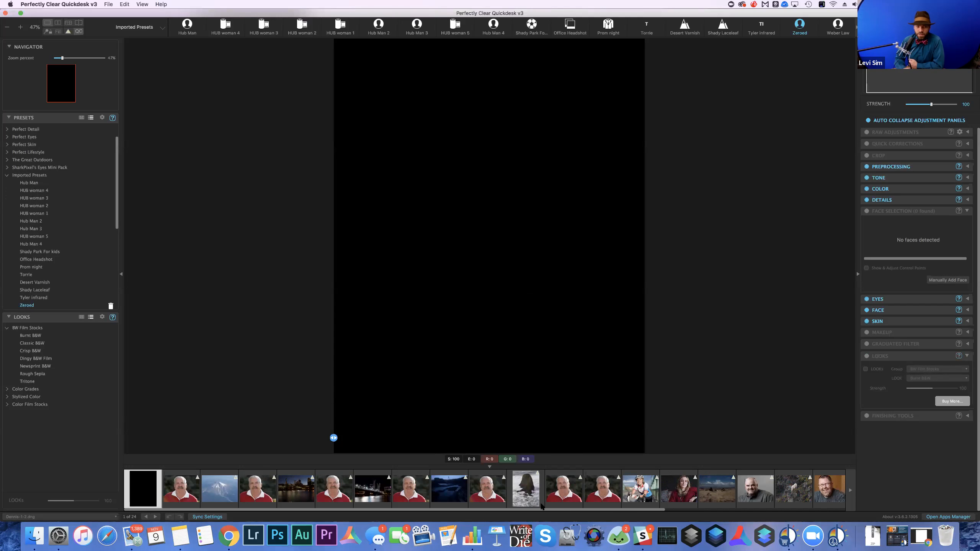
- Open the portrait in the fourth thumbnail, select the Perfect Detail preset group, and compare before and after with the split divider
left_click(178, 493)
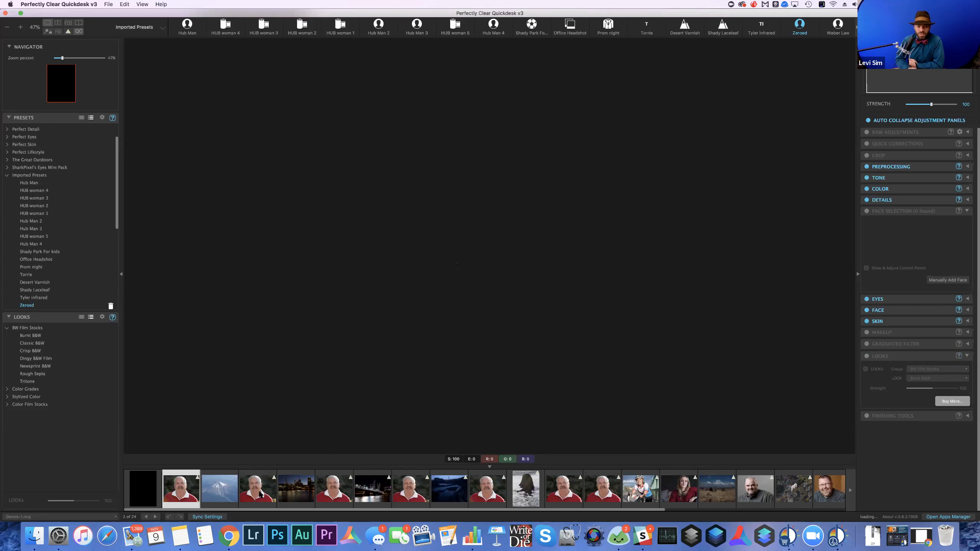
left_click(258, 489)
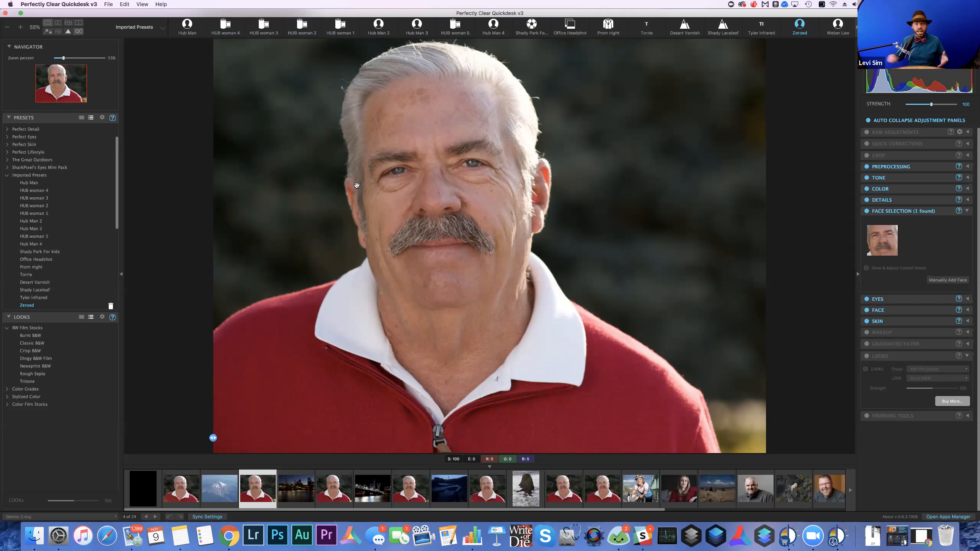
left_click(41, 130)
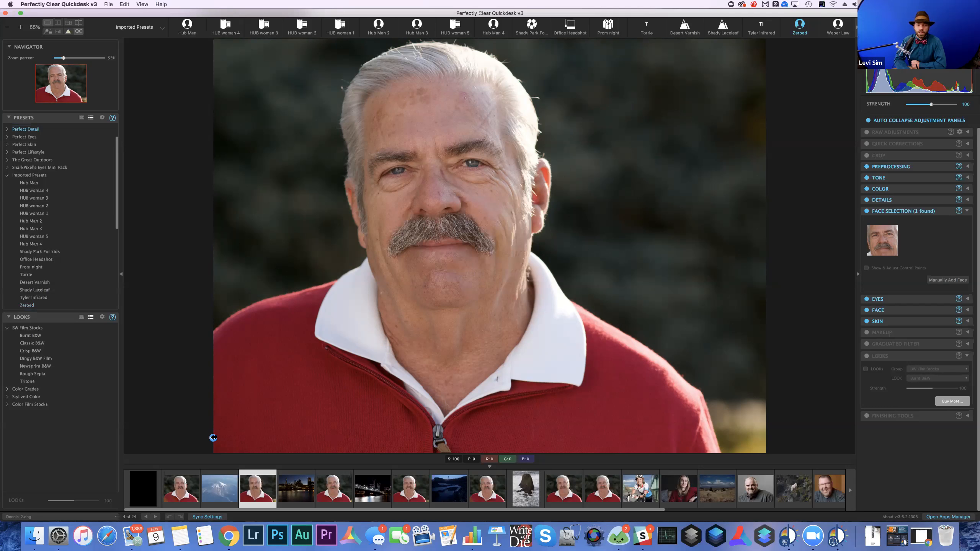
left_click_drag(214, 438, 517, 438)
left_click_drag(616, 416, 155, 409)
- Enable Exposure in the Tone adjustments, try the Med and High levels, and settle on Low
left_click(902, 177)
left_click(866, 191)
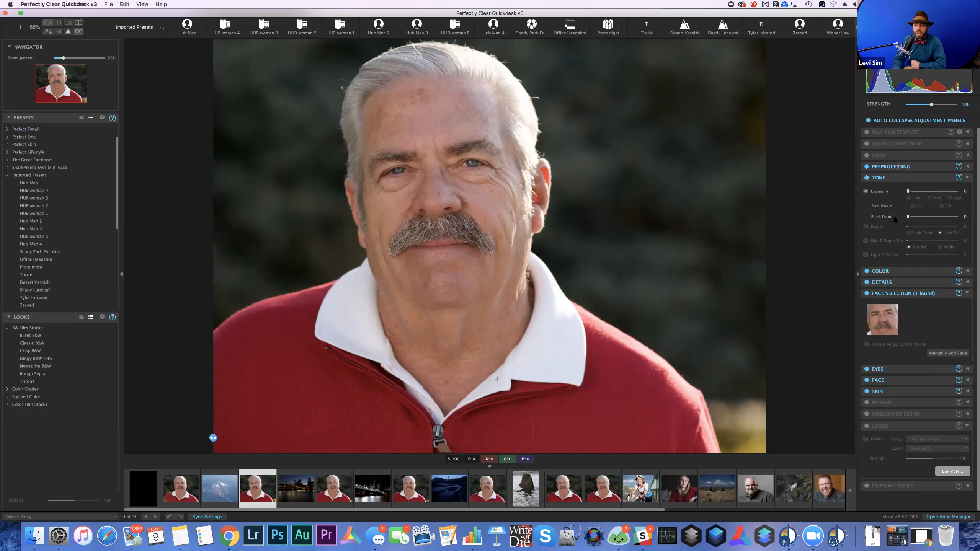
left_click(914, 191)
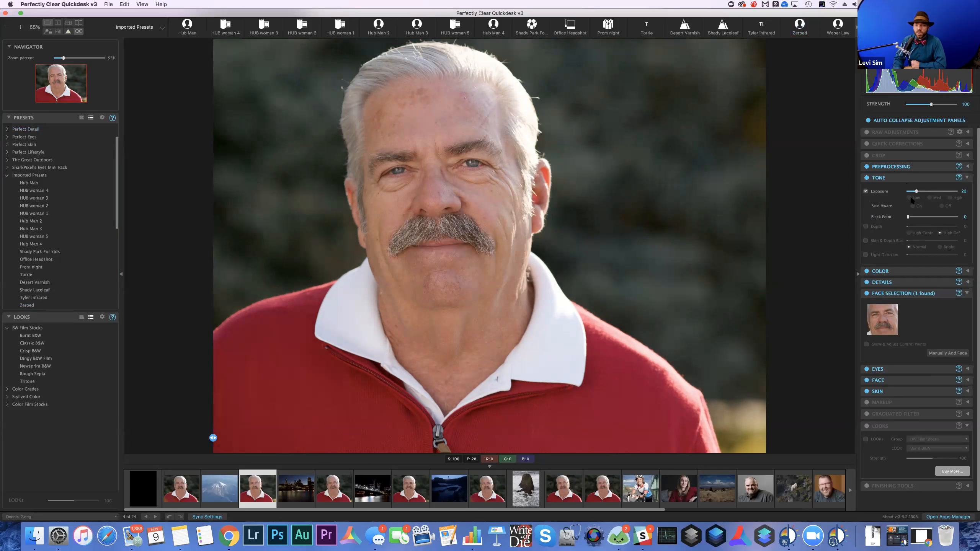
left_click(928, 198)
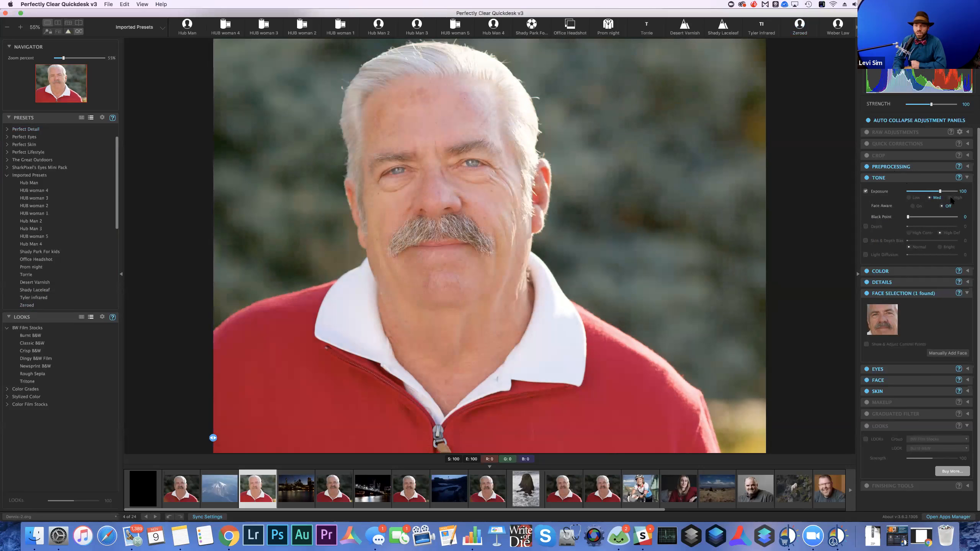
left_click(951, 198)
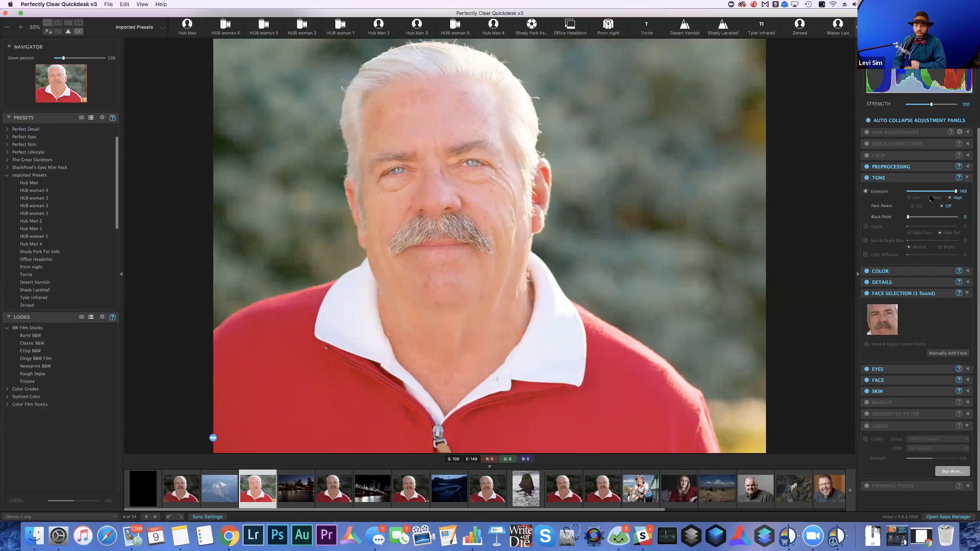
left_click(915, 197)
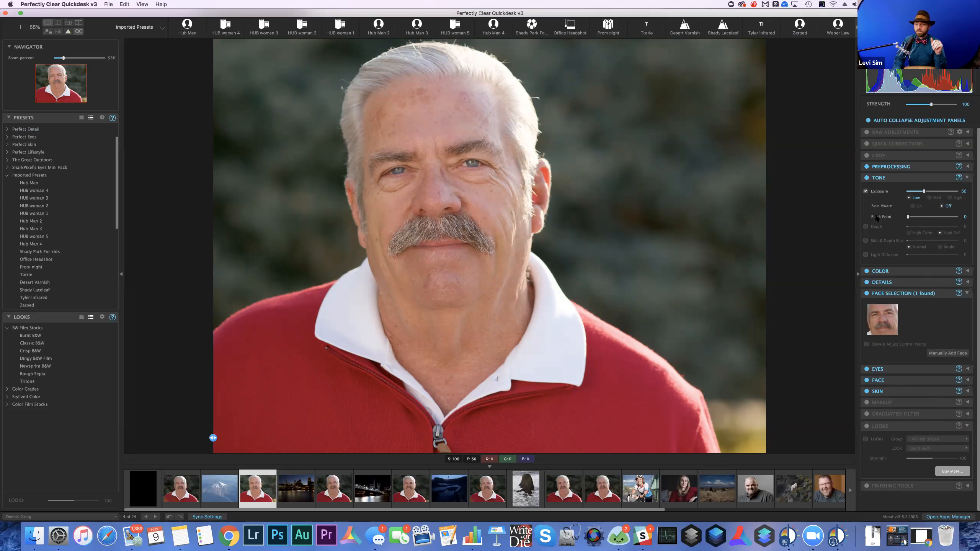
- Enable Depth in the Tone adjustments, set it to 54, and change its mode from High Def to High Contrast
left_click(866, 227)
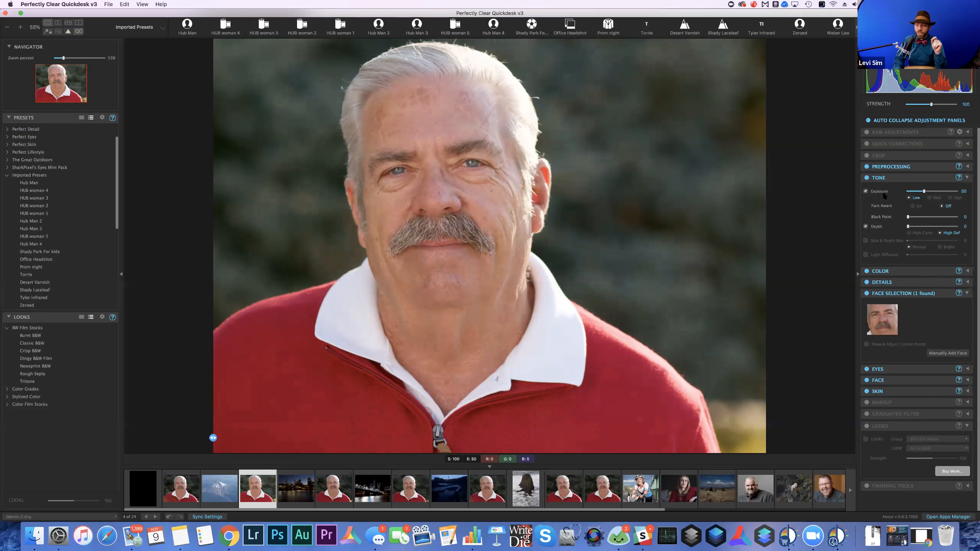
left_click(922, 227)
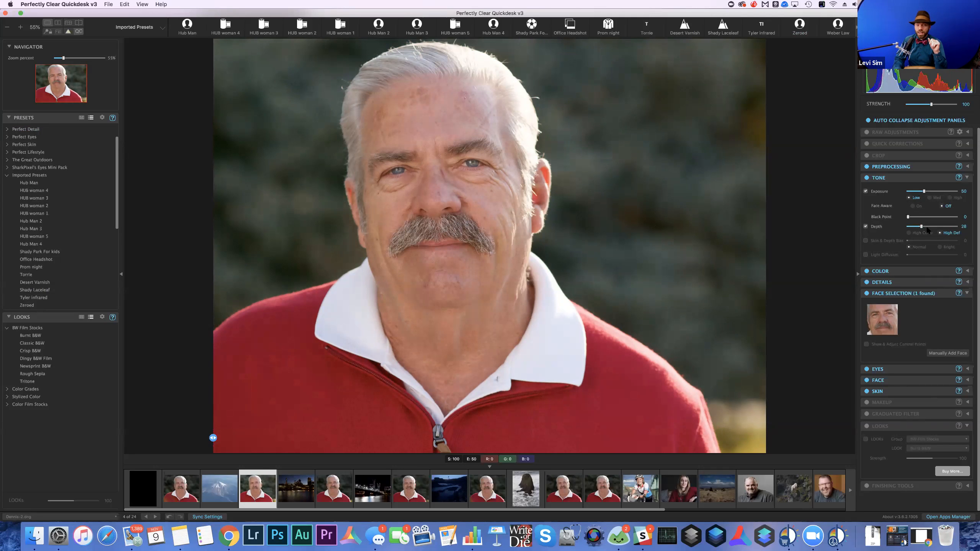
left_click(931, 227)
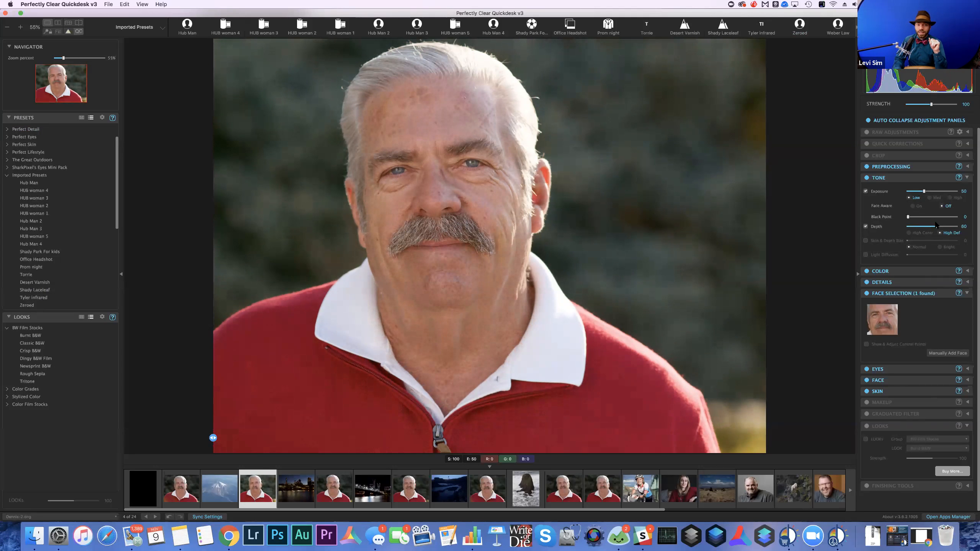
left_click_drag(936, 226, 934, 227)
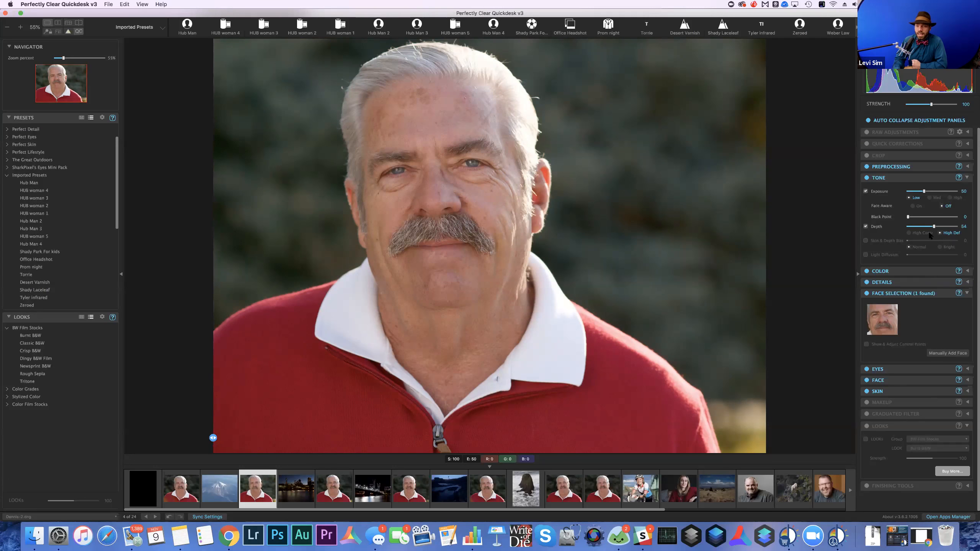
left_click(909, 233)
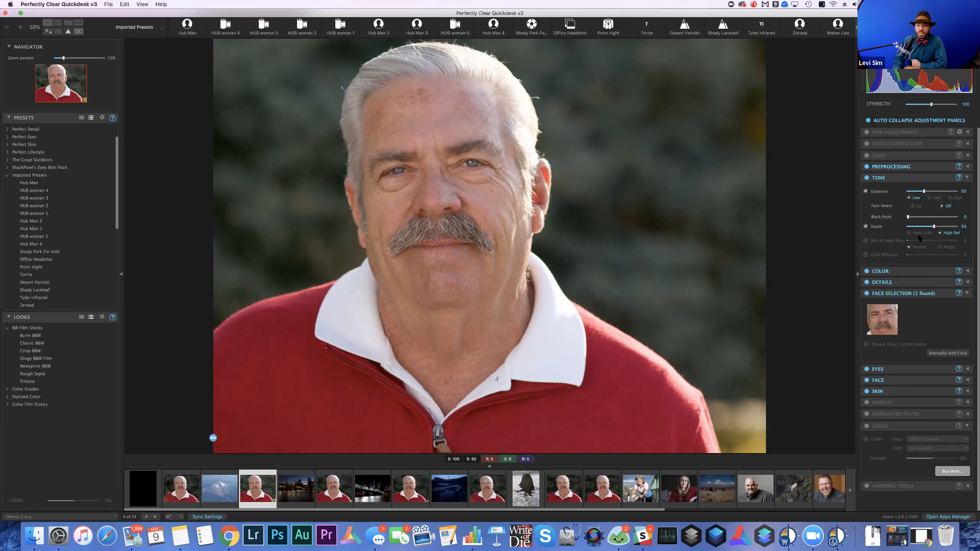
left_click(911, 234)
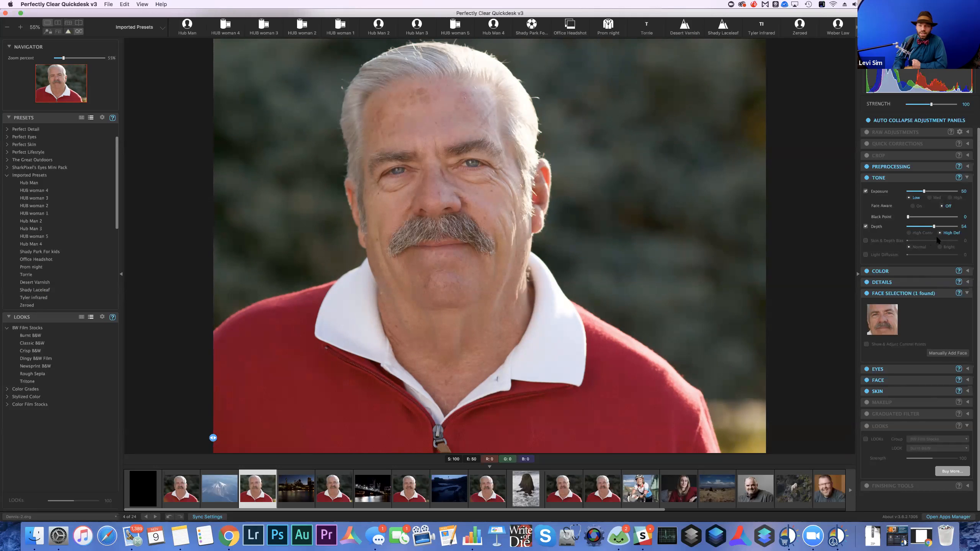
left_click(909, 232)
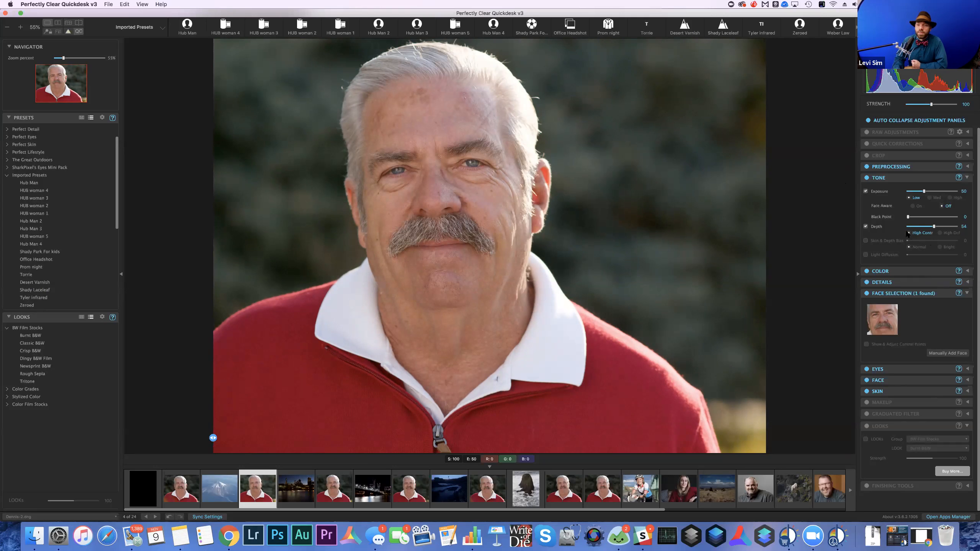
- Raise the Black Point to 18, testing Exposure at 1 and at Low along the way
left_click(931, 217)
mouse_move(940, 219)
left_mouse_down()
mouse_move(954, 219)
mouse_move(919, 217)
mouse_move(955, 217)
mouse_move(928, 218)
left_mouse_up()
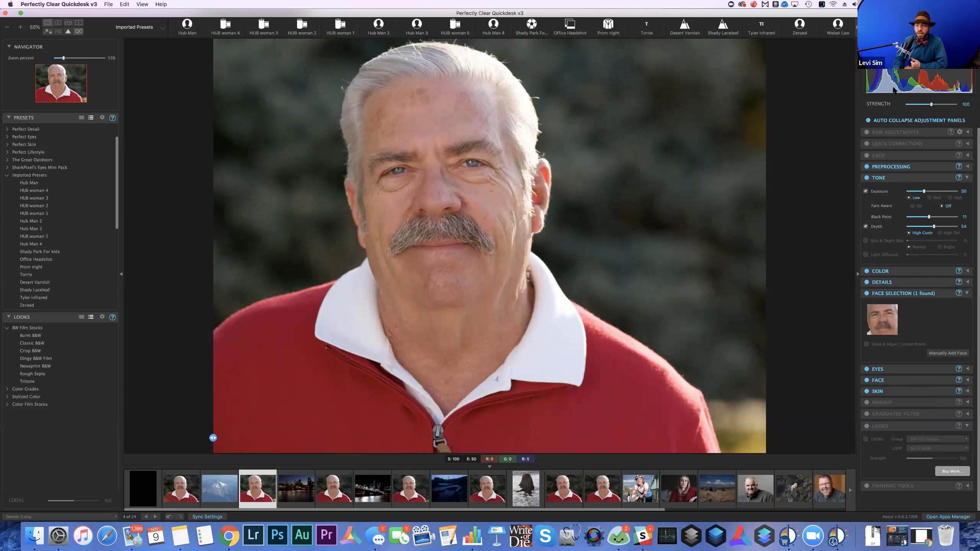
left_click_drag(923, 191, 908, 190)
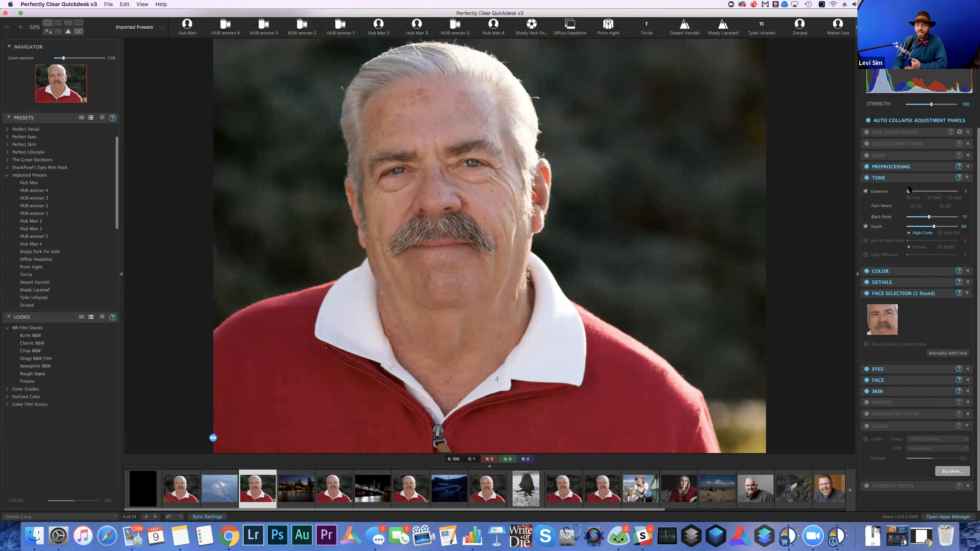
left_click(909, 198)
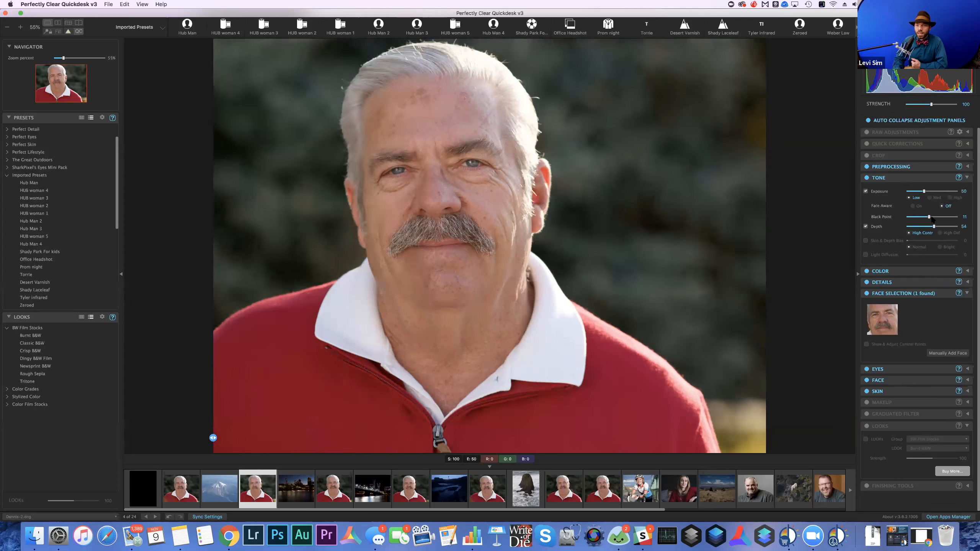
mouse_move(920, 219)
left_mouse_down()
mouse_move(907, 217)
mouse_move(925, 216)
left_mouse_up()
mouse_move(931, 217)
left_mouse_down()
mouse_move(951, 220)
mouse_move(943, 218)
left_mouse_up()
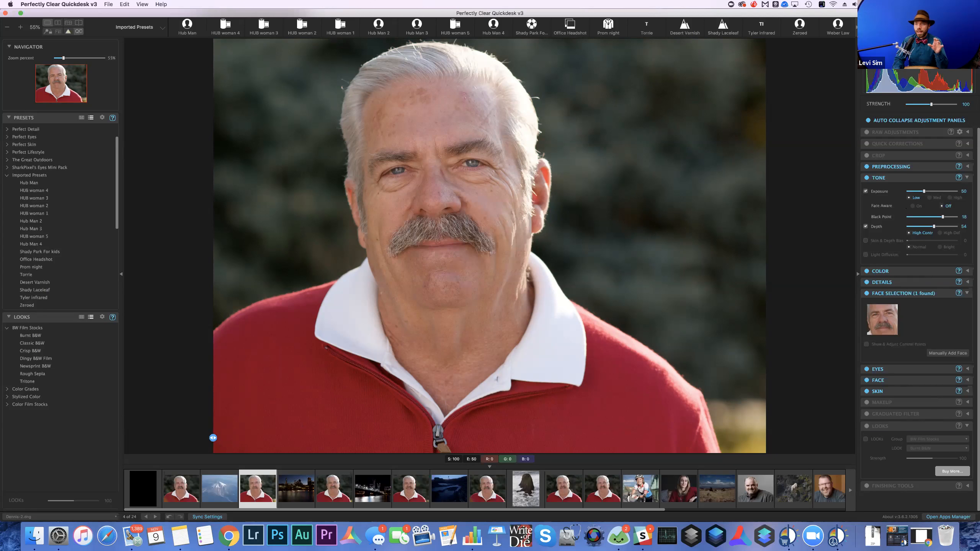
- Show the highlight clipping overlay, try Exposure at 150 and Low, and set it to 80
left_click(971, 45)
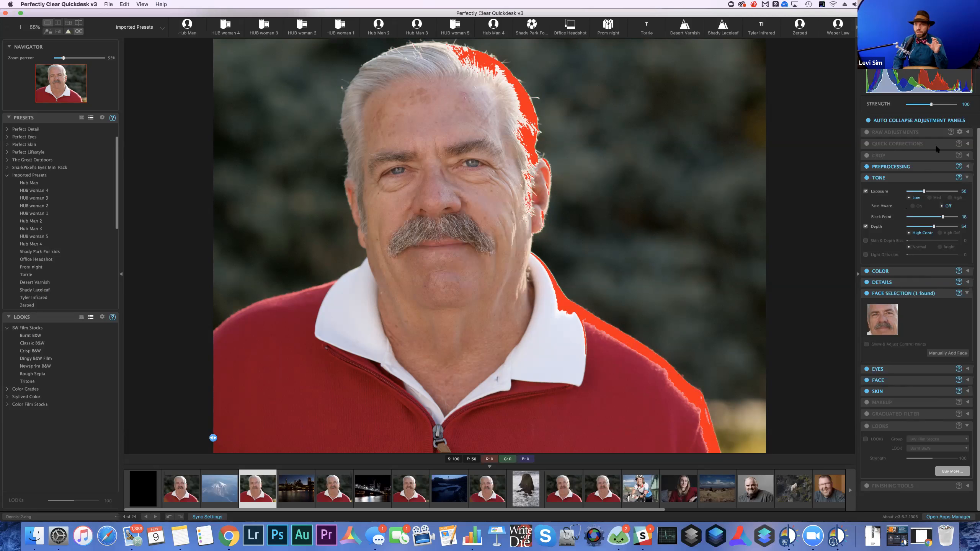
left_click_drag(939, 193, 970, 198)
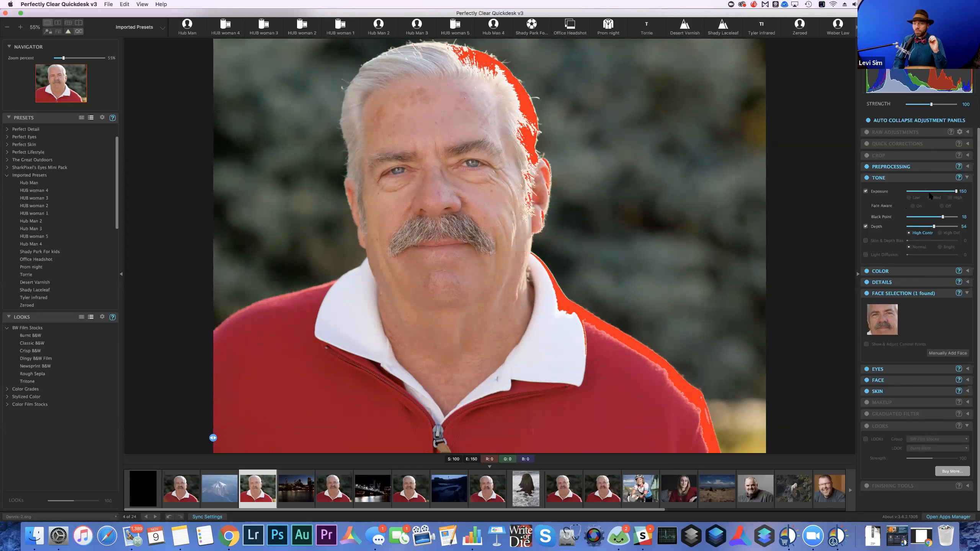
left_click(909, 198)
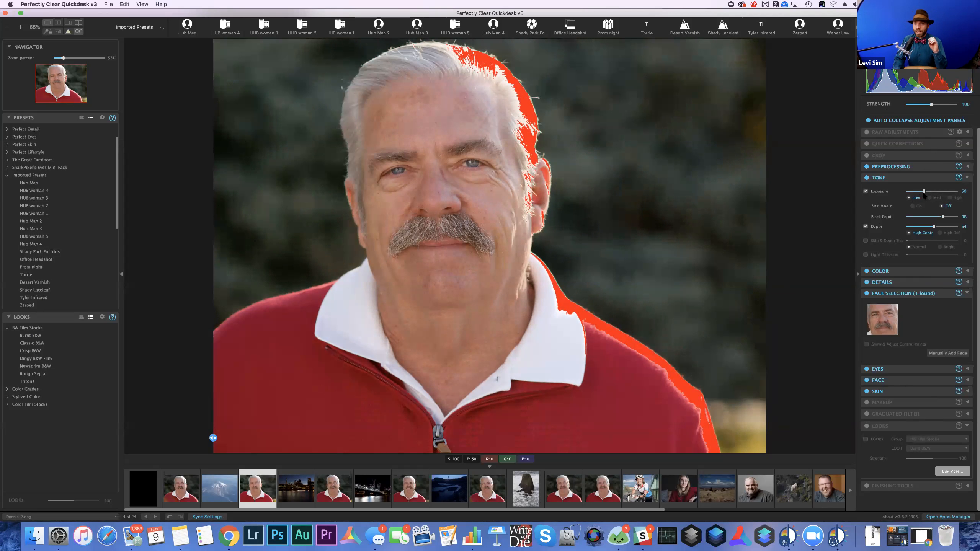
left_click_drag(924, 191, 933, 193)
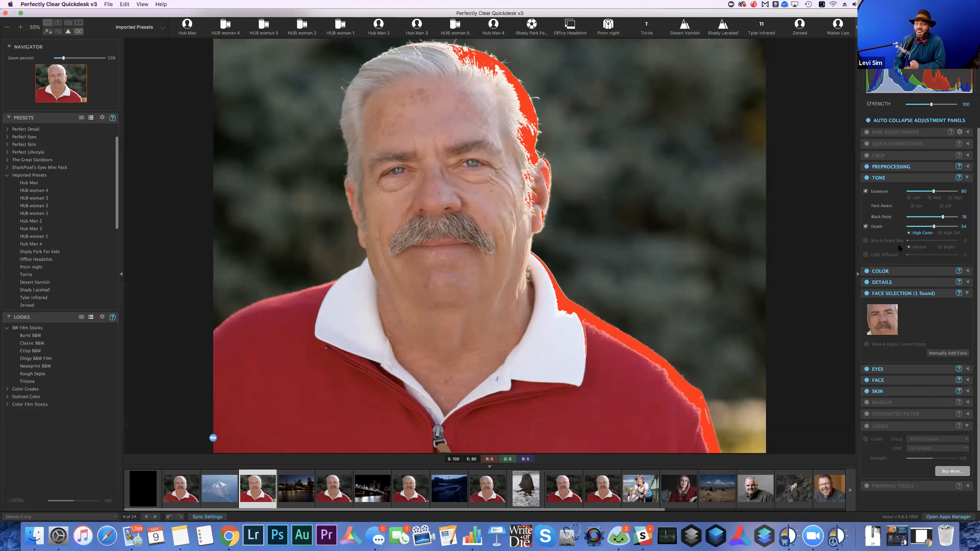
- Try Skin & Depth Bias at about 76 in Normal mode and switch it back off
left_click(867, 241)
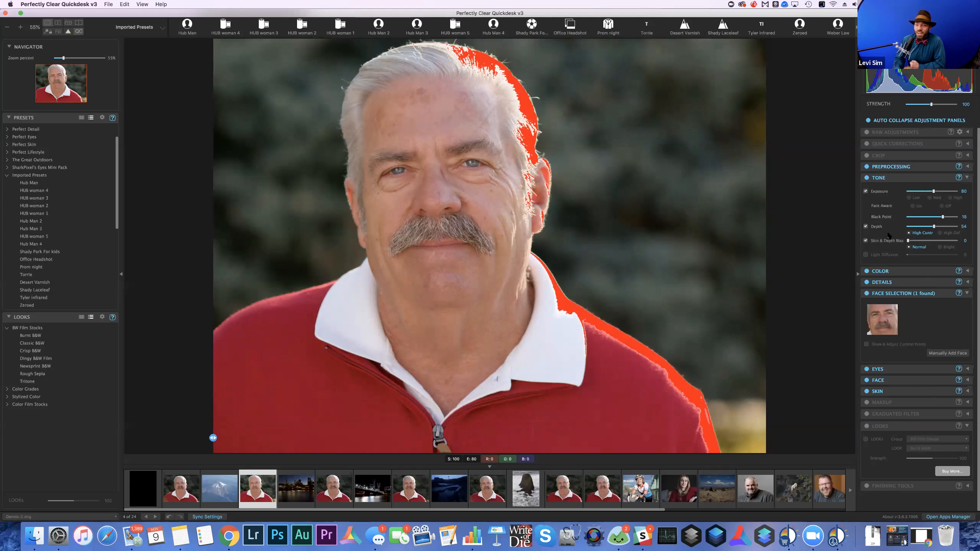
left_click(866, 241)
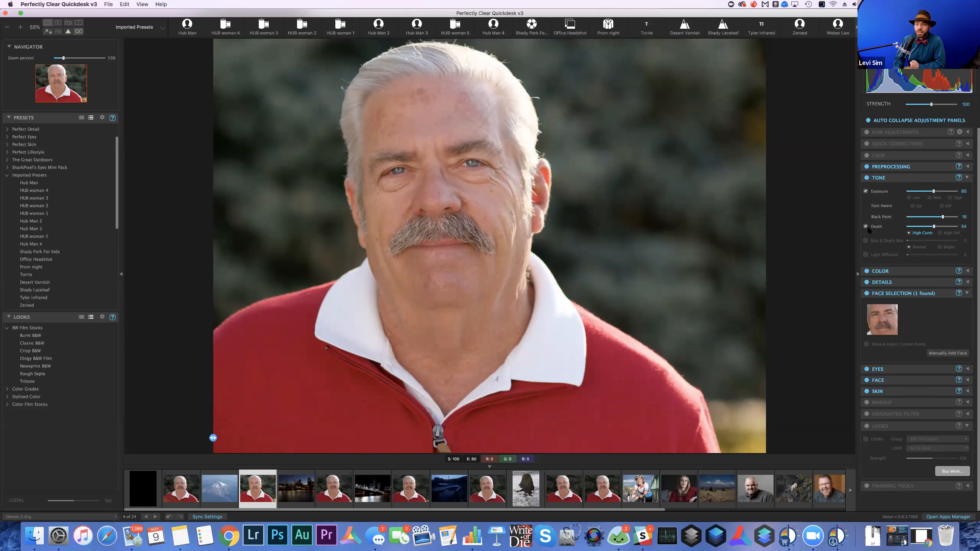
left_click(866, 240)
mouse_move(918, 241)
left_mouse_down()
mouse_move(961, 243)
mouse_move(916, 239)
left_mouse_up()
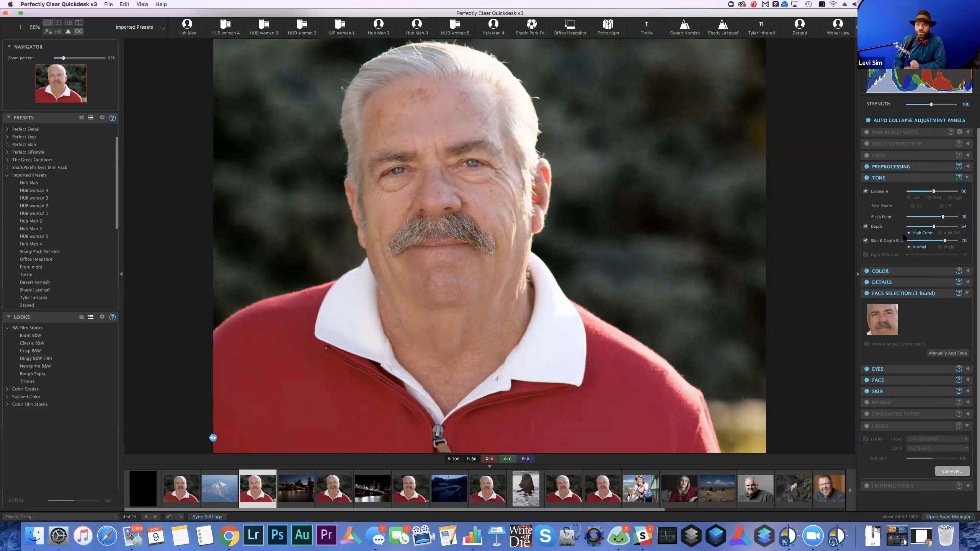
left_click(865, 241)
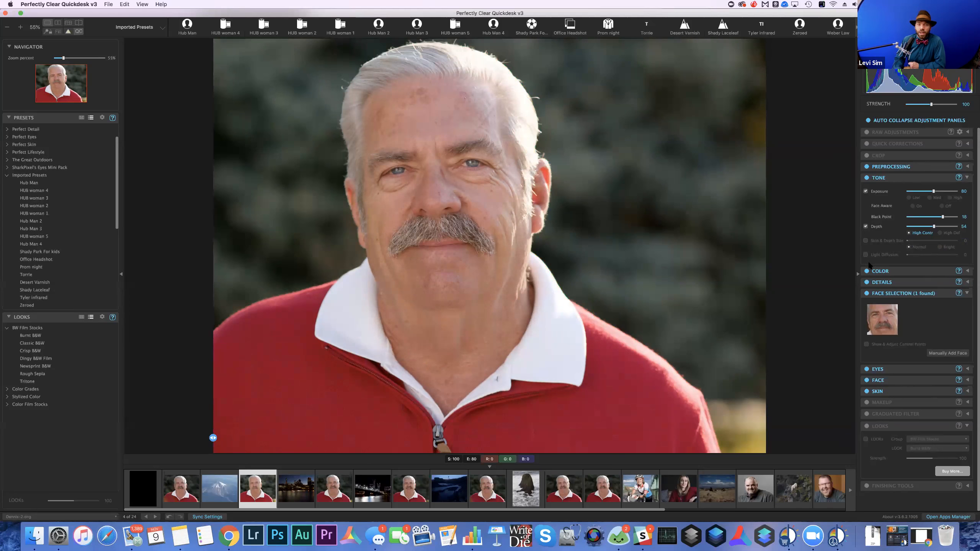
- Try Light Diffusion at its maximum strength, bring it back to 0, and switch it off
left_click(865, 255)
left_click_drag(918, 256, 947, 256)
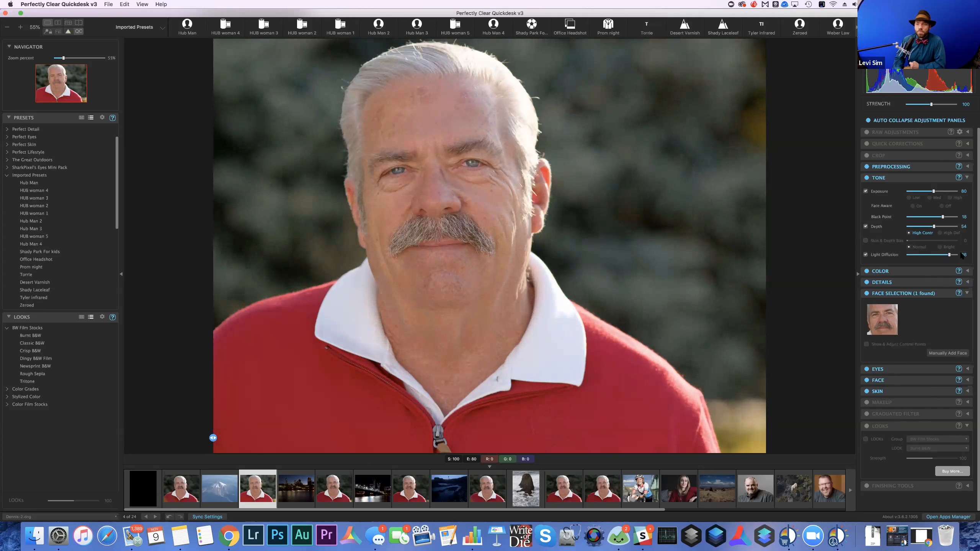
left_click_drag(964, 254, 964, 254)
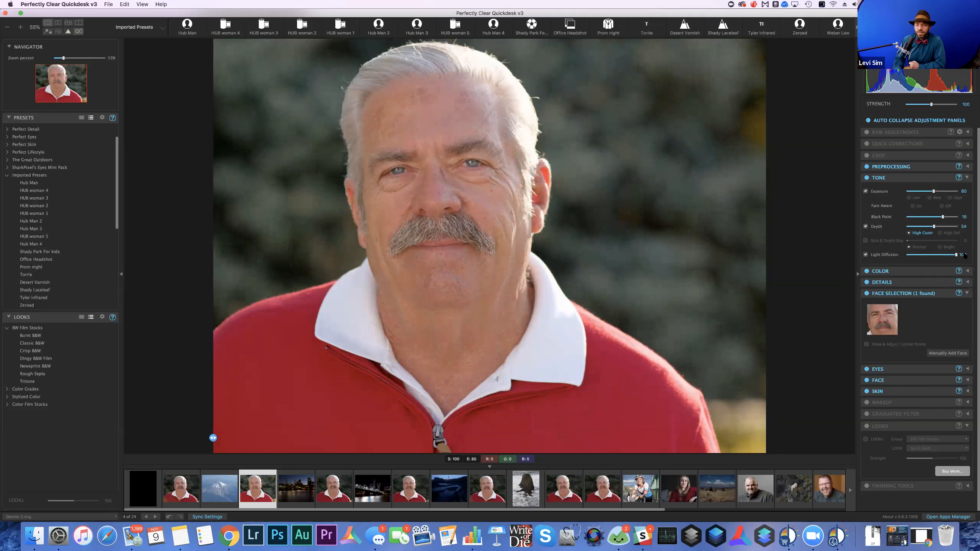
left_click_drag(938, 252, 893, 247)
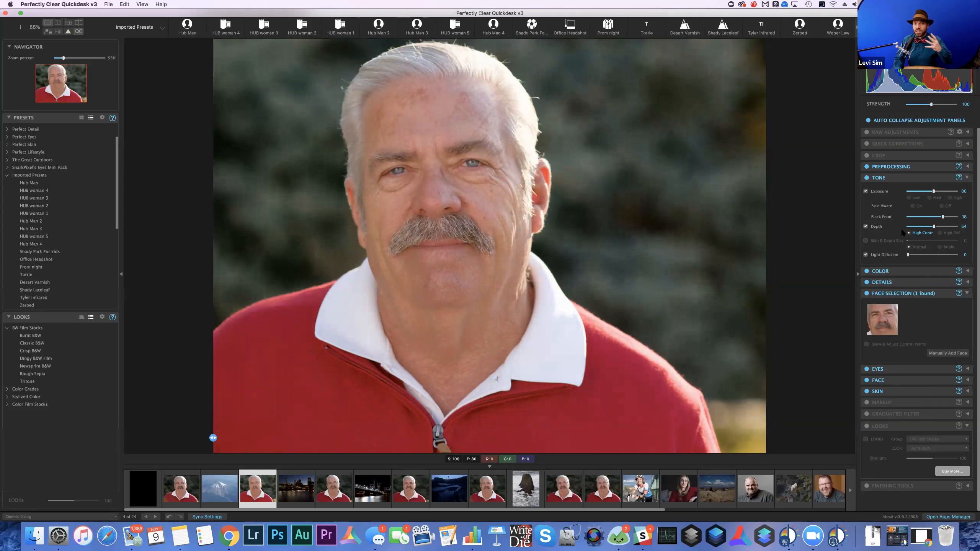
left_click(866, 254)
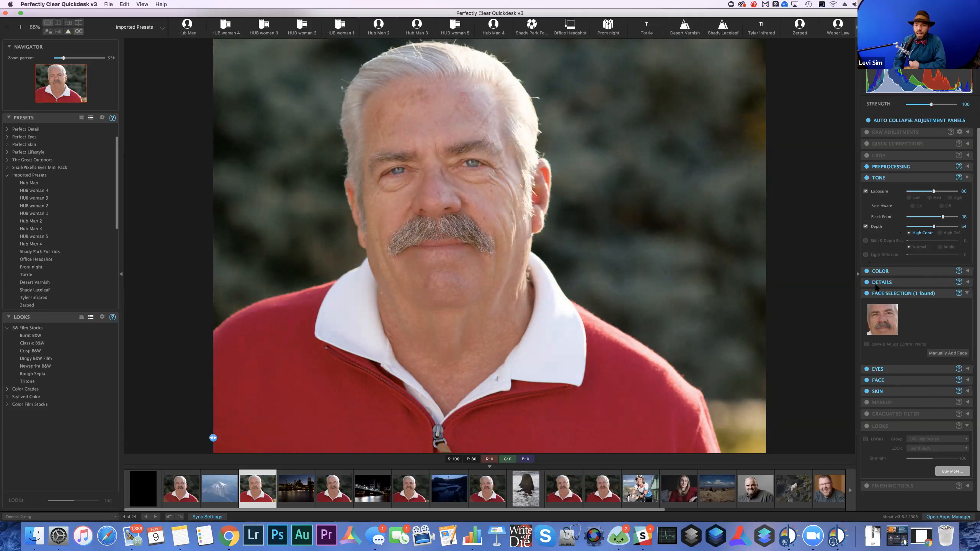
- Enable Tint Correction in the Color adjustments with the Maximum option, comparing the portrait with and without it
left_click(968, 272)
left_click(967, 178)
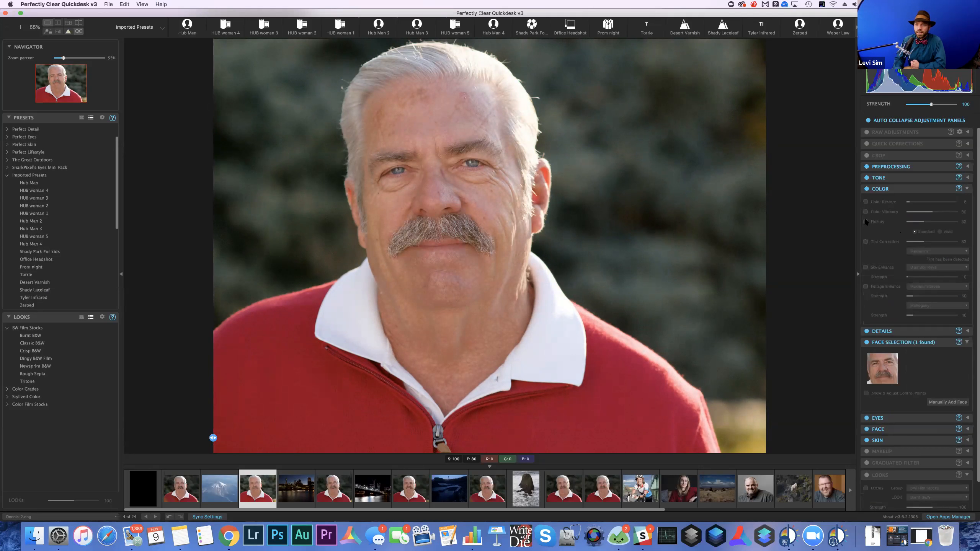
left_click(865, 242)
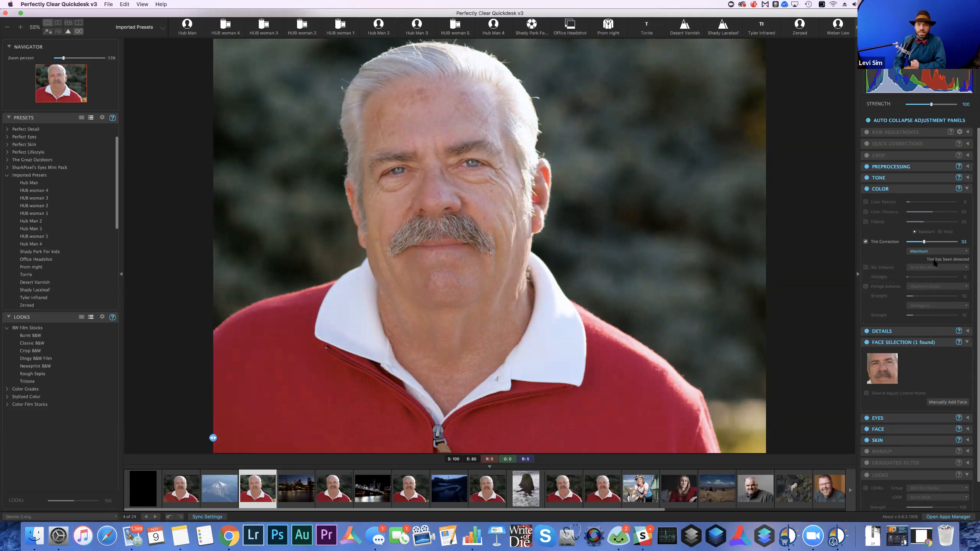
left_click(865, 242)
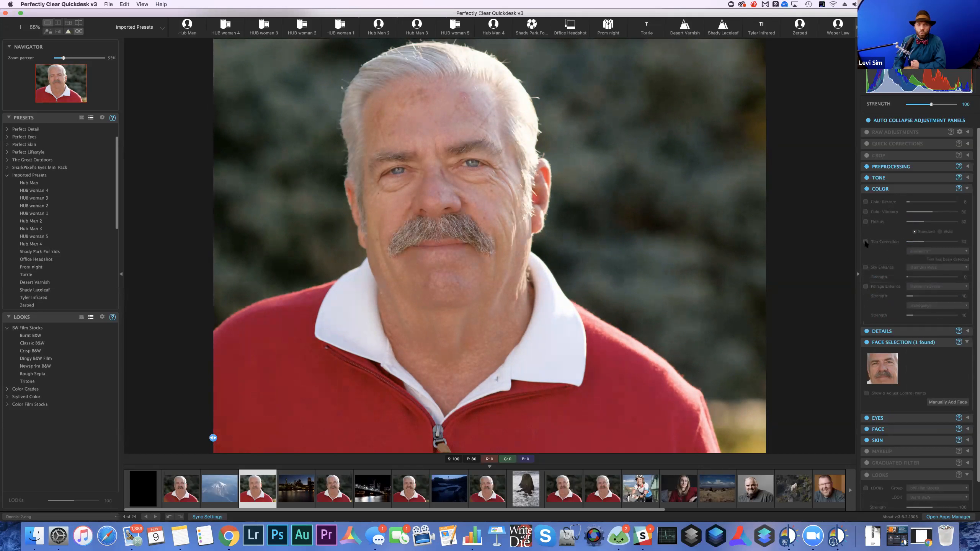
left_click(866, 242)
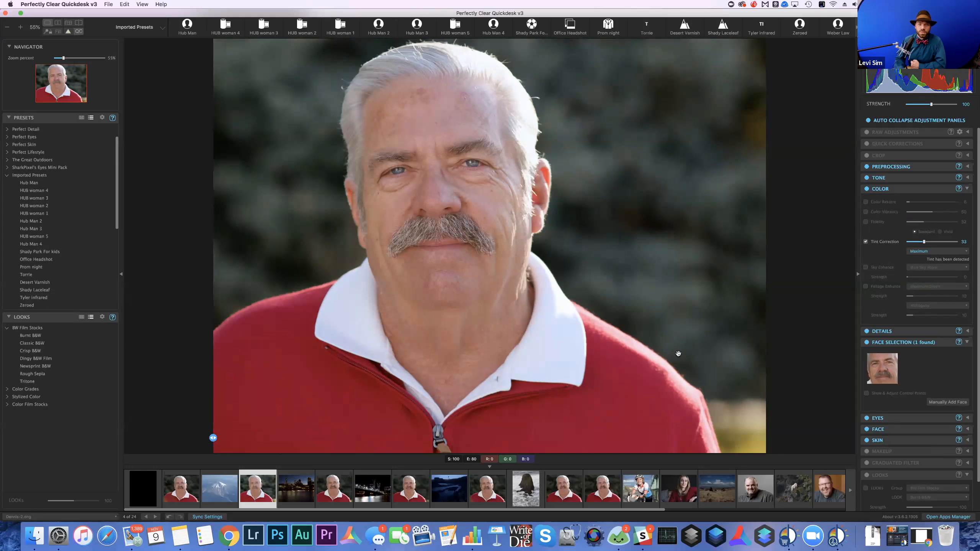
- Change Tint Correction to the Default option, compare the portrait with and without it, and switch it off
left_click(922, 251)
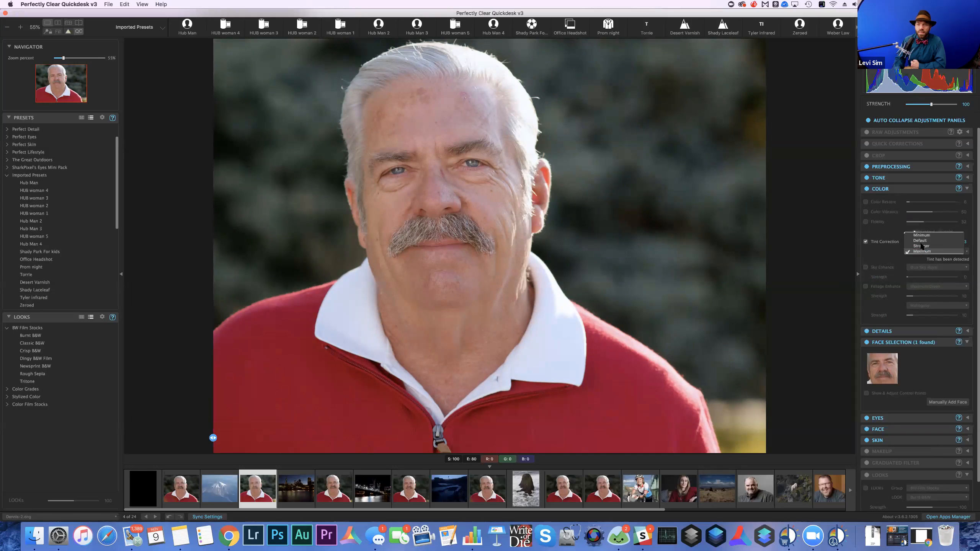
left_click(923, 240)
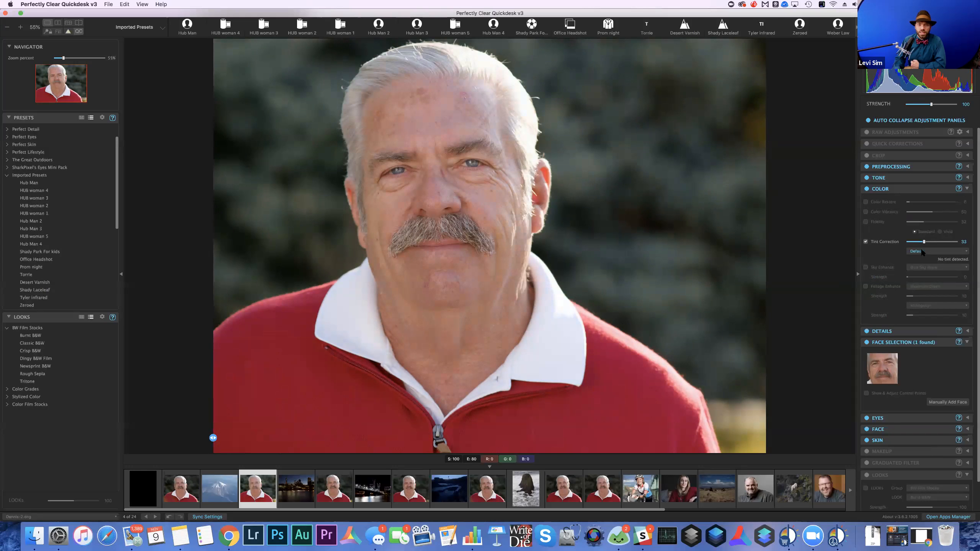
left_click(865, 242)
left_click(865, 241)
left_click(866, 241)
left_click(866, 241)
left_click(865, 241)
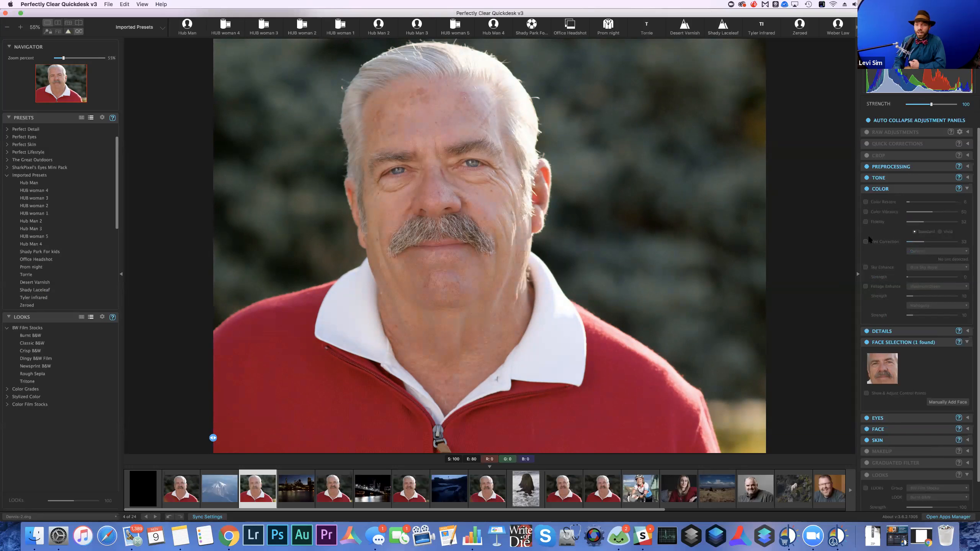
- Try the Standard Fidelity correction at 32, comparing the portrait with and without it, and leave it off
left_click(865, 222)
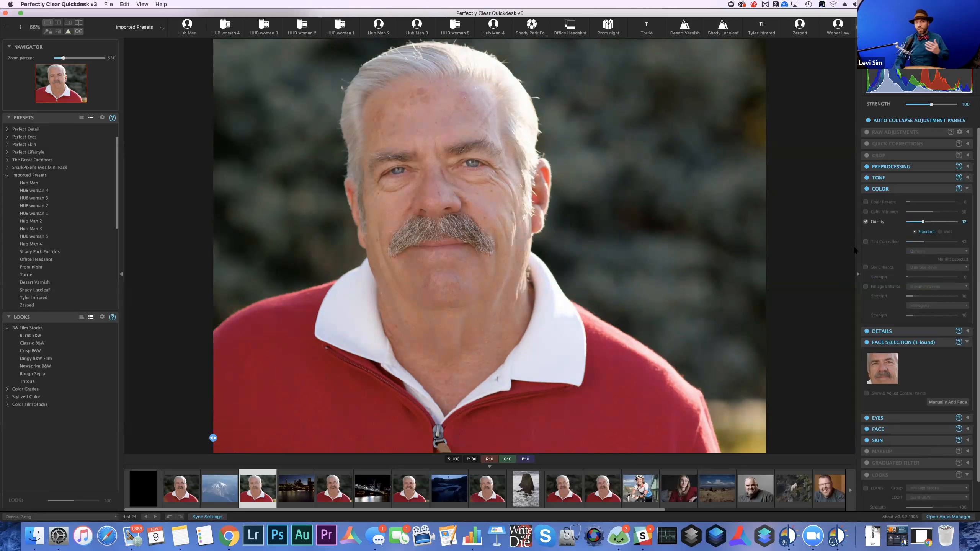
left_click(866, 222)
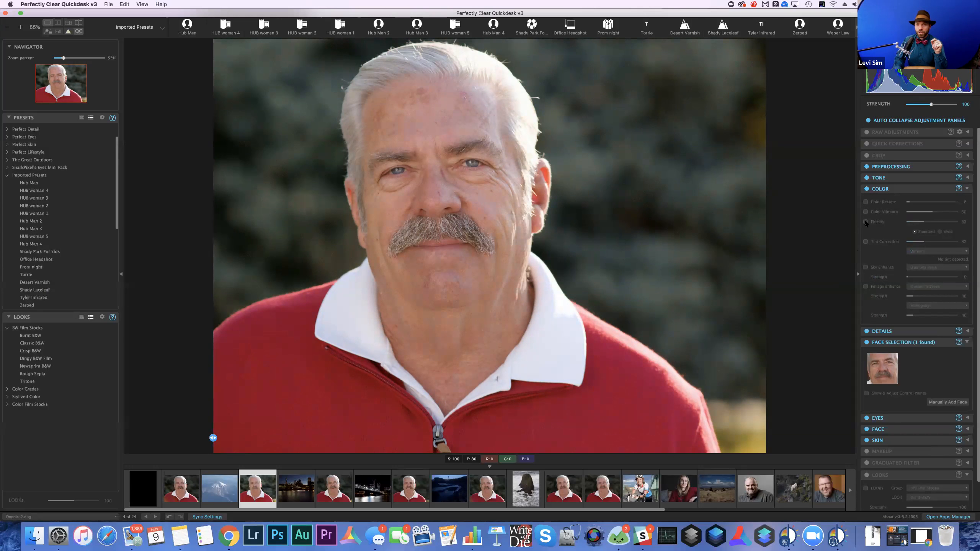
left_click(866, 222)
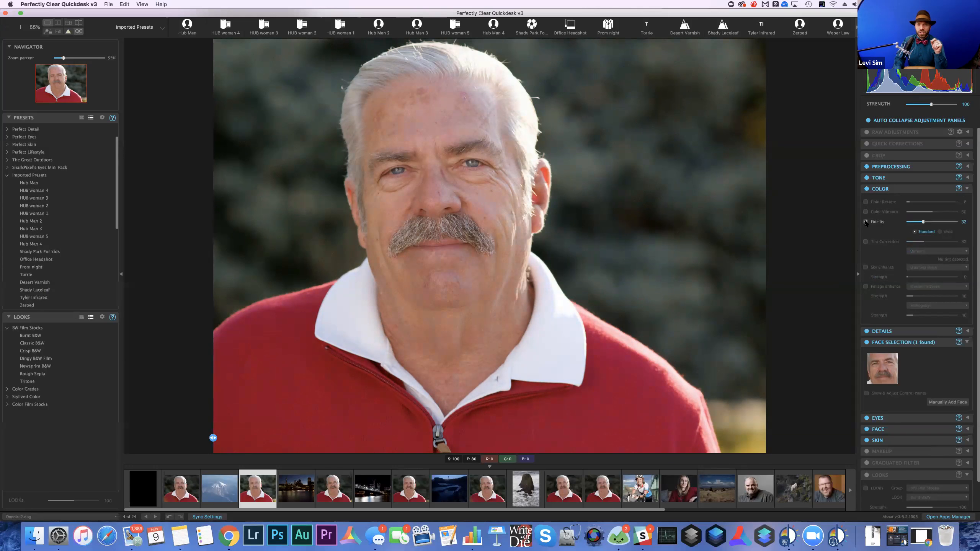
left_click(865, 222)
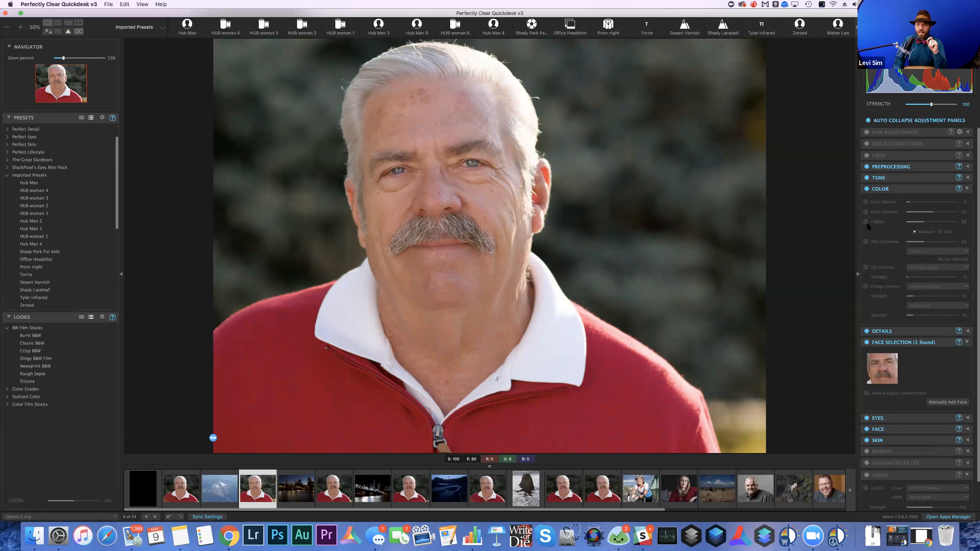
- Try Sky Enhance with Blue Sky Royal and Foliage Enhance with Maximum Green, and switch both off
left_click(866, 268)
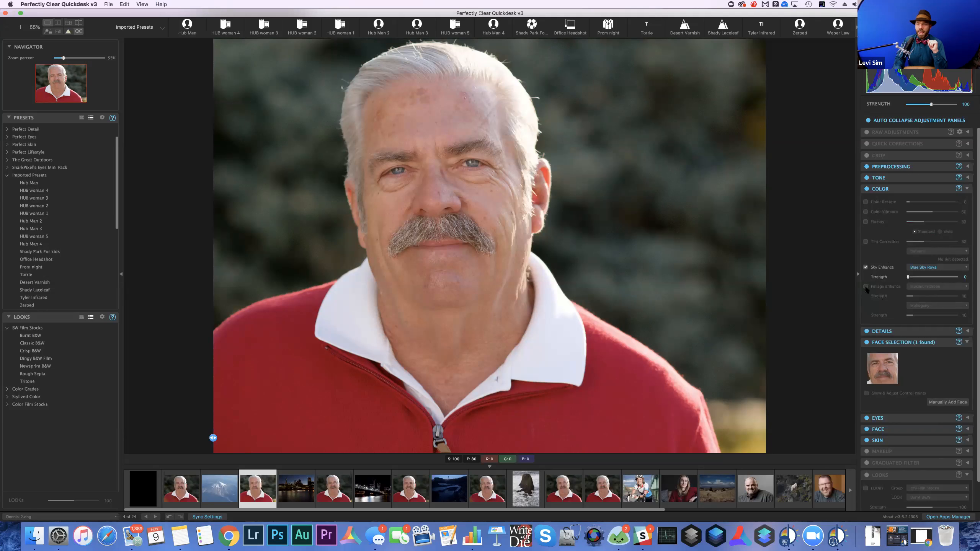
left_click(866, 287)
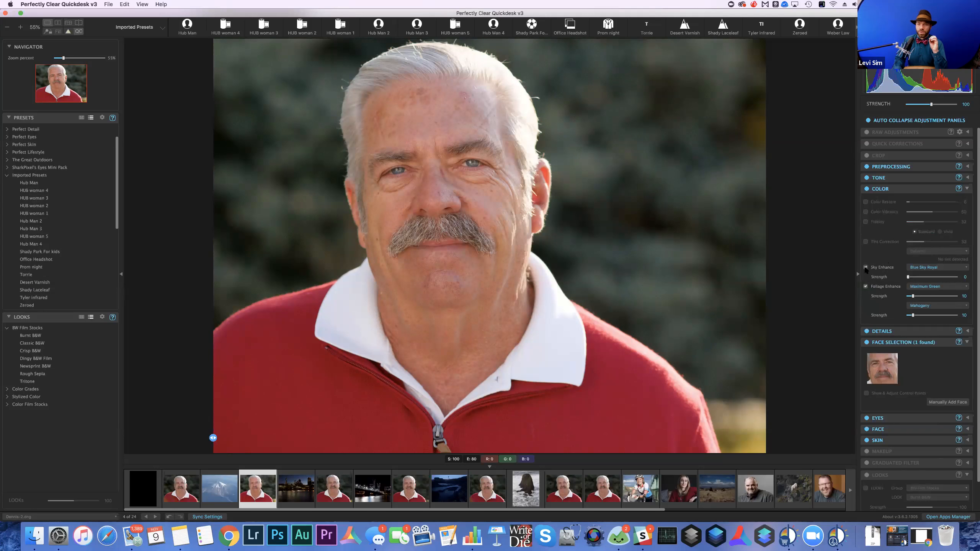
left_click(865, 268)
left_click(865, 285)
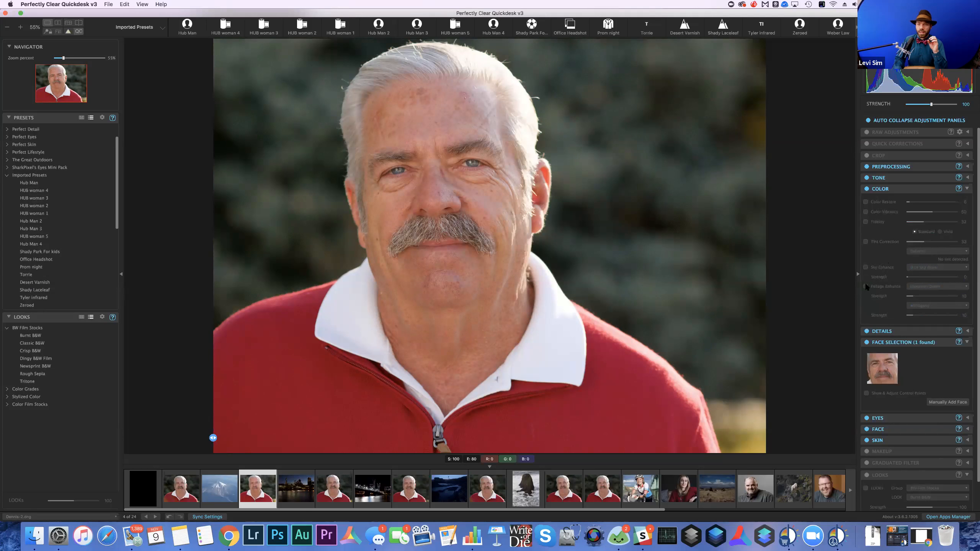
- Show the detected face's control points and reposition both eye markers onto the man's pupils
scroll(869, 303, "down", 3)
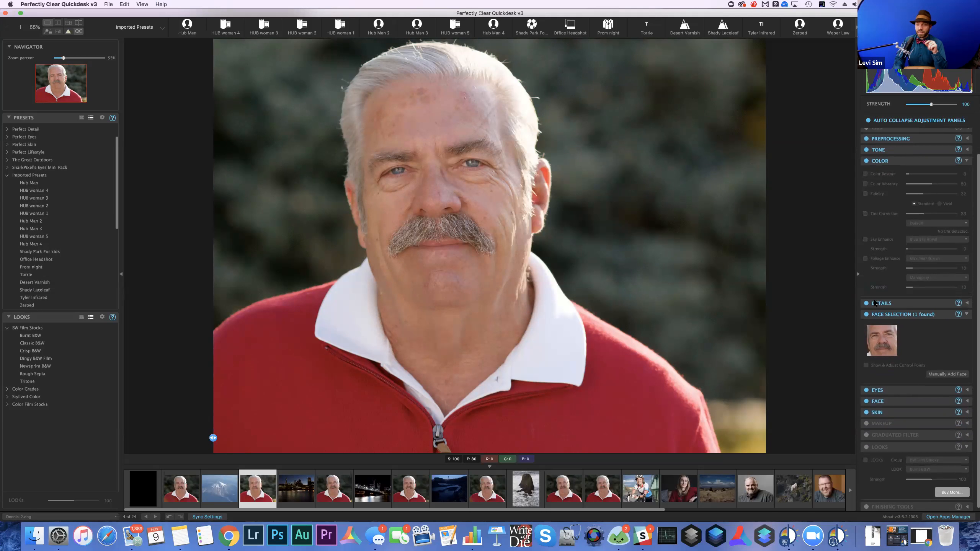
left_click(965, 161)
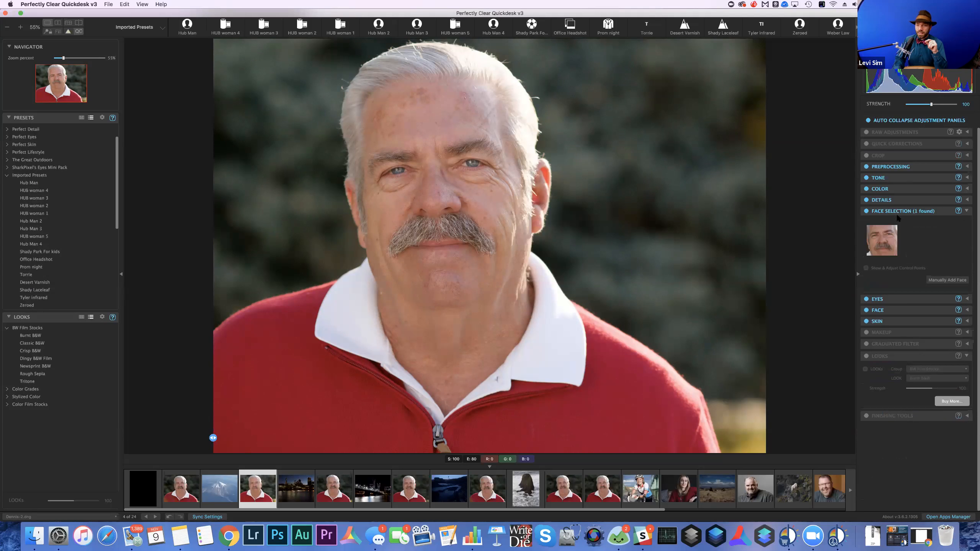
left_click(867, 268)
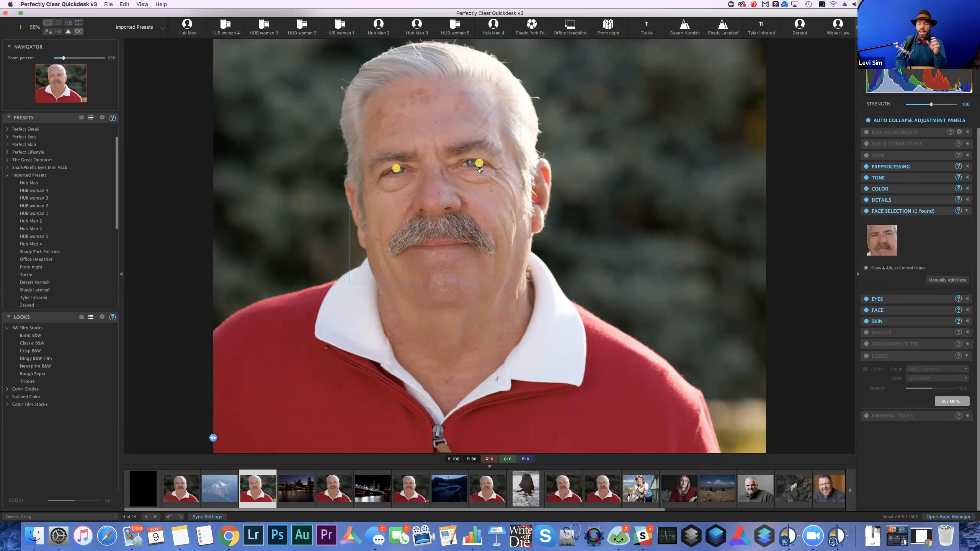
left_click_drag(480, 162, 471, 160)
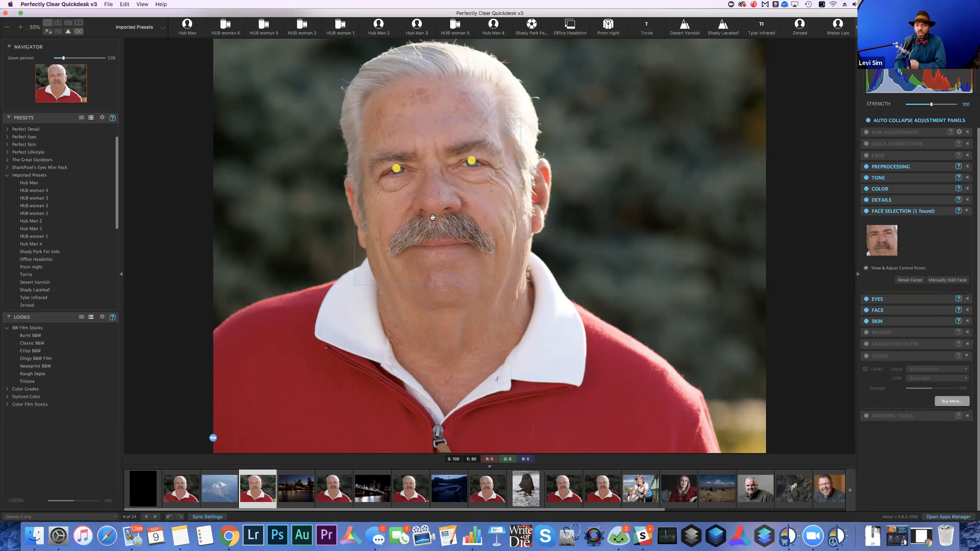
mouse_move(471, 159)
left_mouse_down()
mouse_move(482, 167)
mouse_move(474, 159)
left_mouse_up()
left_click_drag(397, 169, 397, 167)
- Enable the Dark Circles correction, then try one eye marker off its pupil and move it back
left_click(922, 298)
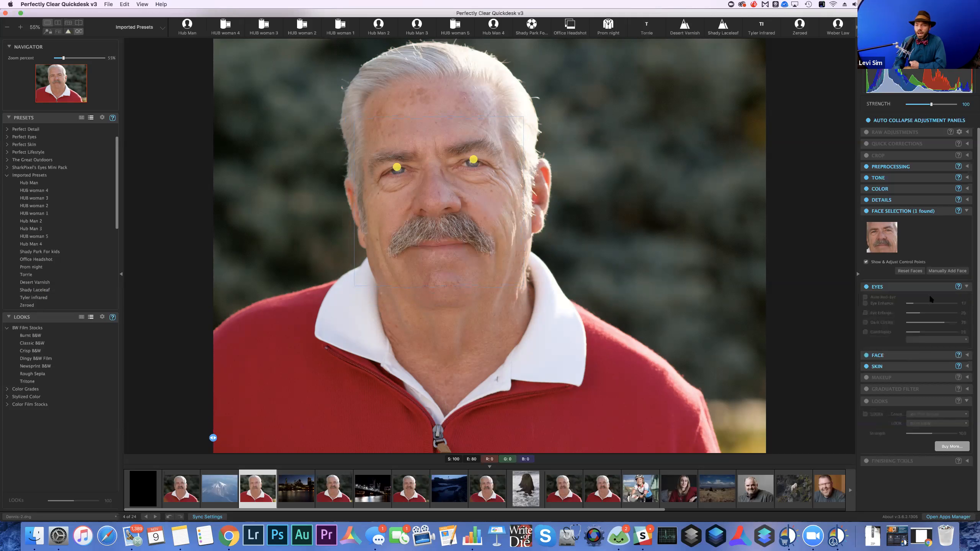
left_click(866, 323)
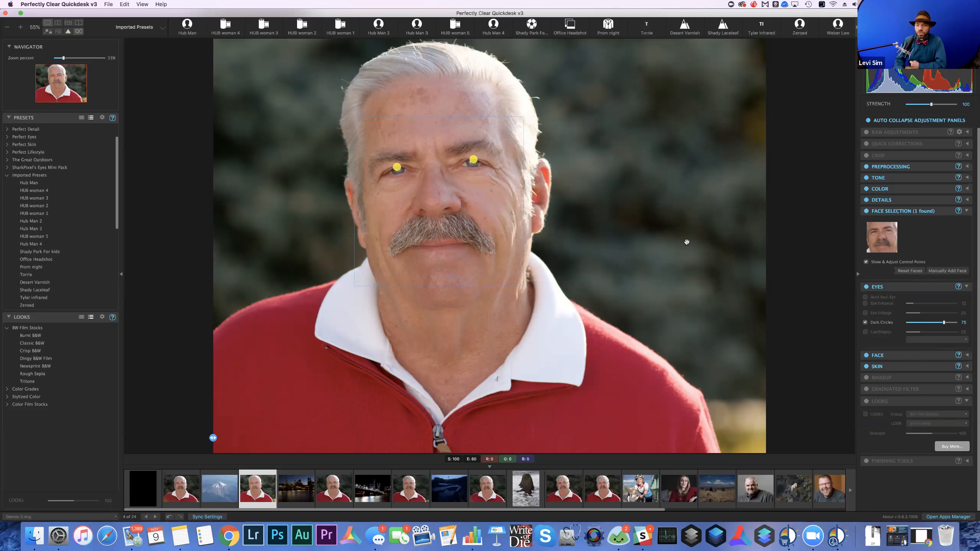
left_click_drag(474, 159, 487, 166)
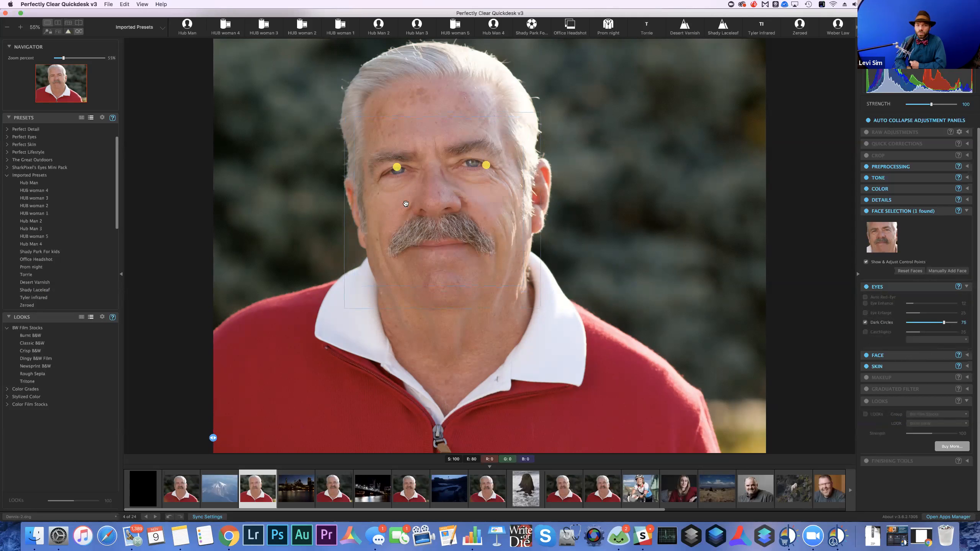
mouse_move(397, 167)
left_mouse_down()
mouse_move(384, 186)
mouse_move(397, 167)
left_mouse_up()
left_click_drag(487, 164, 472, 160)
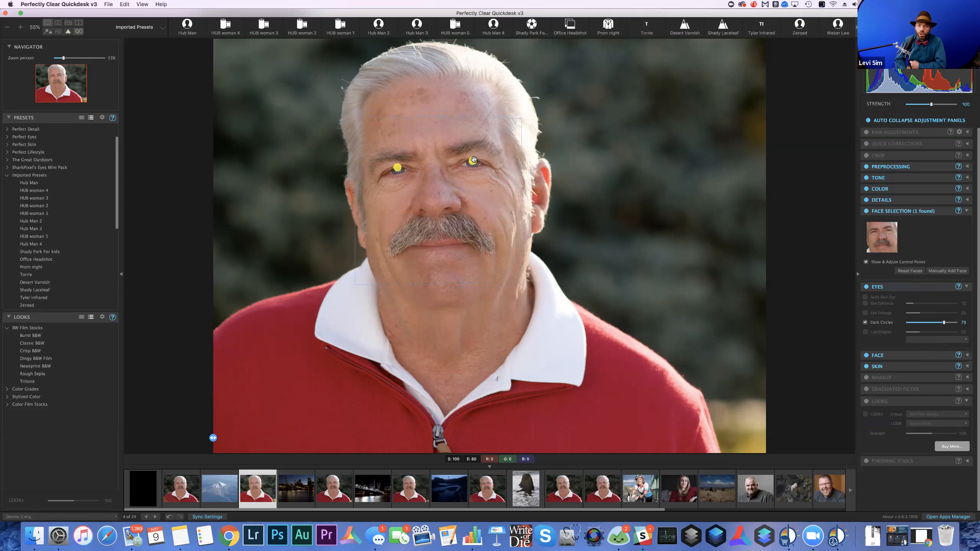
left_click_drag(473, 162, 473, 157)
- Try Dark Circles at 100, hide the face control points, and reduce the correction to 50
mouse_move(944, 324)
left_mouse_down()
mouse_move(931, 325)
mouse_move(960, 323)
left_mouse_up()
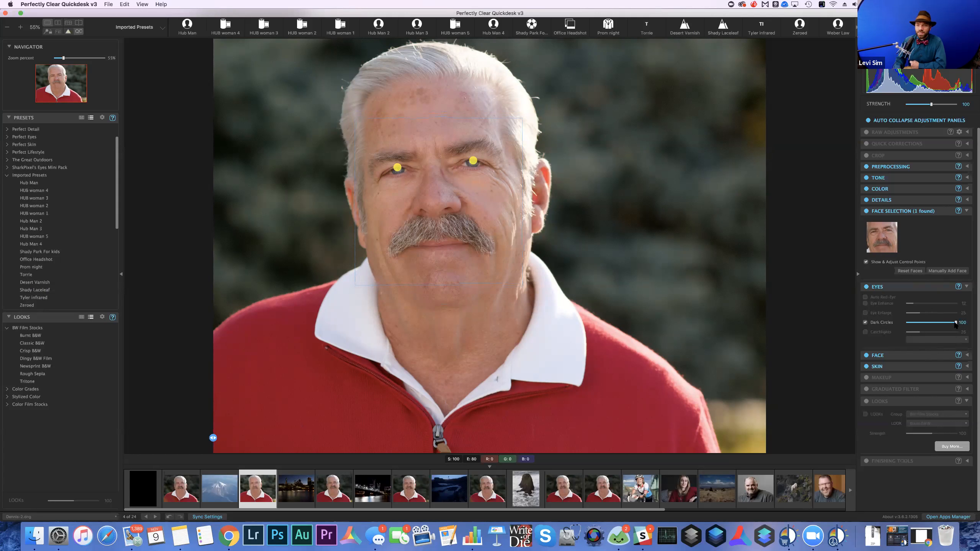
left_click(866, 262)
left_click_drag(955, 323, 925, 324)
left_click_drag(923, 323, 926, 323)
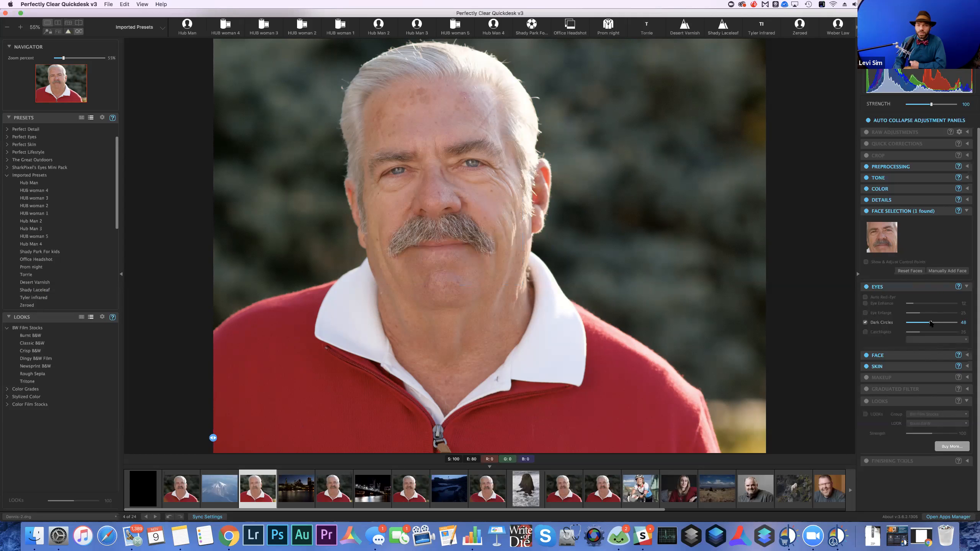
- Compare the portrait with and without Dark Circles, and enable Eye Enhance at 16
left_click(865, 323)
left_click(865, 323)
left_click(865, 322)
left_click(865, 322)
left_click(866, 303)
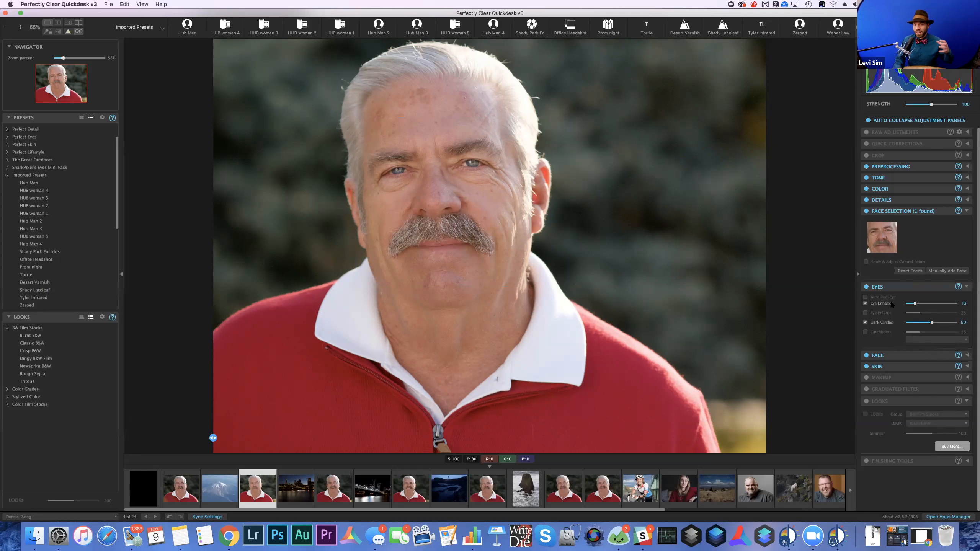
left_click(967, 288)
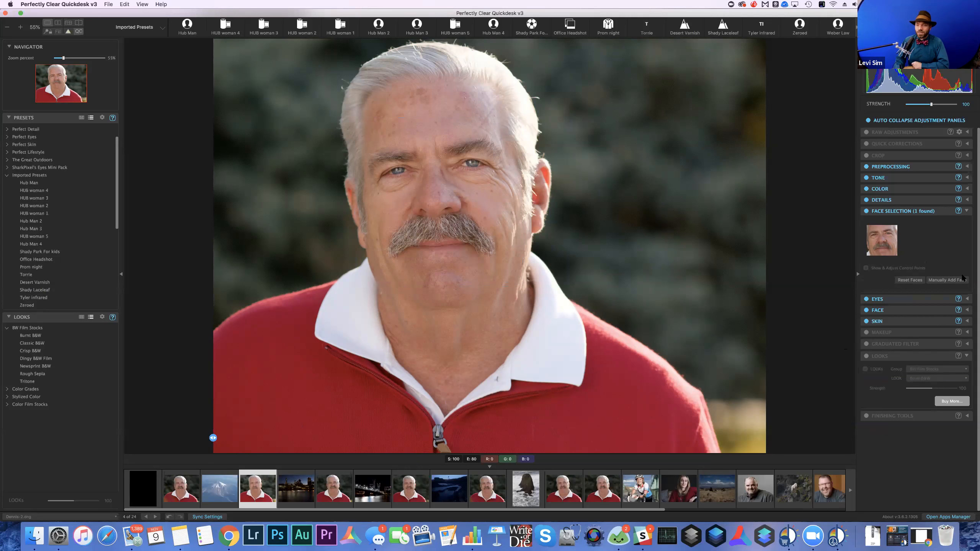
- Enable Face Contouring, try it at 50 and at a higher strength, and set it to 28, comparing the face with and without it
left_click(967, 310)
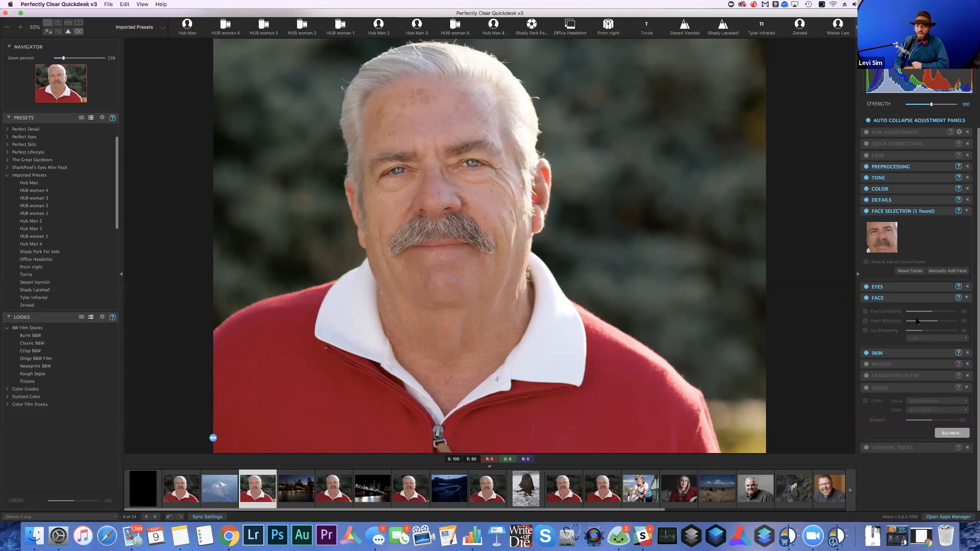
left_click(867, 312)
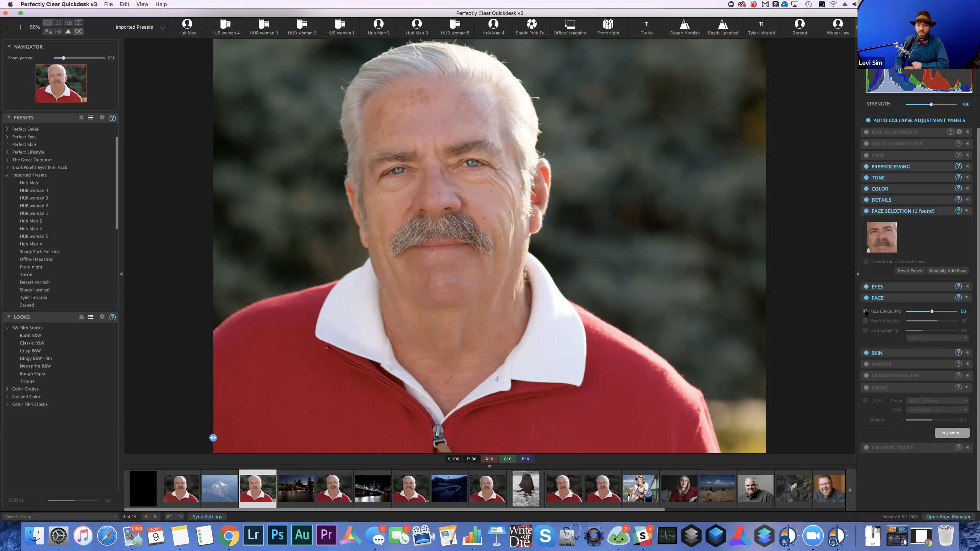
left_click(866, 312)
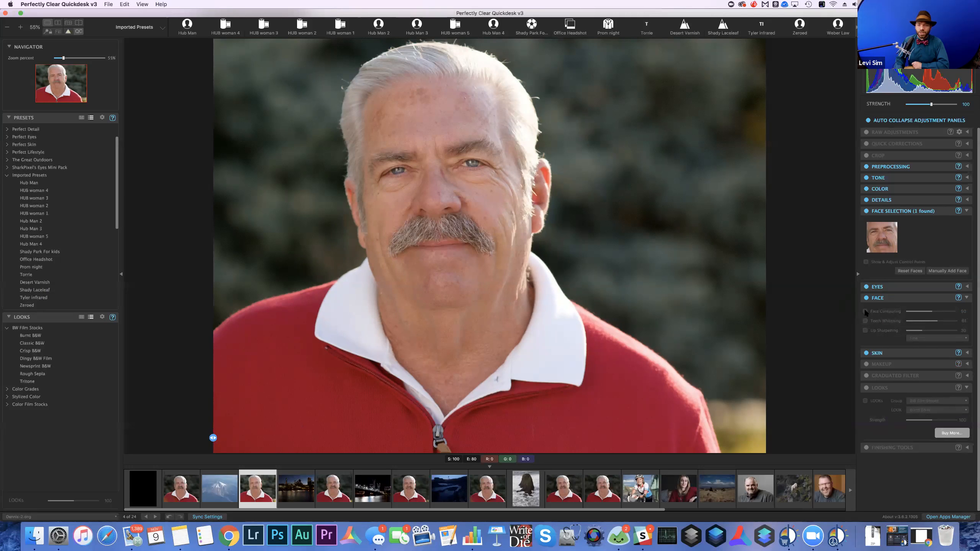
left_click(866, 312)
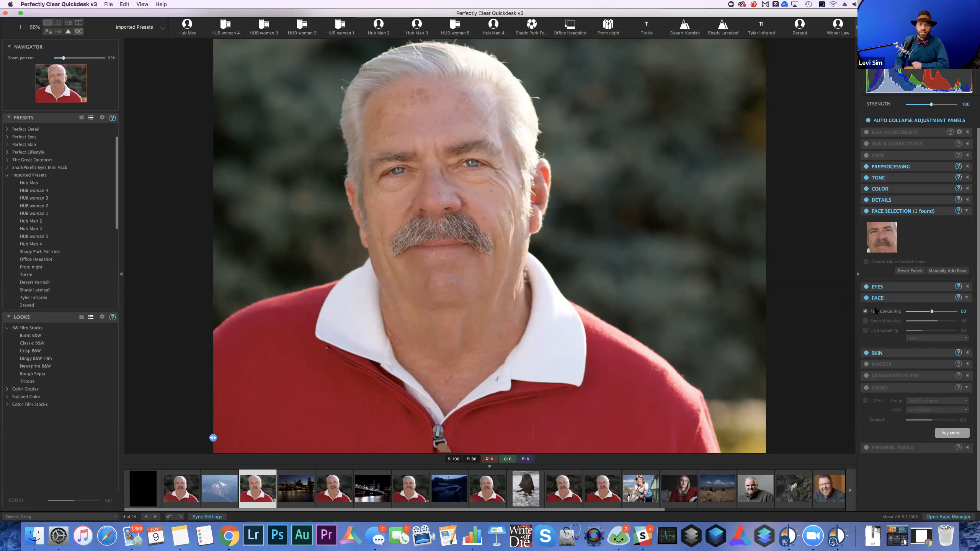
left_click(955, 312)
left_click(926, 312)
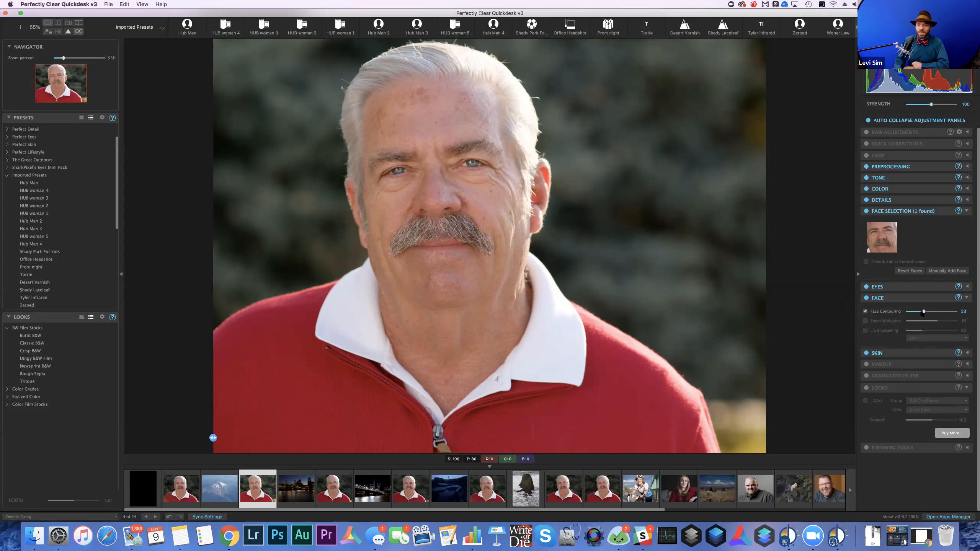
left_click(866, 312)
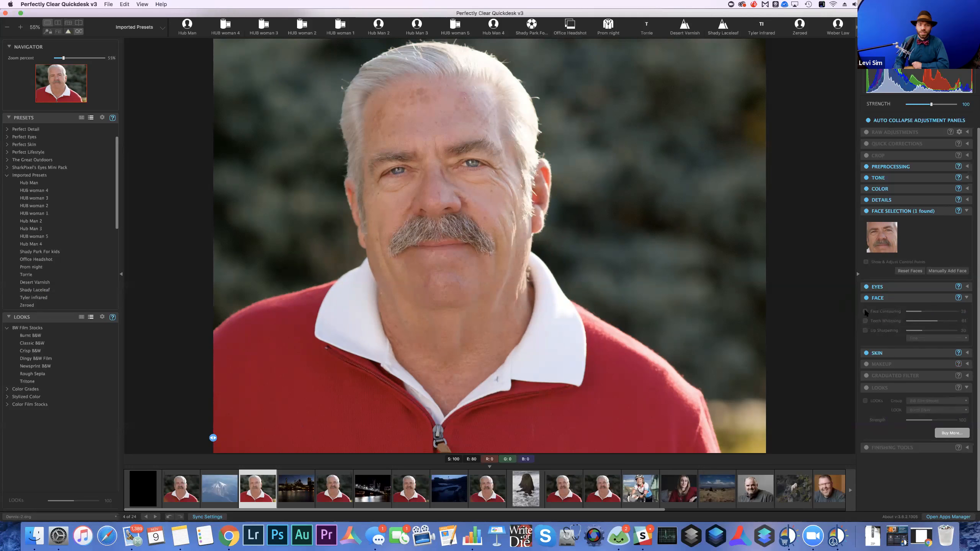
left_click(866, 311)
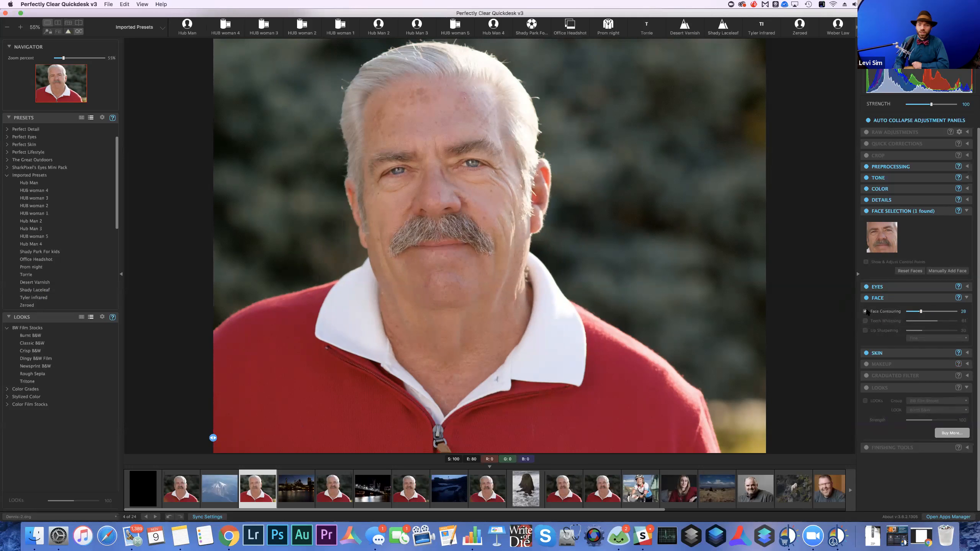
left_click(866, 311)
left_click(866, 311)
- Enable Teeth Whitening for the face and close the Face adjustments
left_click(866, 321)
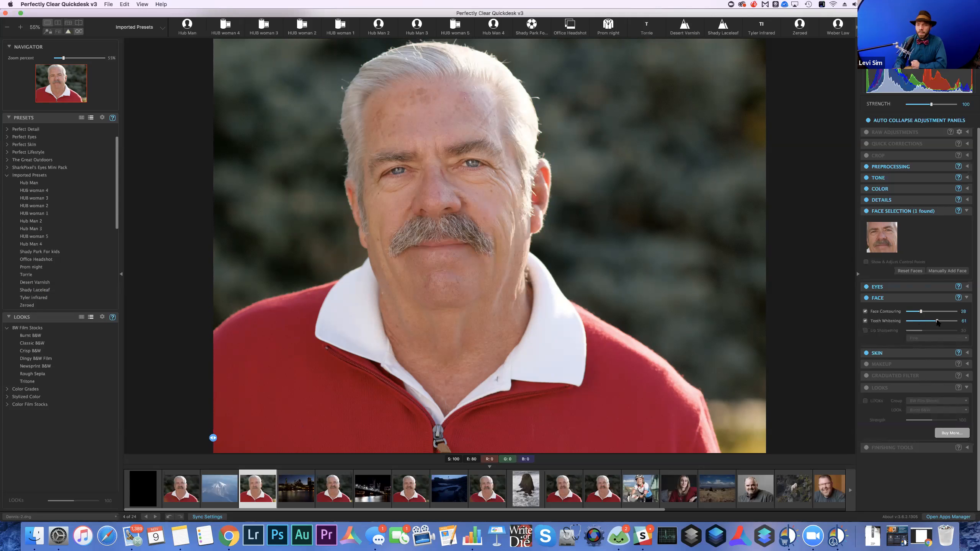
left_click_drag(936, 322, 936, 322)
left_click(971, 297)
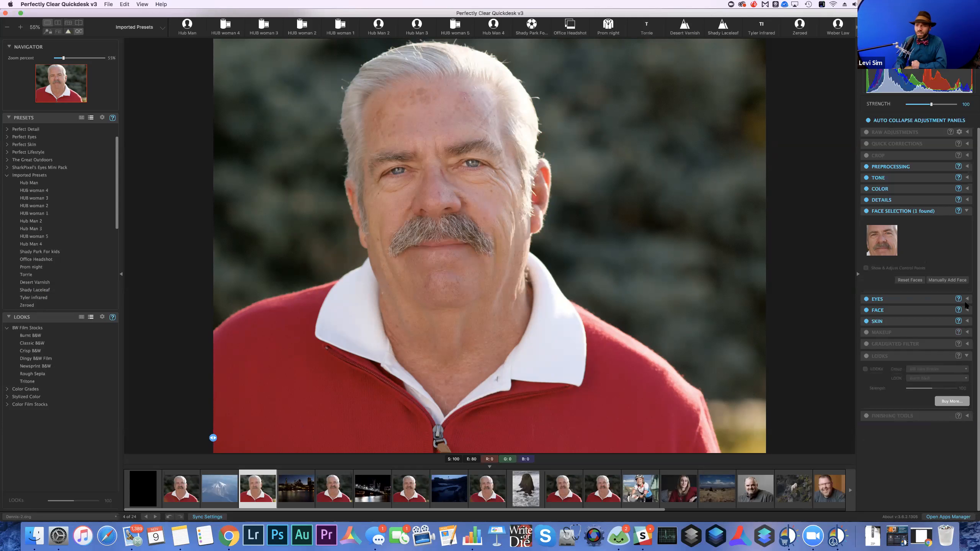
- Enable Perfectly Smooth for the skin, try it at about 98 on Full Body, and limit the smooth area to Face Only
left_click(967, 321)
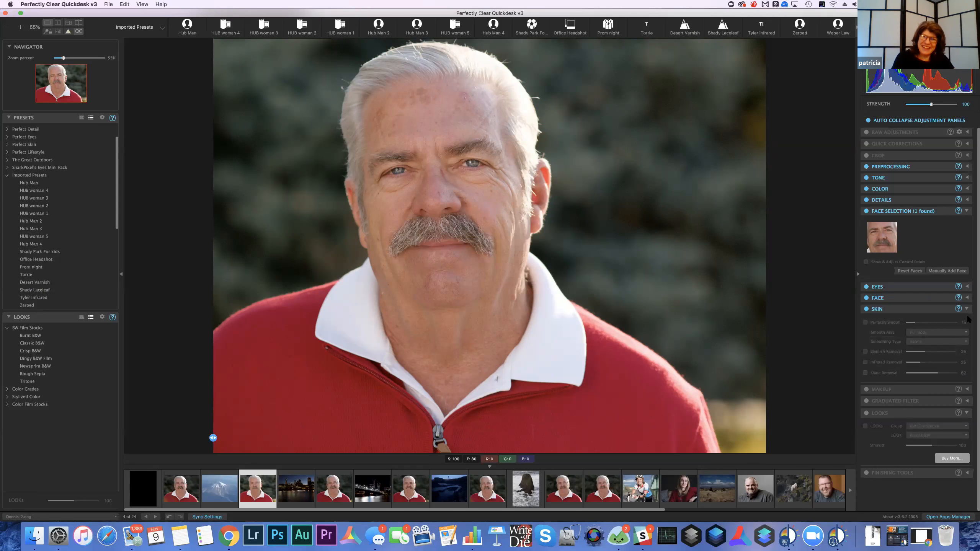
left_click(866, 323)
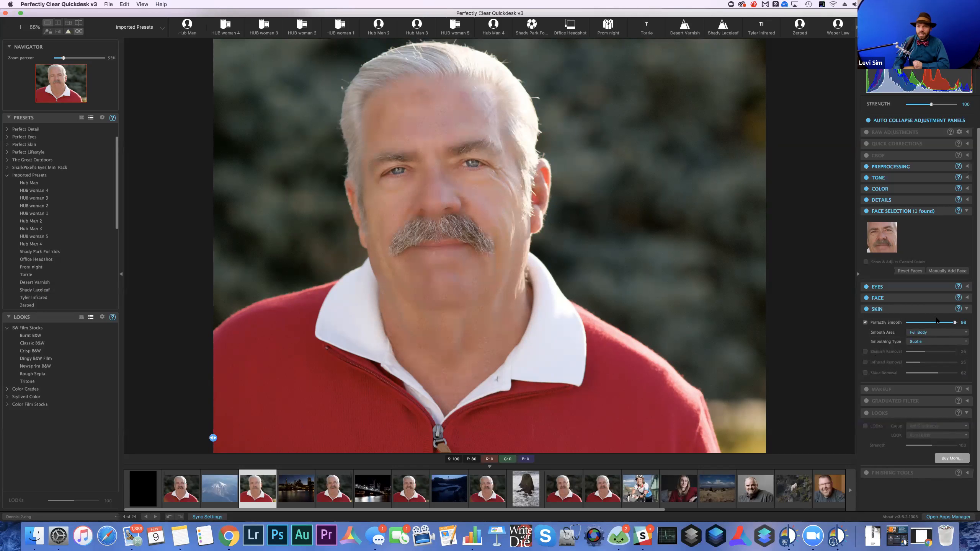
left_click(921, 334)
left_click(926, 327)
- Briefly try Infrared Removal, set Perfectly Smooth to 20 on Face Only, and compare the skin with and without smoothing
left_click(866, 362)
left_click(865, 362)
left_click(918, 333)
left_click(907, 334)
left_click_drag(945, 323, 925, 323)
left_click(918, 323)
left_click(866, 323)
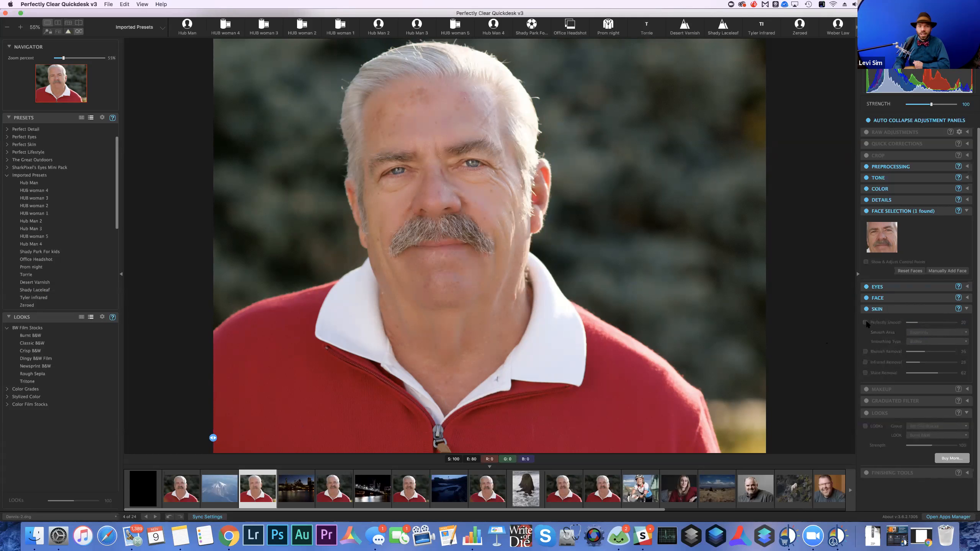
left_click(866, 322)
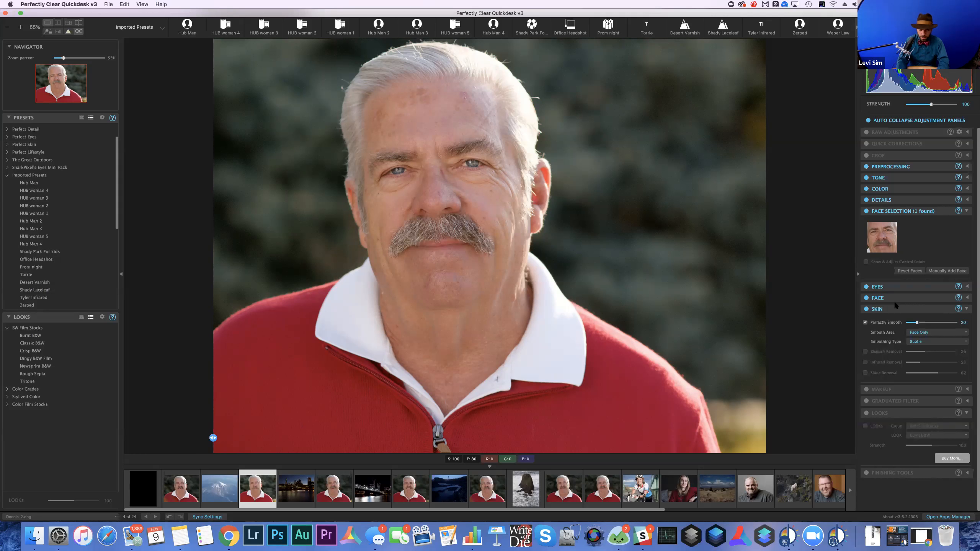
- Compare the man's face up close with and without Perfectly Smooth
key("super+equal")
key("super+equal")
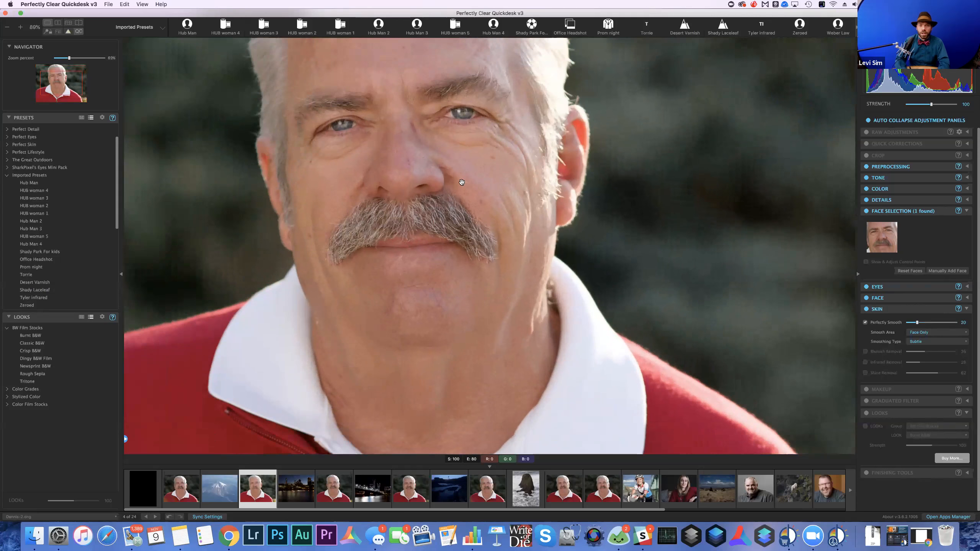
scroll(540, 232, "up", 5)
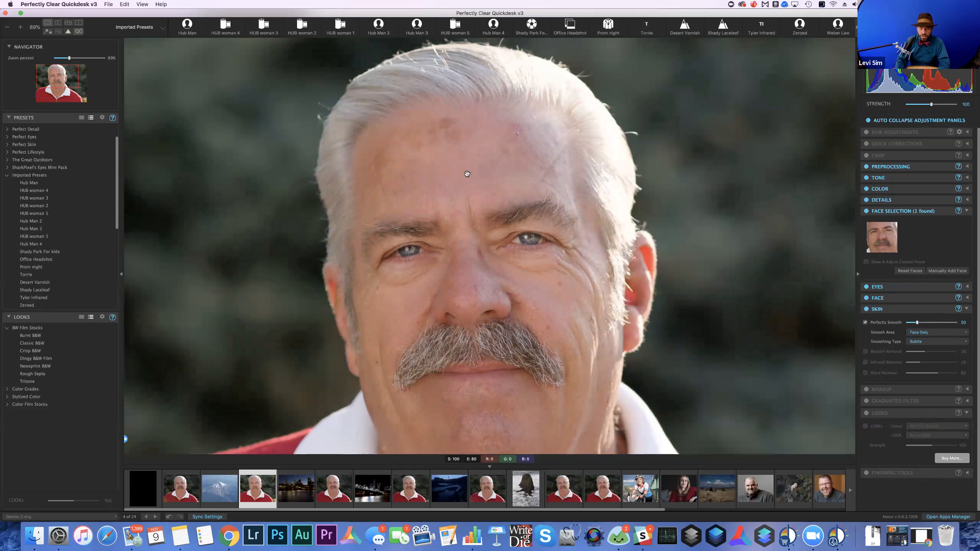
key("super+equal")
key("super+equal")
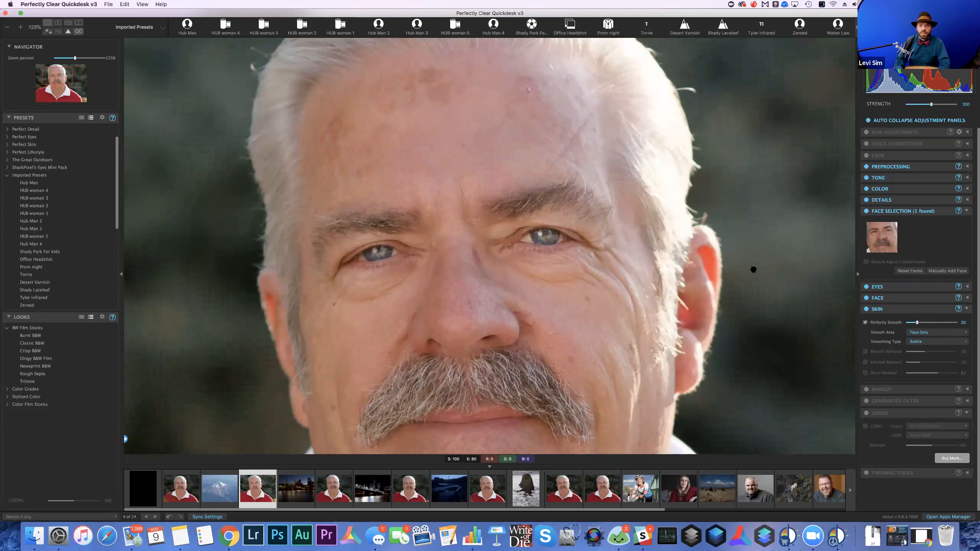
left_click(865, 323)
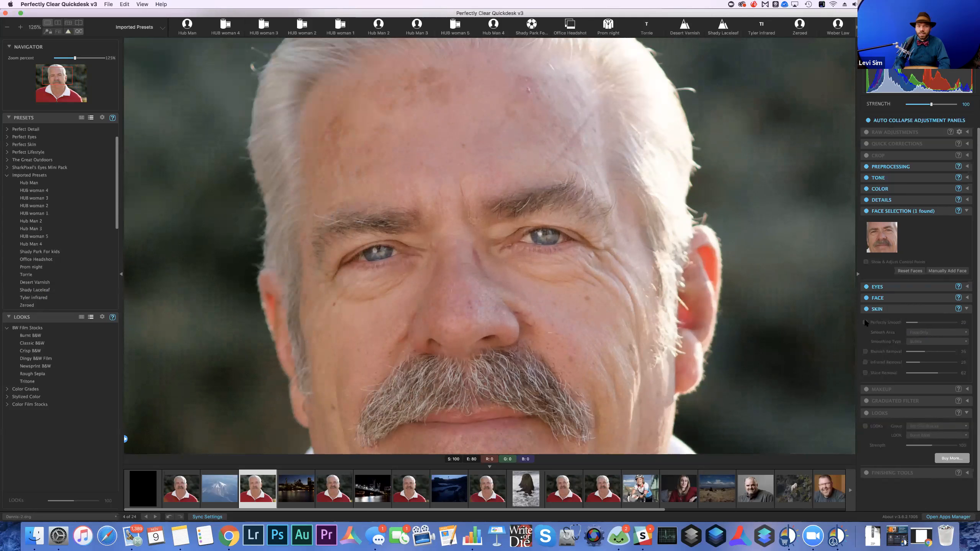
left_click(865, 323)
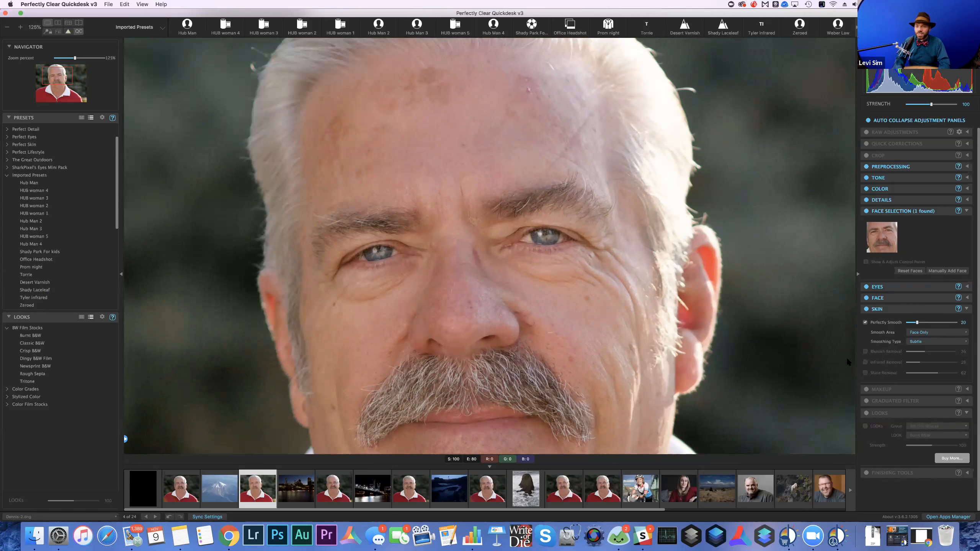
- Enable Blemish Removal for the skin, try it near maximum and at 40, and set it to 25
left_click(866, 351)
left_click(943, 351)
left_click(953, 352)
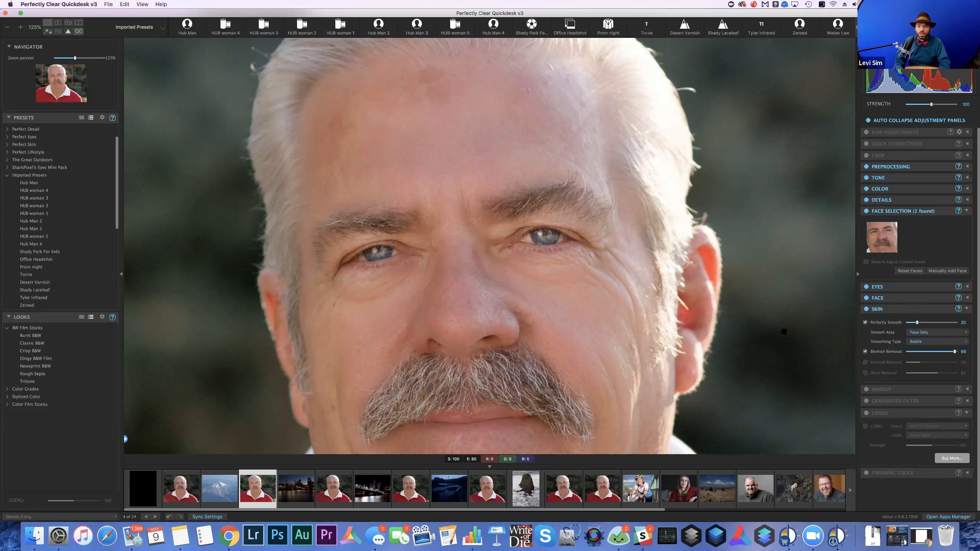
left_click(926, 352)
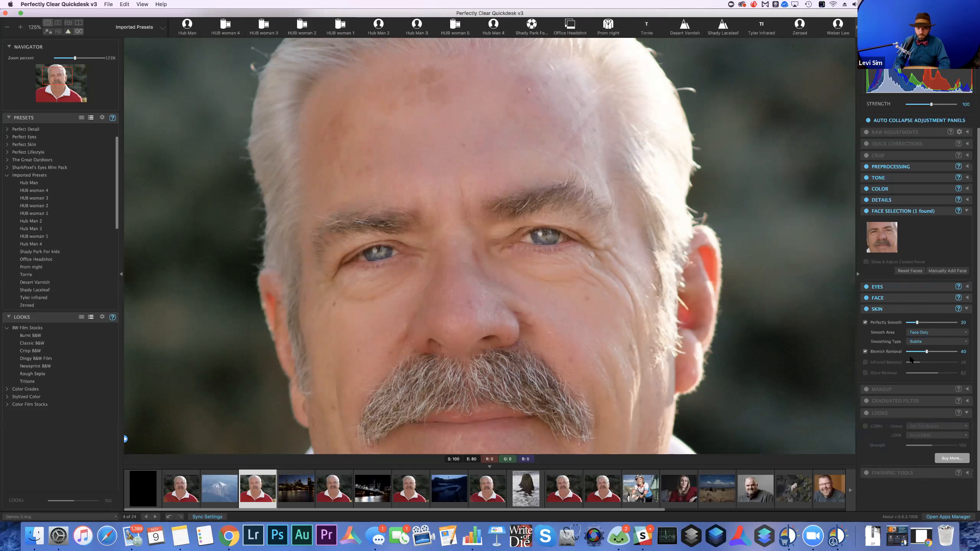
left_click(954, 352)
left_click_drag(537, 205, 510, 129)
left_click_drag(536, 336, 616, 337)
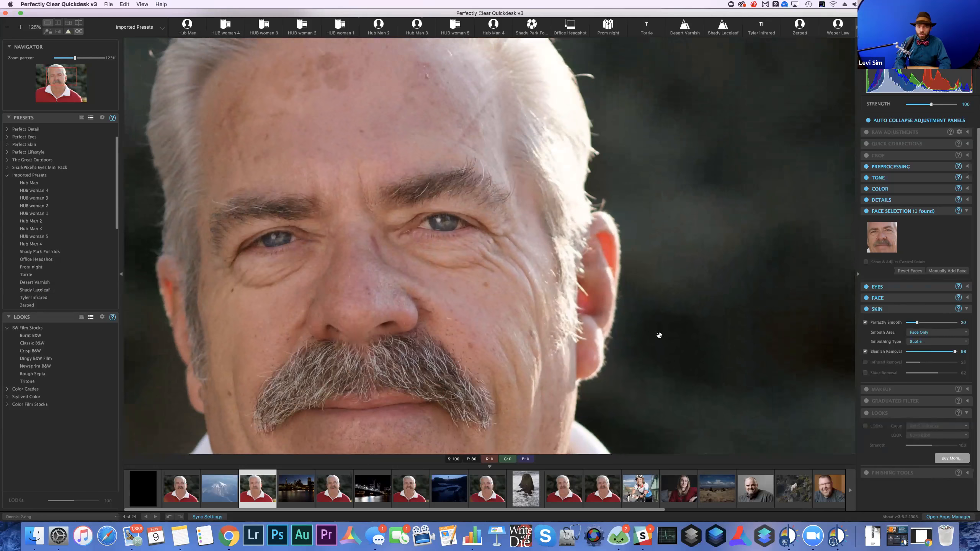
left_click(924, 353)
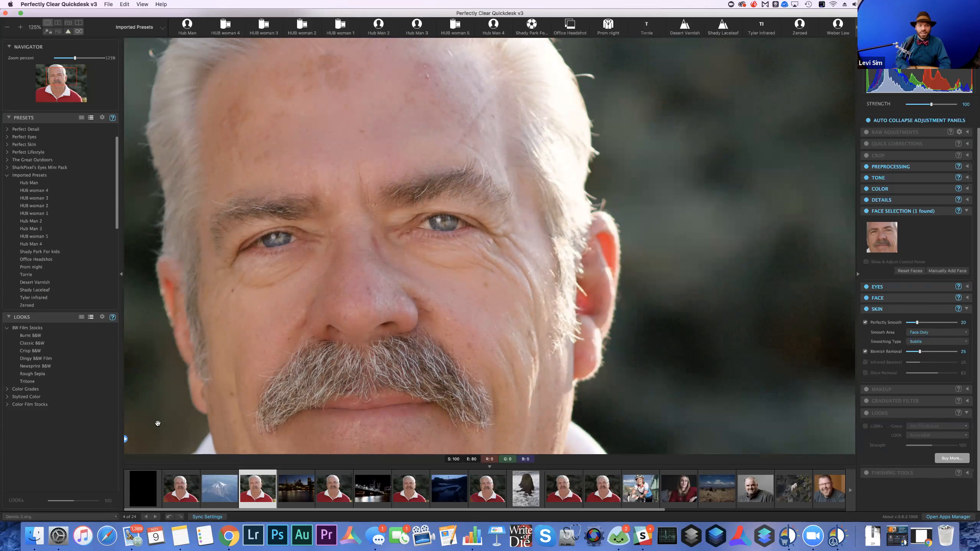
- Compare the original and corrected portrait with the before/after divider across the face, and return to the whole photo
left_click_drag(126, 439, 247, 412)
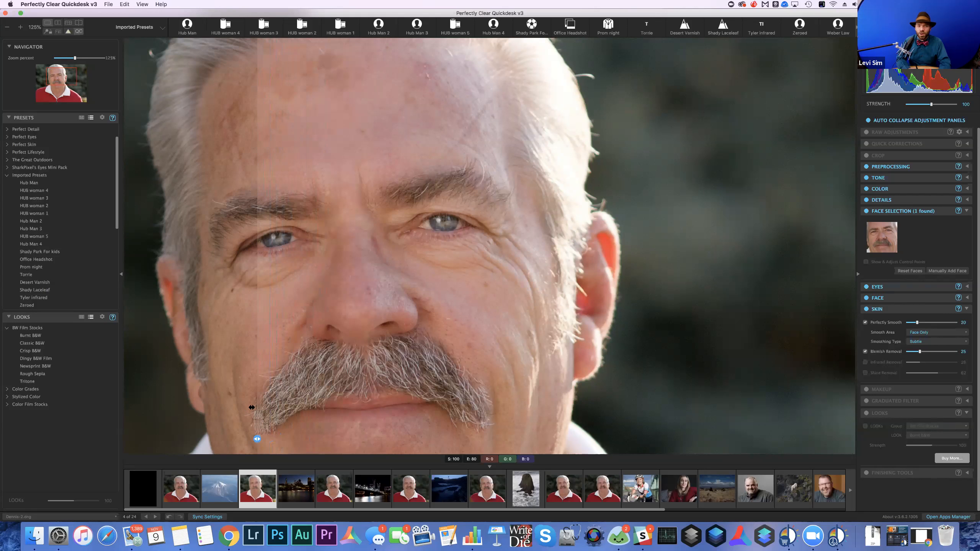
left_click_drag(347, 414, 126, 425)
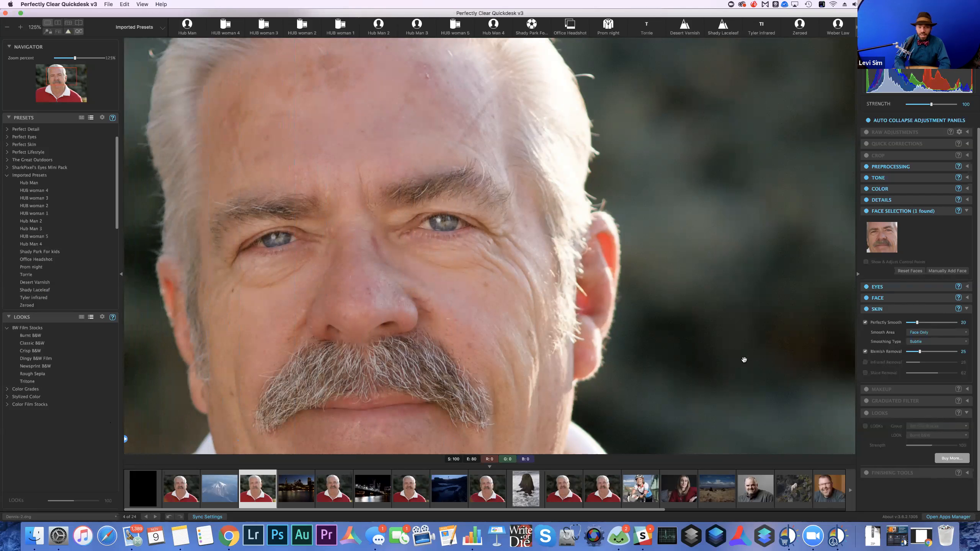
double_click(702, 329)
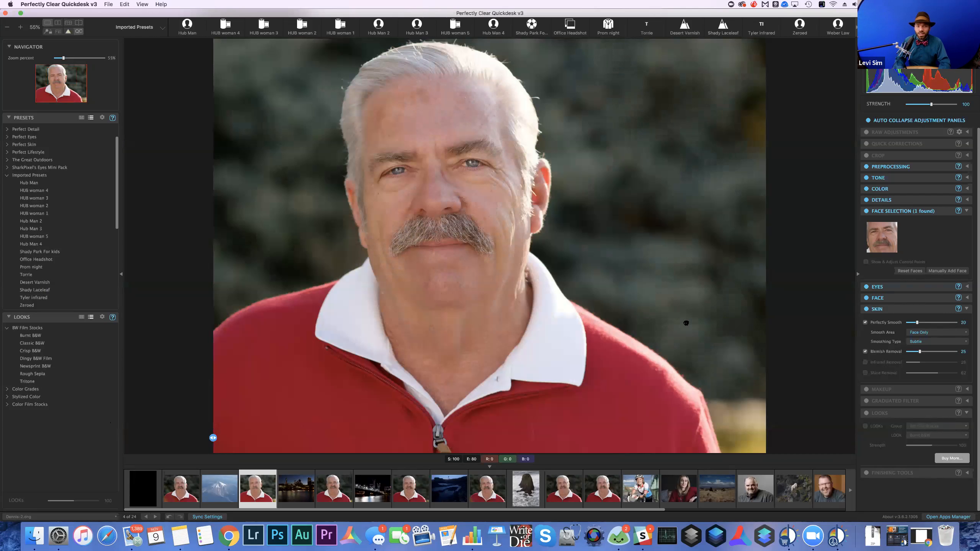
left_click(685, 326)
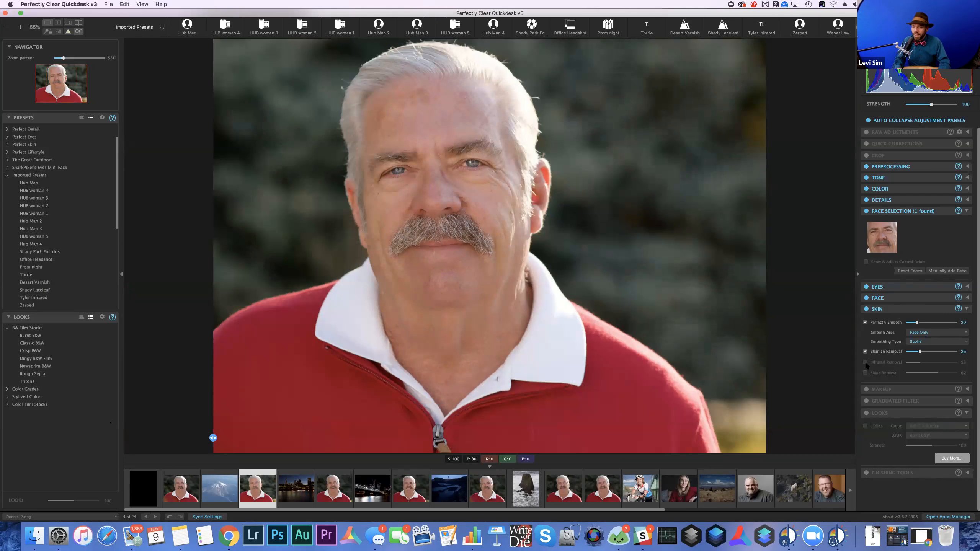
- Enable Infrared Removal for the skin, try several low and high strengths, and set it to about 58
left_click(875, 365)
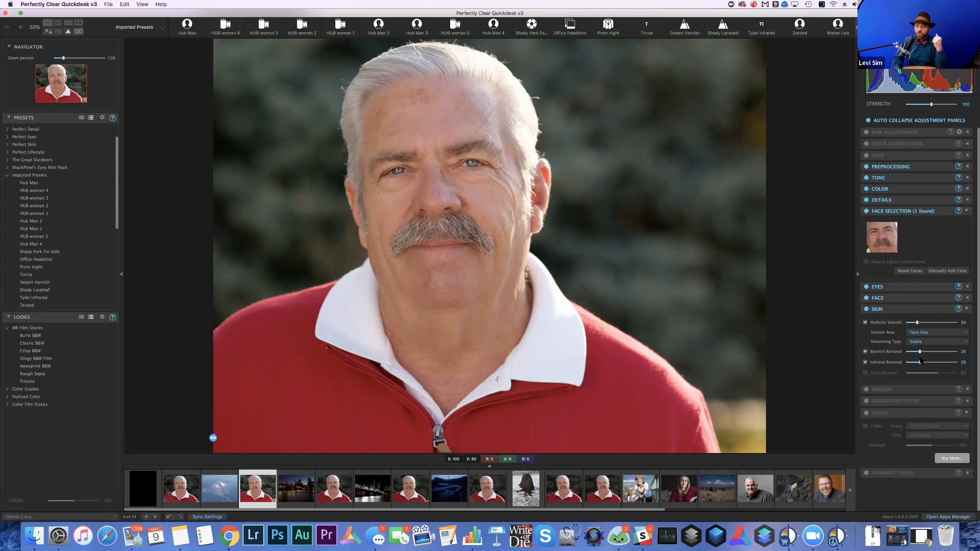
left_click(945, 362)
left_click_drag(947, 363, 959, 363)
left_click(938, 361)
left_click(913, 363)
left_click(922, 362)
left_click(935, 363)
- Compare the skin with and without Infrared Removal, both on the whole portrait and close up on the face
left_click(866, 362)
left_click(865, 362)
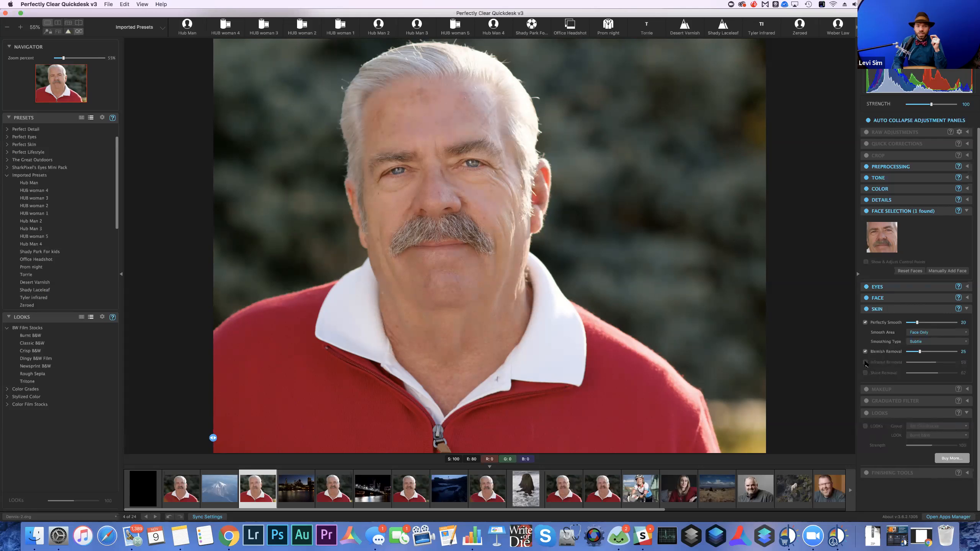
left_click(865, 363)
left_click(865, 362)
left_click(865, 362)
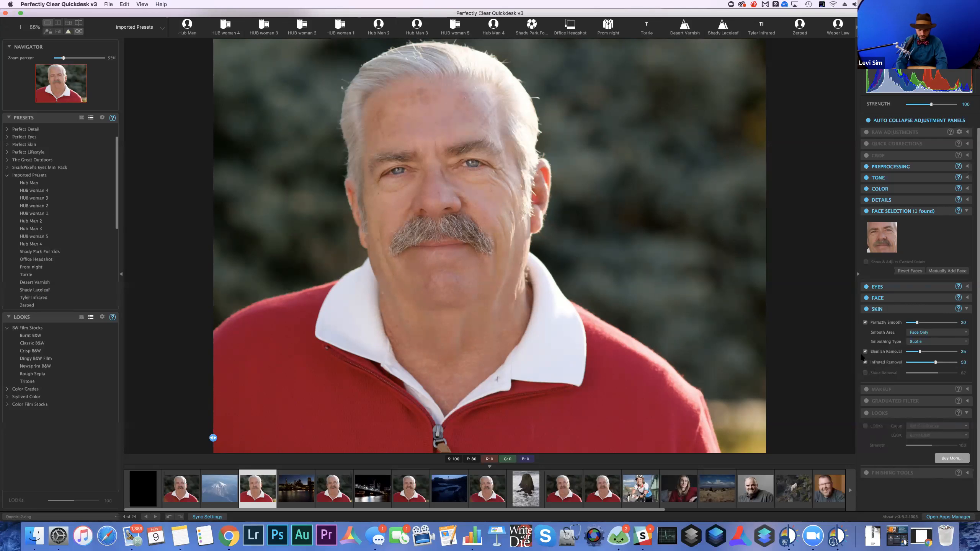
key("super+equal")
key("super+equal")
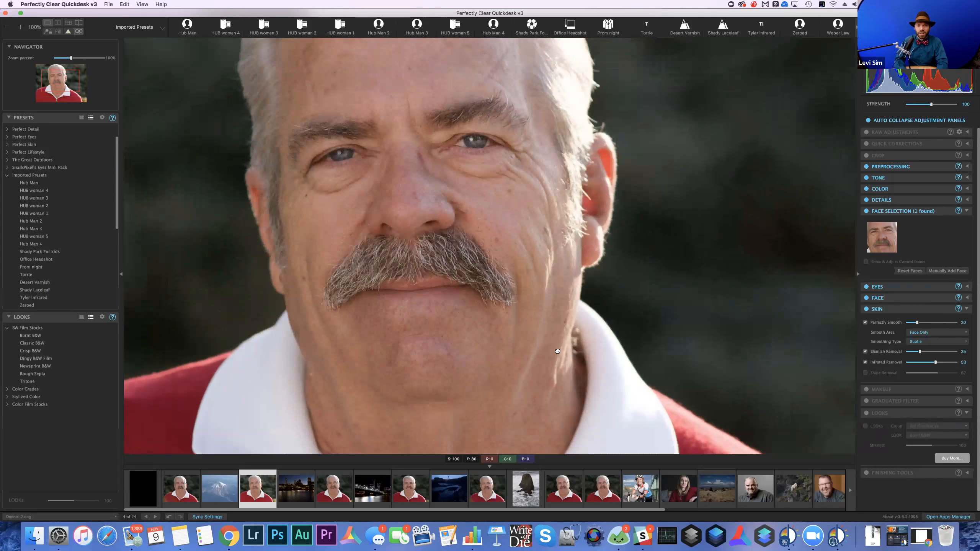
left_click_drag(557, 351, 584, 440)
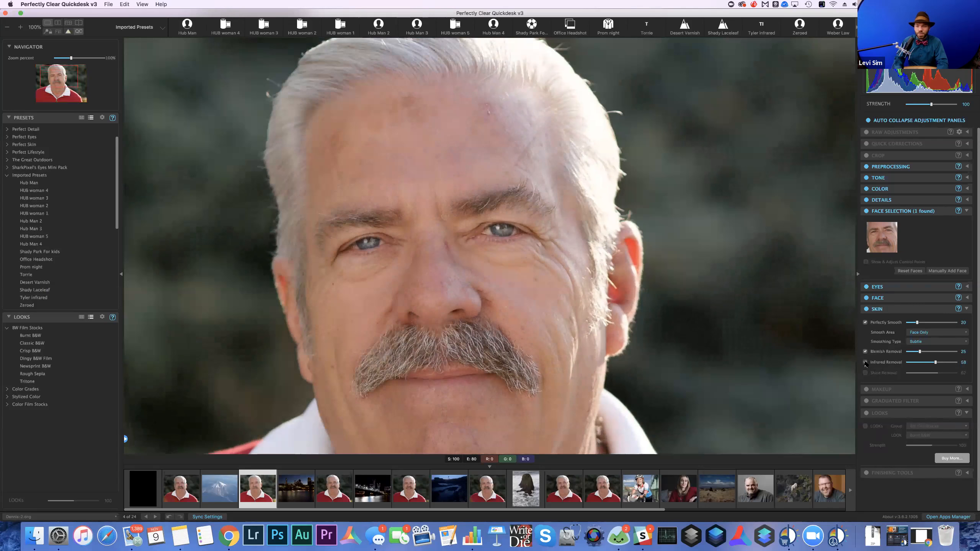
left_click(865, 363)
left_click(865, 362)
- Try Infrared Removal near maximum, reduce it to 35, and return to the whole portrait
left_click(955, 362)
left_click(922, 363)
left_click_drag(924, 364, 924, 363)
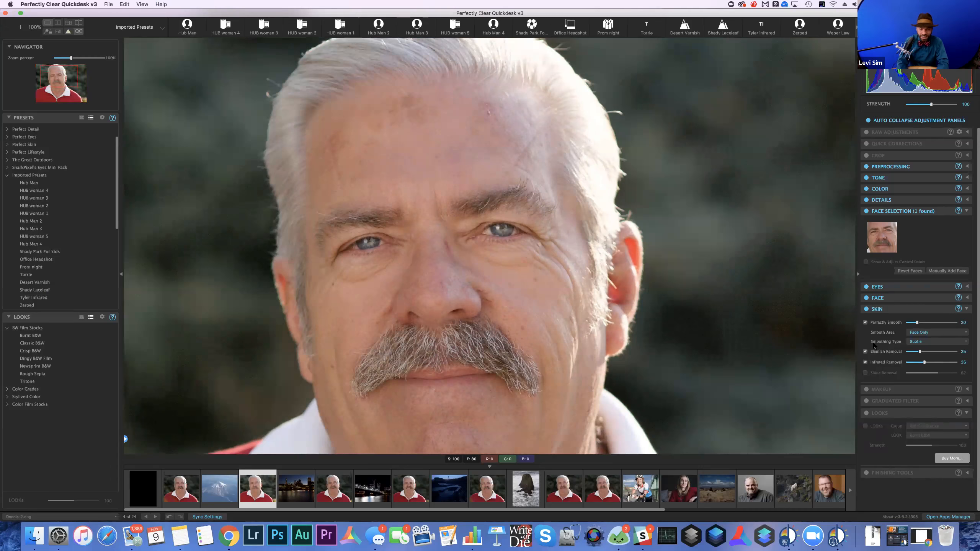
key("super+0")
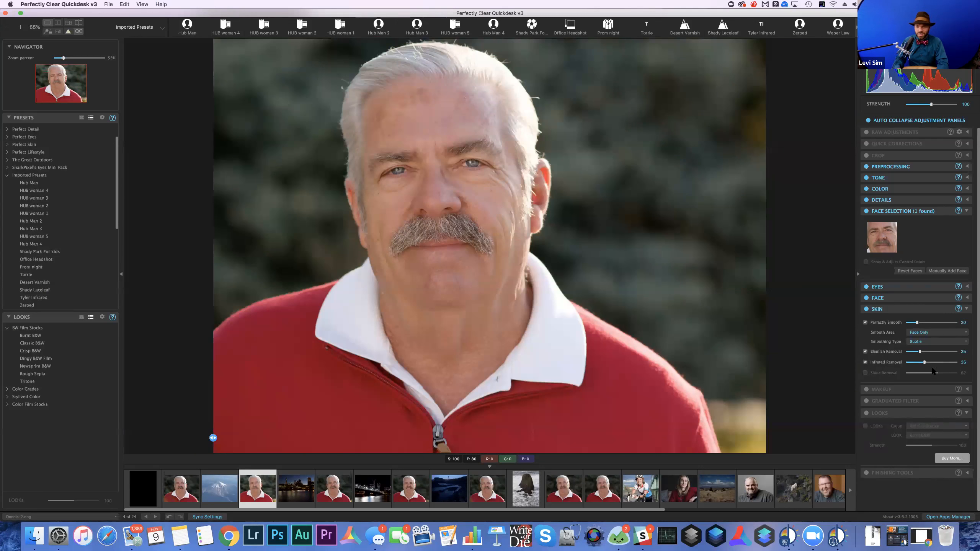
- Try Shine Removal at about 93 and at a lower strength, turn it off, and compare the portrait before and after
left_click(865, 372)
left_click(927, 373)
left_click(952, 373)
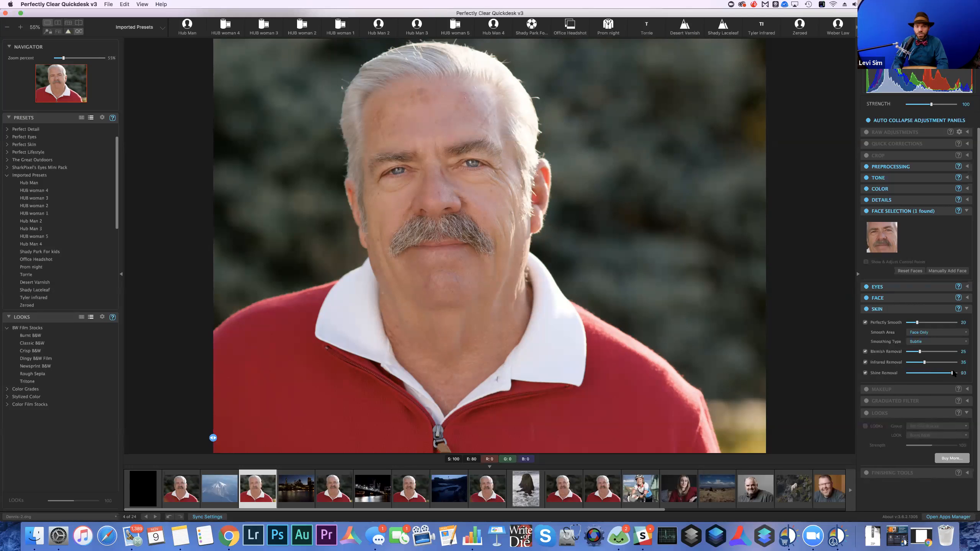
left_click_drag(951, 380, 917, 373)
left_click(865, 372)
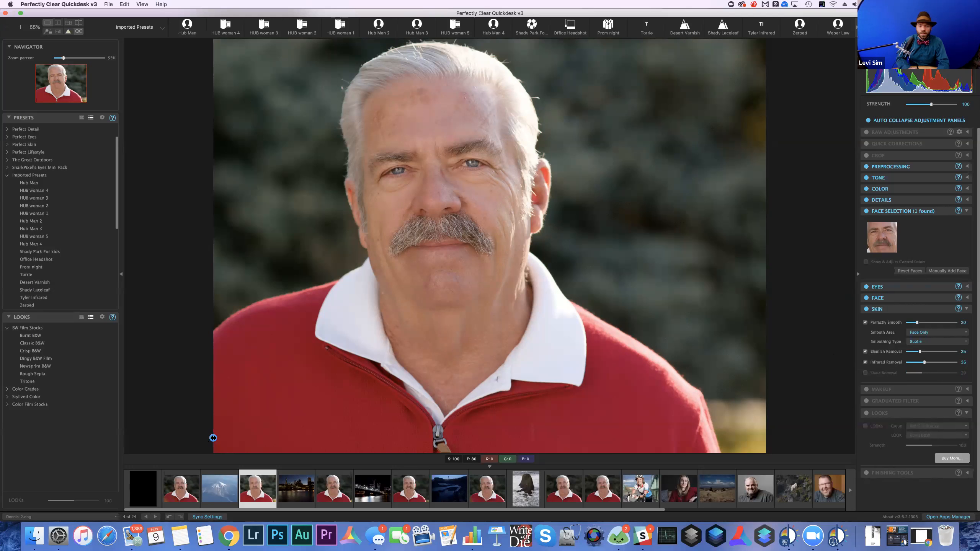
left_click_drag(275, 428, 144, 446)
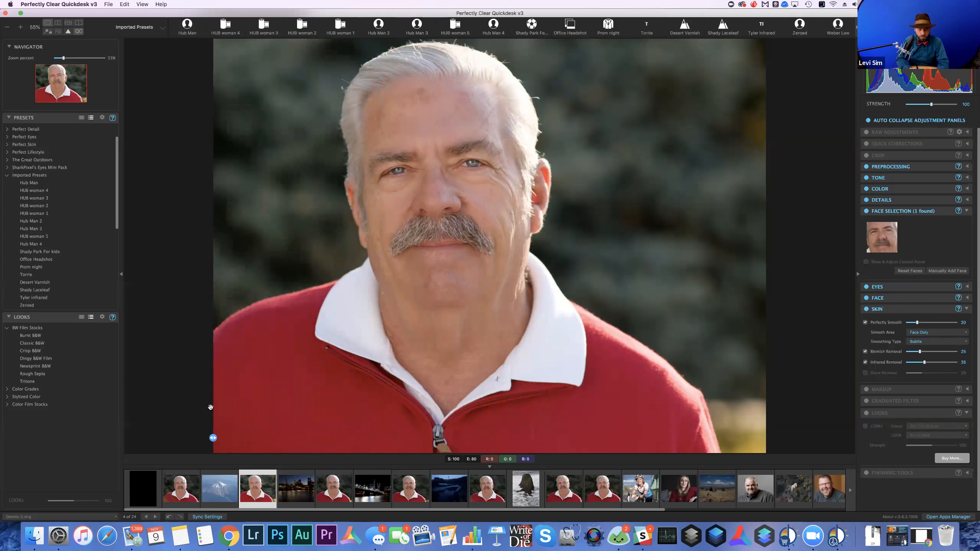
- Show six photos at once and expand the Quick Corrections
left_click(69, 23)
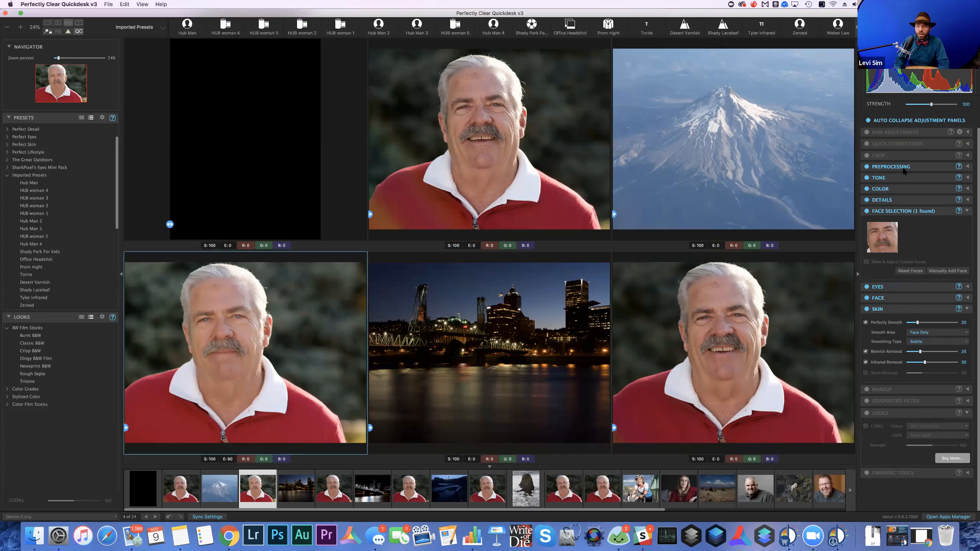
left_click(903, 147)
left_click(968, 144)
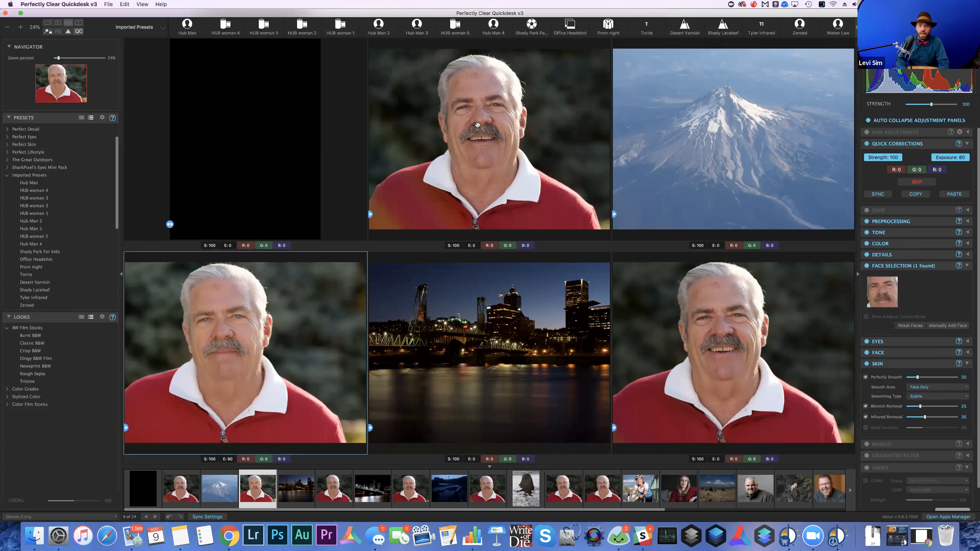
- Paste the finished portrait's corrections onto the same man's photos in second, sixth and eighth place
left_click(488, 137)
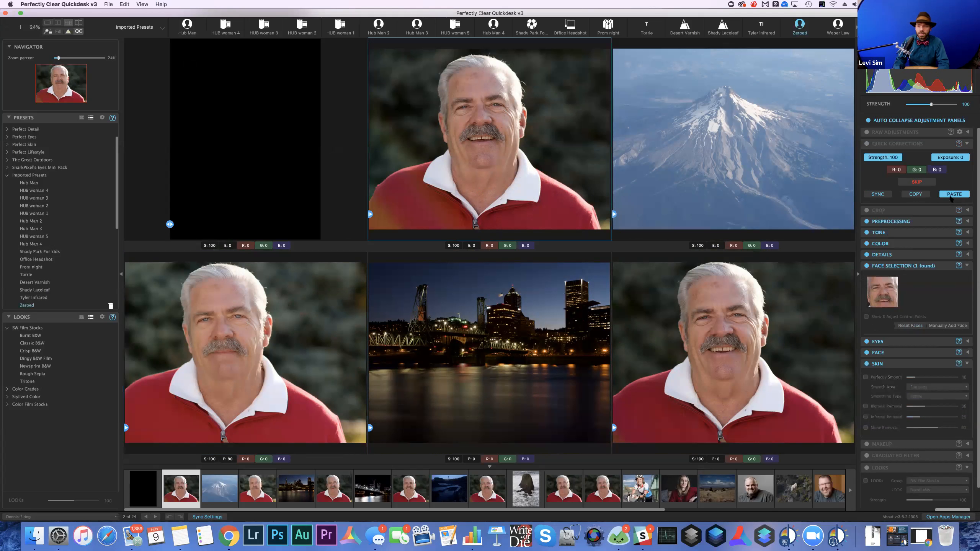
left_click(955, 195)
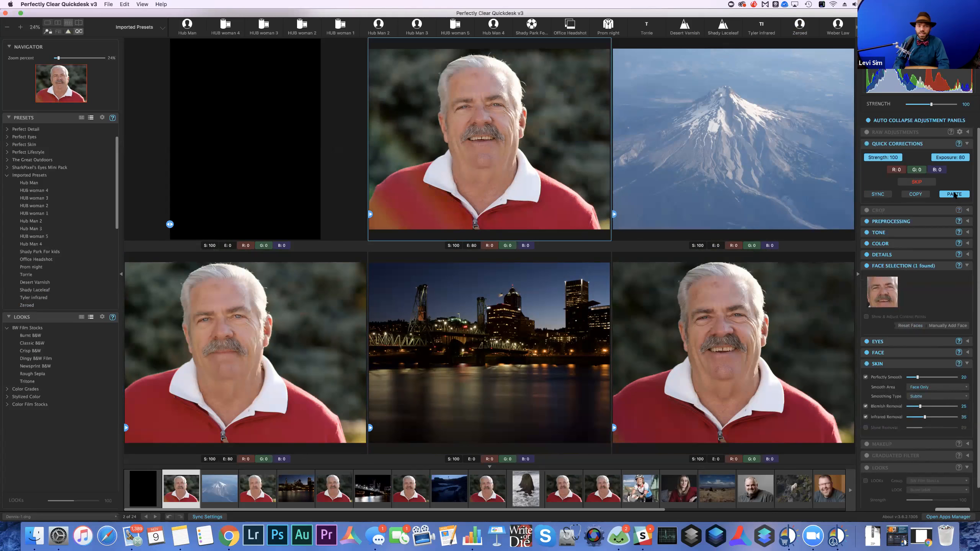
left_click(813, 315)
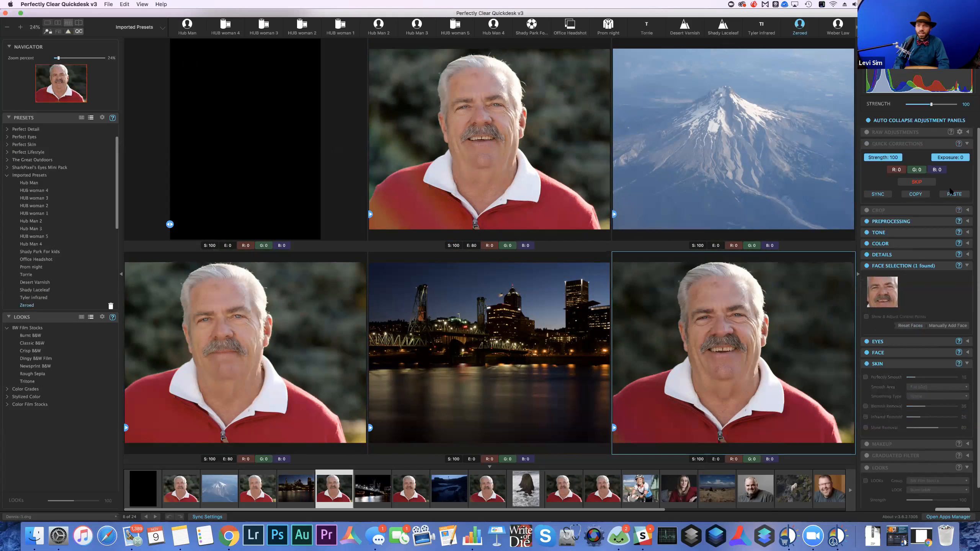
left_click(955, 195)
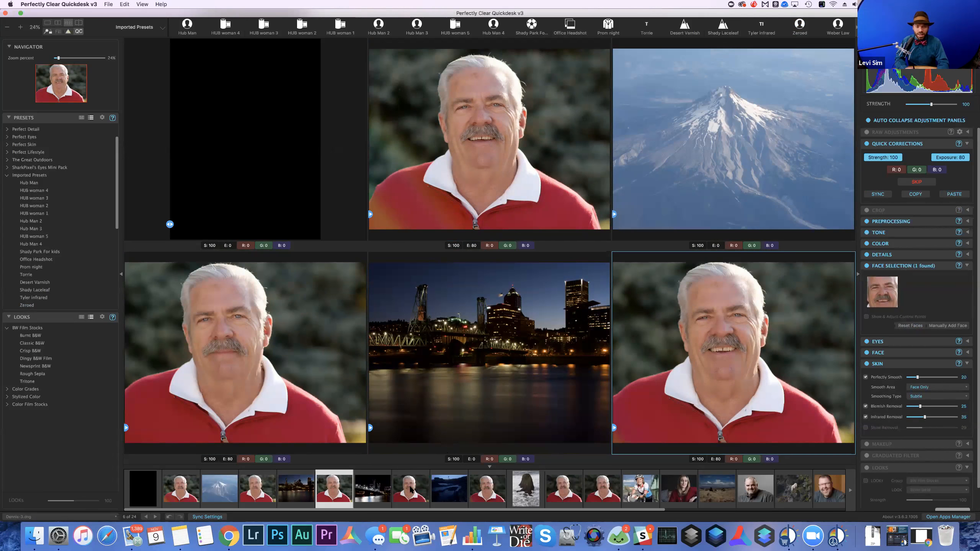
left_click(416, 491)
left_click(954, 194)
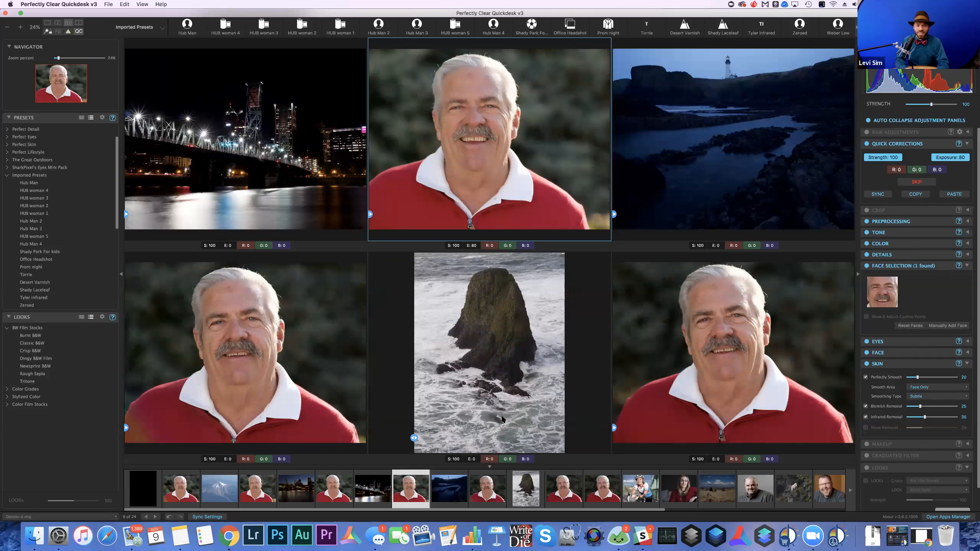
- Paste the corrections onto the man's tenth, twelfth and thirteenth photos, and return to the sixth photo
left_click(488, 491)
left_click(953, 195)
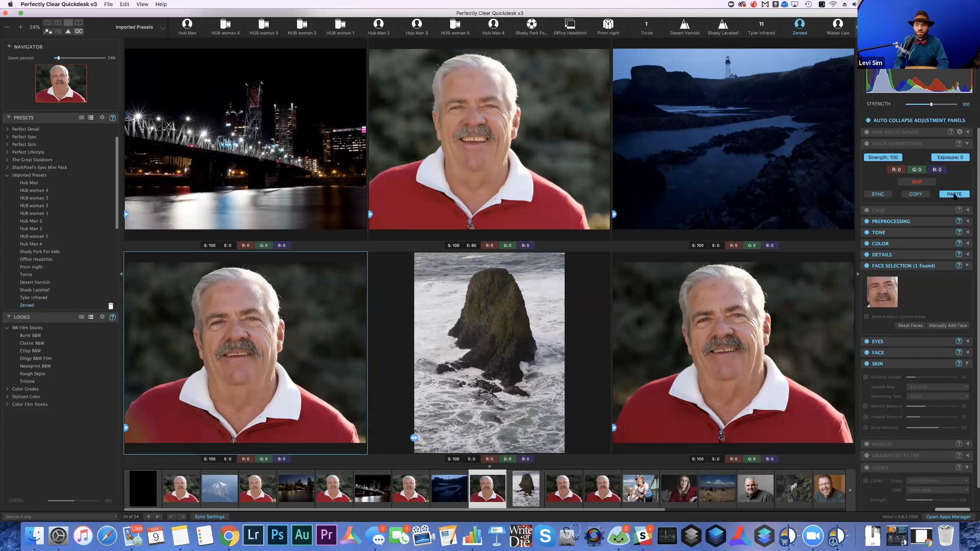
left_click(616, 427)
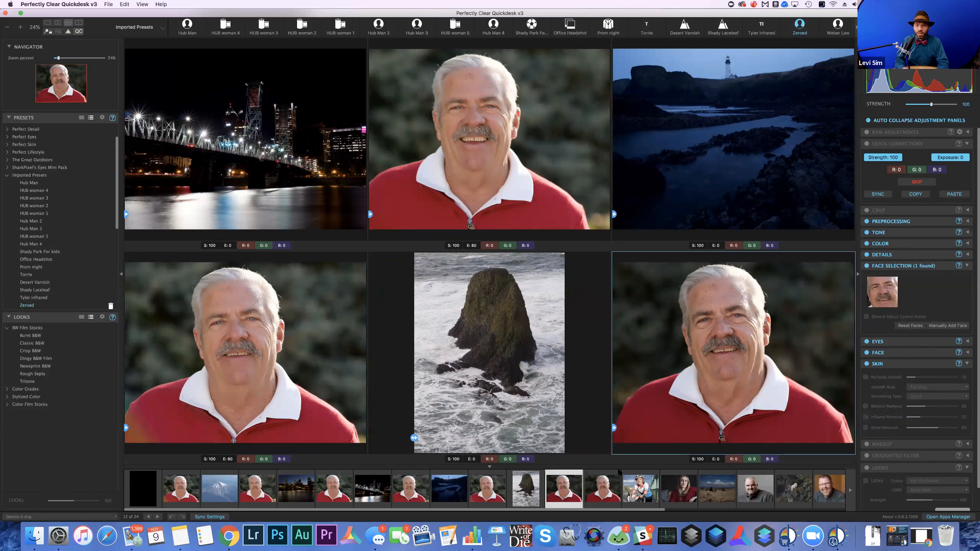
left_click(954, 195)
left_click(612, 488)
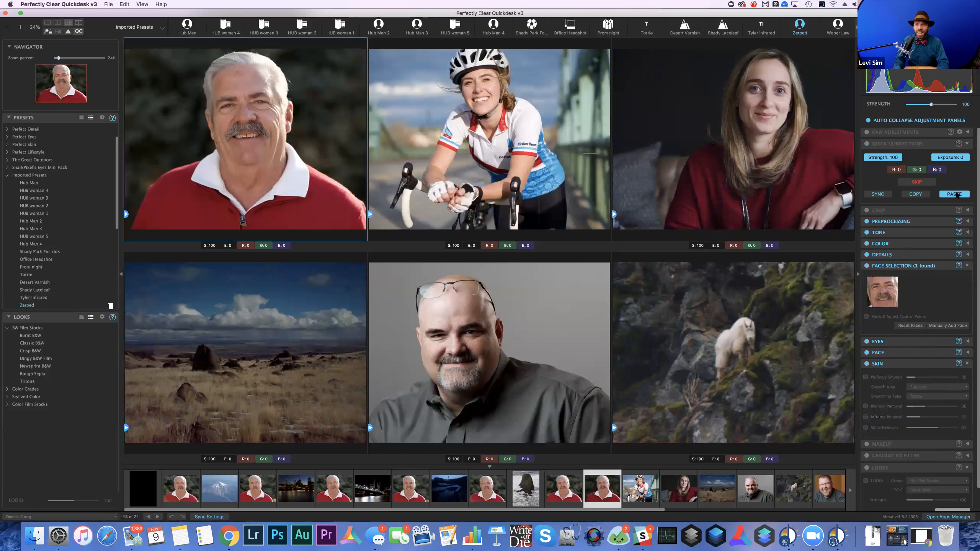
left_click(956, 194)
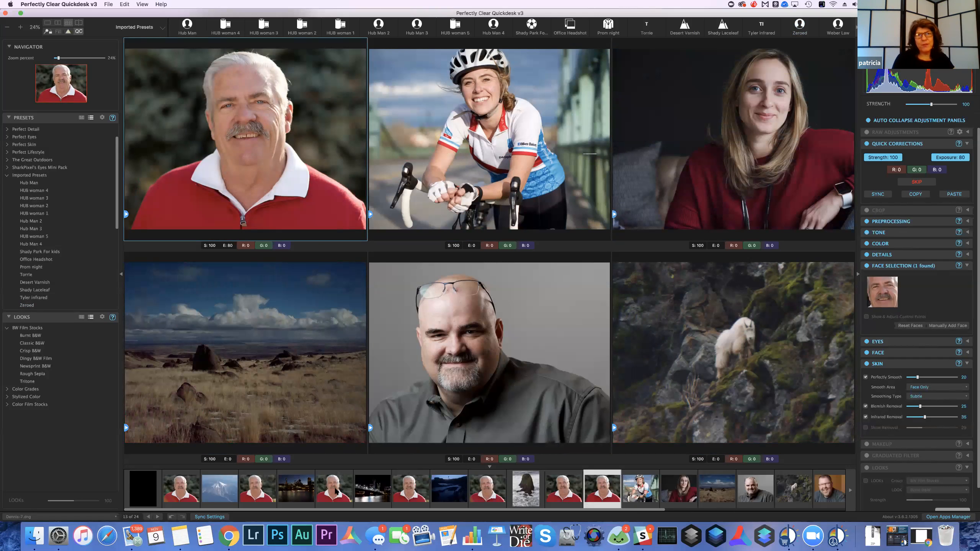
left_click(337, 493)
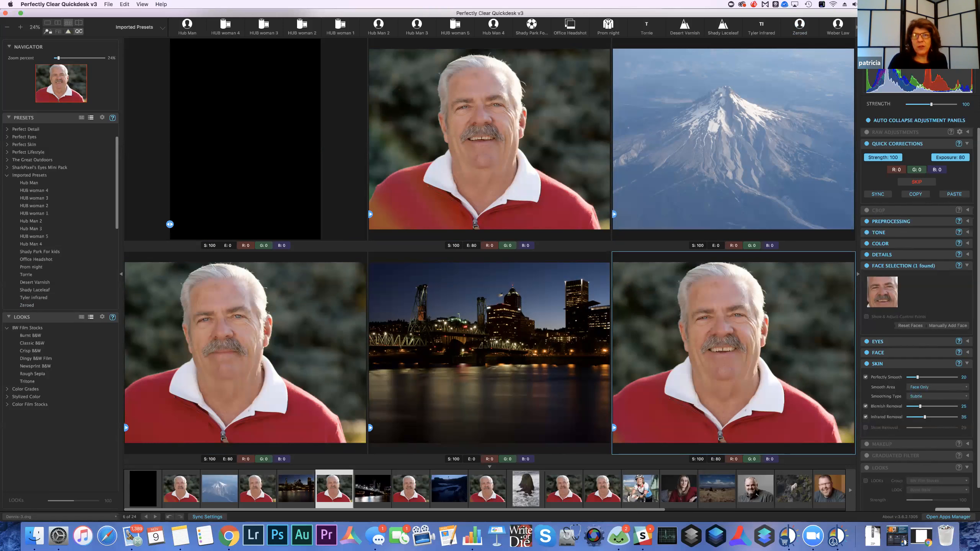
- Paste the copied corrections onto the bald man's portrait and compare it before and after at full view
left_click(755, 489)
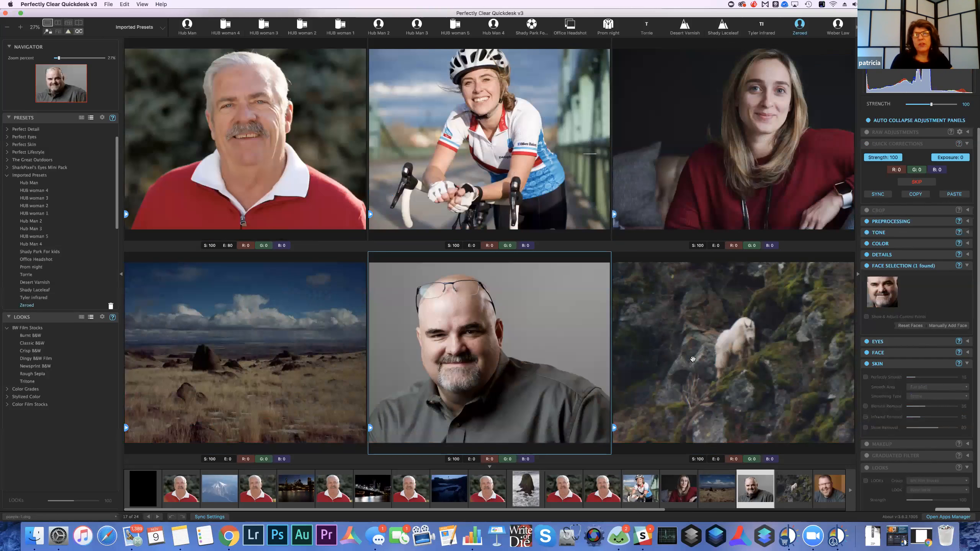
key("1")
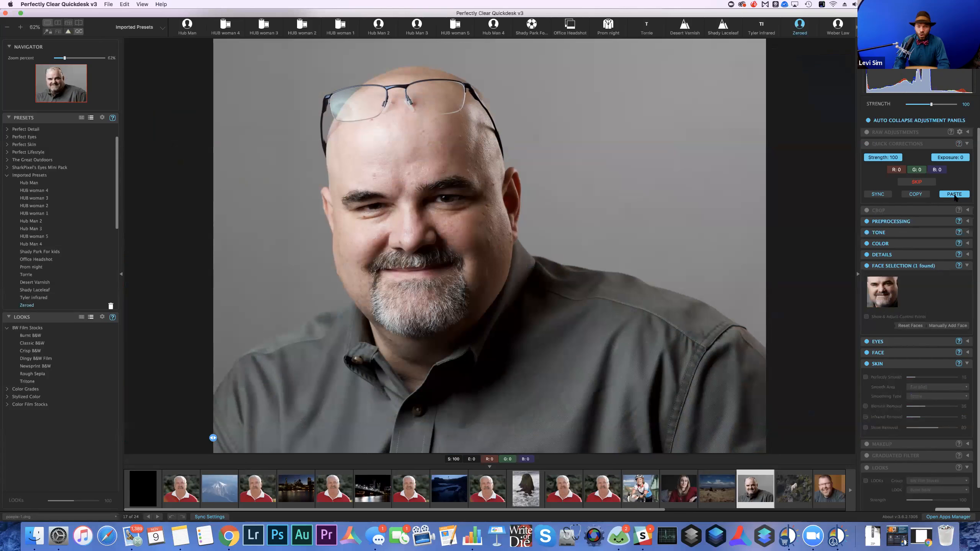
left_click(957, 194)
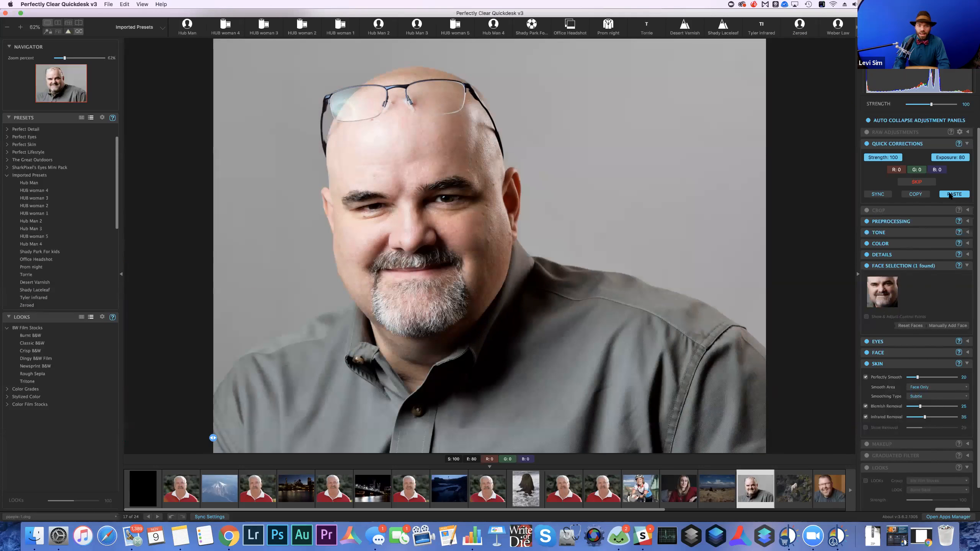
left_click_drag(212, 438, 467, 427)
left_click_drag(552, 427, 217, 416)
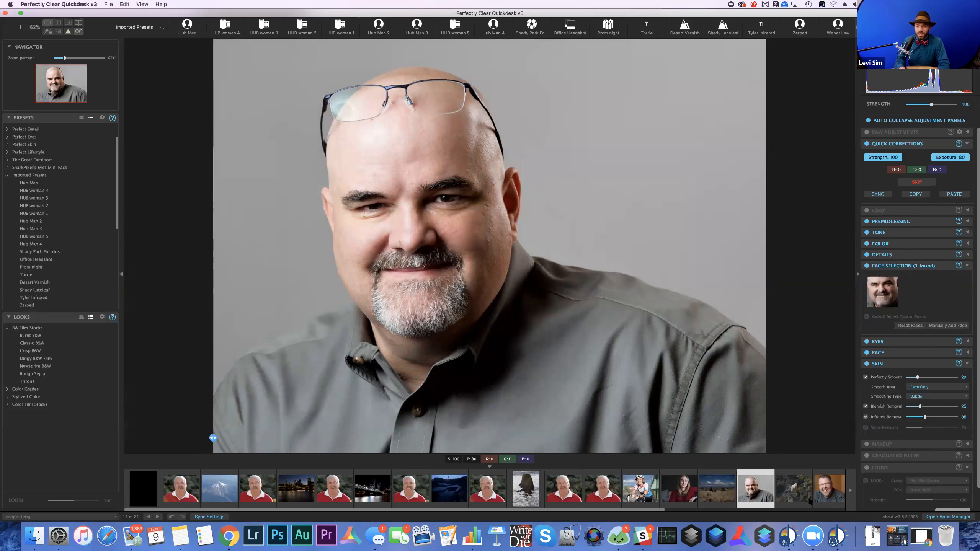
- Paste the copied corrections onto the portrait of the smiling man wearing glasses and compare it before and after
left_click(826, 490)
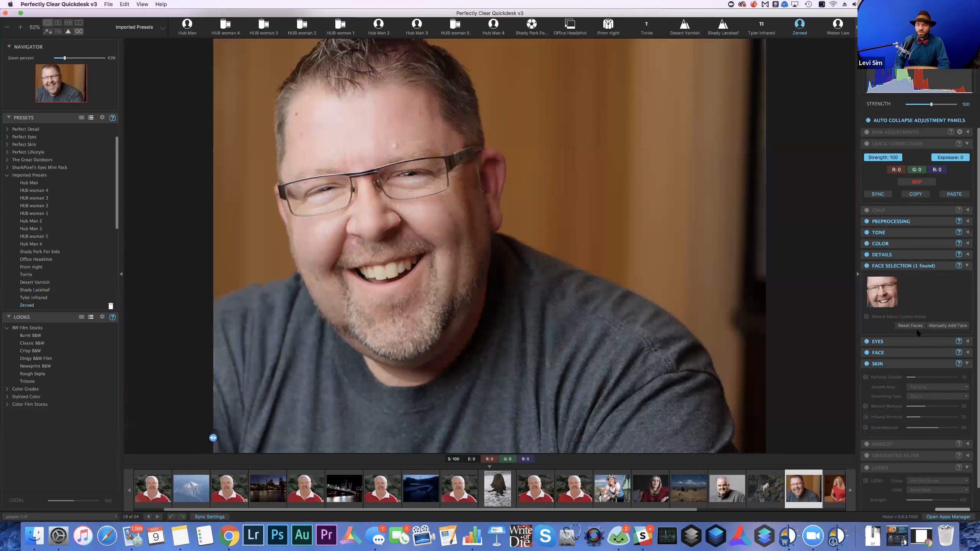
left_click(959, 190)
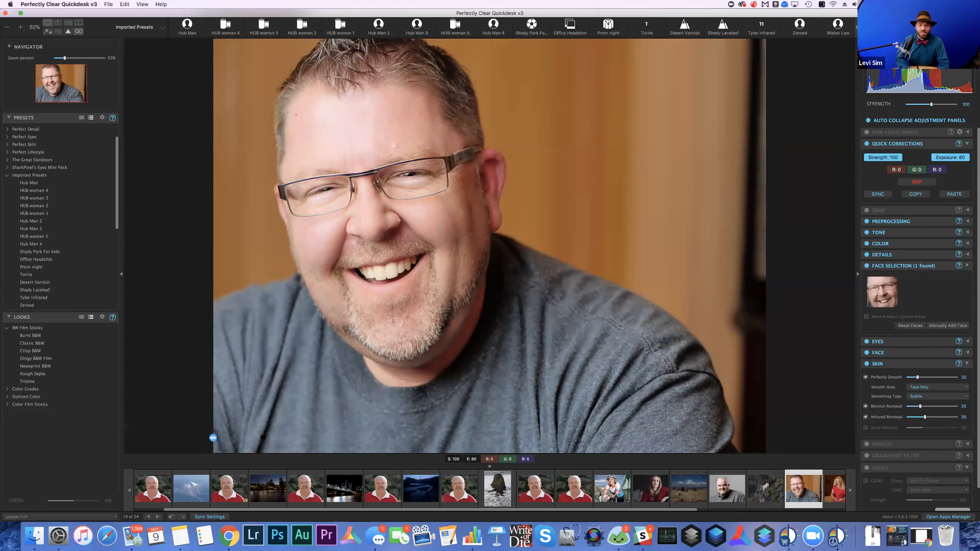
left_click_drag(339, 429, 394, 431)
left_click_drag(240, 400, 226, 417)
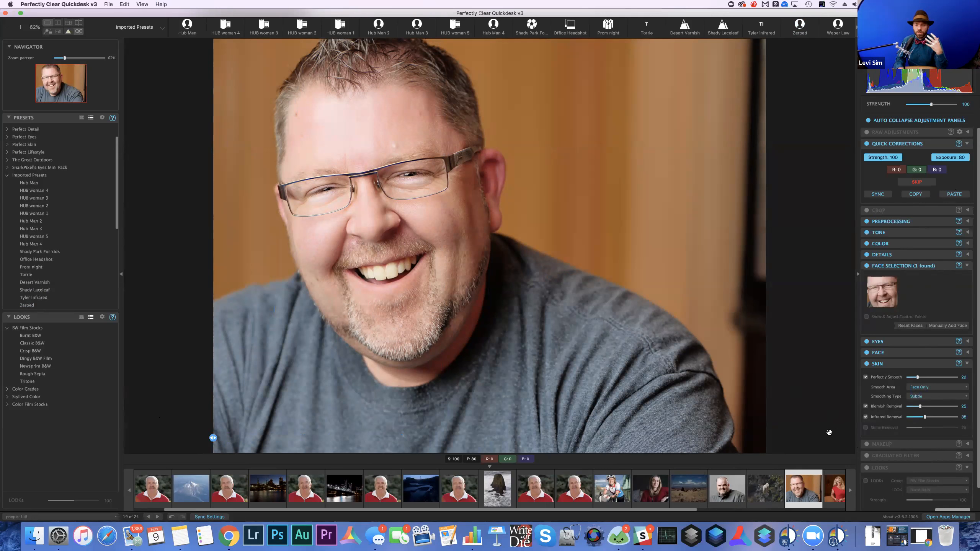
left_click(102, 118)
left_click(132, 126)
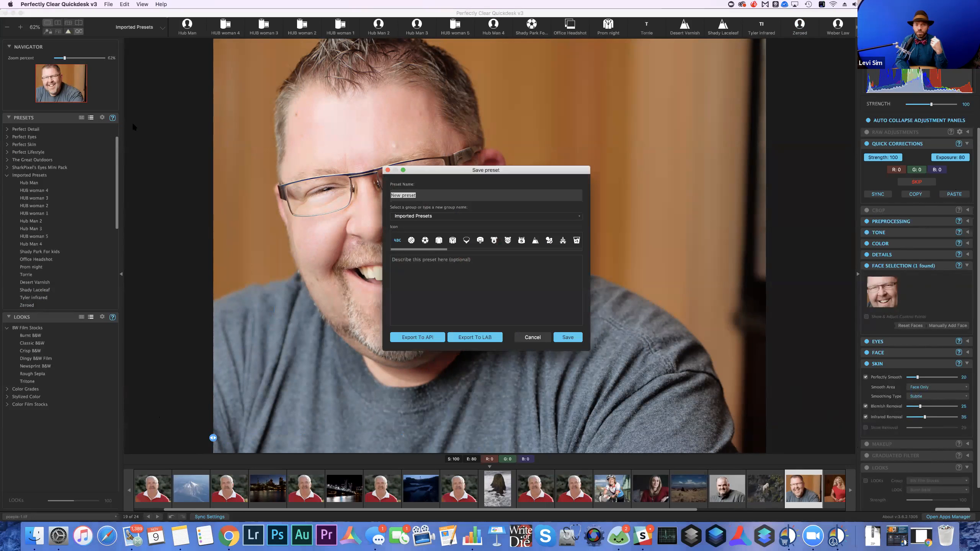
type("Dennis")
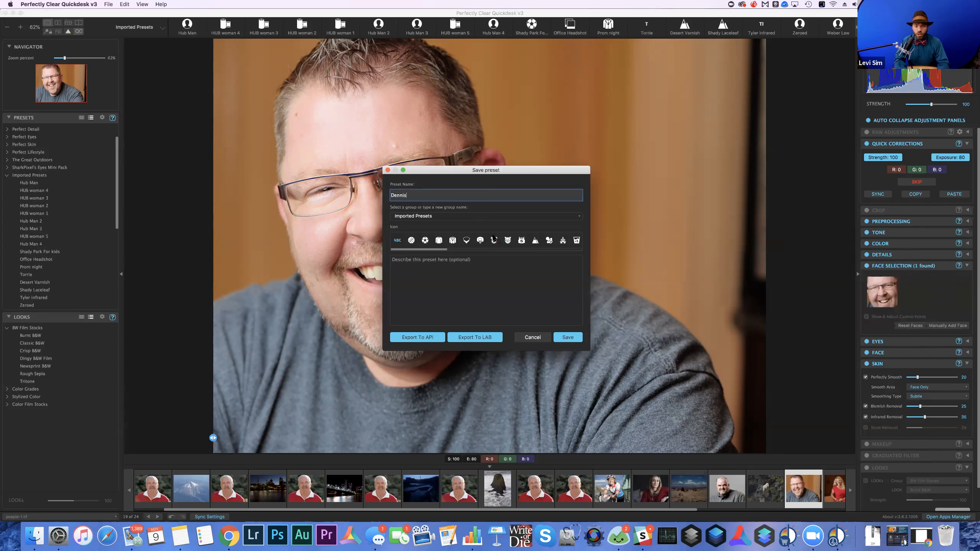
left_click(533, 337)
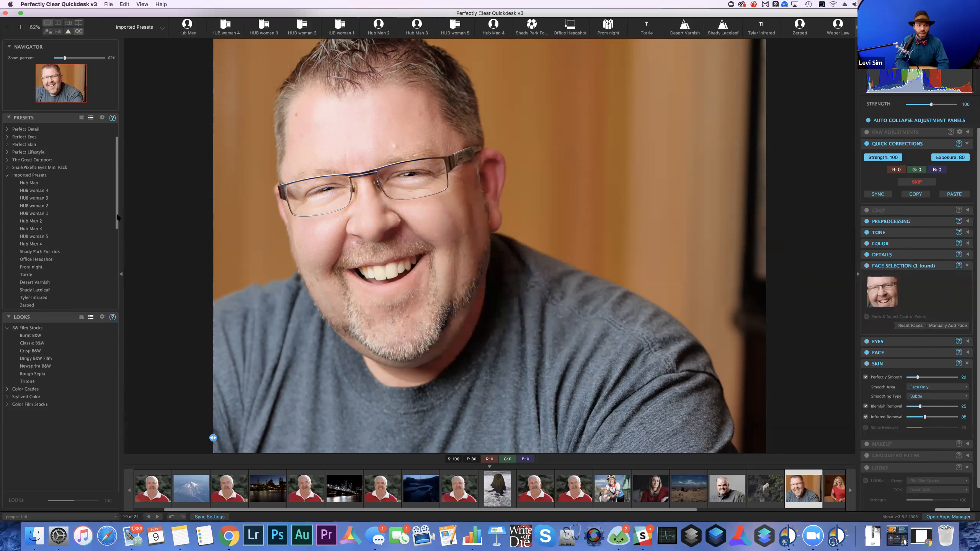
- Apply the last preset in the Imported Presets group to the portrait of the man with glasses
left_click_drag(116, 227, 111, 308)
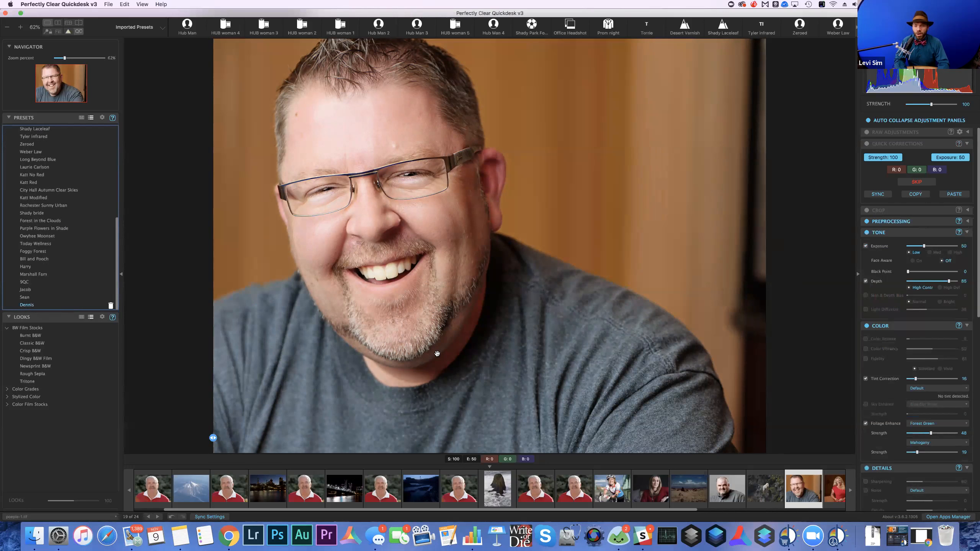
- Open the photo of the rock in the sea, enable Exposure, and try its Medium and High settings
left_click(495, 491)
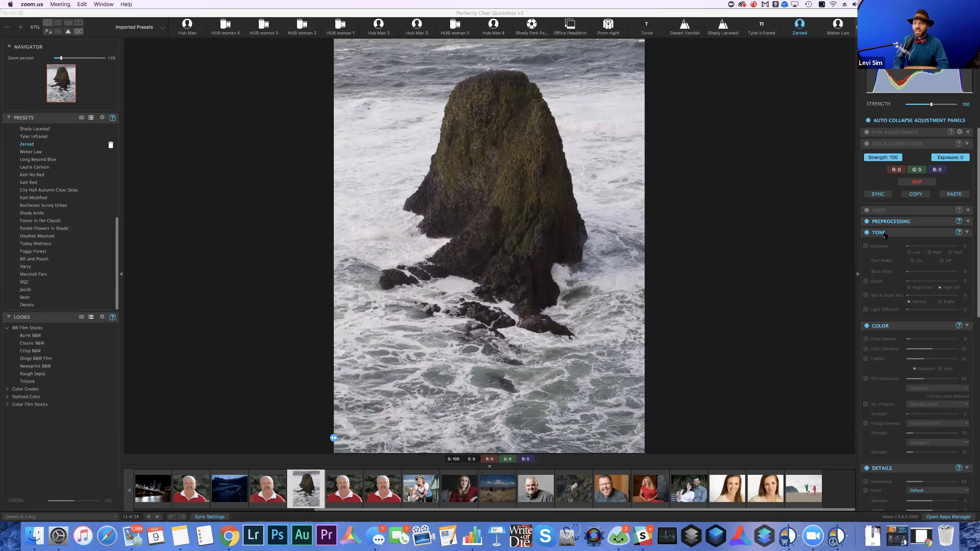
left_click(862, 247)
left_click(880, 247)
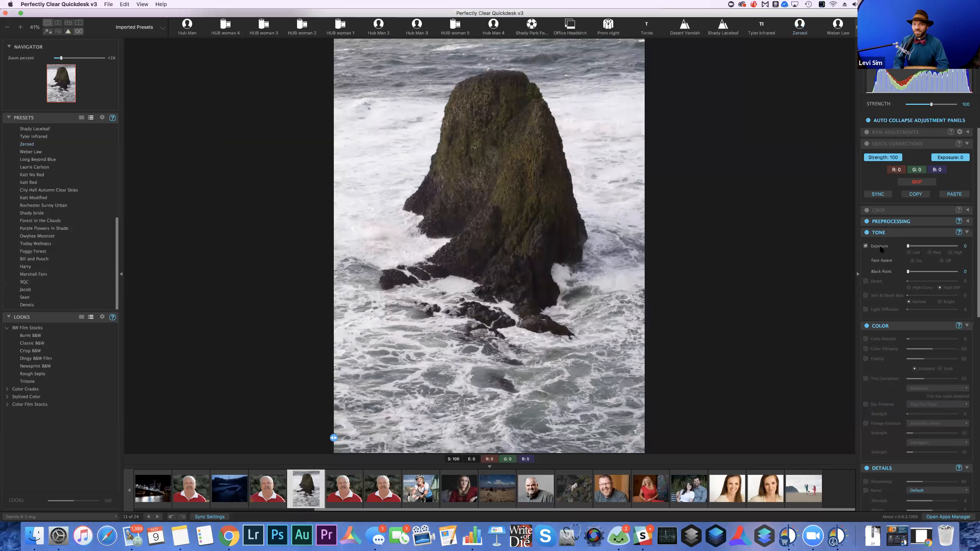
left_click(929, 252)
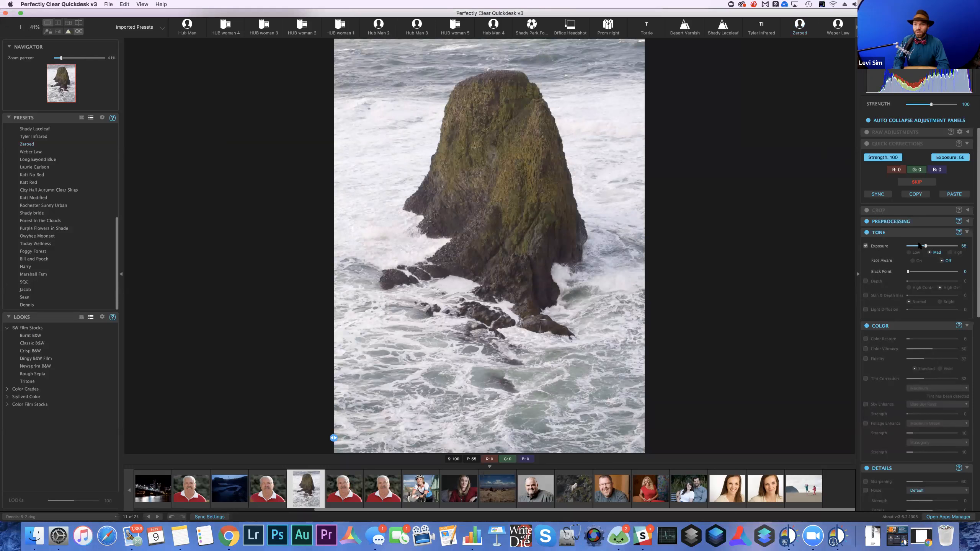
left_click(950, 253)
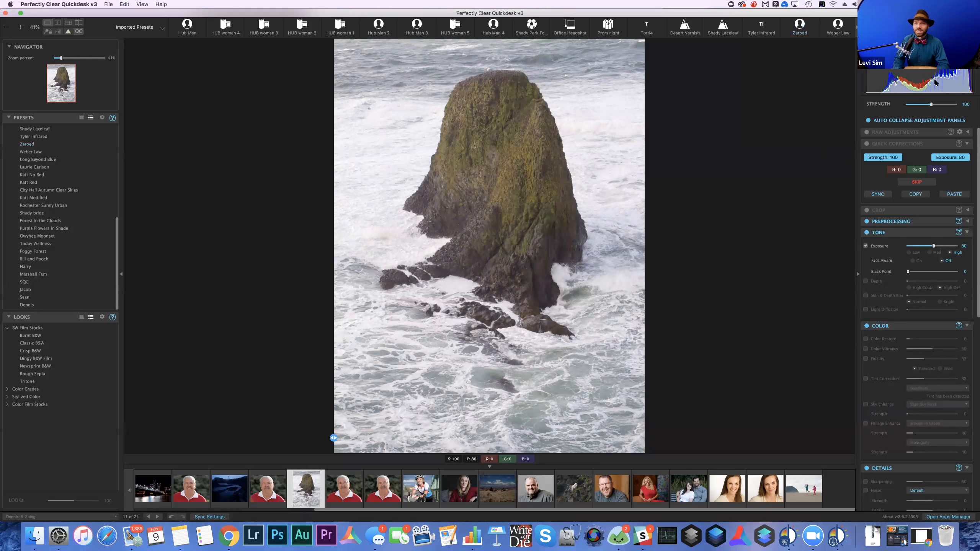
- Show the highlight clipping on the rock photo and compare Exposure turned off with the High setting
scroll(918, 271, "down", 2)
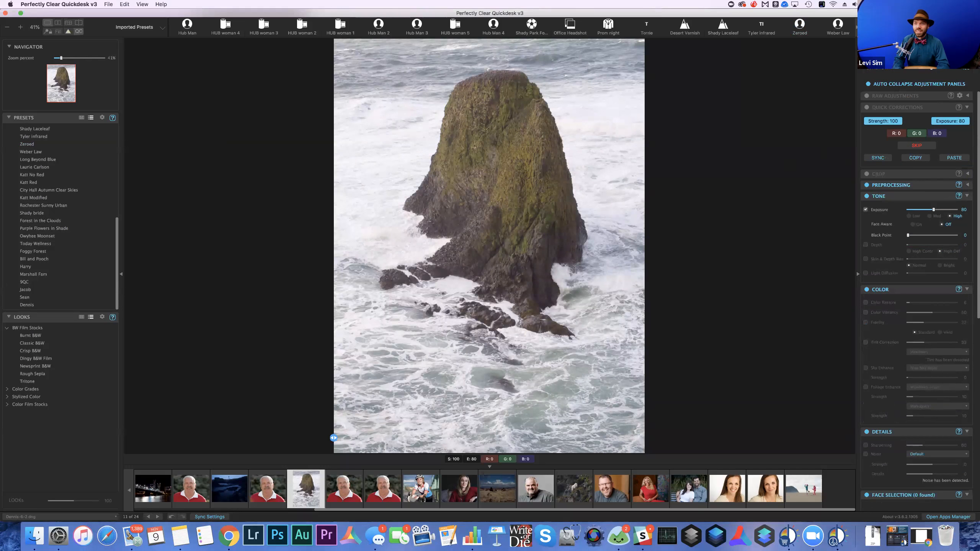
scroll(918, 270, "up", 2)
left_click(967, 57)
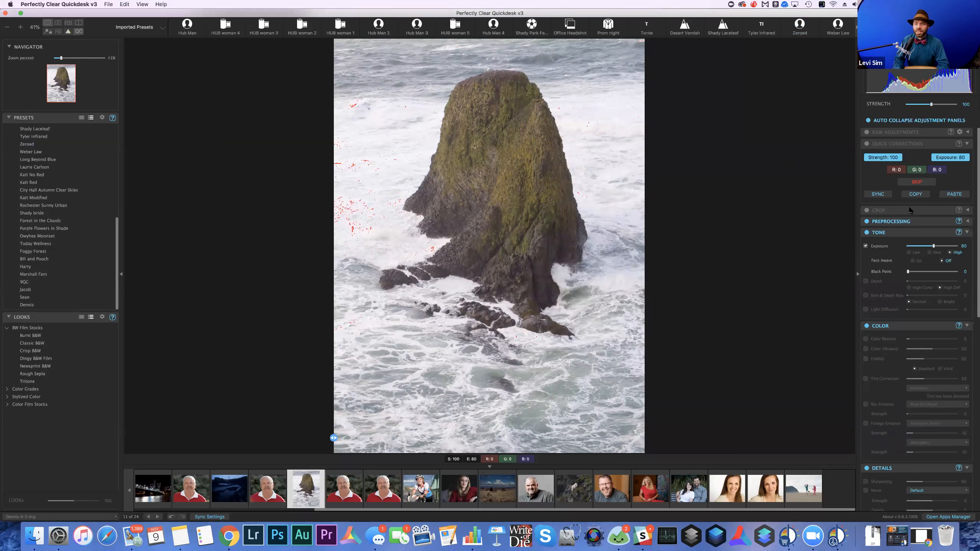
left_click(865, 246)
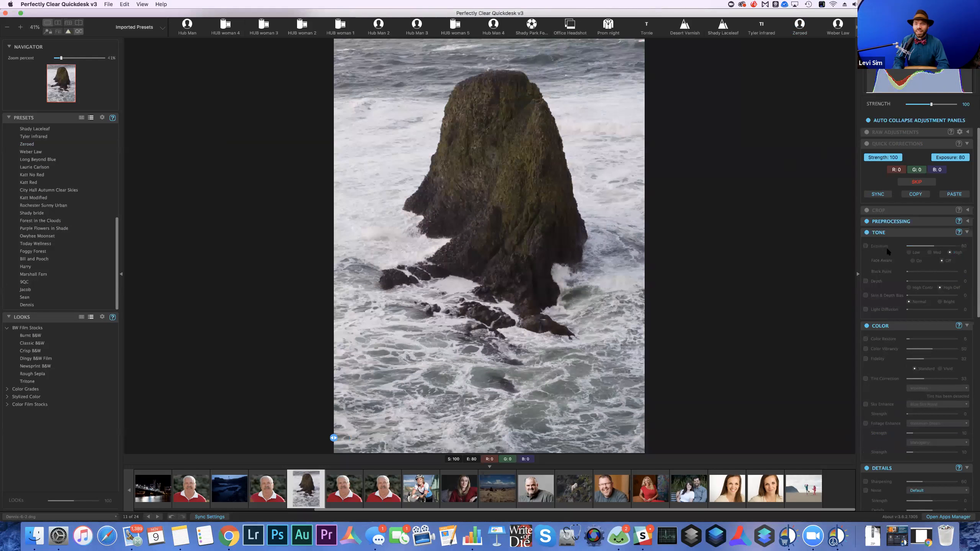
left_click(948, 252)
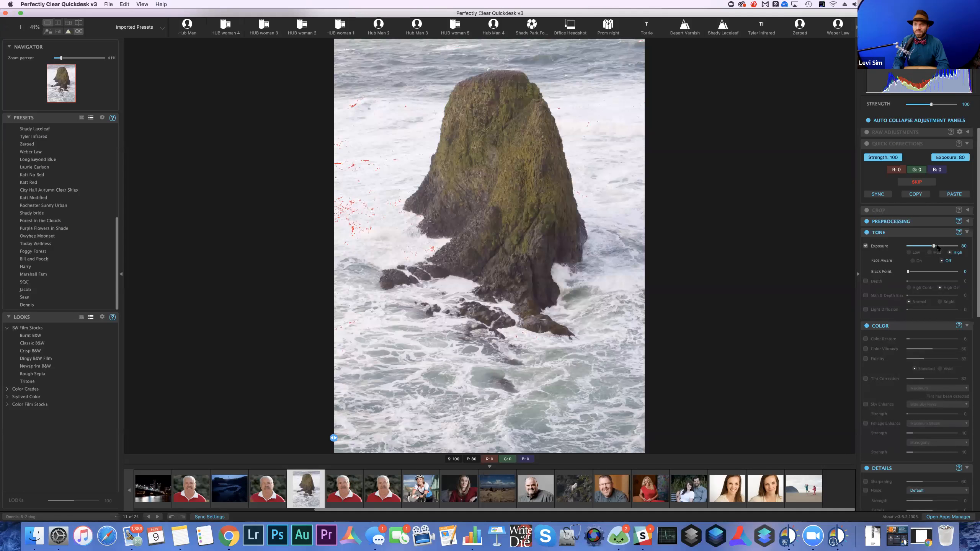
- Try raising Exposure to about 140, and put it back to Medium
mouse_move(933, 246)
left_mouse_down()
mouse_move(953, 246)
mouse_move(941, 247)
left_mouse_up()
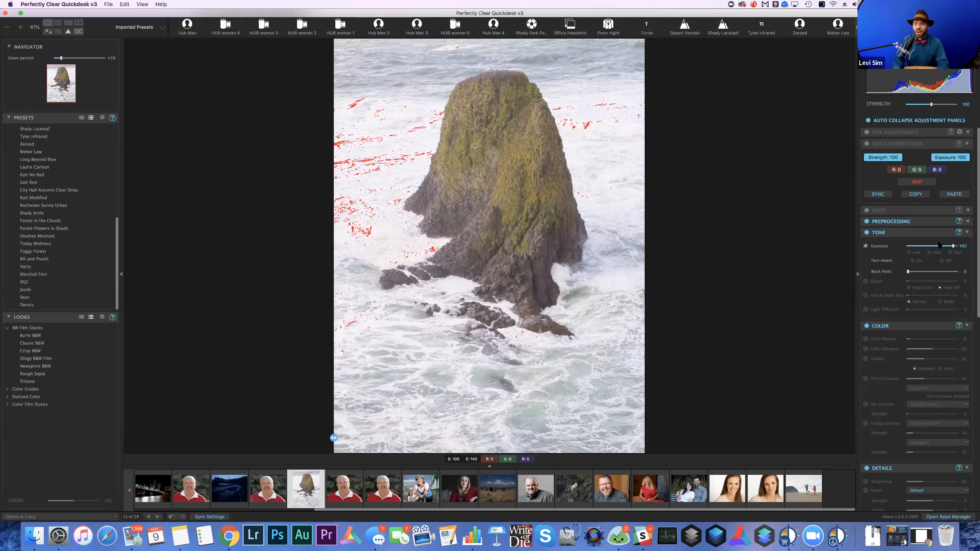
left_click(931, 253)
scroll(944, 246, "down", 10)
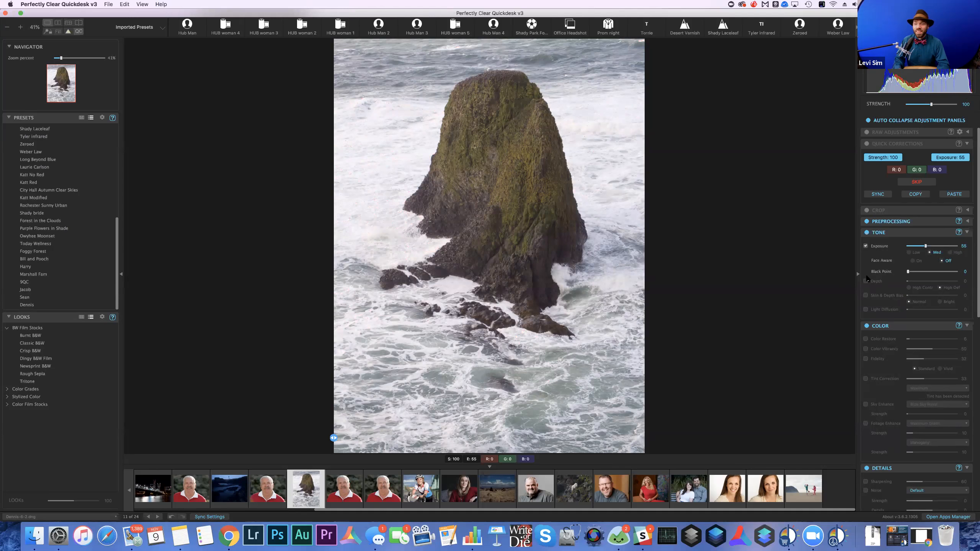
- Enable Depth at about 70 and compare High Definition with High Contrast, keeping High Contrast
left_click(866, 281)
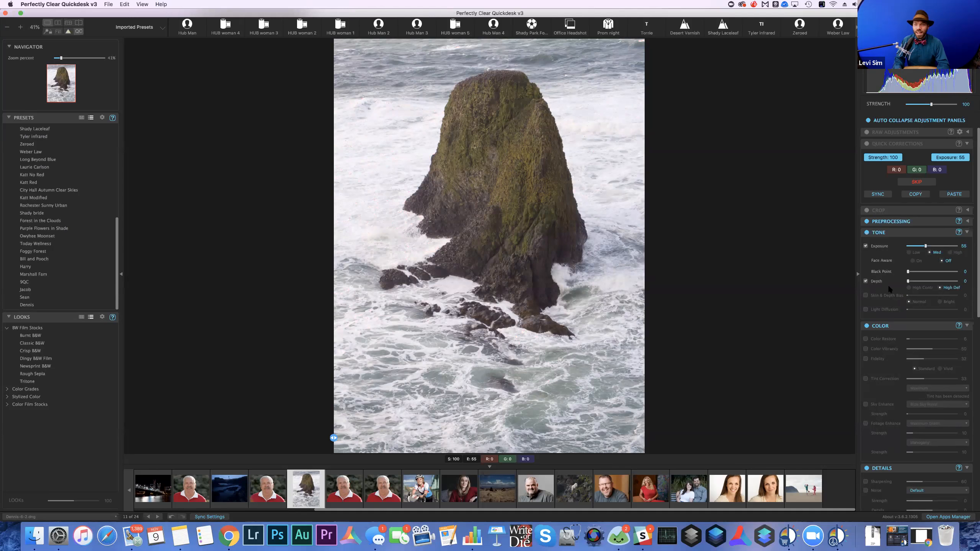
left_click(928, 281)
left_click_drag(931, 281, 942, 281)
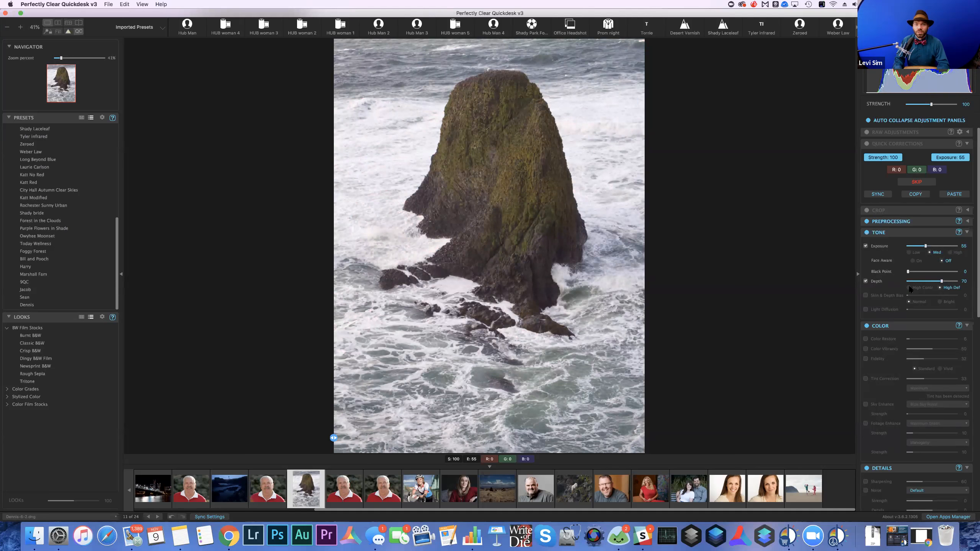
left_click(913, 288)
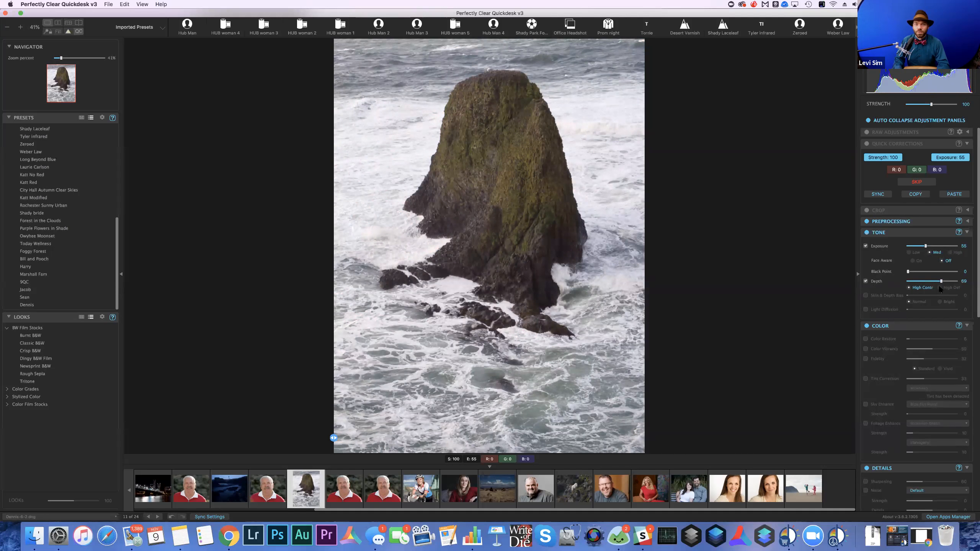
left_click(909, 287)
- Set the Black Point to 10 and Exposure to about 112, and collapse the Tone corrections
left_click(924, 272)
left_click_drag(926, 246, 944, 244)
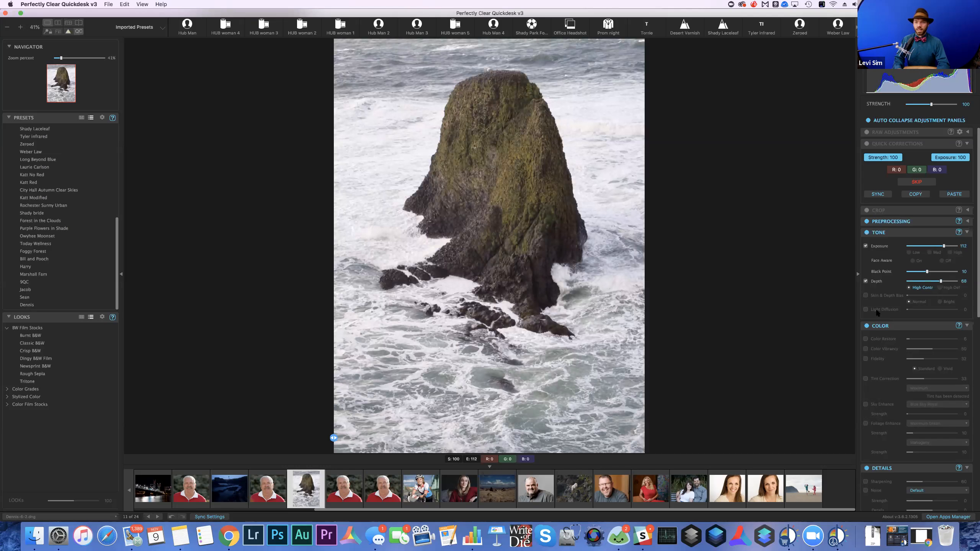
left_click(967, 233)
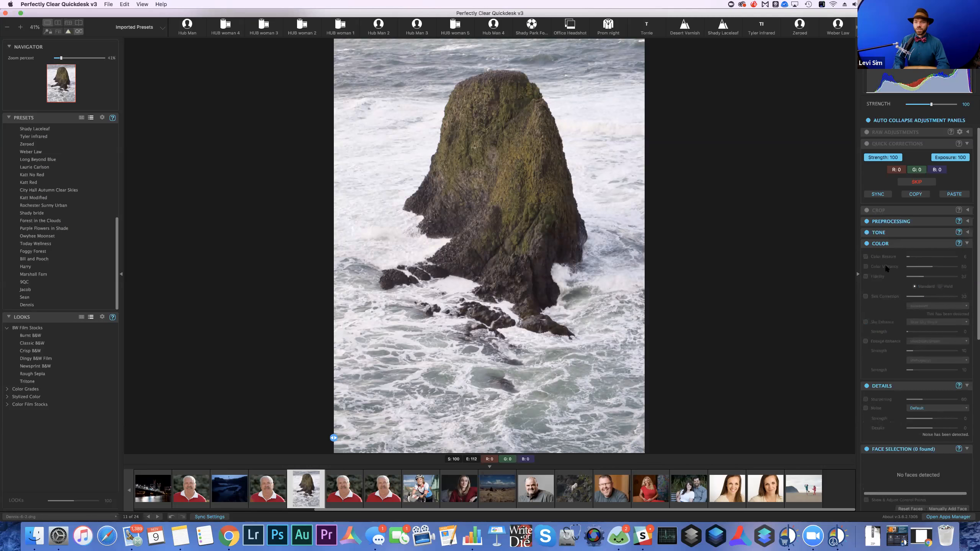
- Try Tint Correction with another detection level and a strength of about 75, compare it on and off, and turn it off
left_click(866, 295)
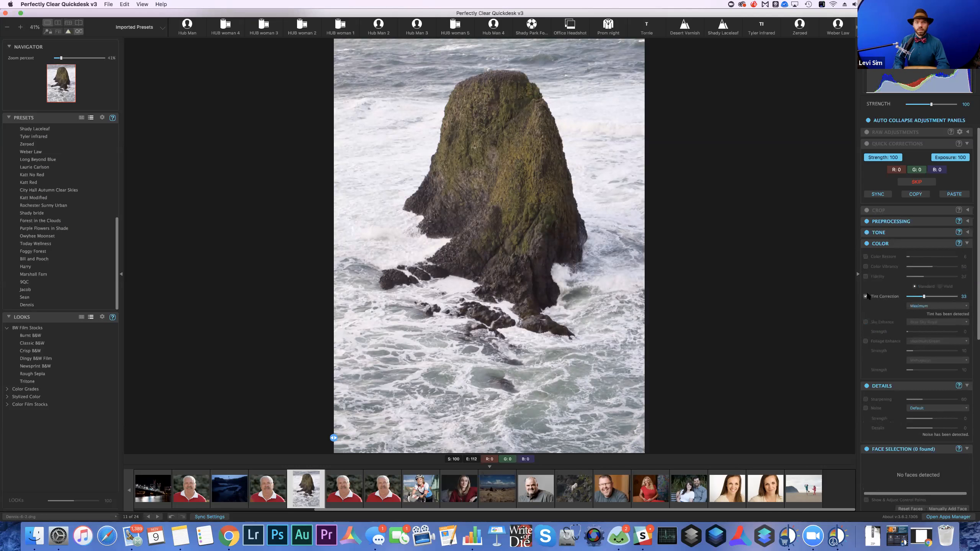
left_click(923, 306)
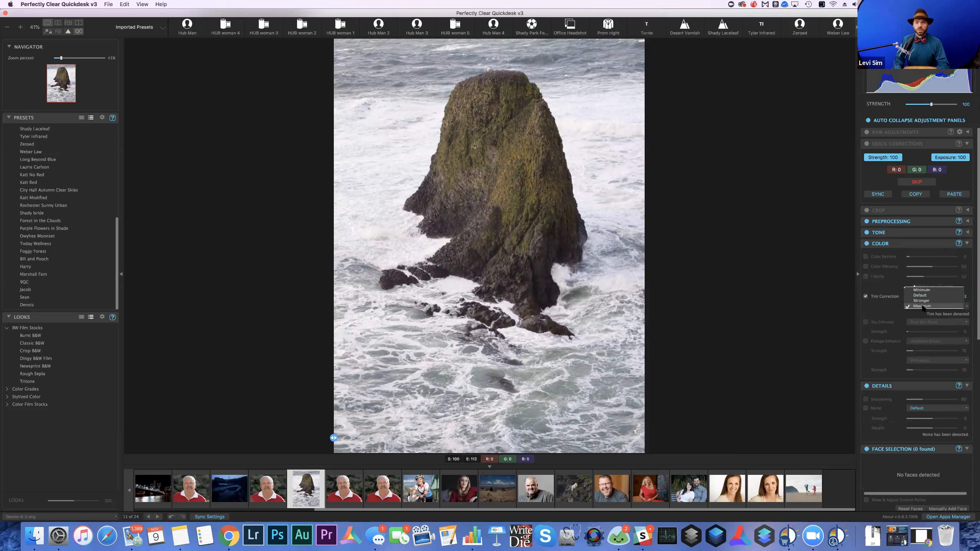
left_click(866, 296)
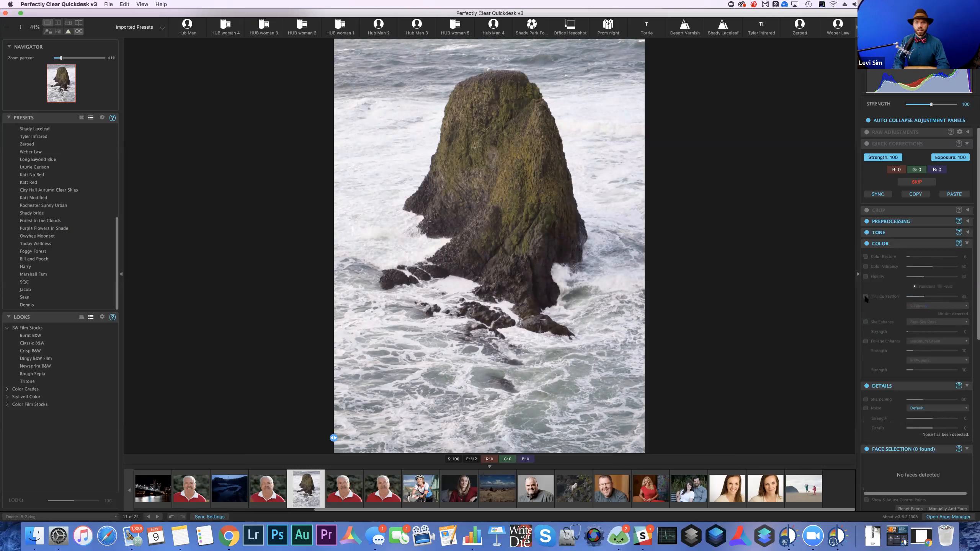
left_click(866, 296)
left_click(945, 296)
left_click(866, 296)
left_click(866, 296)
left_click(865, 297)
- Enable Standard Fidelity at about 68 and compare the enlarged rock with it on and off
left_click(866, 277)
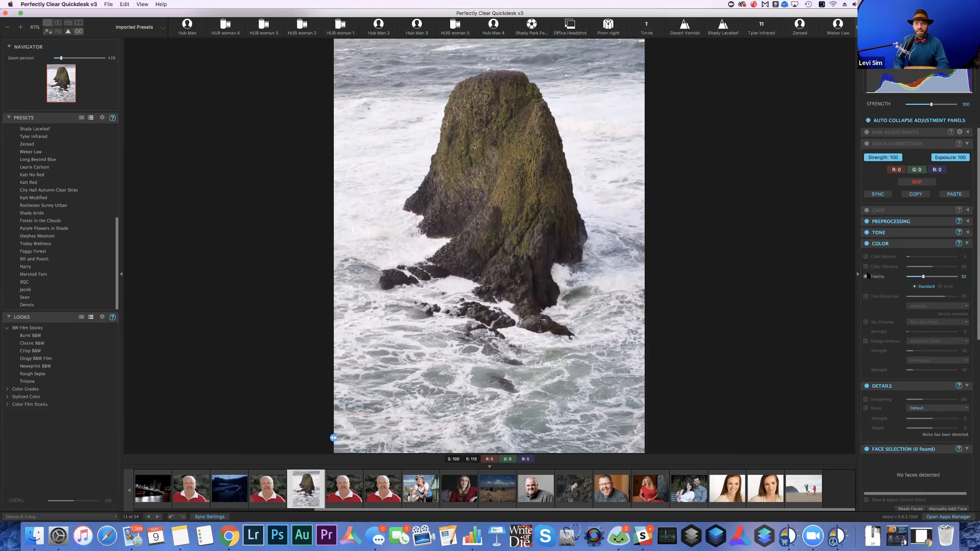
left_click(941, 277)
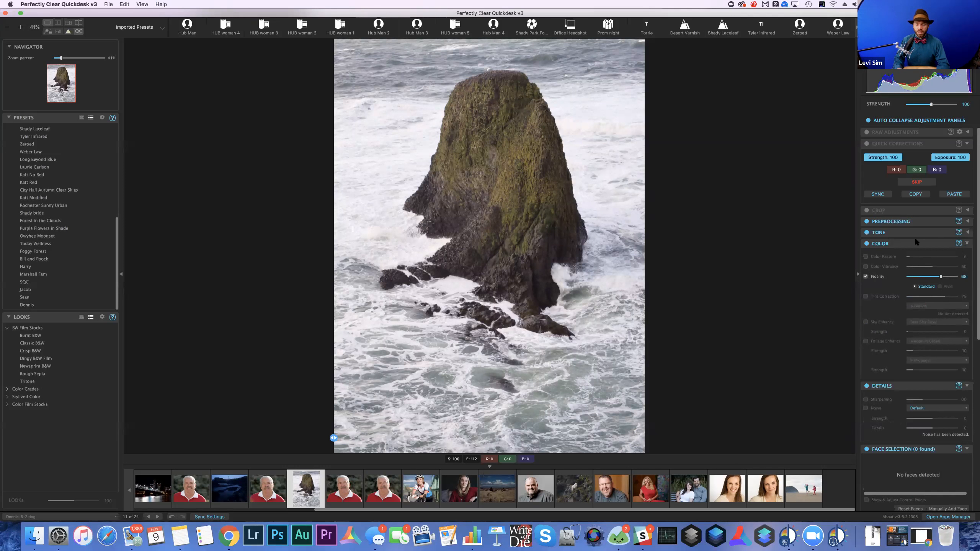
key("super+plus")
key("super+plus")
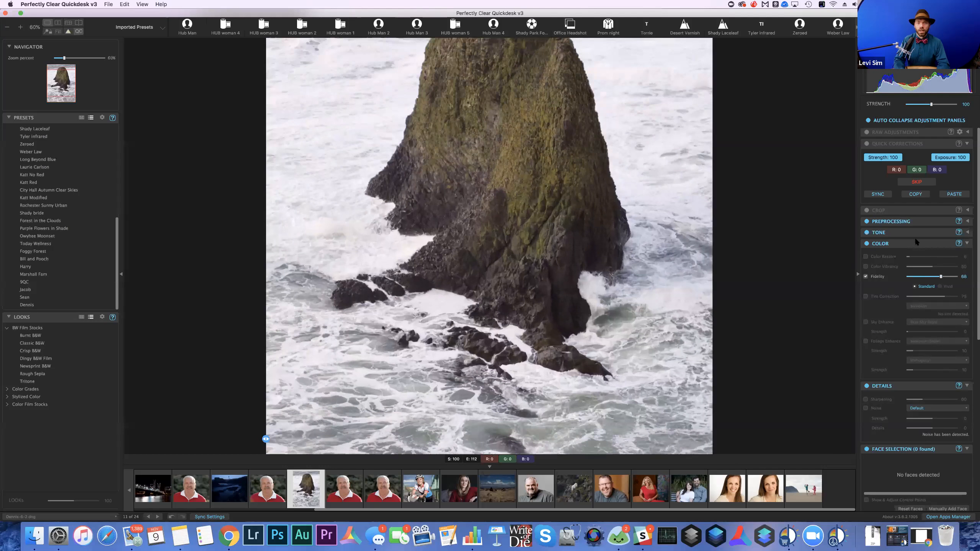
scroll(574, 334, "up", 10)
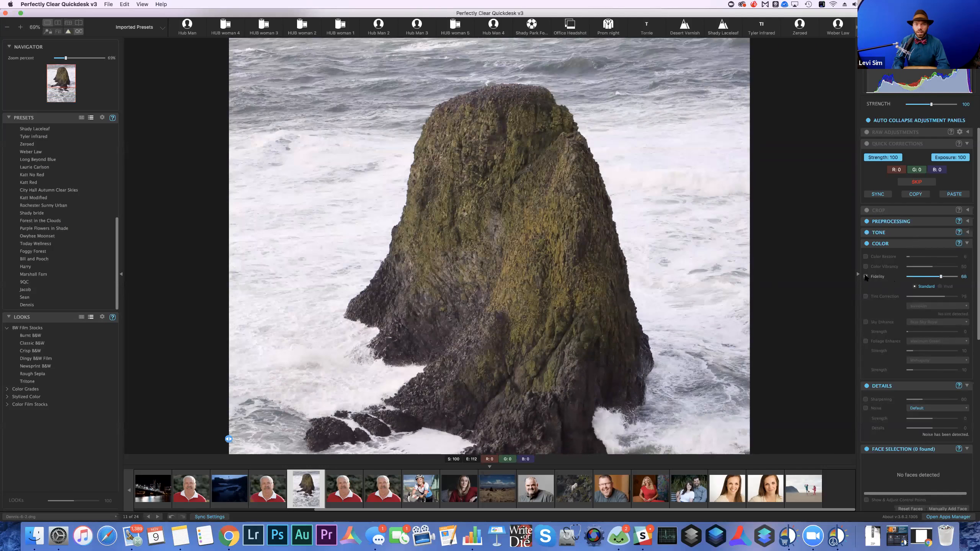
left_click(866, 277)
left_click(866, 277)
- Switch Fidelity to Vivid and lower its strength to about 26
left_click(941, 286)
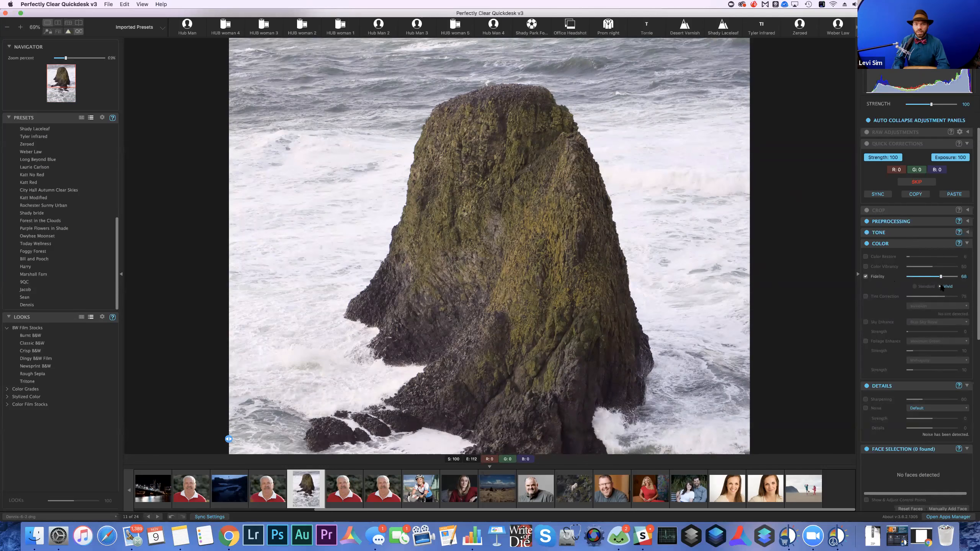
left_click(920, 276)
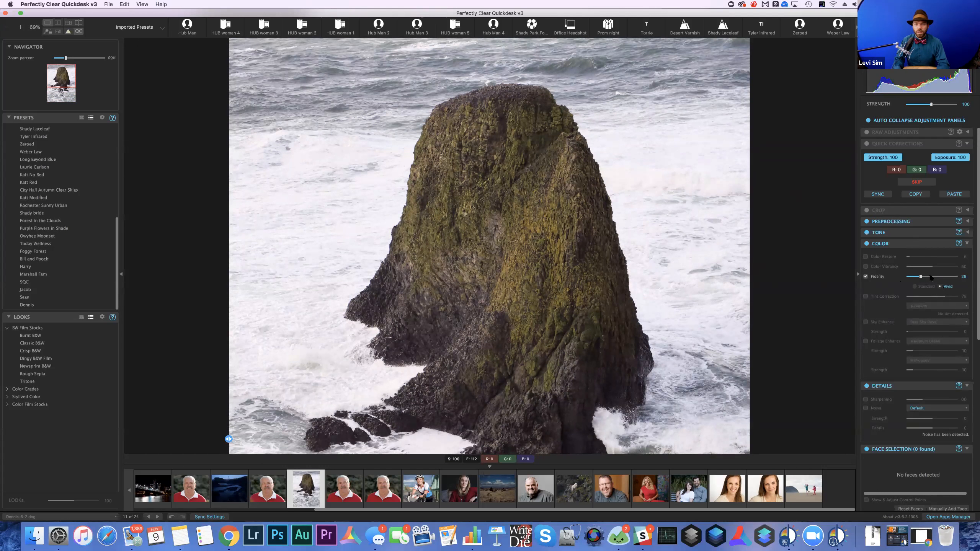
- Set the Vivid Fidelity strength to 60 and compare the sea rock with and without the corrections
left_click(931, 276)
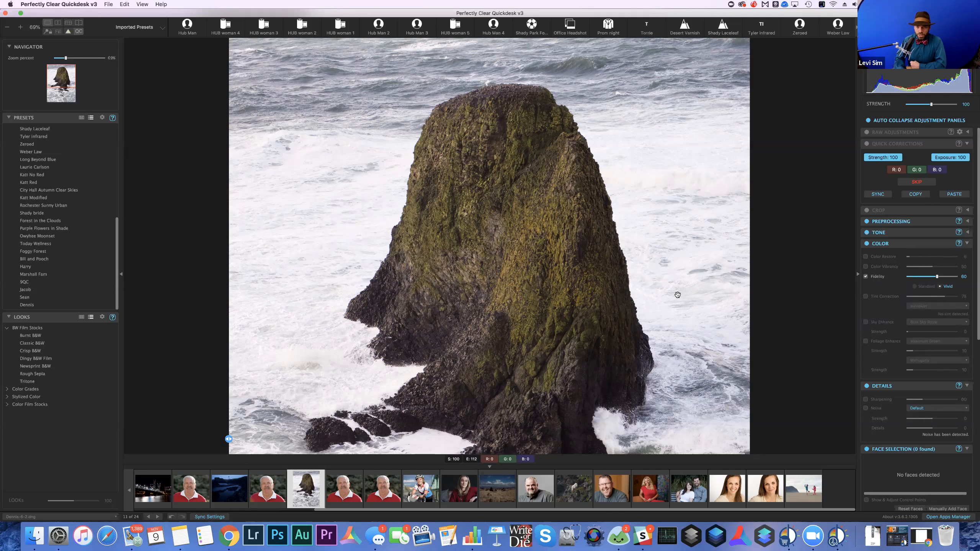
left_click_drag(671, 282, 658, 261)
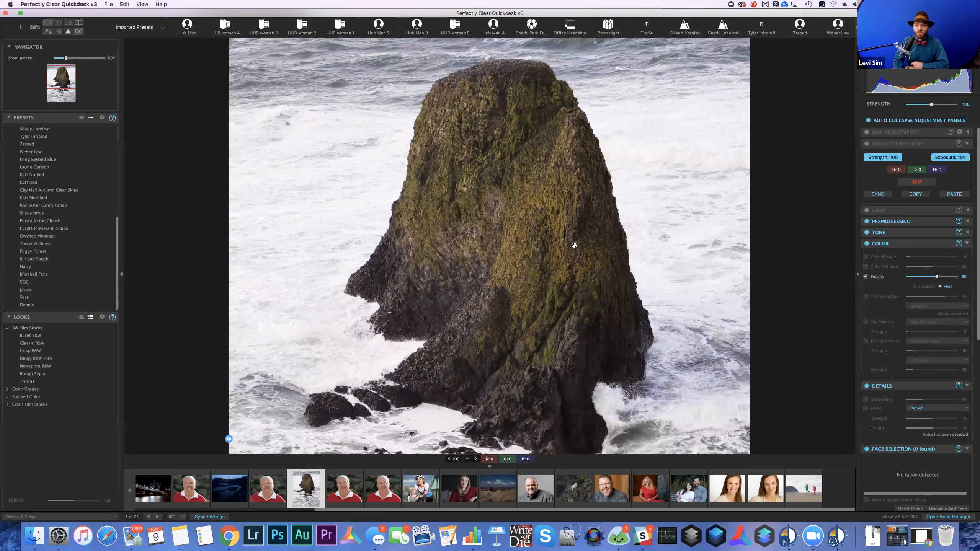
key("space")
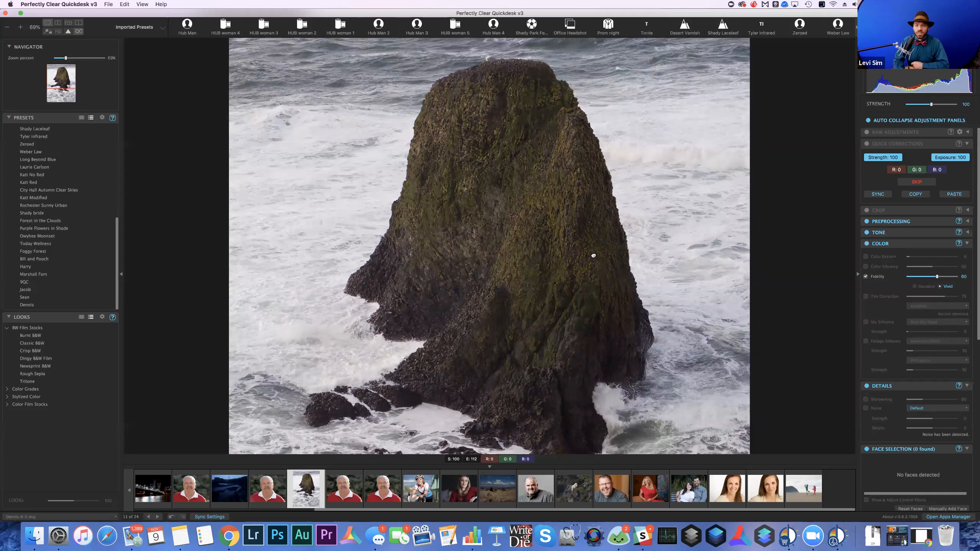
key("space")
- Enable Tint Correction at Minimum and Foliage Enhance with Maximum Green at about 45, and compare the foliage effect on and off
left_click(865, 296)
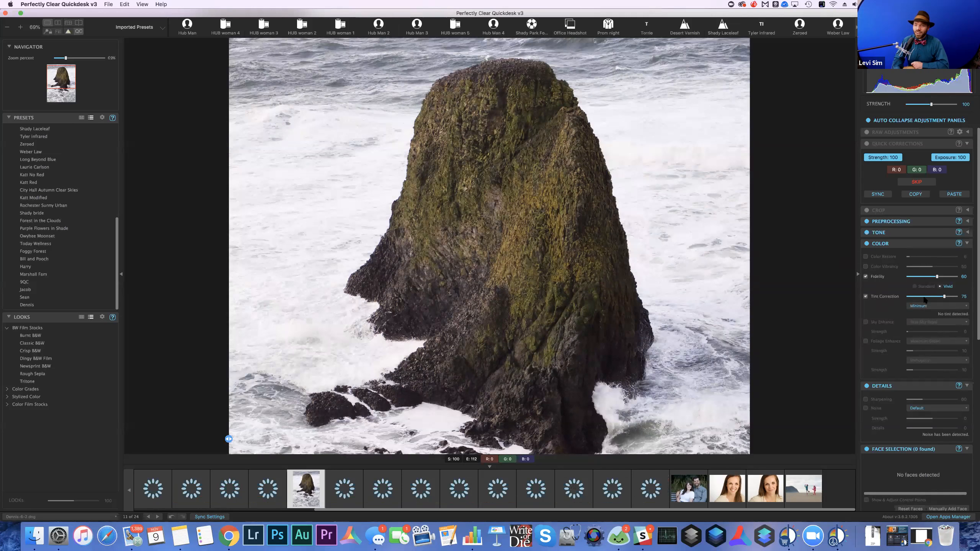
left_click(866, 341)
left_click(930, 351)
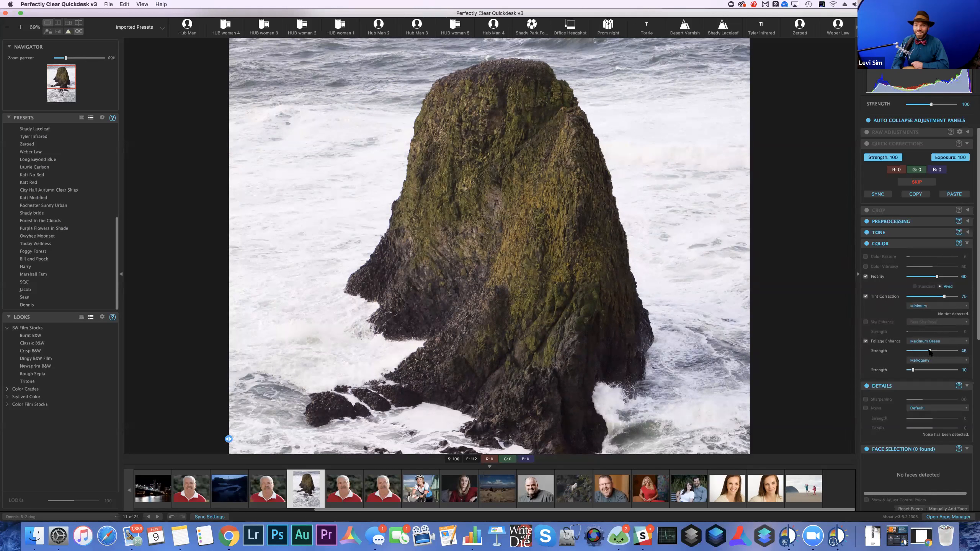
left_click(865, 341)
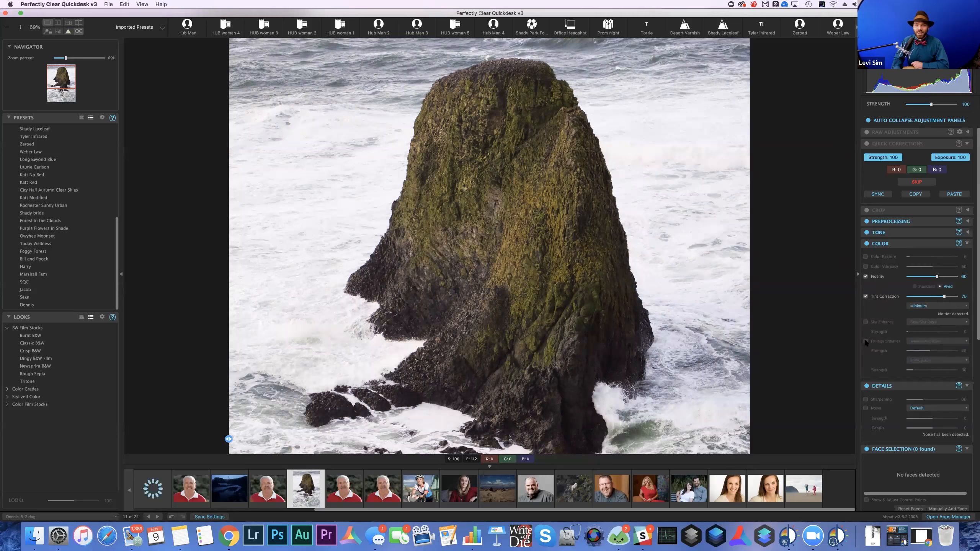
left_click(866, 341)
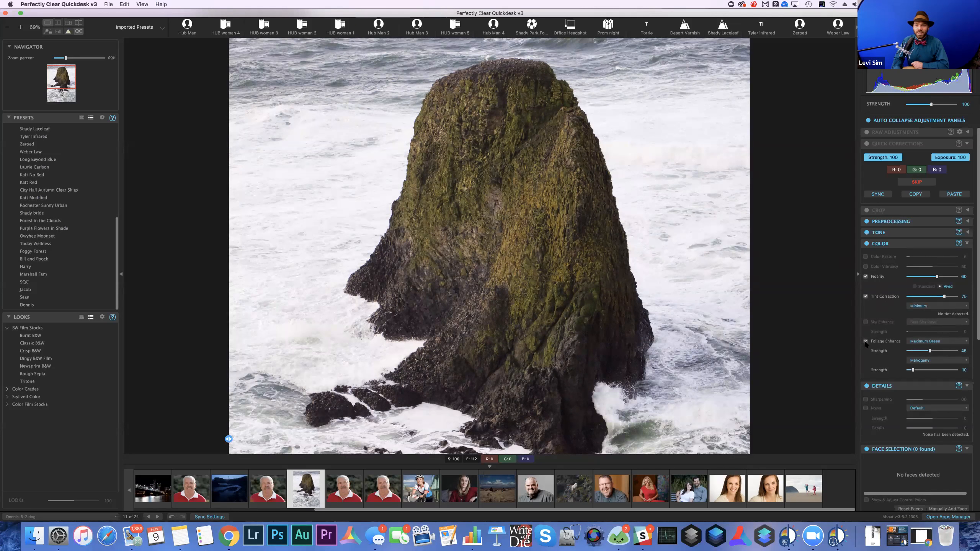
left_click(865, 341)
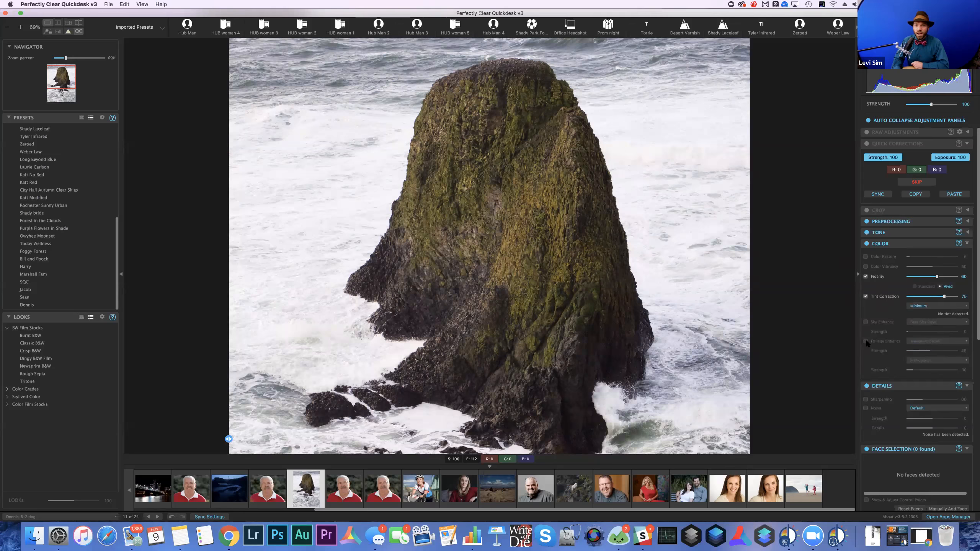
left_click(866, 342)
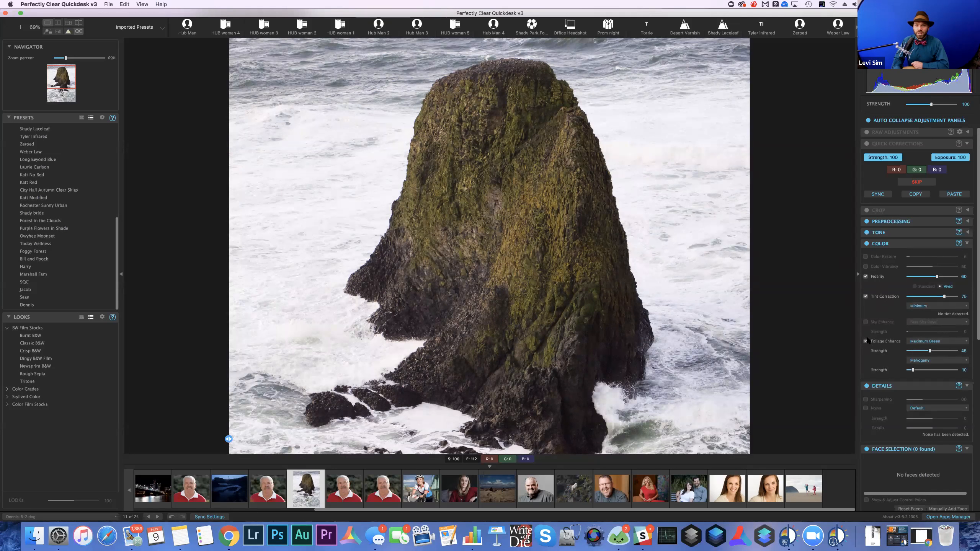
- Try Evergreen foliage at about 74, switch Foliage Enhance to Forest Green at about 69, and compare it on and off
left_click(920, 343)
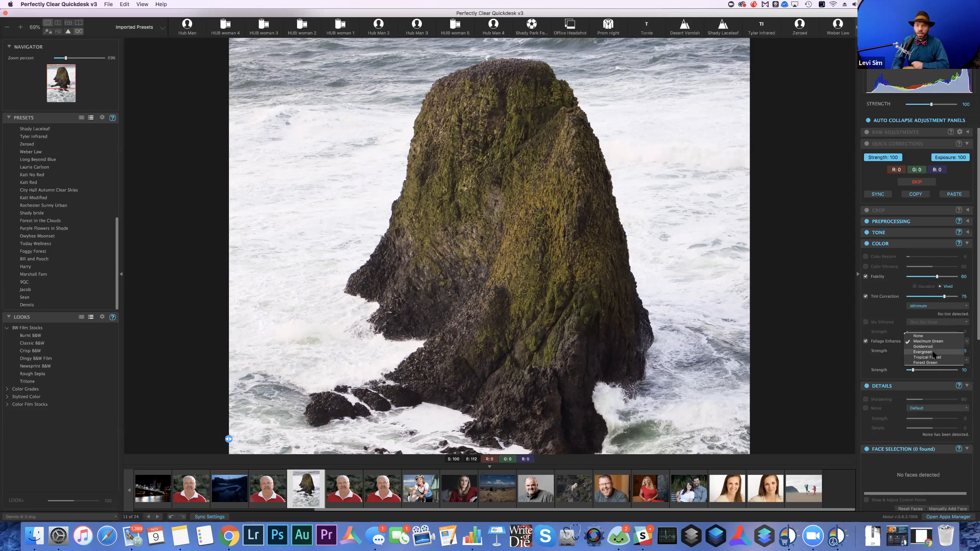
left_click(936, 352)
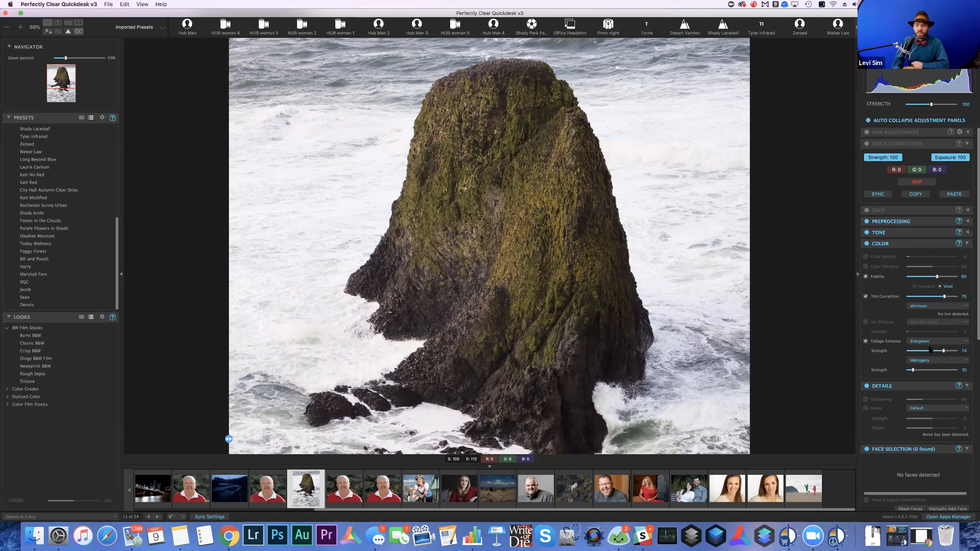
left_click(929, 341)
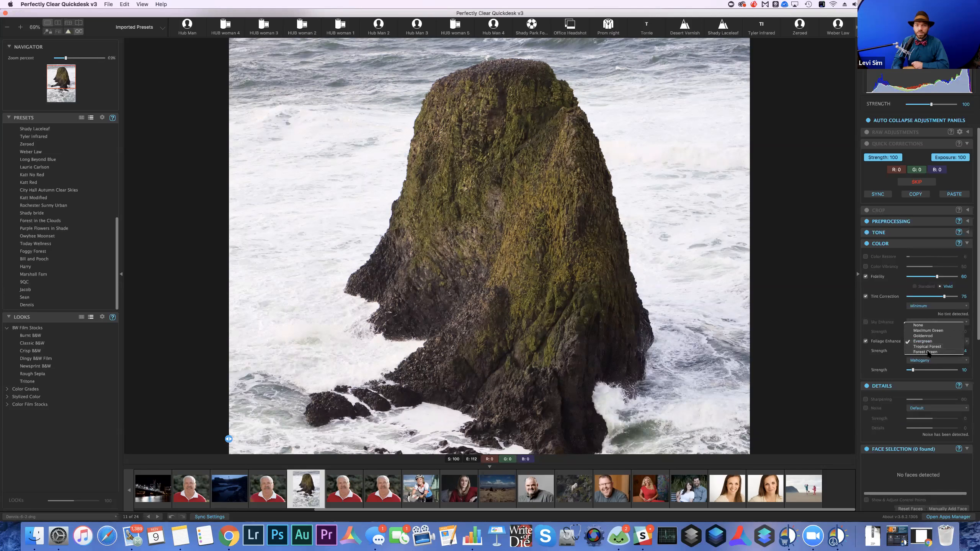
left_click(929, 353)
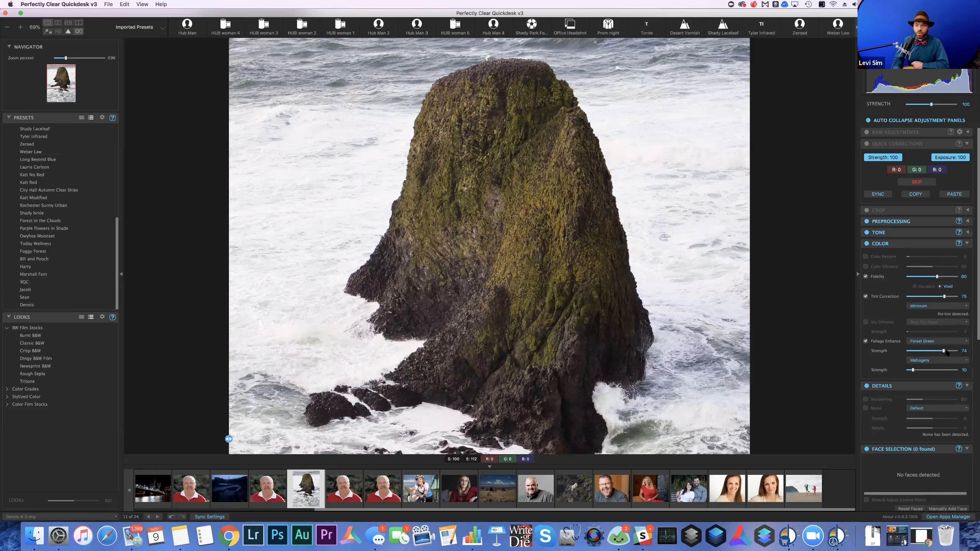
left_click(866, 342)
left_click(866, 342)
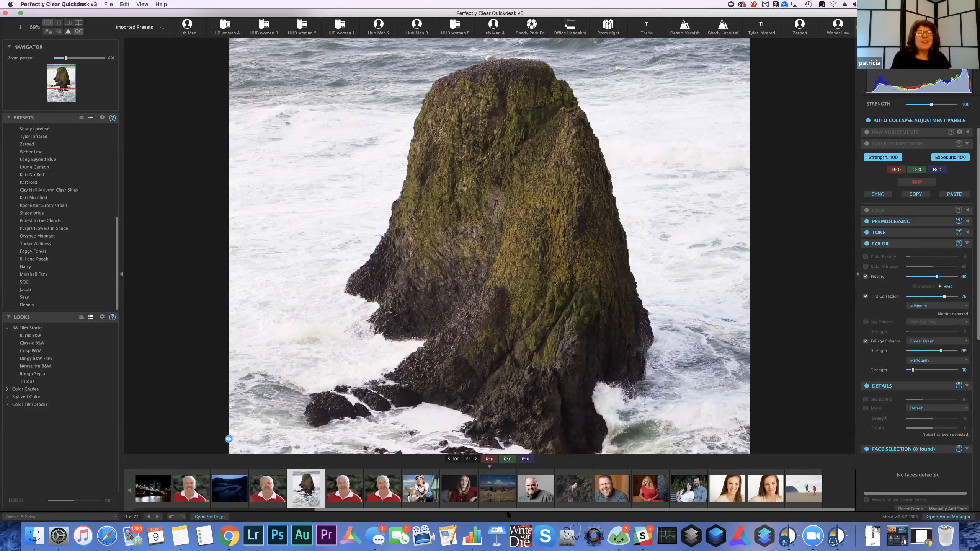
- Look through the earlier filmstrip photos, then switch to Finder and preview the mountain DNG file in the QuickDesk folder
left_click_drag(553, 510, 461, 513)
scroll(444, 506, "left", 3)
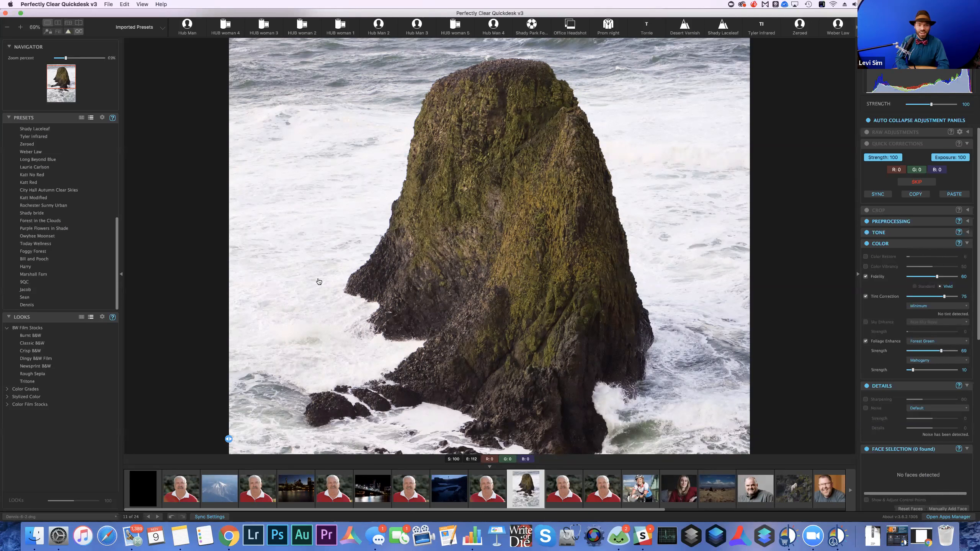
key("super+Tab")
key("Tab")
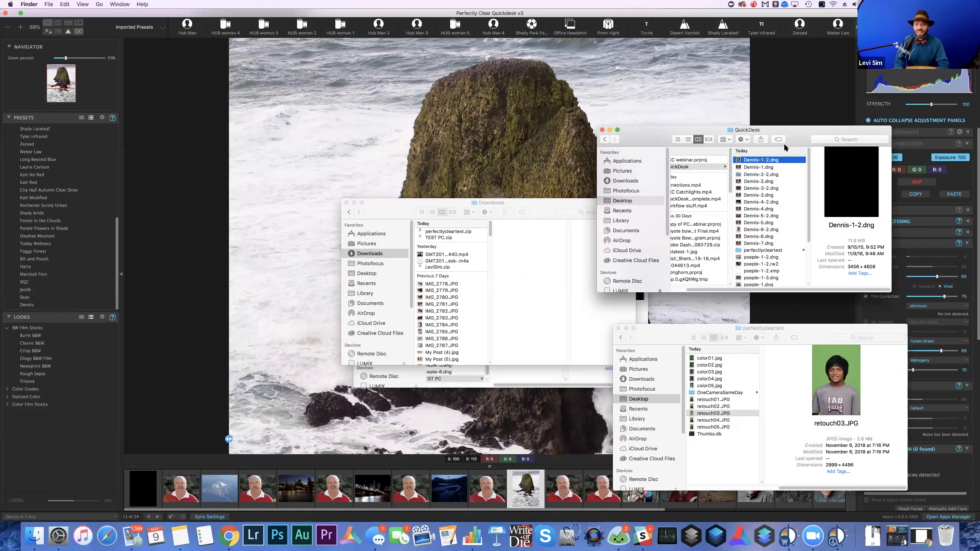
left_click_drag(809, 233, 807, 187)
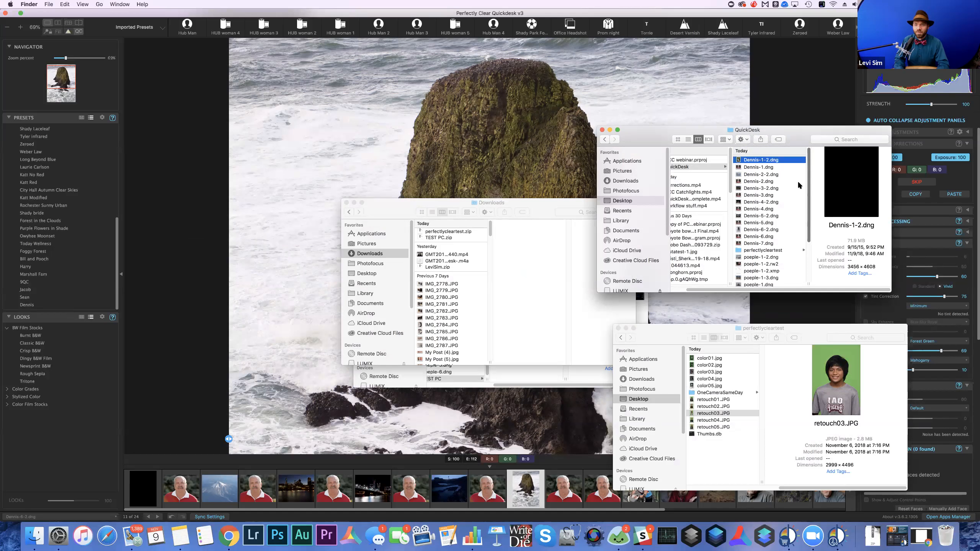
left_click(751, 175)
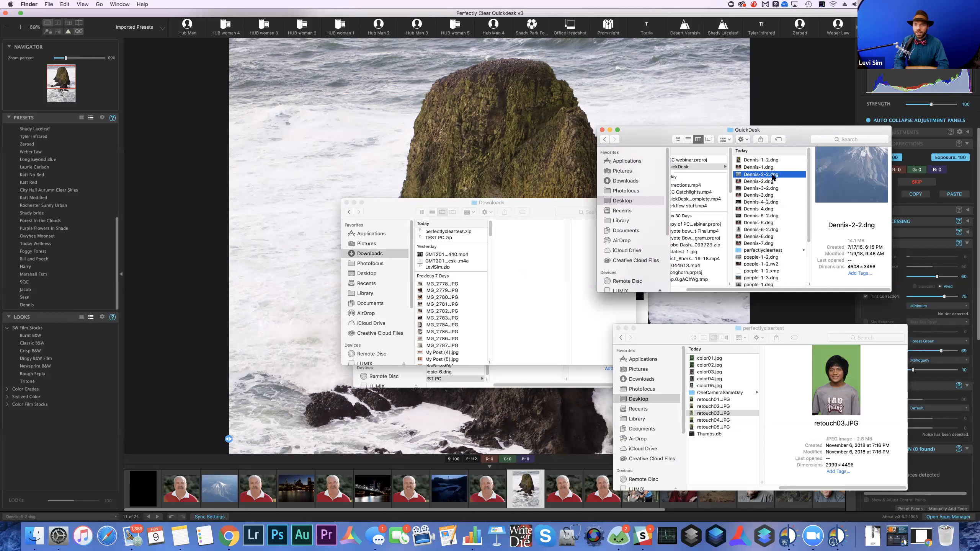
left_click(712, 167)
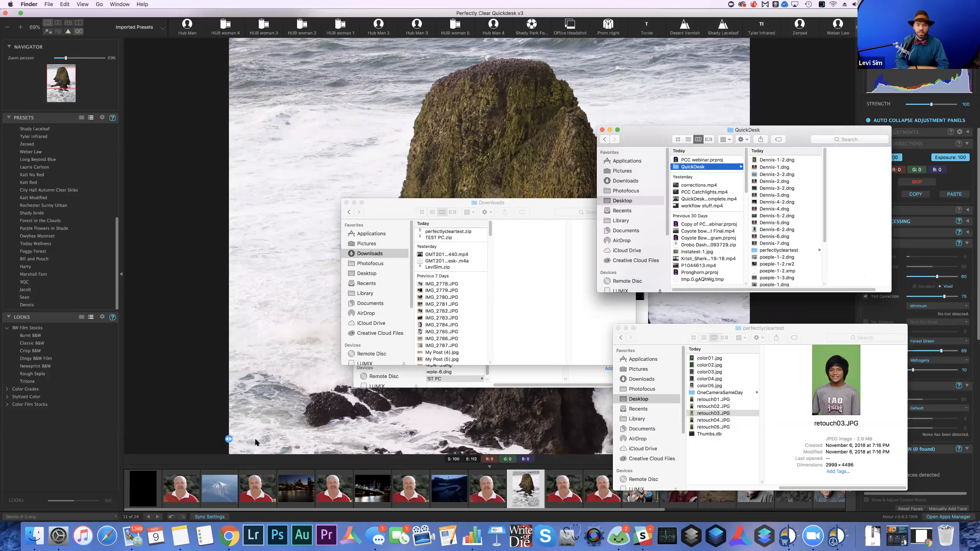
- Quit Perfectly Clear QuickDesk, relaunch it, and close the Athentech Apps Manager window
left_click(224, 484)
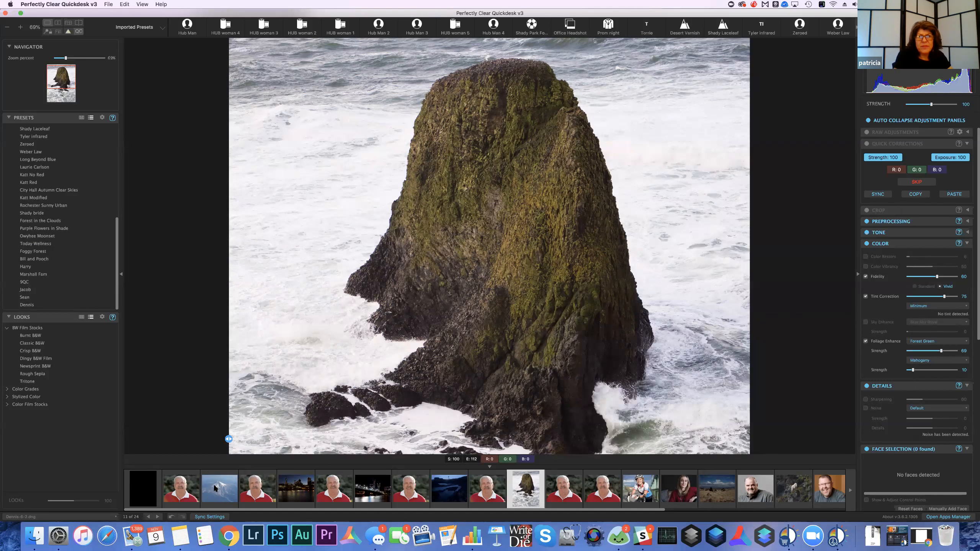
key("super+q")
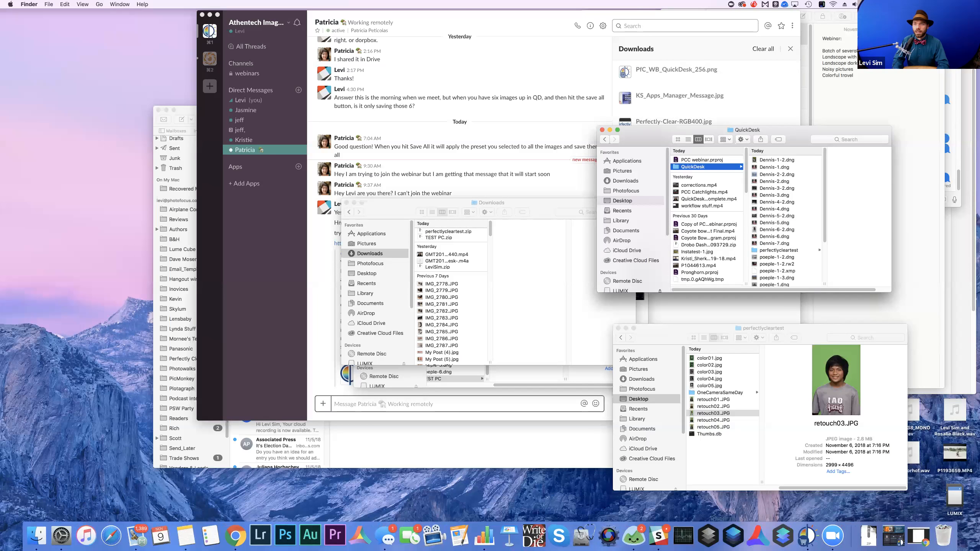
left_click(972, 4)
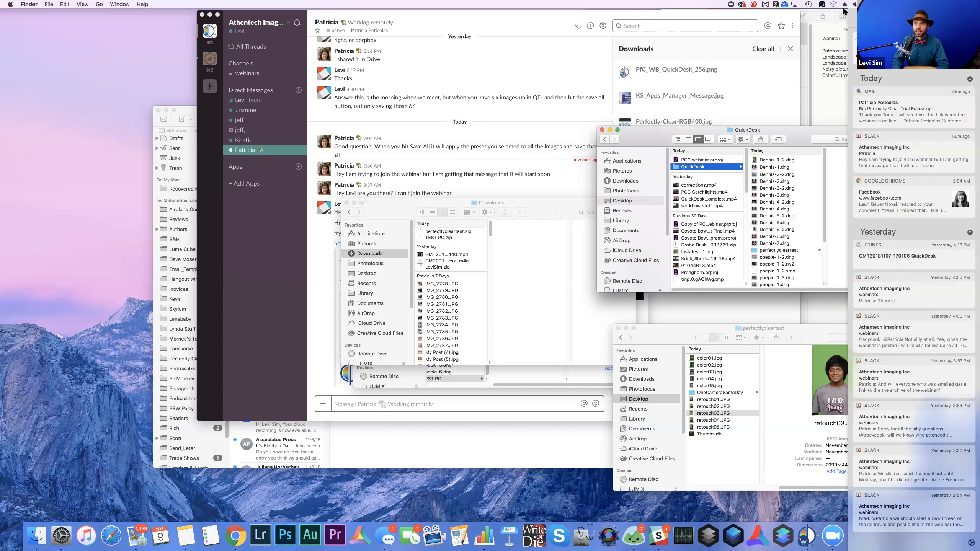
left_click(972, 4)
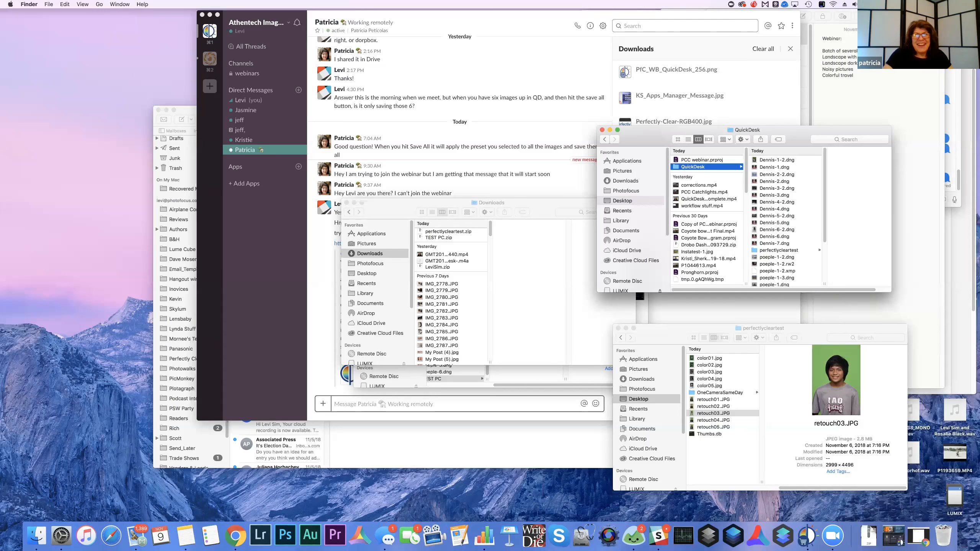
key("super+space")
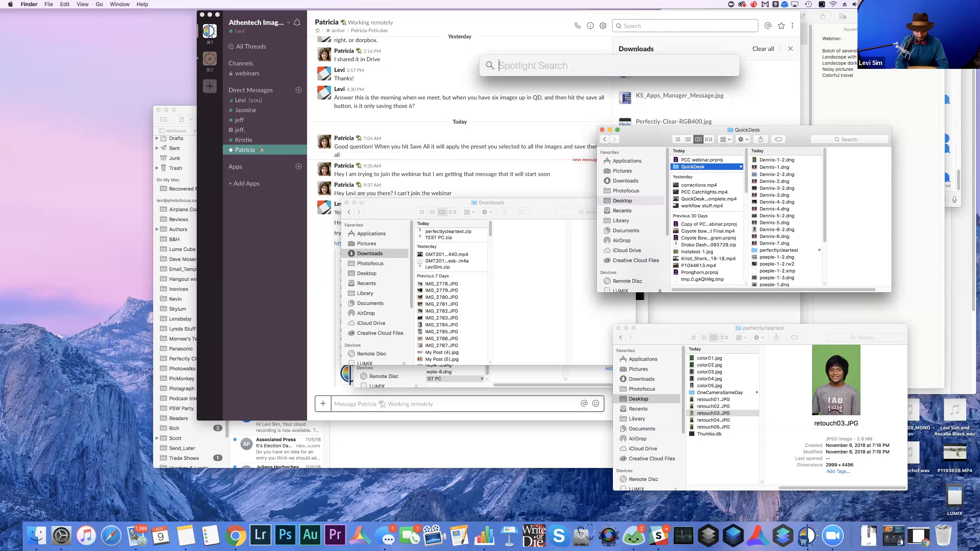
type("quickdesk")
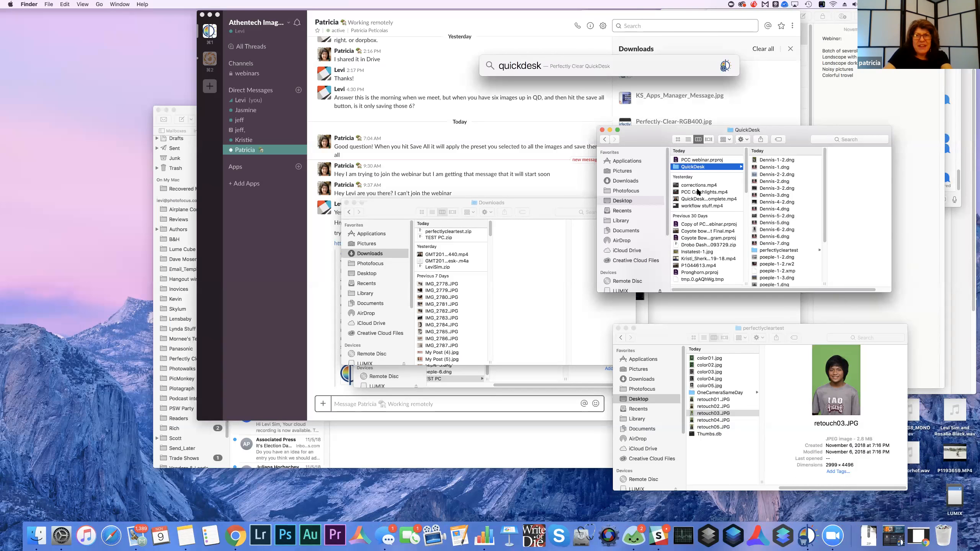
key("Return")
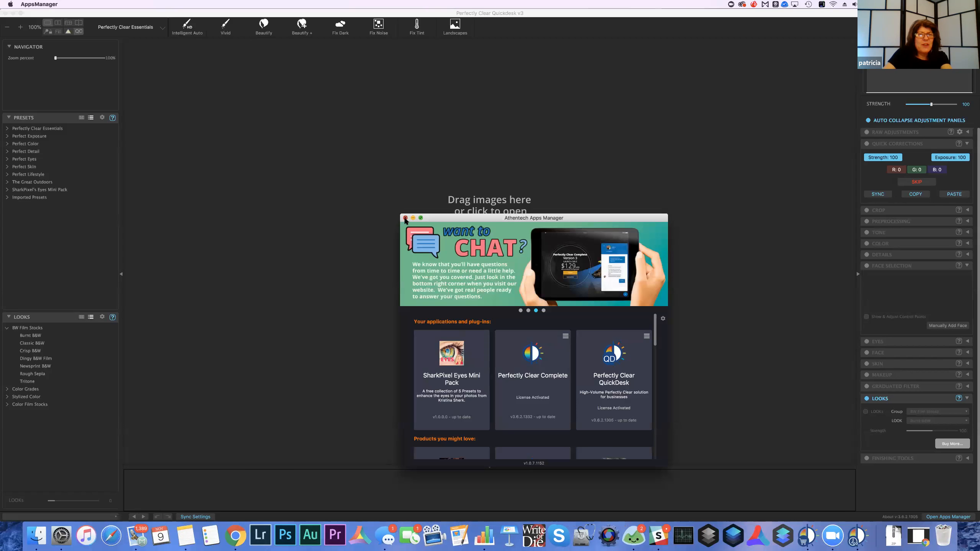
left_click(404, 216)
- Open the QuickDesk folder as a session with the Zeroed preset from Imported Presets, and choose to develop the RAW files
left_click(108, 5)
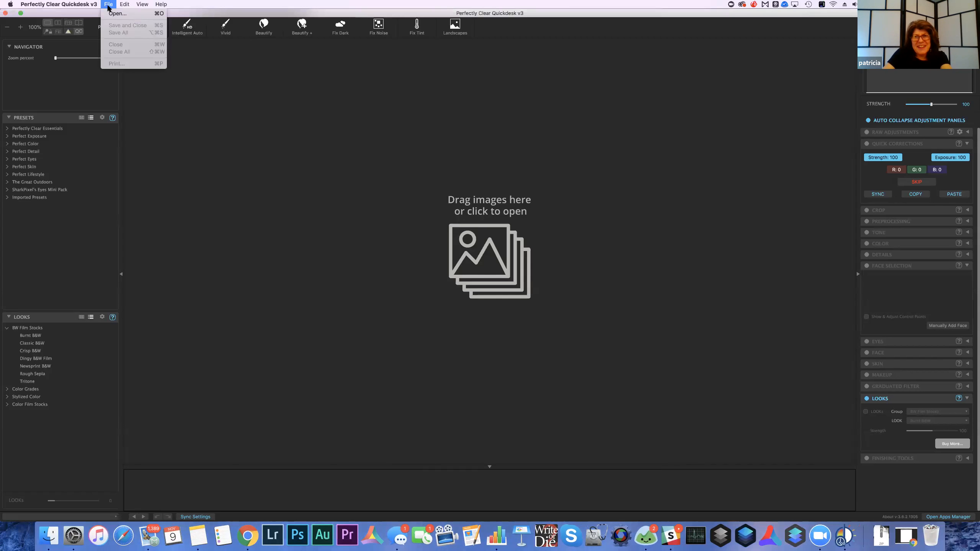
left_click(112, 14)
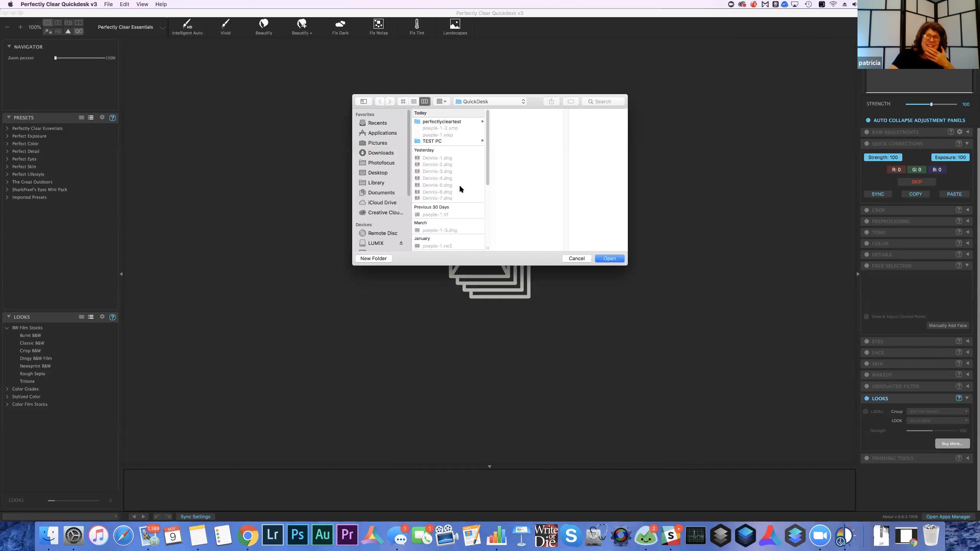
left_click(445, 123)
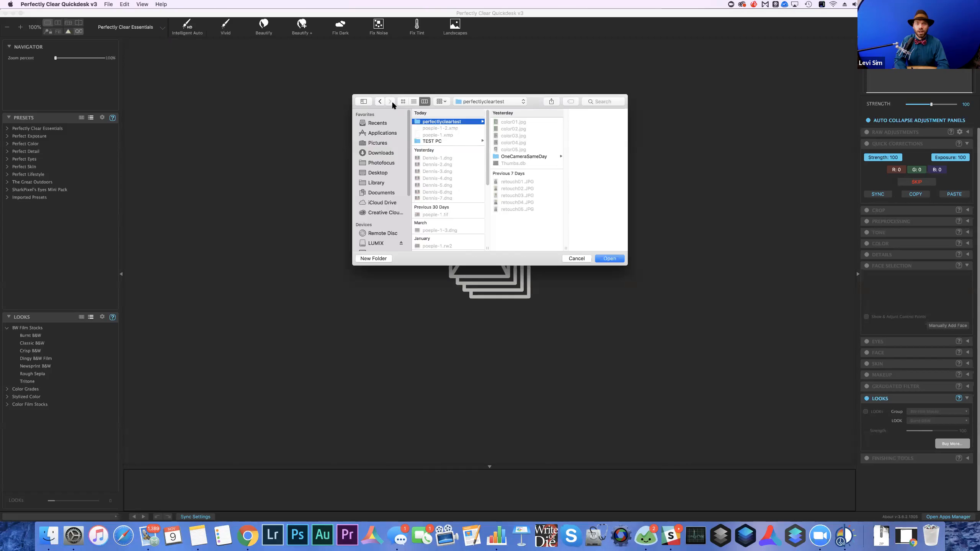
left_click(380, 101)
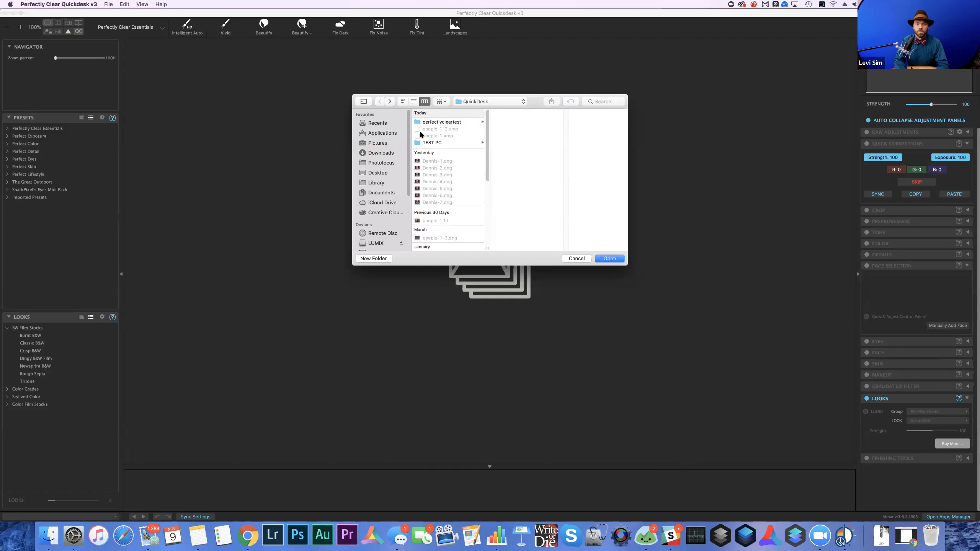
left_click(609, 258)
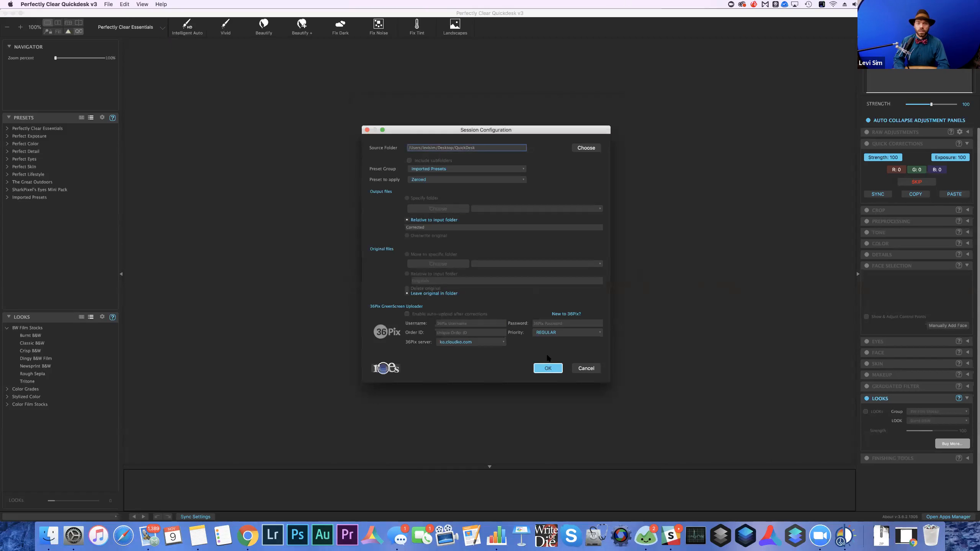
left_click(548, 368)
left_click(556, 273)
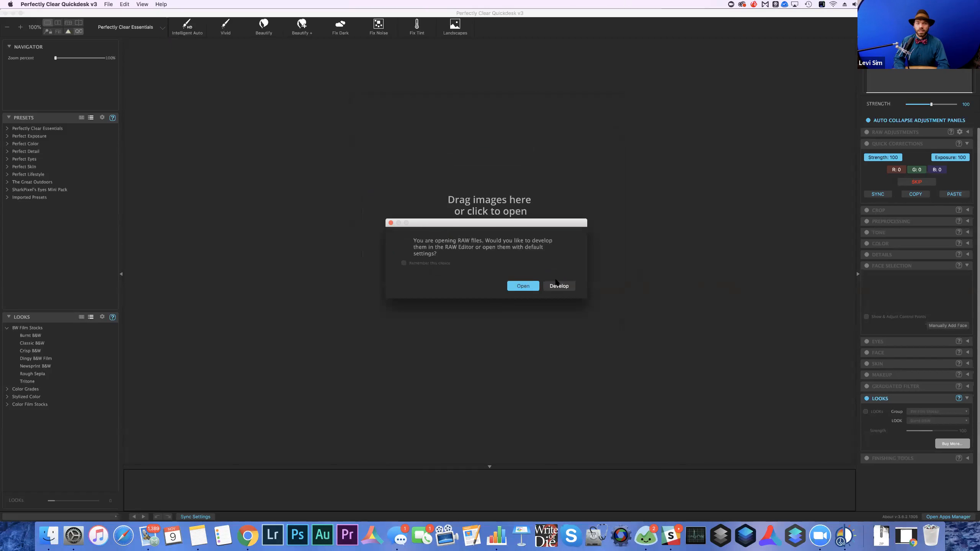
left_click(557, 285)
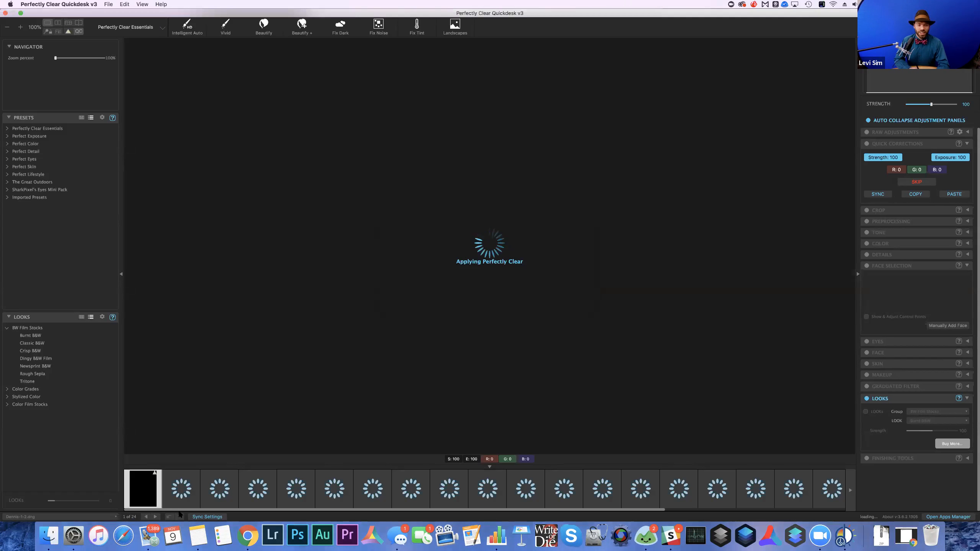
- Open the snowy mountain photo and enable Exposure at Low in the Tone corrections
left_click(224, 496)
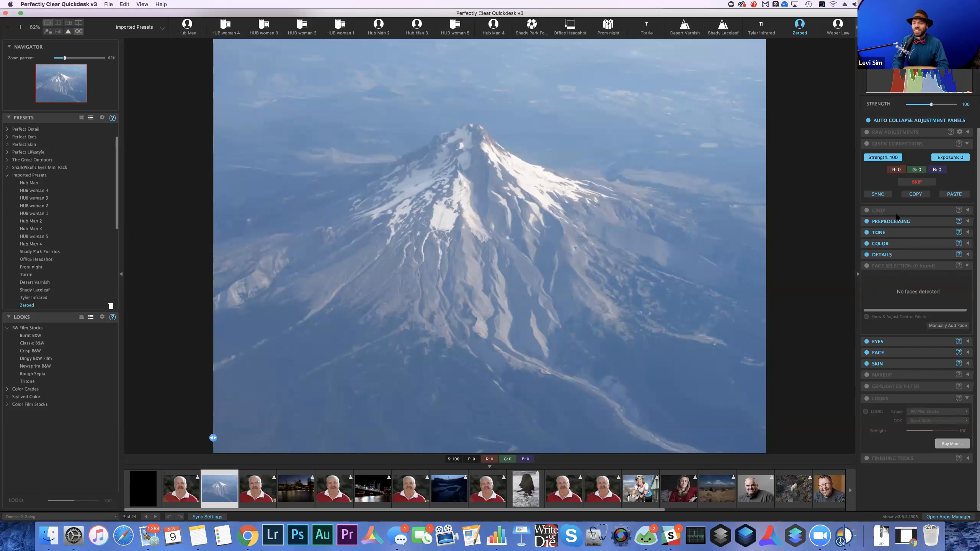
left_click(967, 232)
left_click(886, 249)
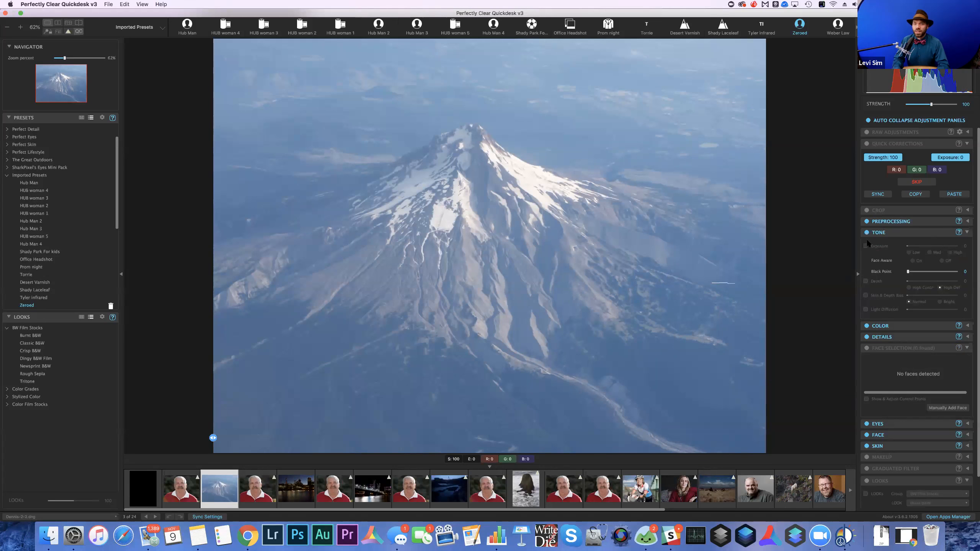
left_click(909, 252)
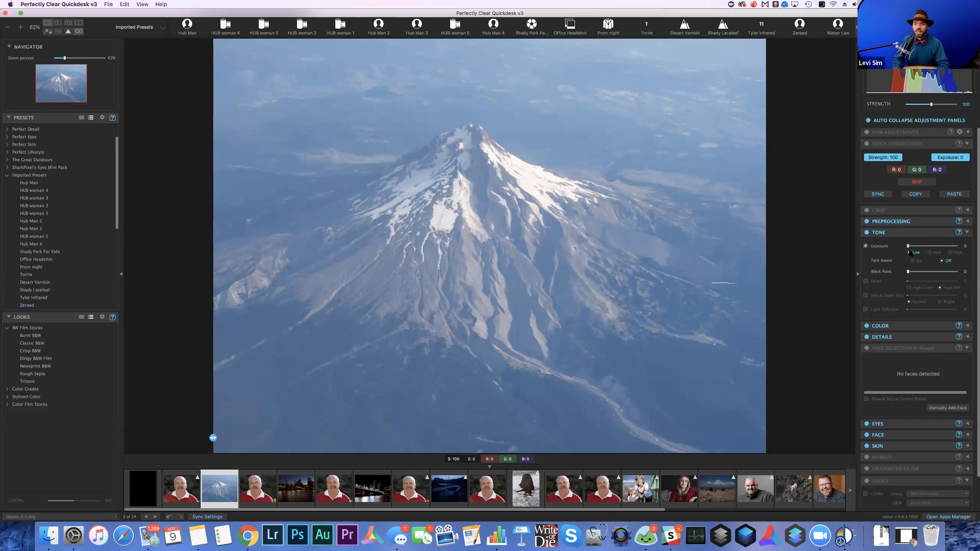
- Enable Depth at about 86, try the High Contrast mode, and return it to High Def
left_click(875, 283)
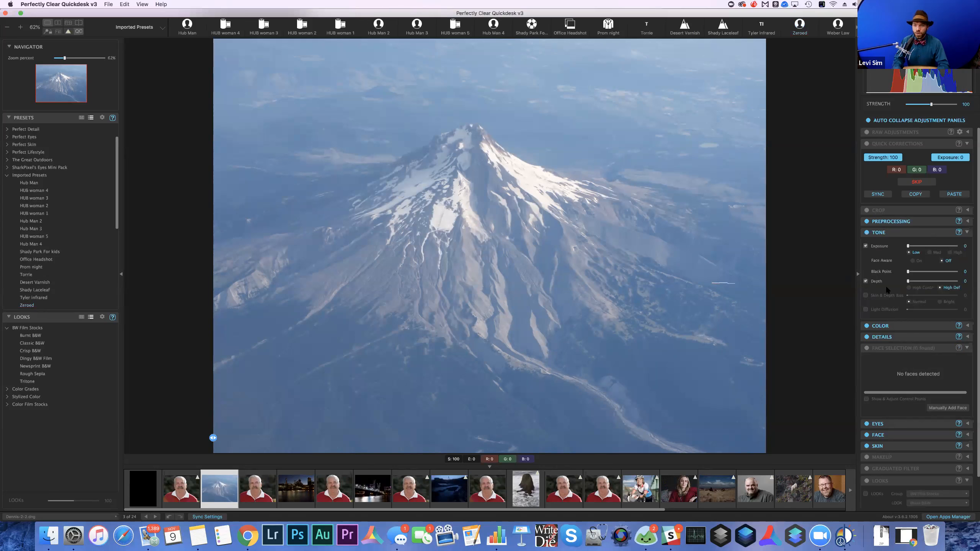
left_click(936, 282)
mouse_move(937, 284)
left_mouse_down()
mouse_move(962, 283)
mouse_move(949, 284)
left_mouse_up()
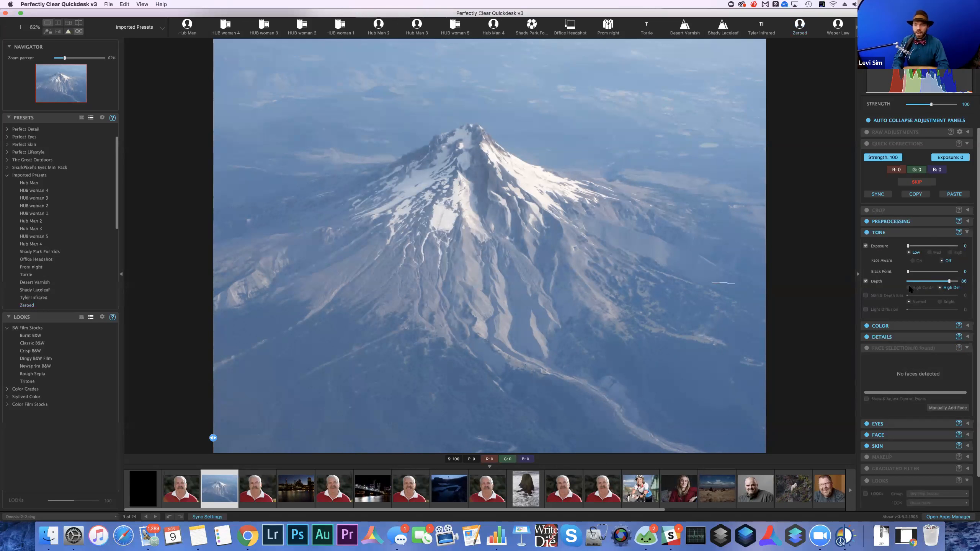
left_click(911, 288)
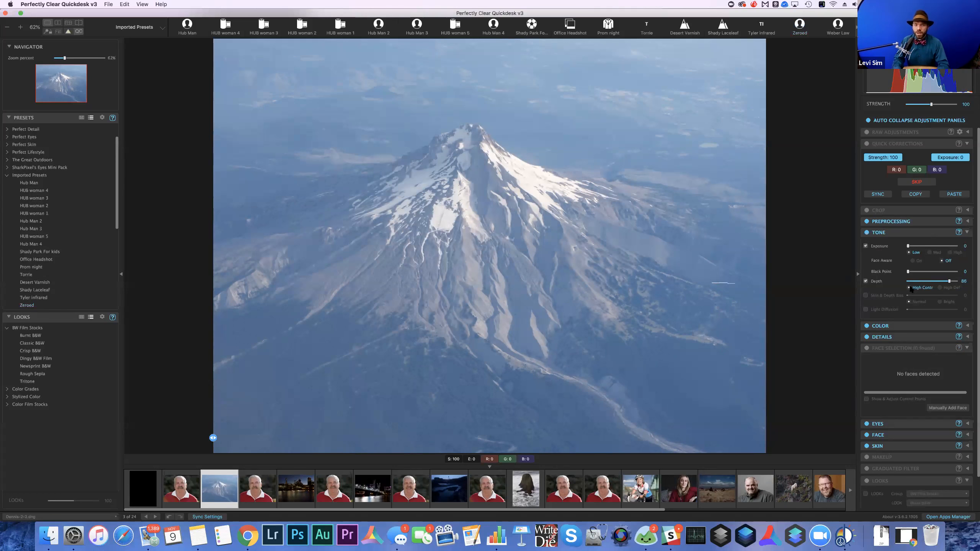
left_click(941, 288)
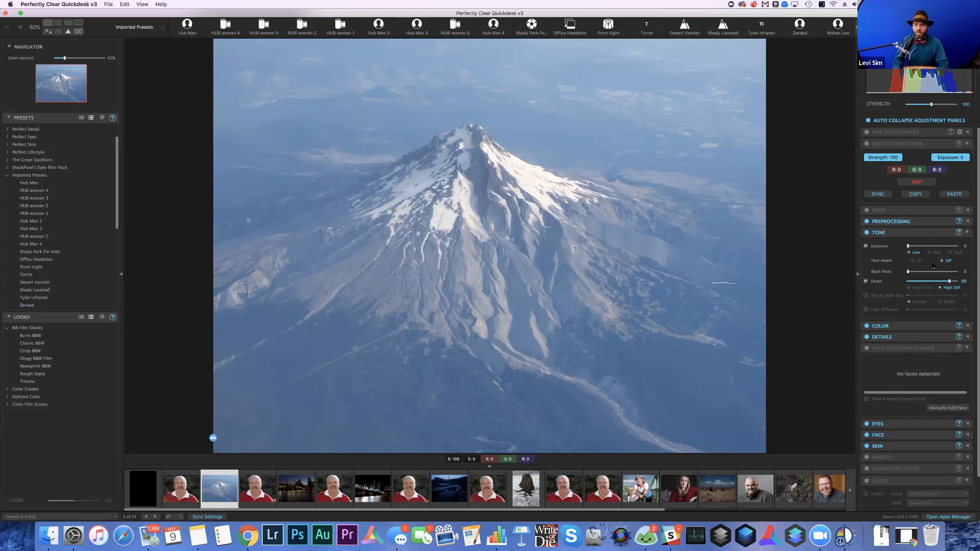
- Set the mountain photo's Exposure to about 35 and its Black Point to about 19
left_click_drag(911, 248, 925, 249)
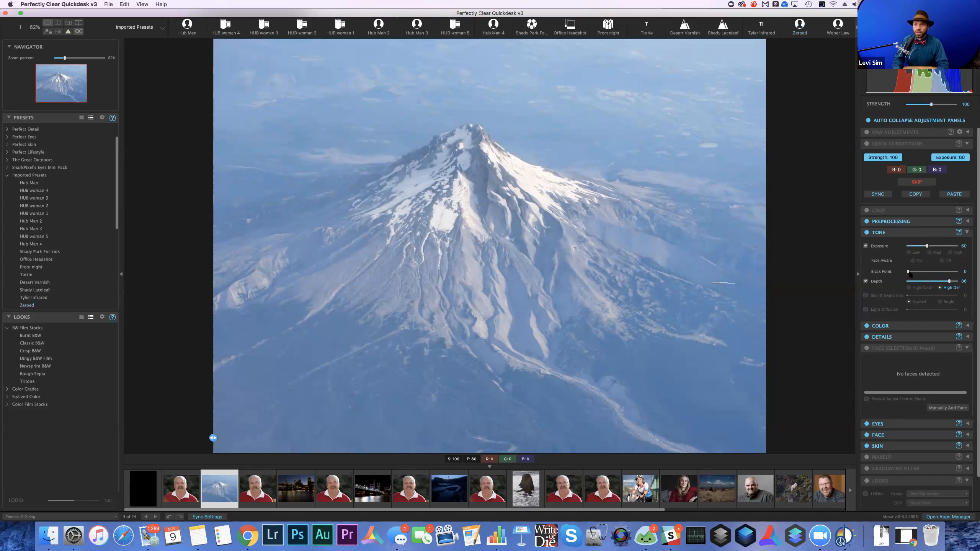
left_click_drag(909, 274, 926, 273)
left_click(933, 272)
left_click_drag(927, 246, 919, 246)
left_click(944, 272)
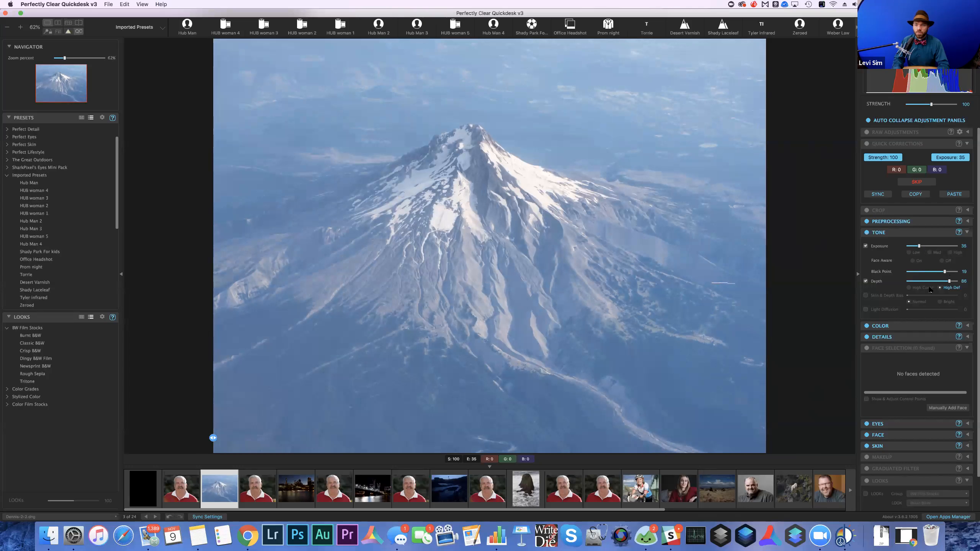
- Try Skin & Depth Bias on the mountain, turn it off, and compare the photo before and after
left_click(866, 296)
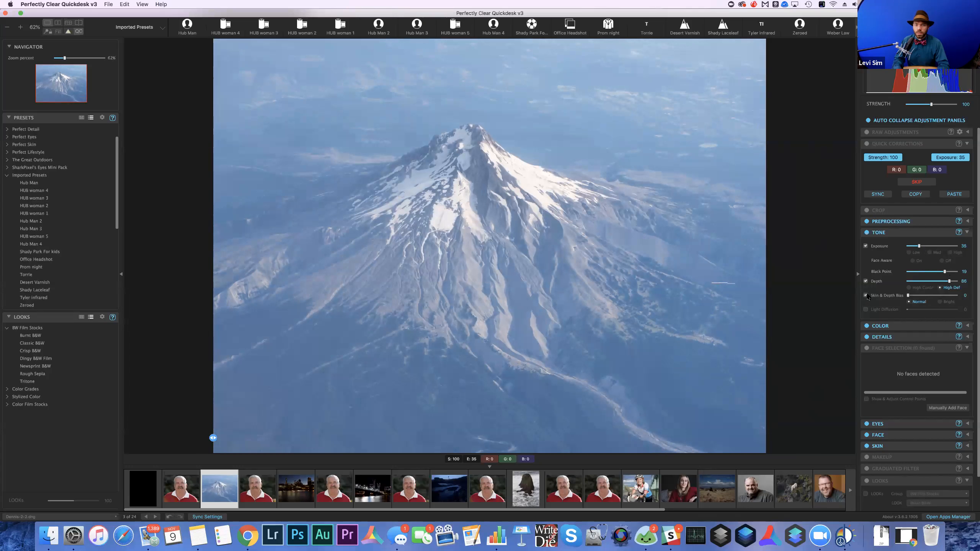
left_click(930, 295)
left_click(938, 295)
left_click(866, 295)
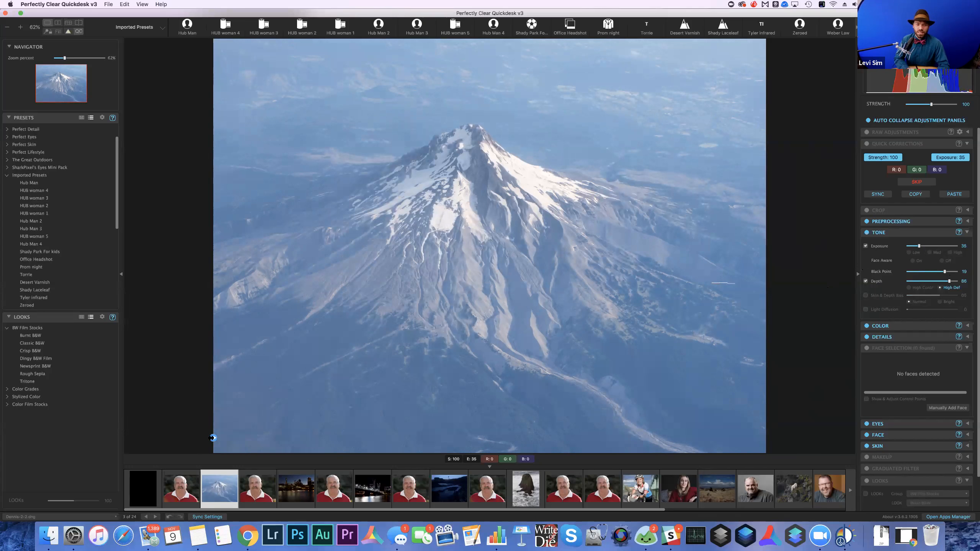
left_click_drag(352, 436, 145, 417)
- In the Color corrections, enable Standard Fidelity and Default Tint Correction at about 58
left_click(967, 326)
left_click(866, 360)
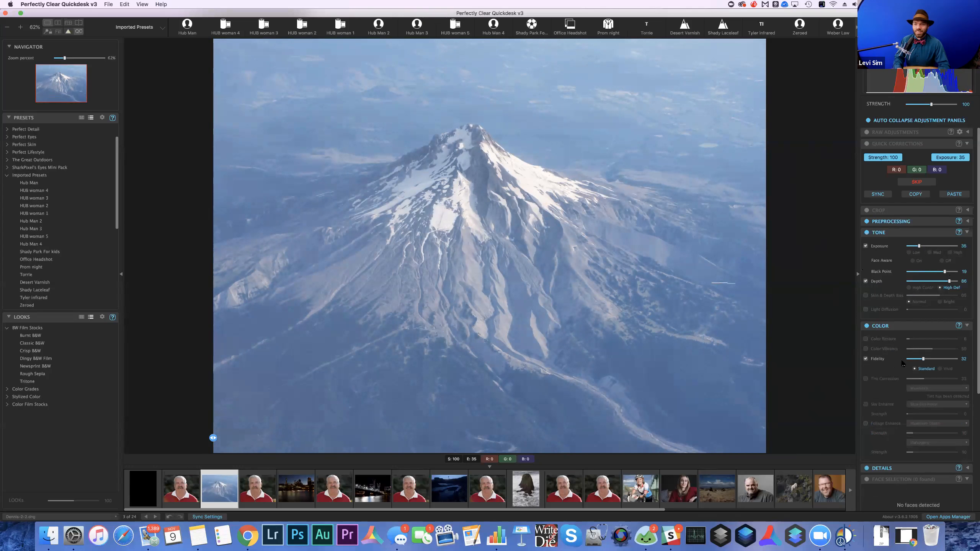
left_click(866, 379)
left_click(919, 387)
left_click(923, 378)
left_click(930, 379)
left_click(935, 380)
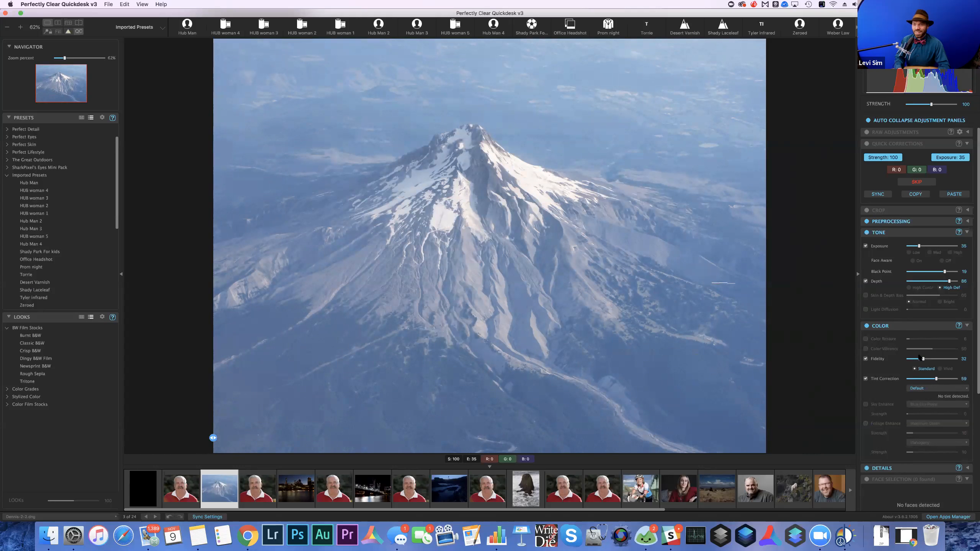
- Set Sky Enhance to Blue Sky Cerulean at about 25, keep Foliage Enhance off, and compare the mountain before and after
left_click(866, 423)
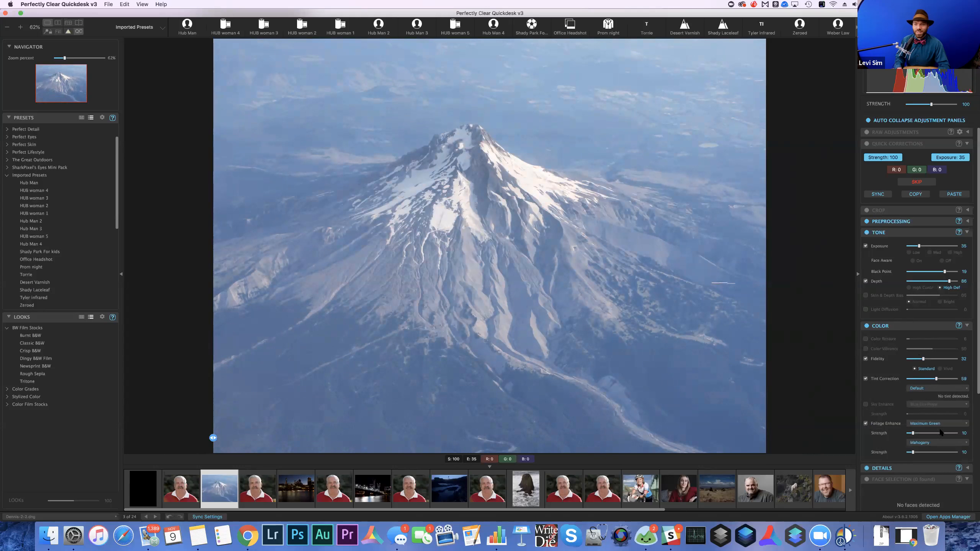
left_click(866, 404)
left_click(935, 413)
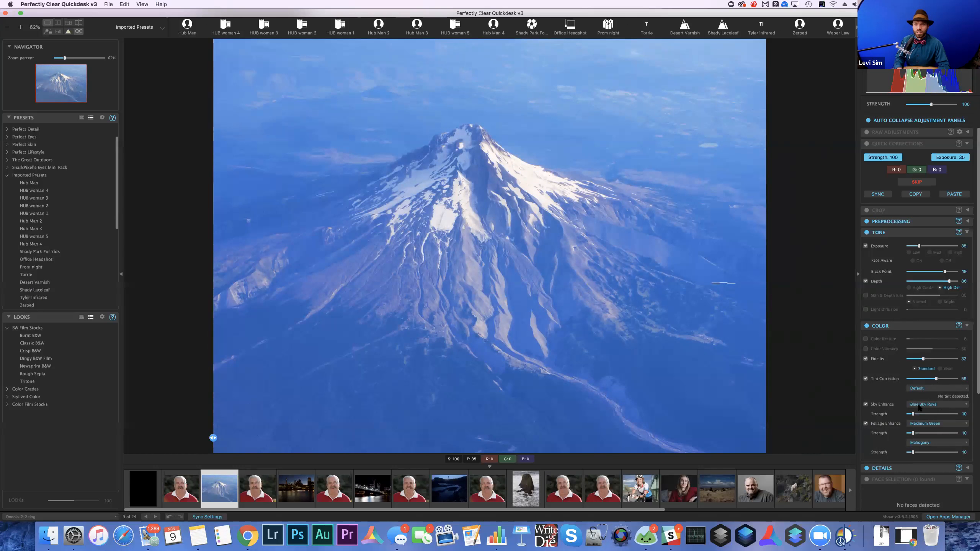
left_click(921, 405)
left_click(926, 410)
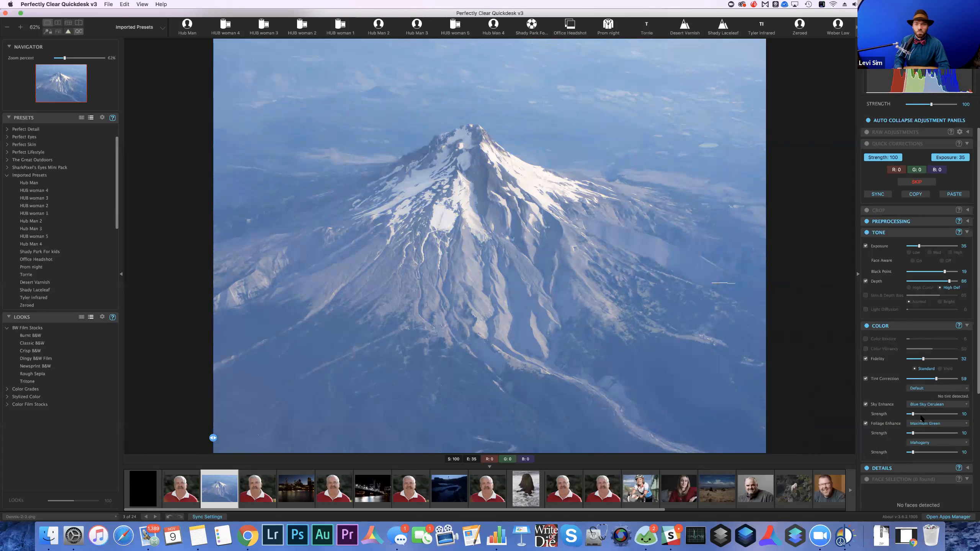
left_click(919, 414)
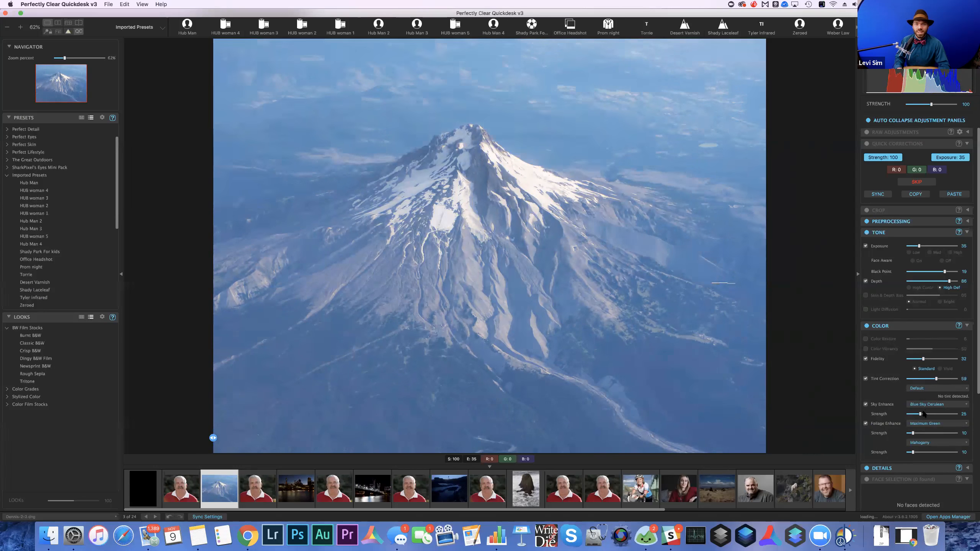
left_click(866, 423)
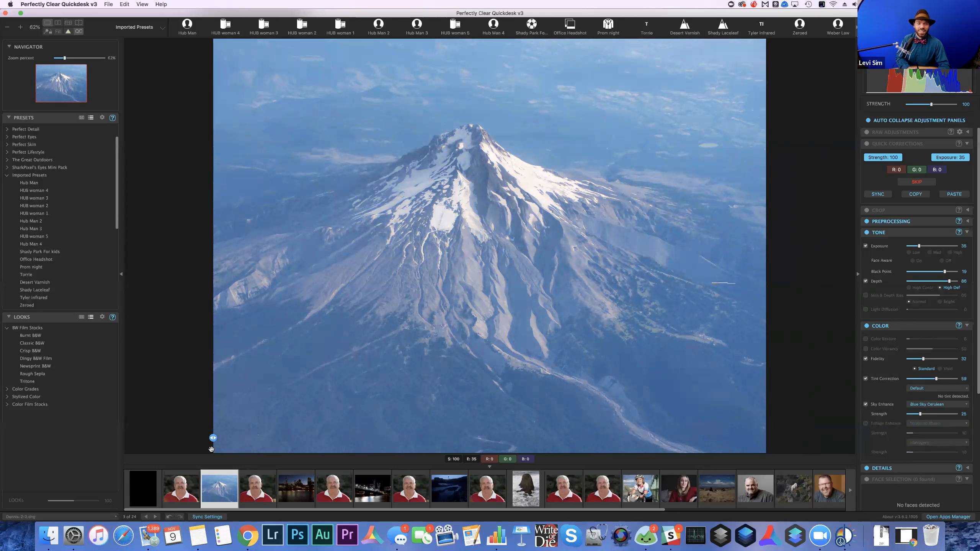
left_click_drag(213, 438, 133, 443)
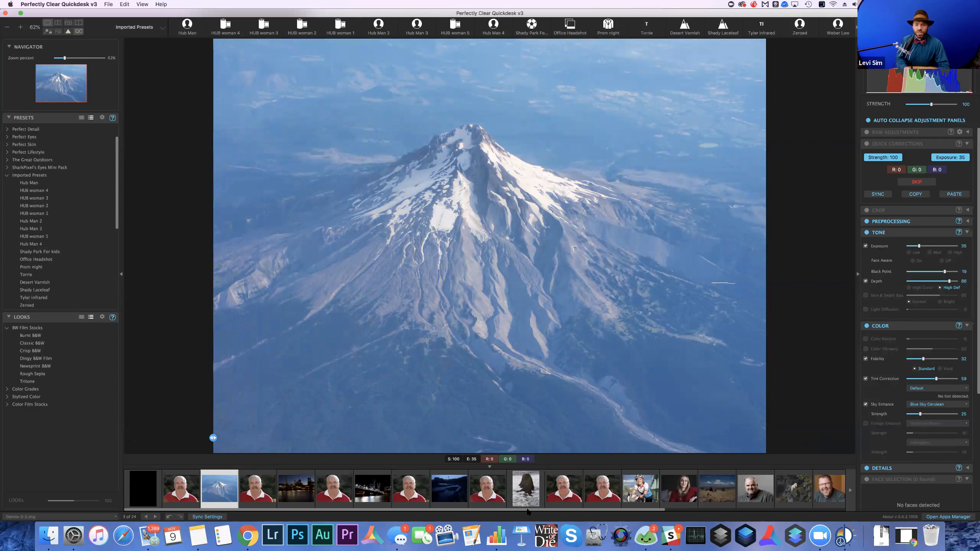
- Open the portrait of the woman in the red sweater and enlarge her face to about 80%
scroll(550, 514, "right", 2)
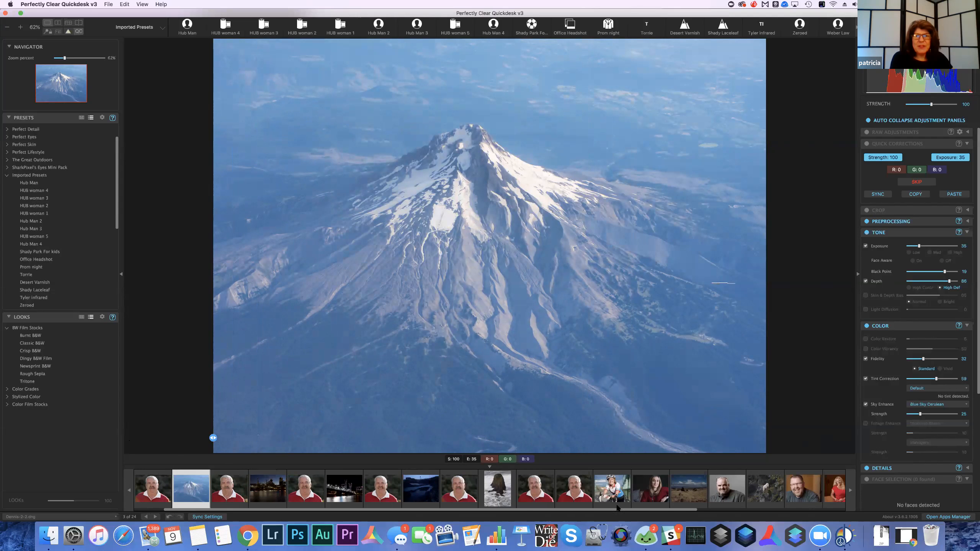
left_click(651, 488)
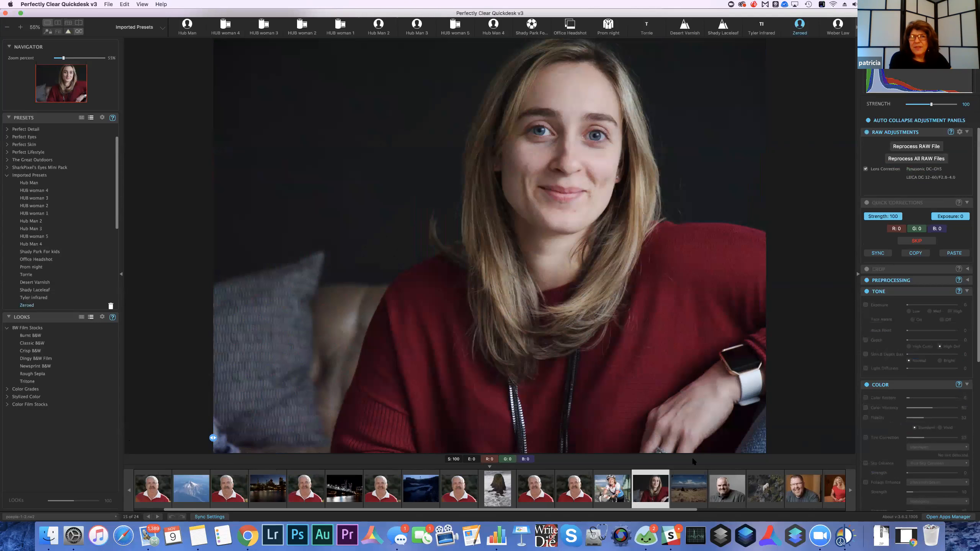
key("super+plus")
key("super+plus")
key("super+plus")
left_click_drag(623, 203, 608, 273)
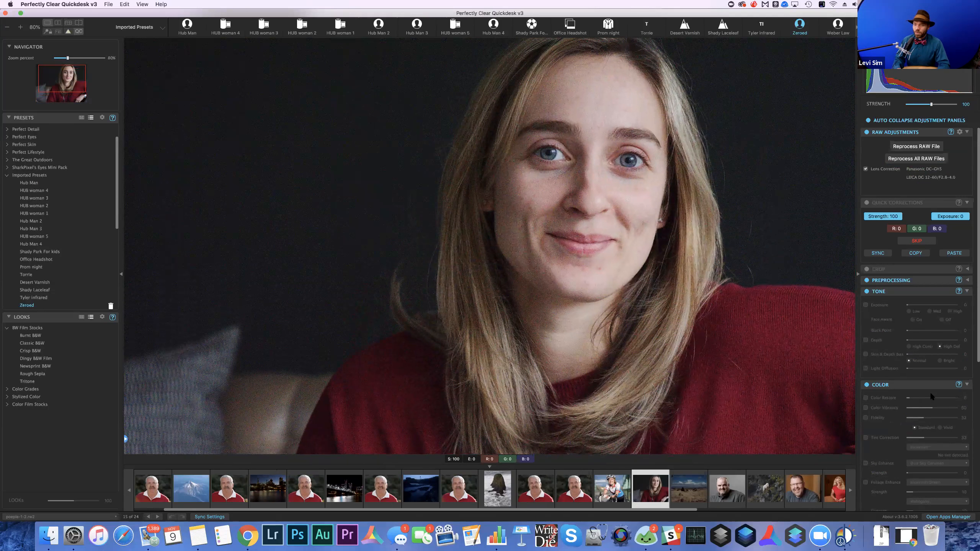
- Collapse the Tone and Color corrections, expand Details, and compare Default noise removal on and off
left_click(966, 290)
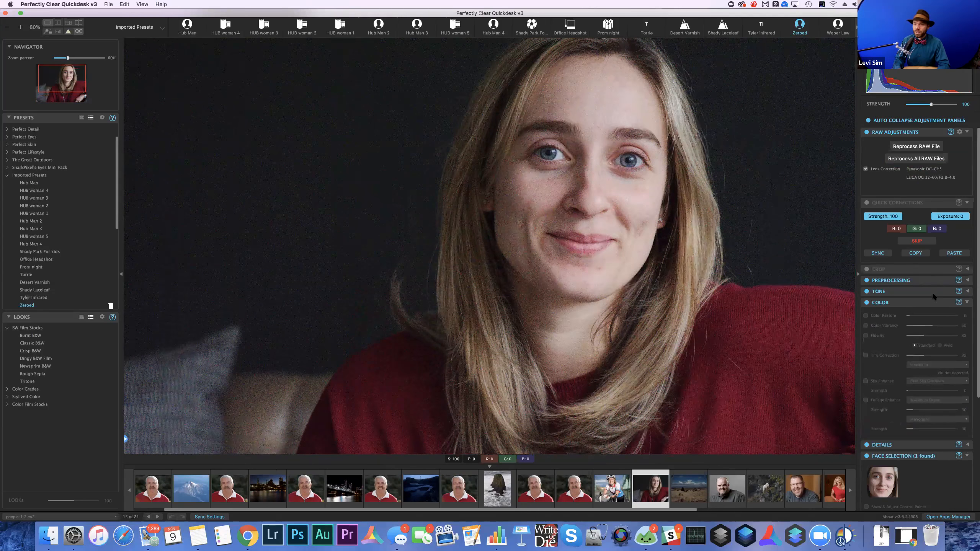
left_click(967, 302)
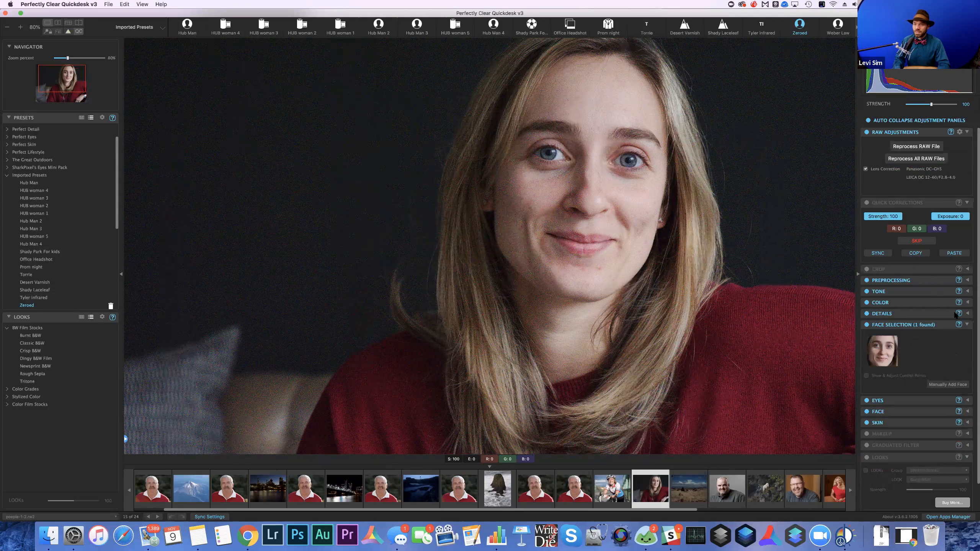
left_click(965, 315)
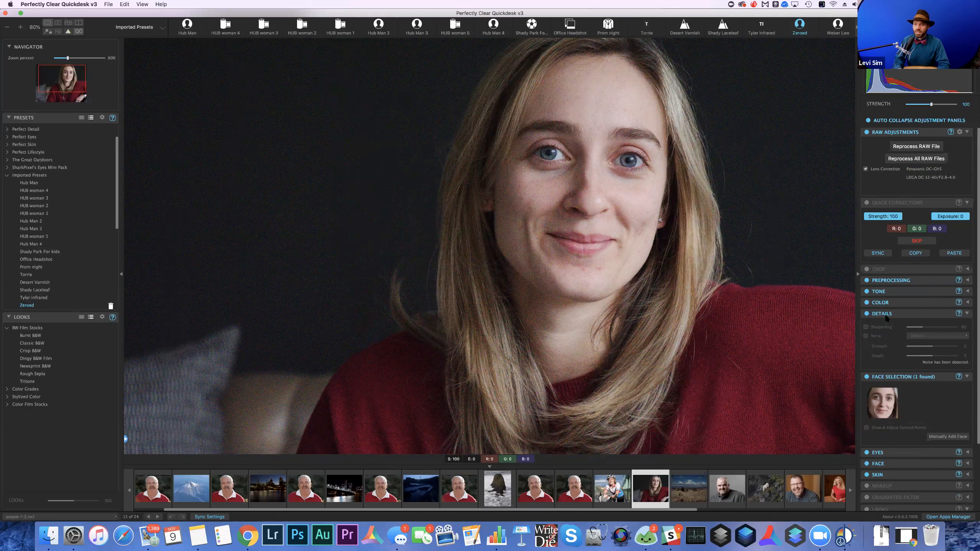
left_click(866, 336)
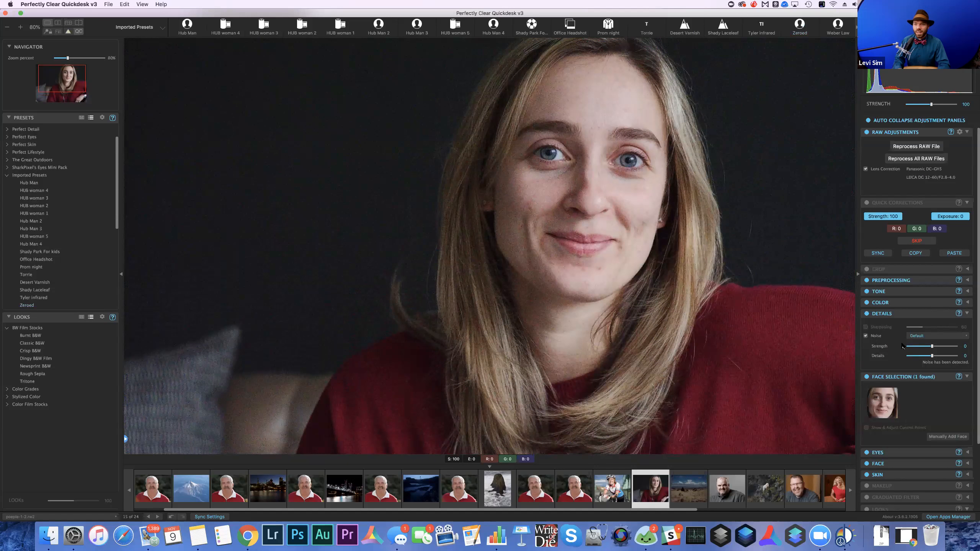
left_click(866, 336)
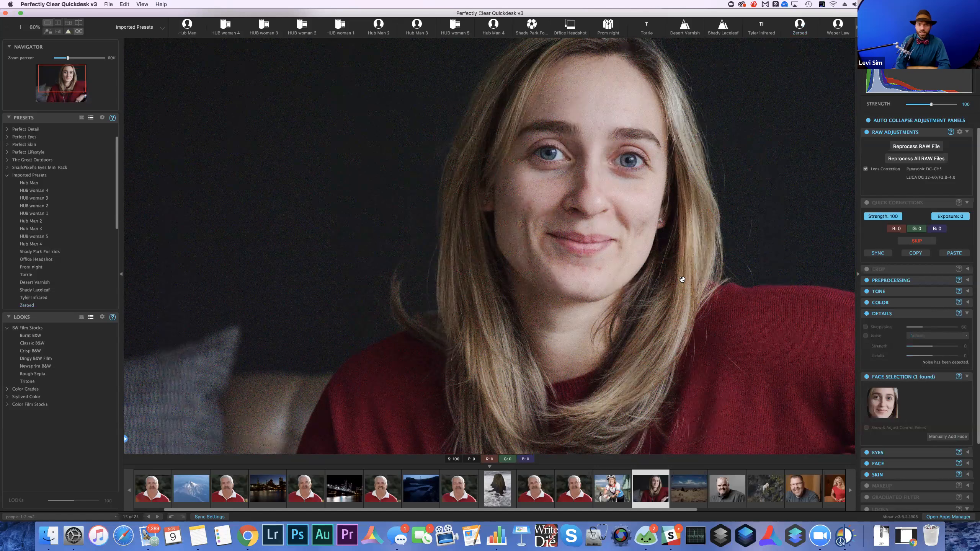
- Enlarge the portrait to about 125% and apply noise removal with the Portrait preset
key("super+equal")
key("super+equal")
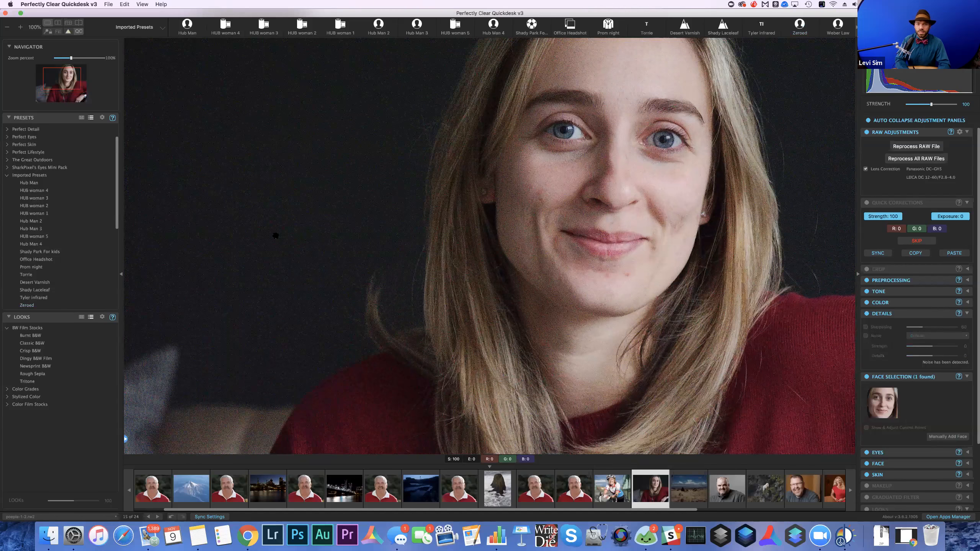
key("super+equal")
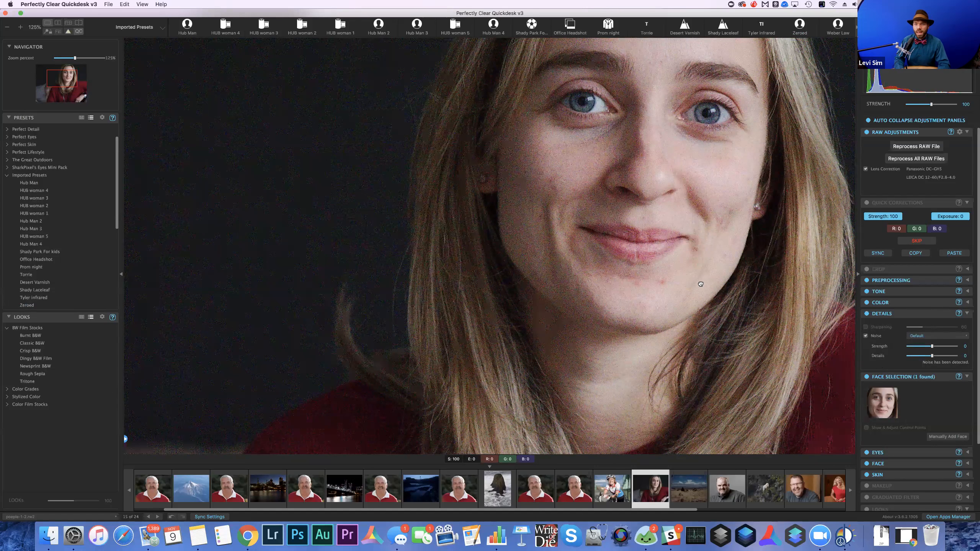
scroll(701, 284, "up", 3)
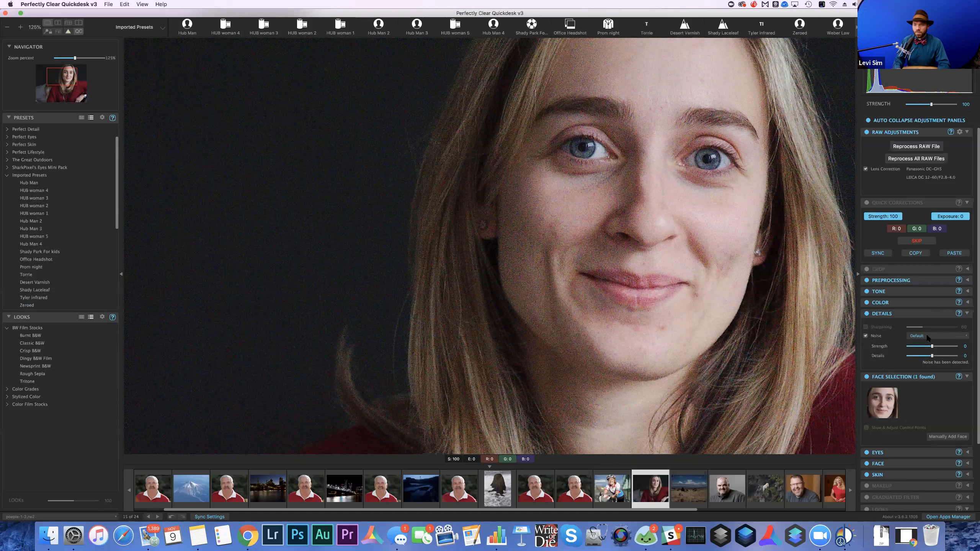
left_click(928, 336)
left_click(930, 337)
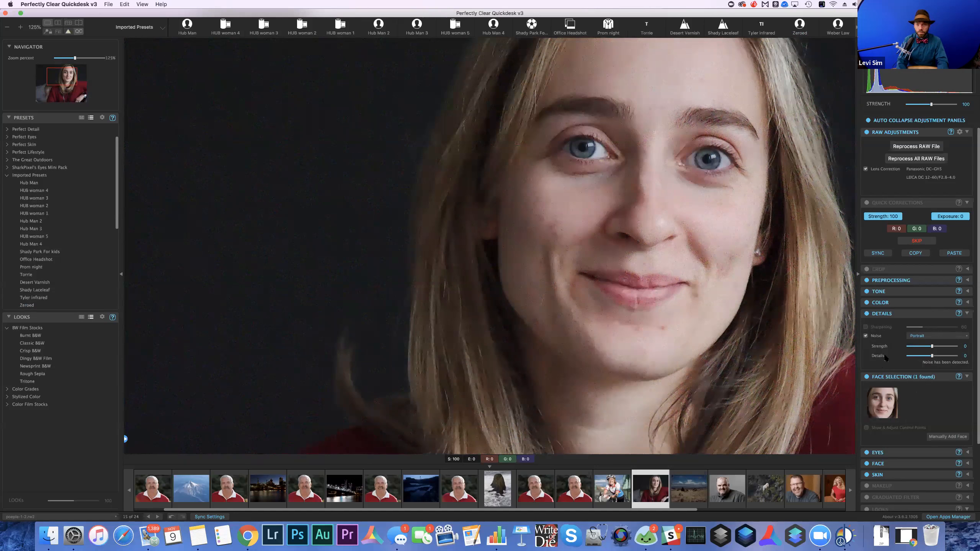
- Fit the whole portrait in view and compare the noise removal before and after across the image
key("super+0")
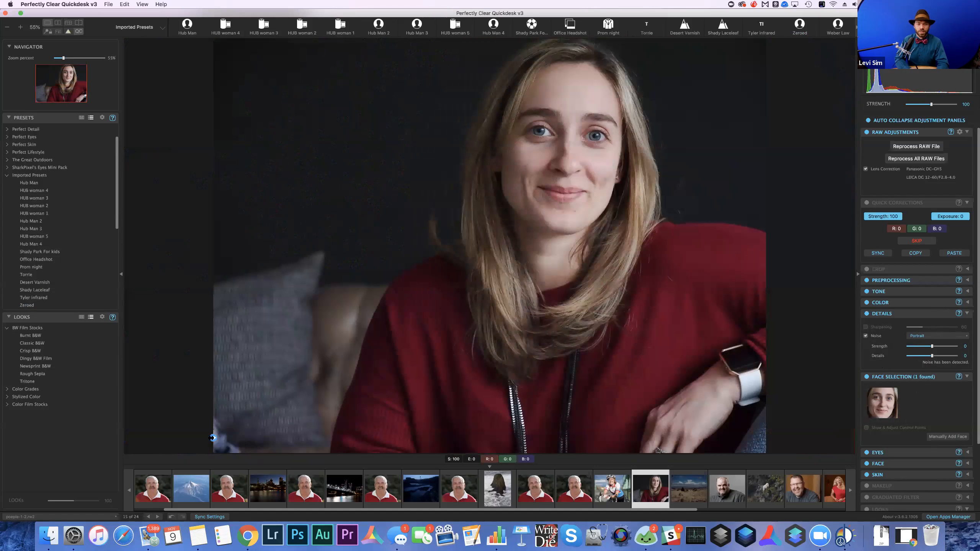
left_click_drag(213, 438, 611, 438)
left_click_drag(548, 398, 569, 406)
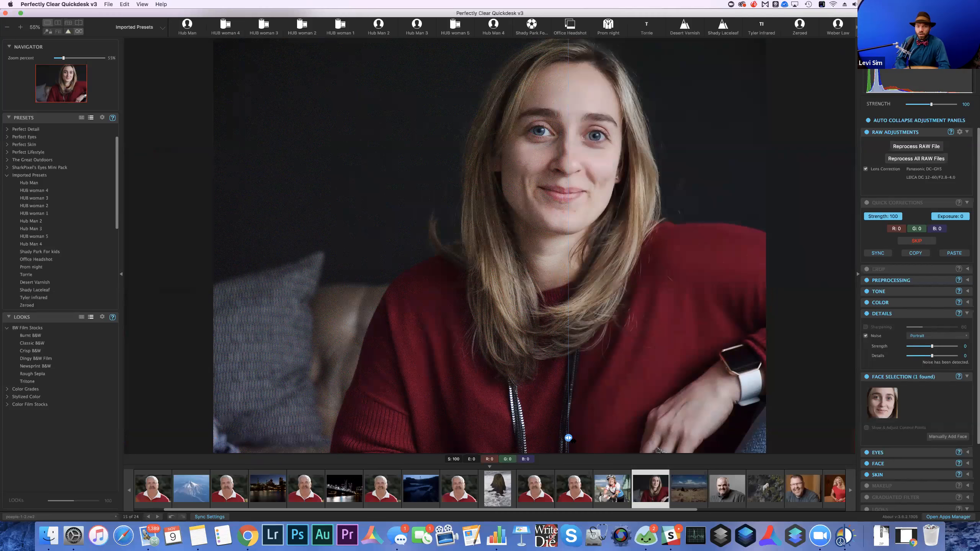
left_click_drag(555, 438, 162, 450)
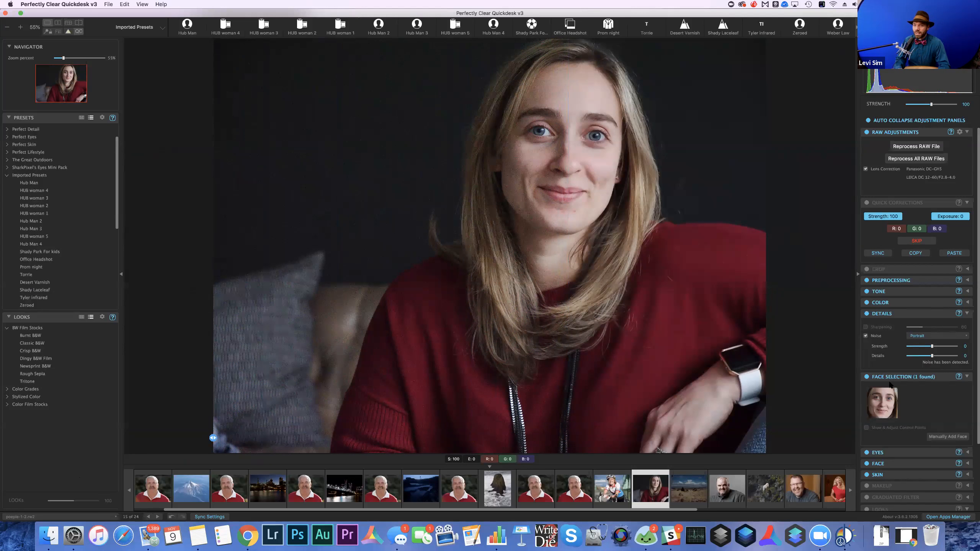
- Show the eye control points detected on the woman's face and hide them again
left_click(866, 428)
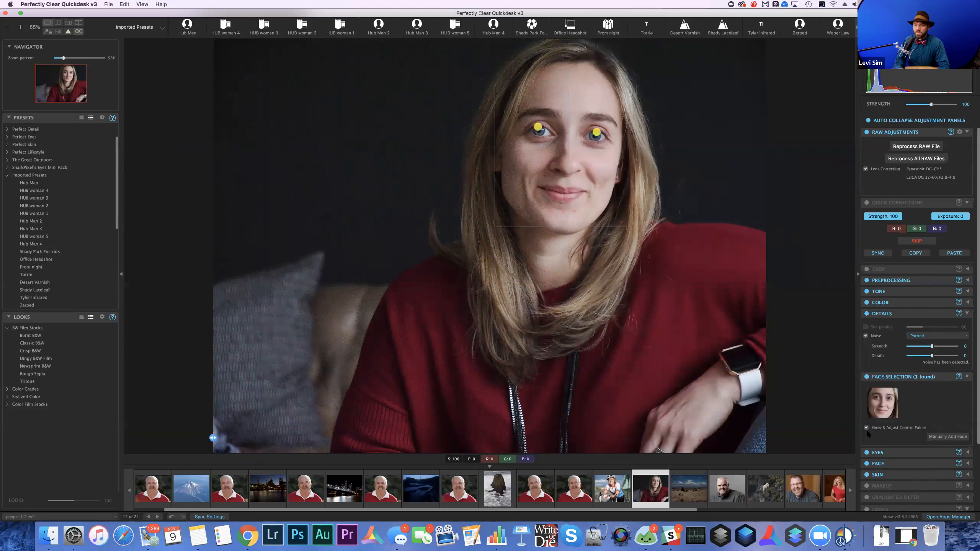
left_click(866, 428)
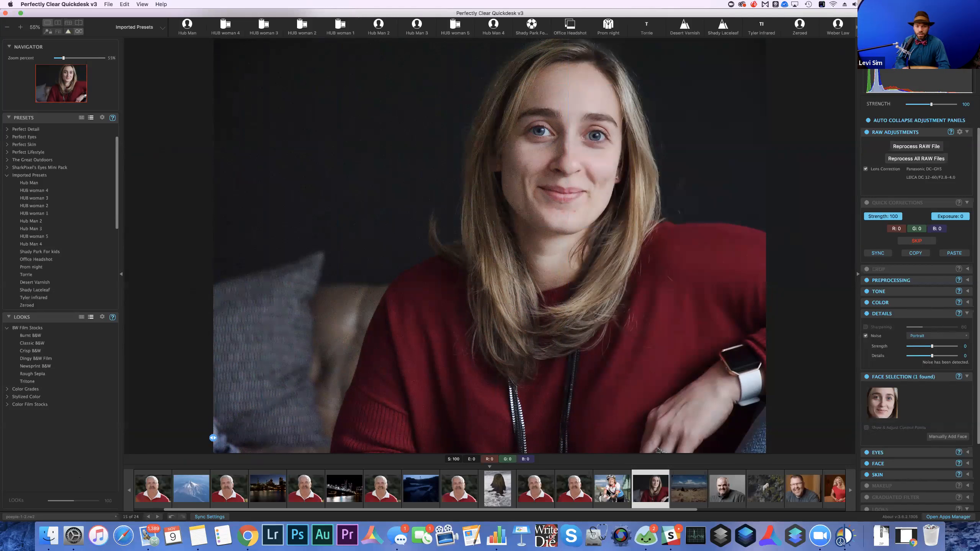
- Open the photo of the cyclist in the helmet and apply Standard Fidelity color correction at strength 54
left_click(610, 492)
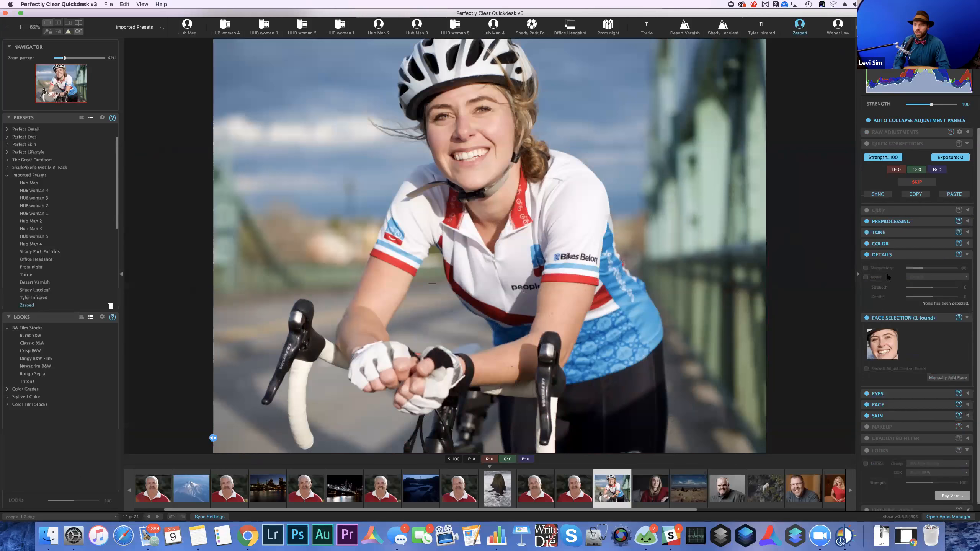
left_click(883, 243)
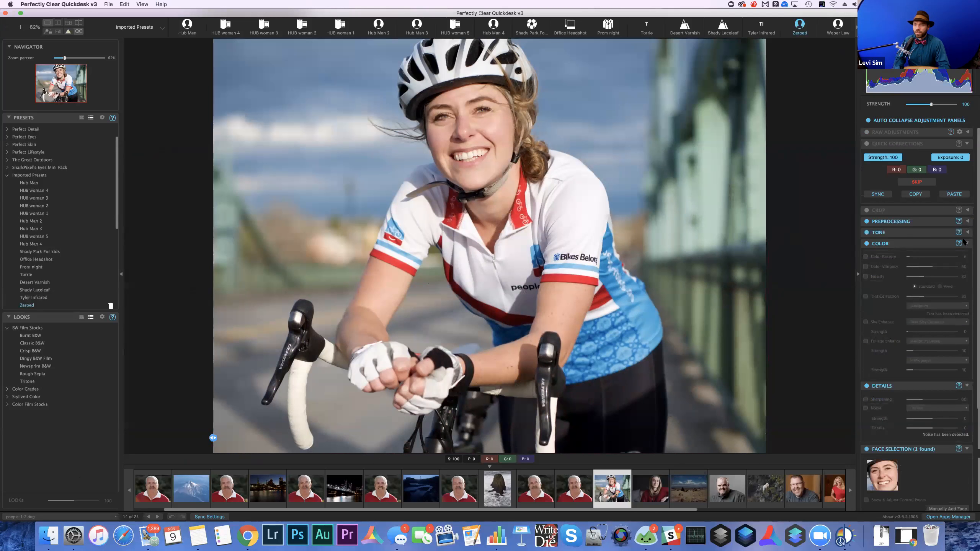
left_click(866, 276)
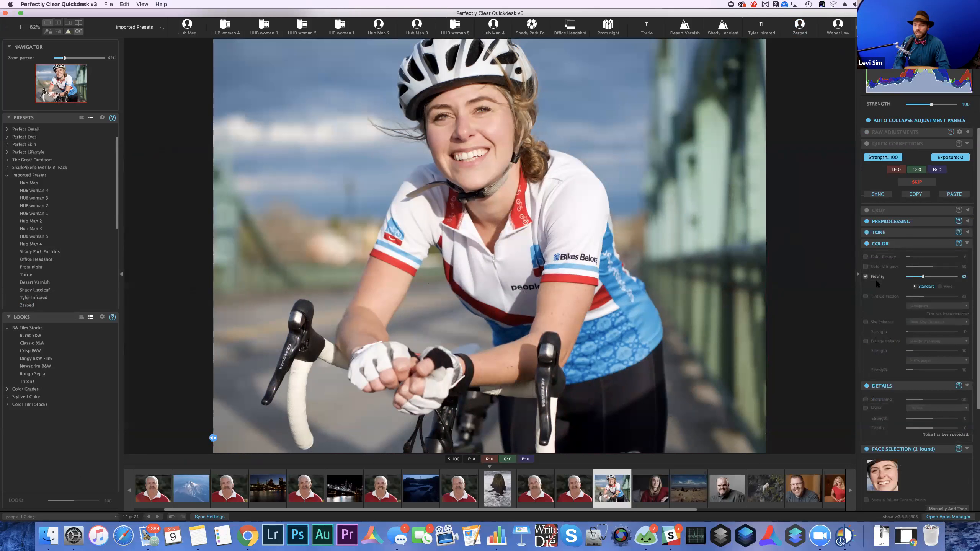
left_click(934, 276)
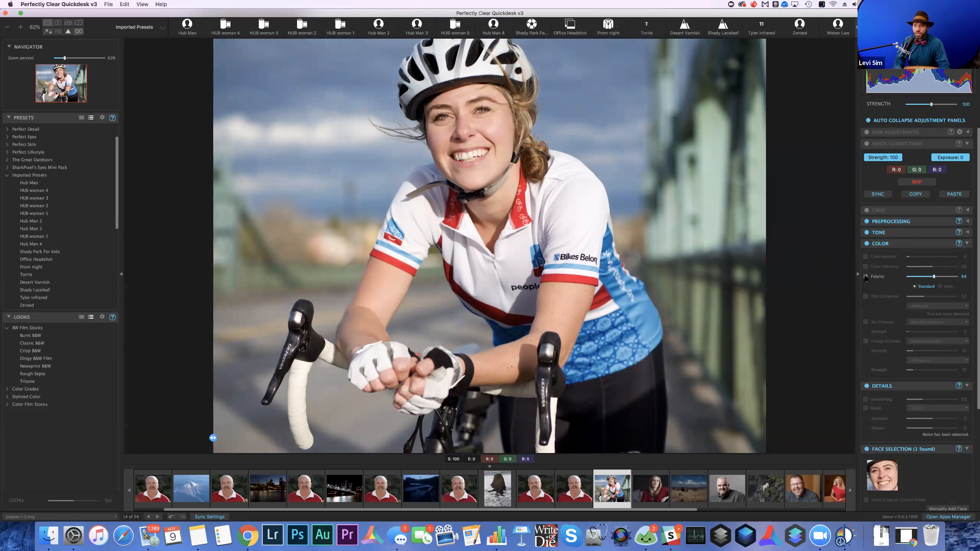
- Compare the cyclist photo with the Fidelity correction switched off and on
left_click(865, 277)
left_click(865, 277)
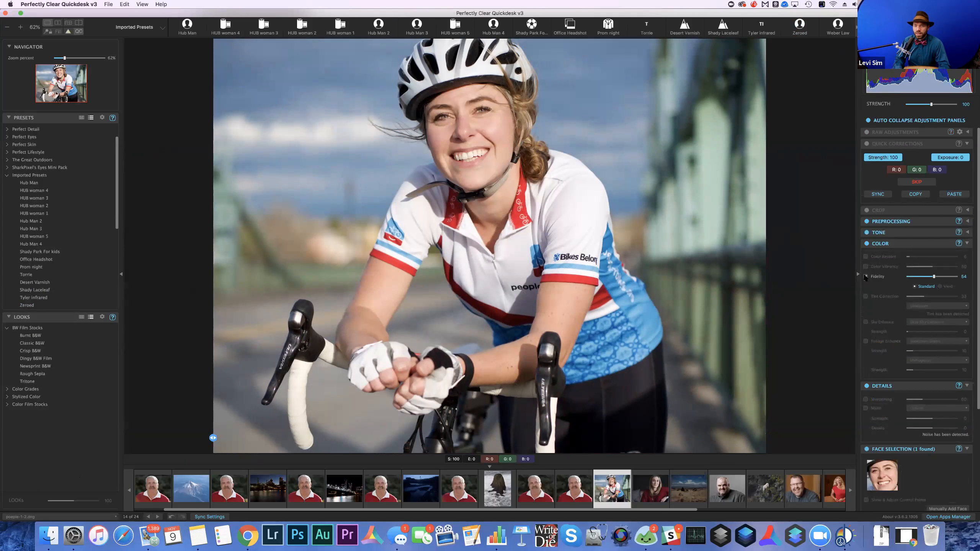
left_click(865, 277)
left_click(865, 277)
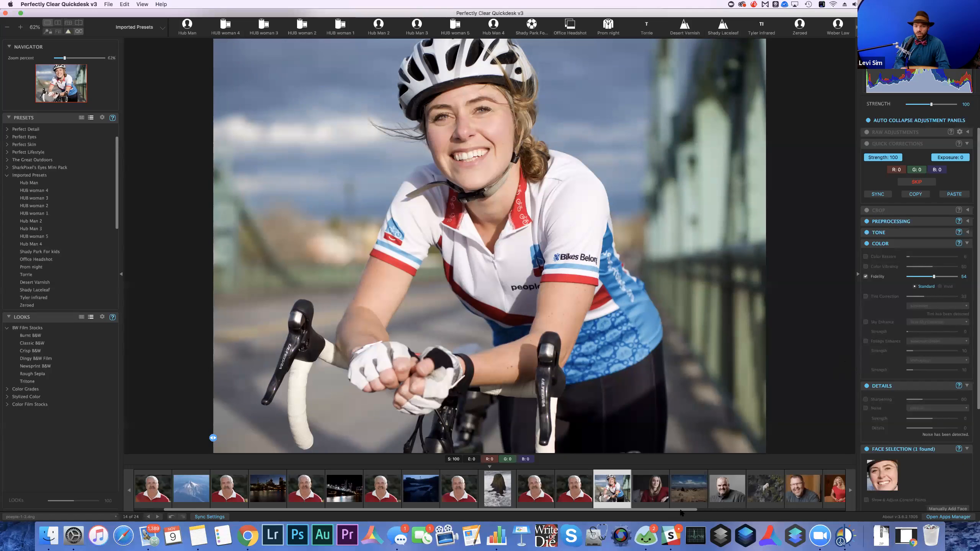
- Open the desert landscape with the large rocks and enable noise removal with the Default preset
left_click_drag(686, 510, 725, 513)
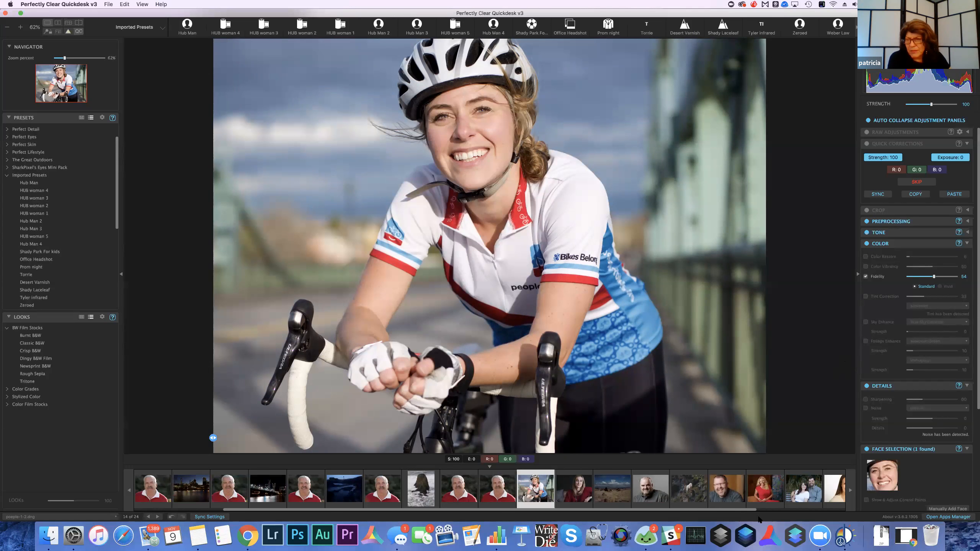
scroll(729, 514, "right", 5)
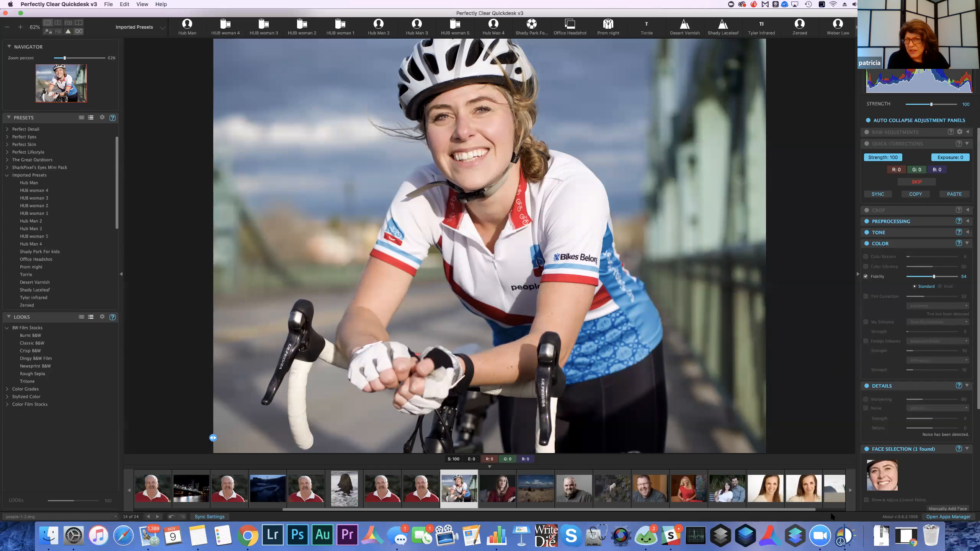
left_click(273, 535)
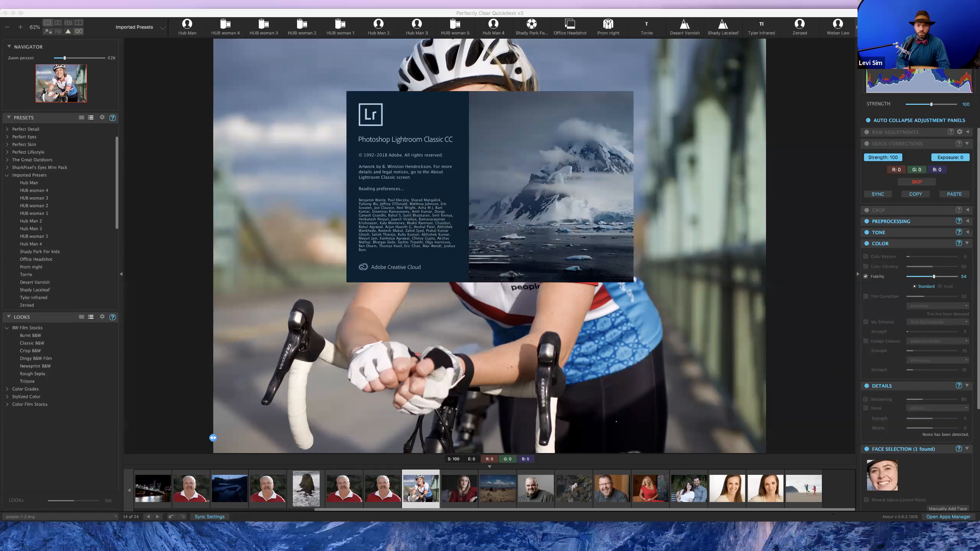
left_click(496, 489)
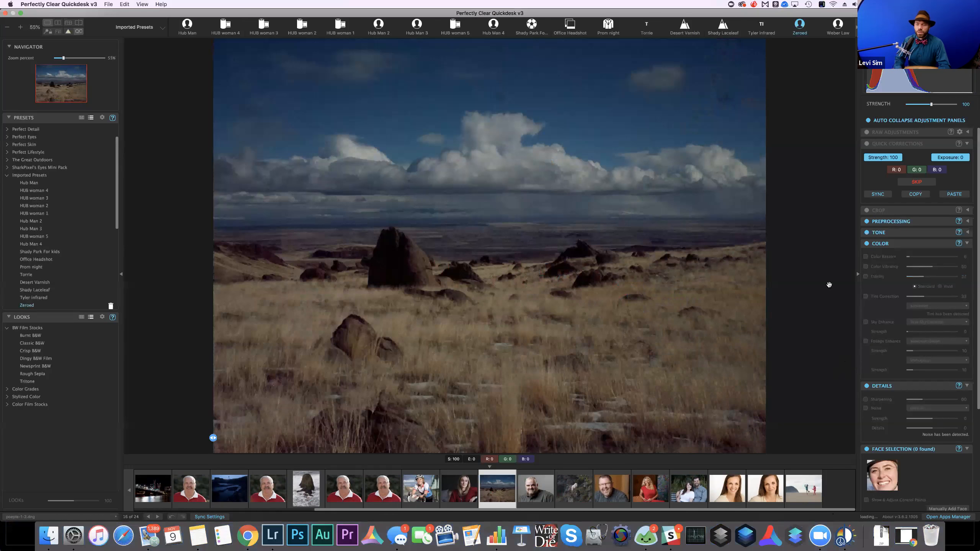
left_click(866, 408)
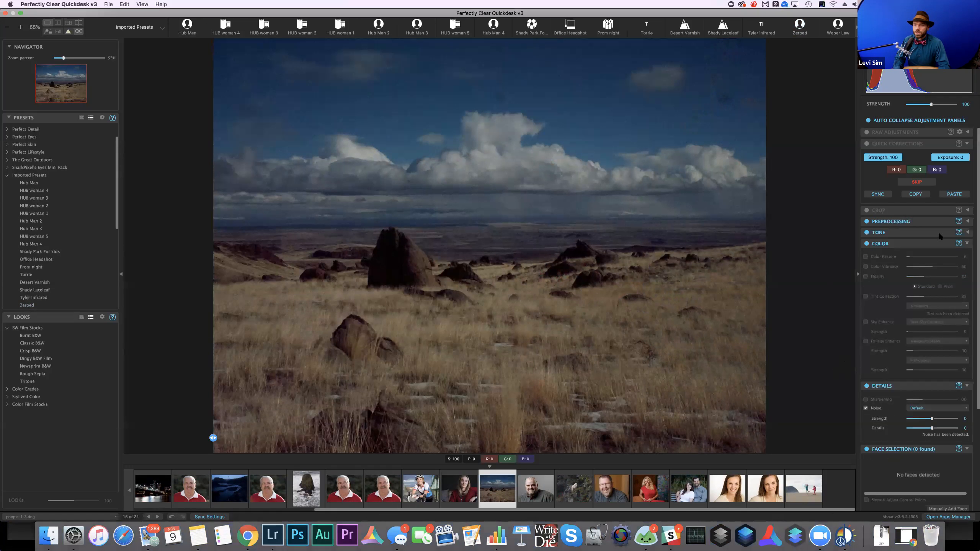
- Expand the Tone corrections and enable Exposure at the Low level for the desert landscape
left_click(953, 234)
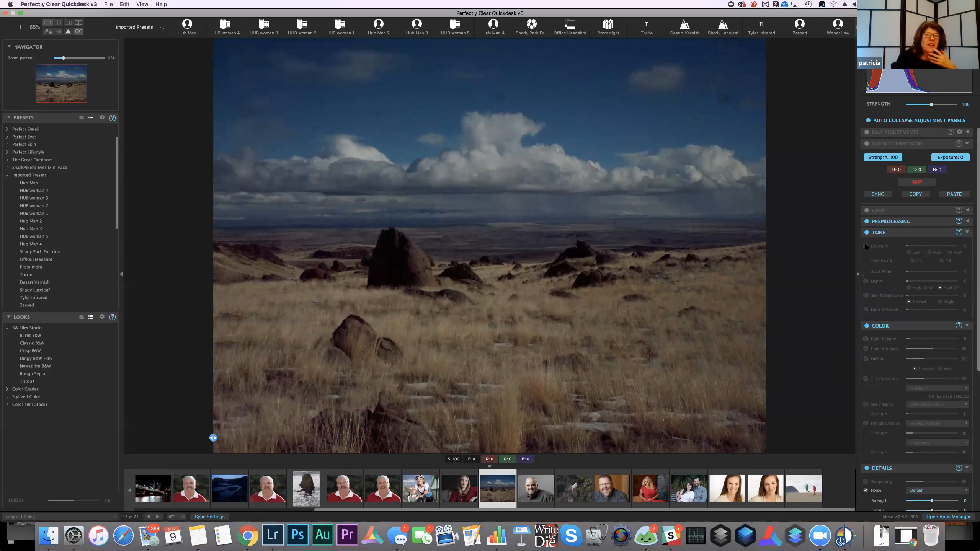
left_click(864, 246)
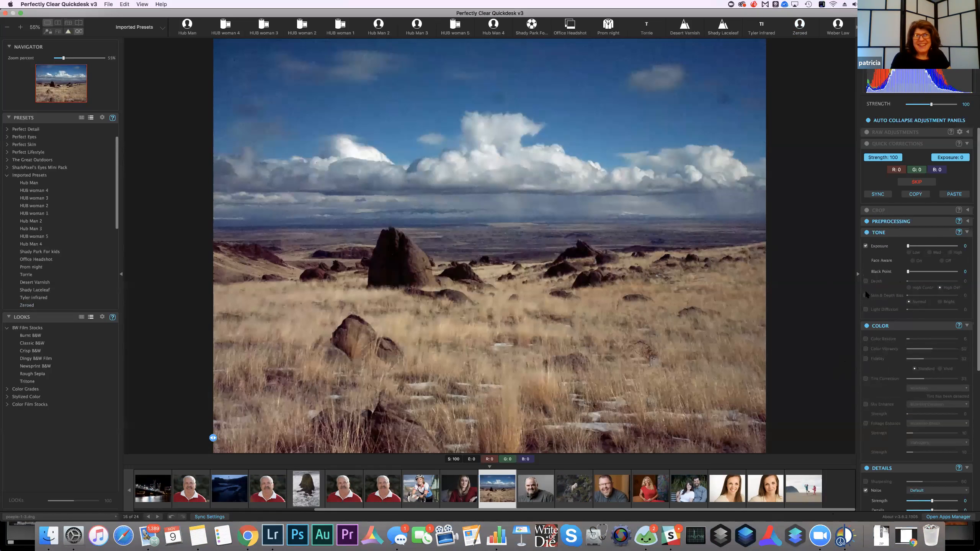
left_click(910, 253)
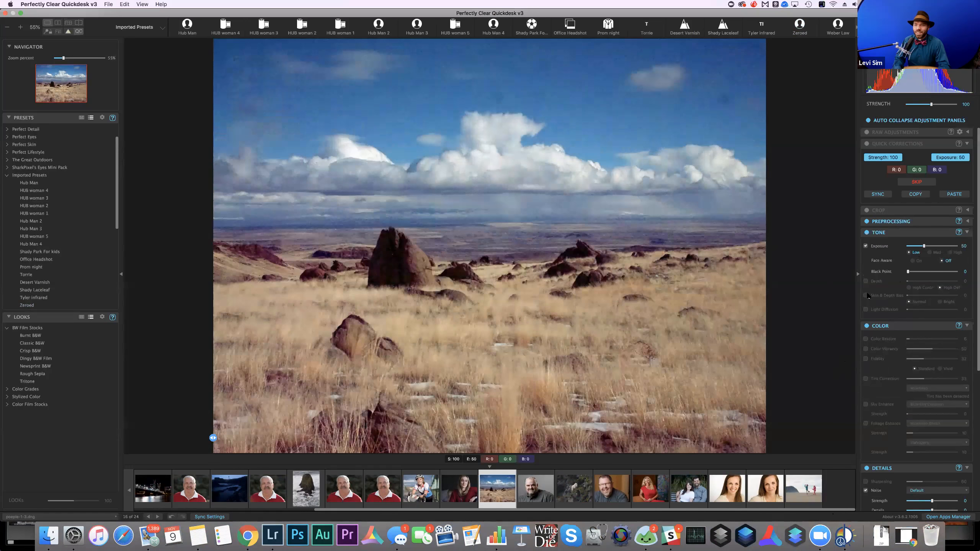
- Enable Skin & Depth Bias and Depth, set Depth to 23, and compare High Contrast with High Def, keeping High Def
left_click(866, 295)
left_click(877, 281)
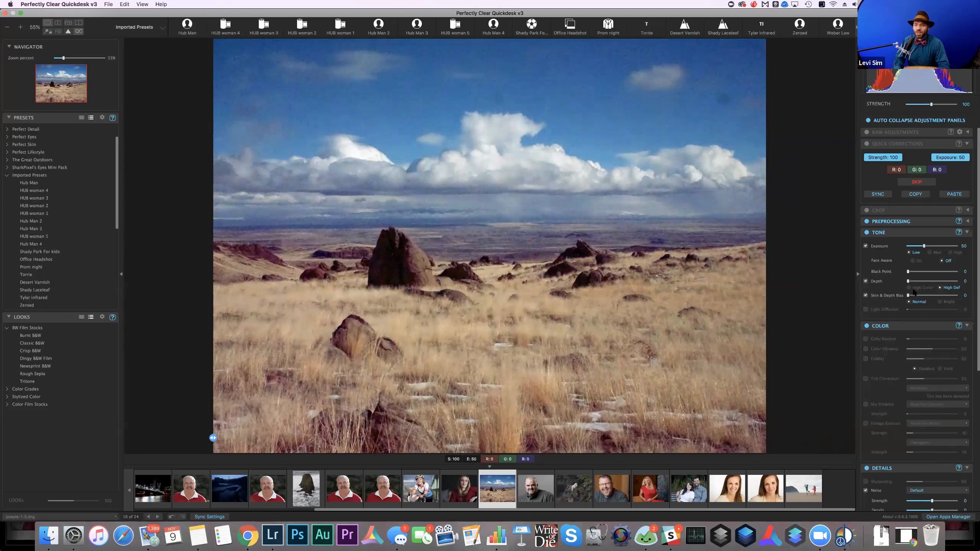
left_click(910, 287)
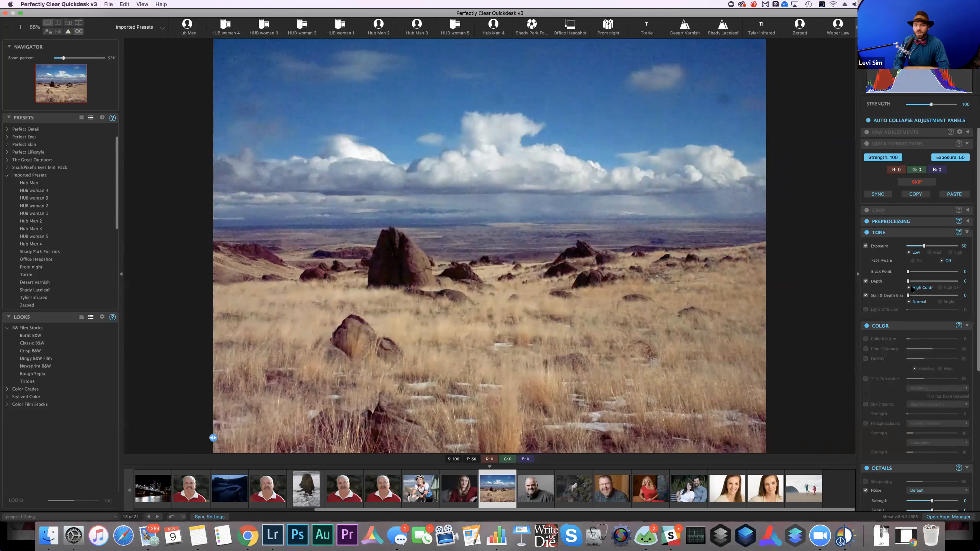
left_click(940, 288)
left_click(919, 281)
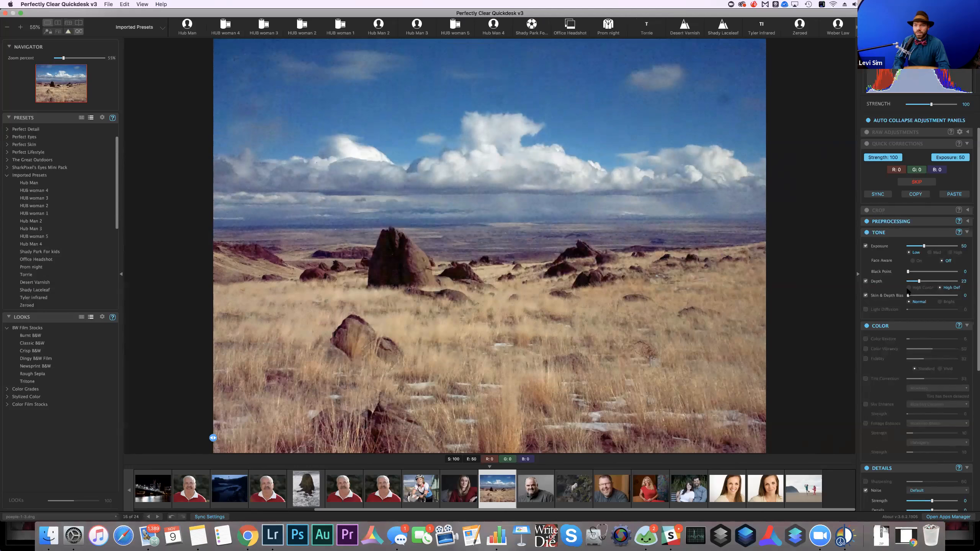
left_click(910, 288)
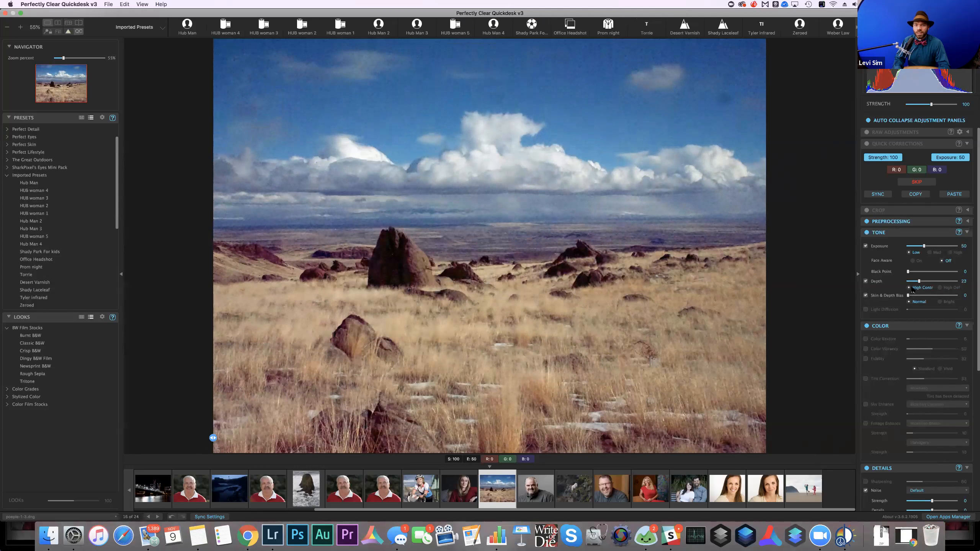
left_click(940, 288)
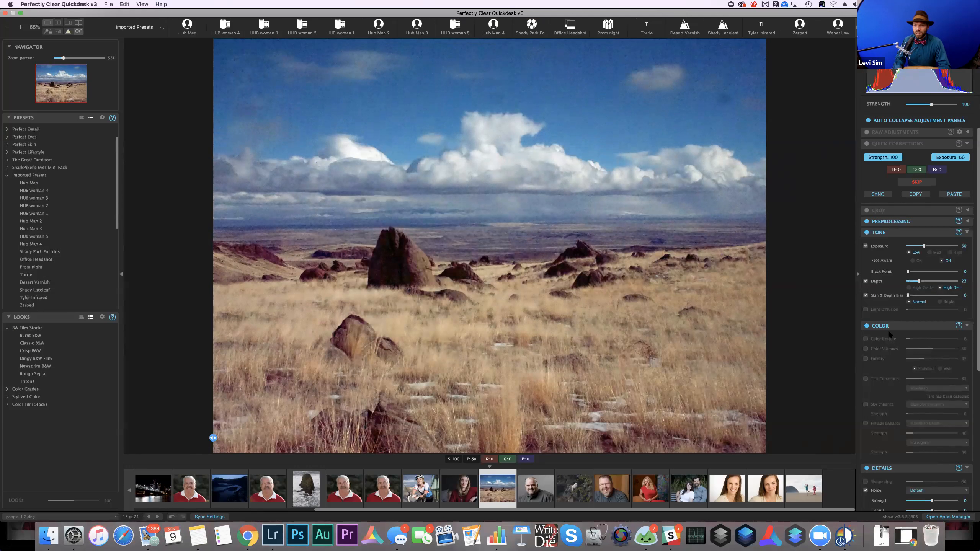
- Enable Foliage Enhance in the Color corrections and set its green foliage option to Goldenrod
scroll(889, 334, "down", 5)
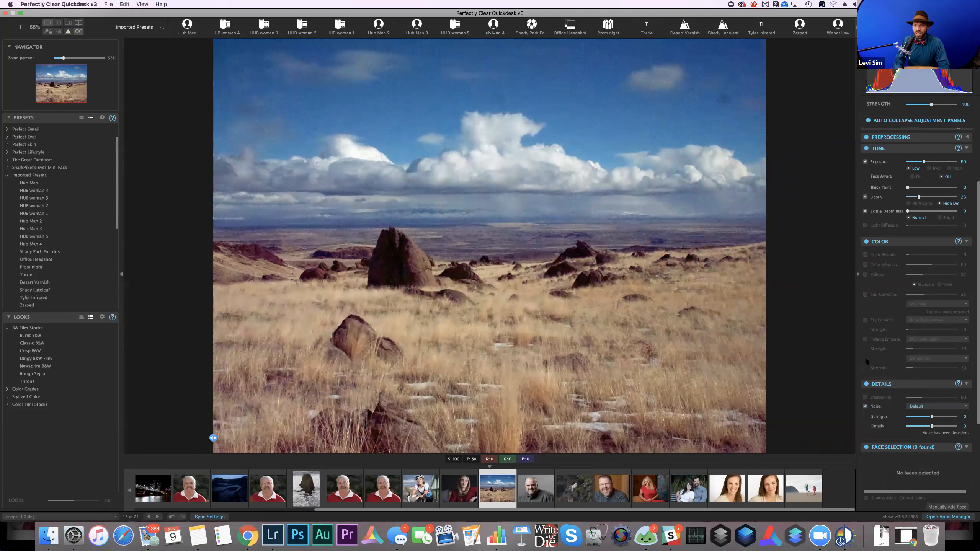
left_click(866, 339)
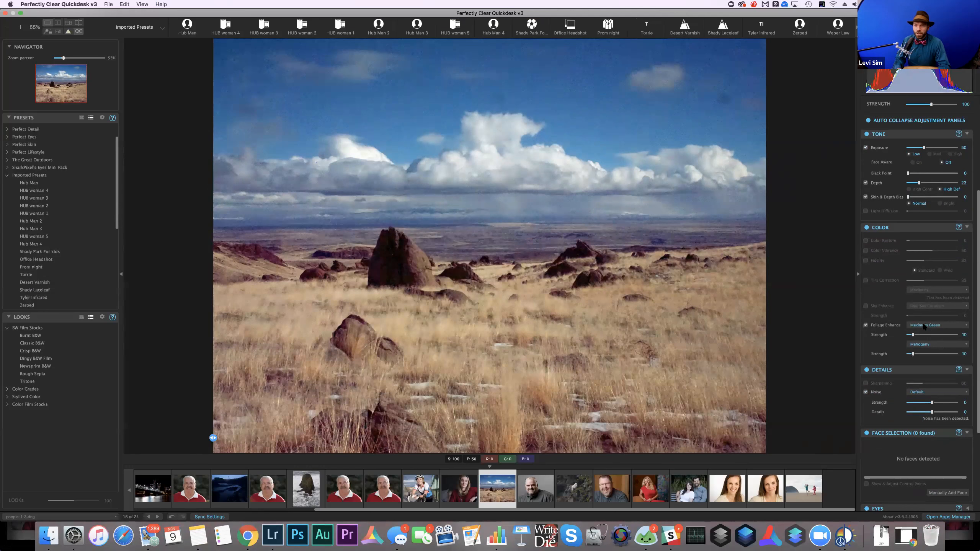
left_click(925, 326)
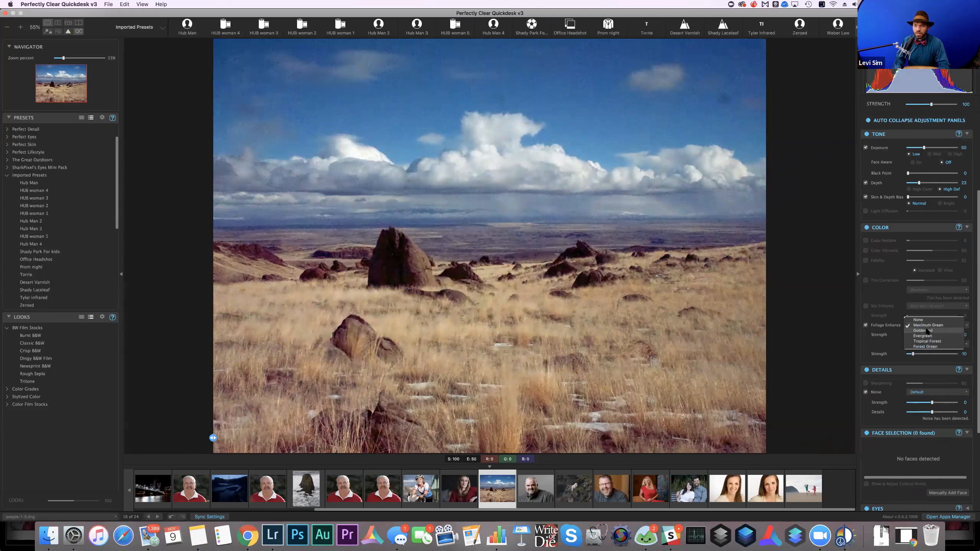
left_click(928, 330)
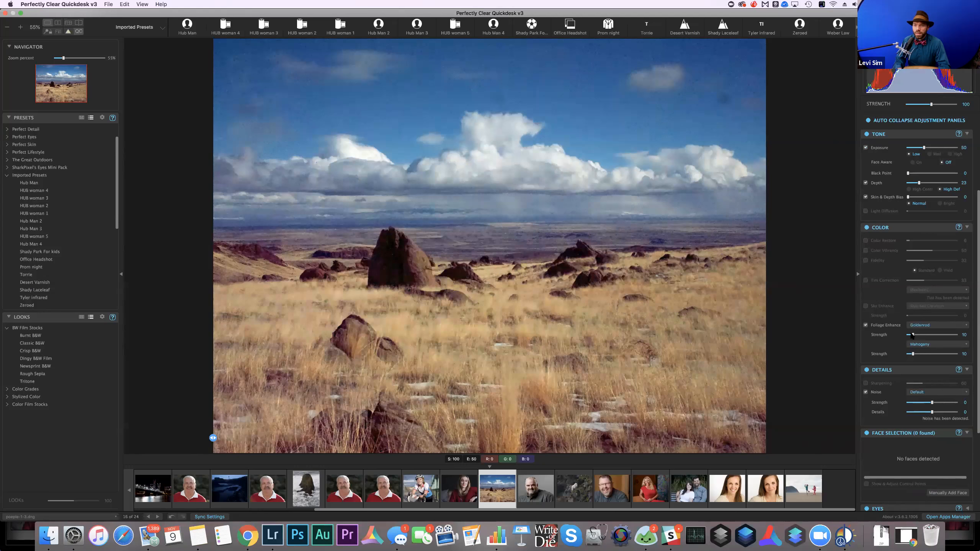
- Set the second Foliage Enhance color to Autumn and adjust its strength to 28
left_click(918, 344)
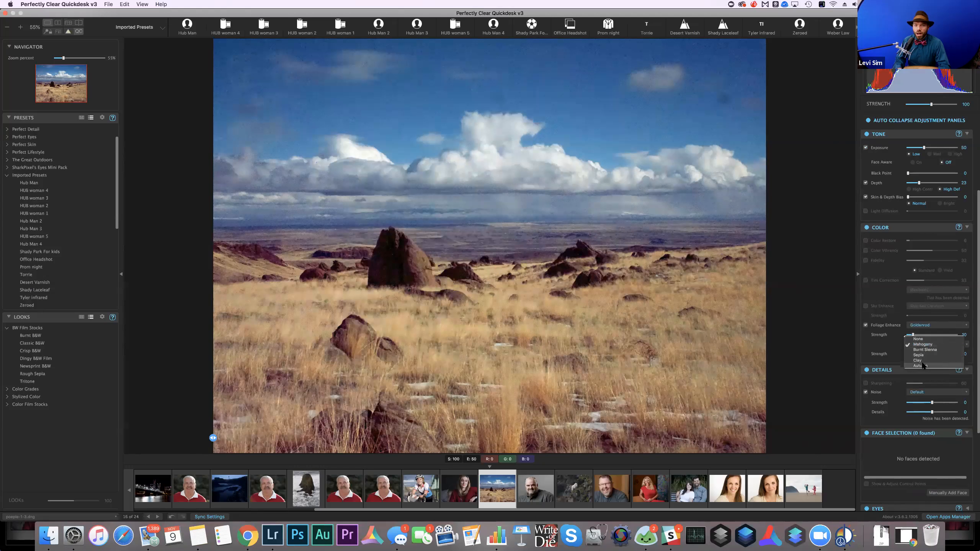
left_click(921, 366)
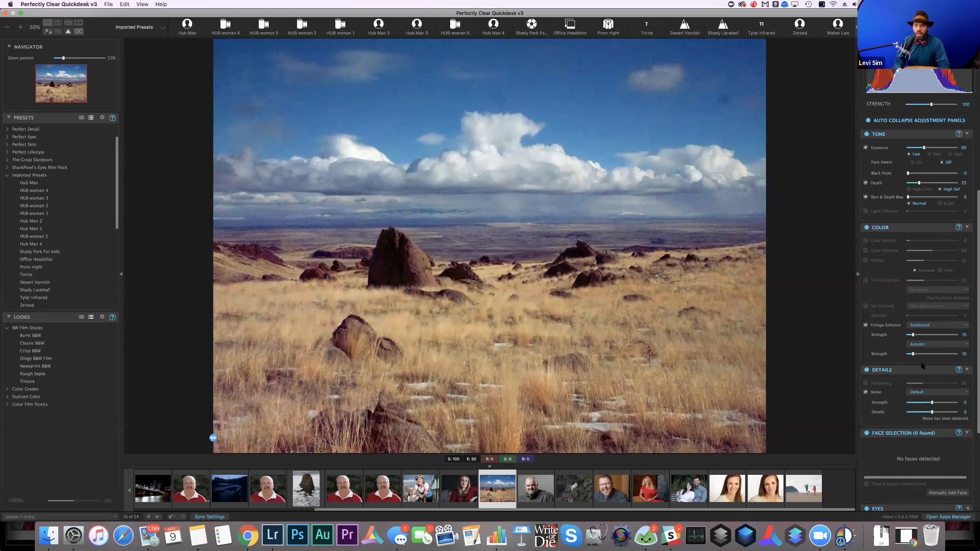
left_click(928, 354)
left_click(937, 354)
left_click(918, 354)
left_click(921, 354)
- Enable Sky Enhance with a strength of about 25 and choose the Blue Sky Royal option
left_click(866, 306)
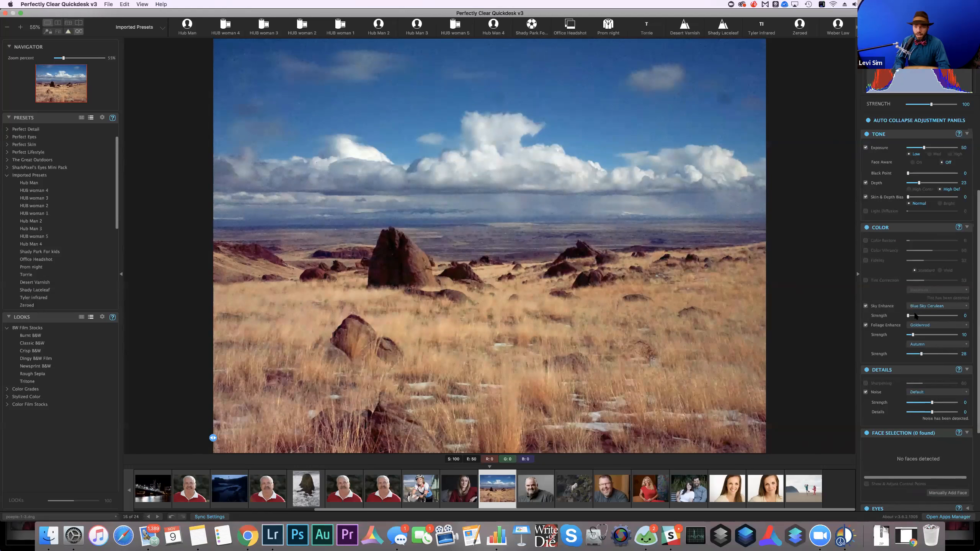
left_click(919, 315)
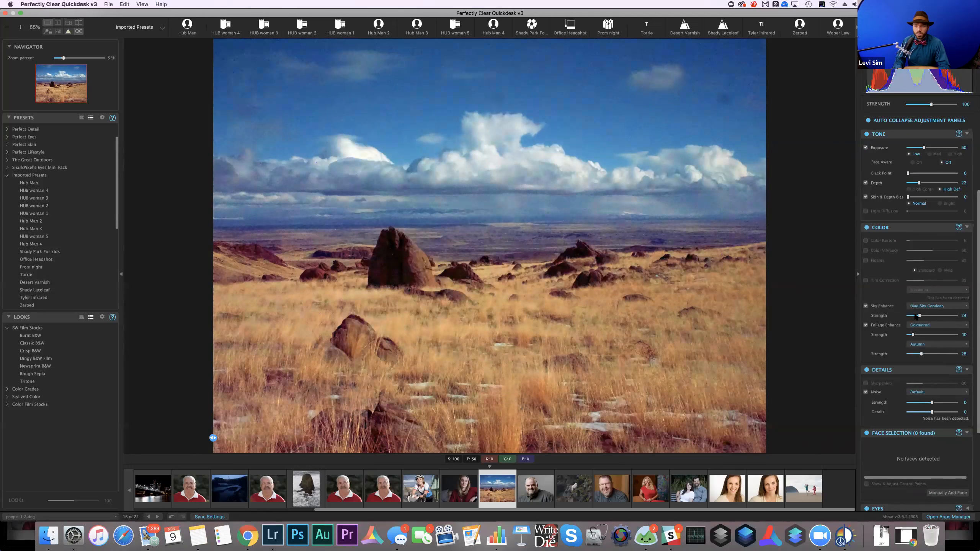
left_click(924, 306)
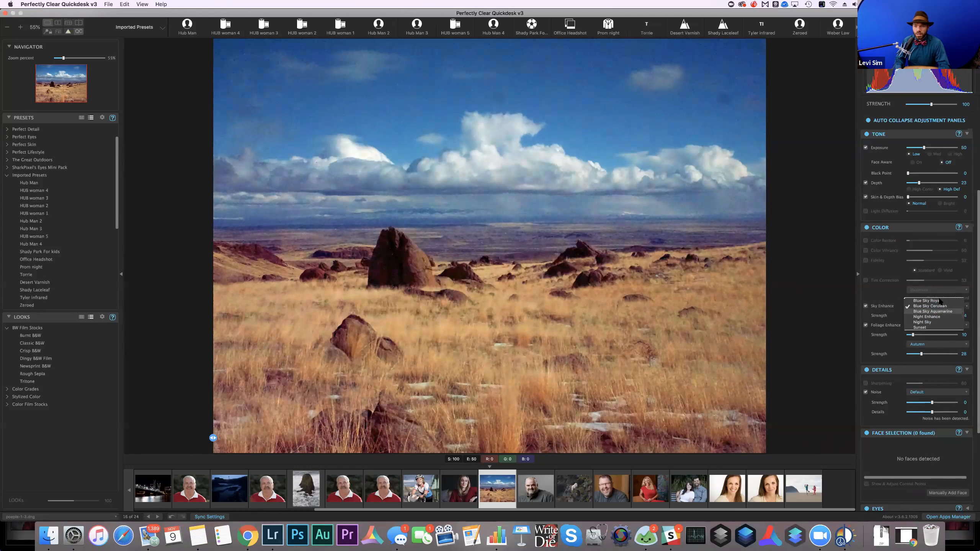
left_click(935, 301)
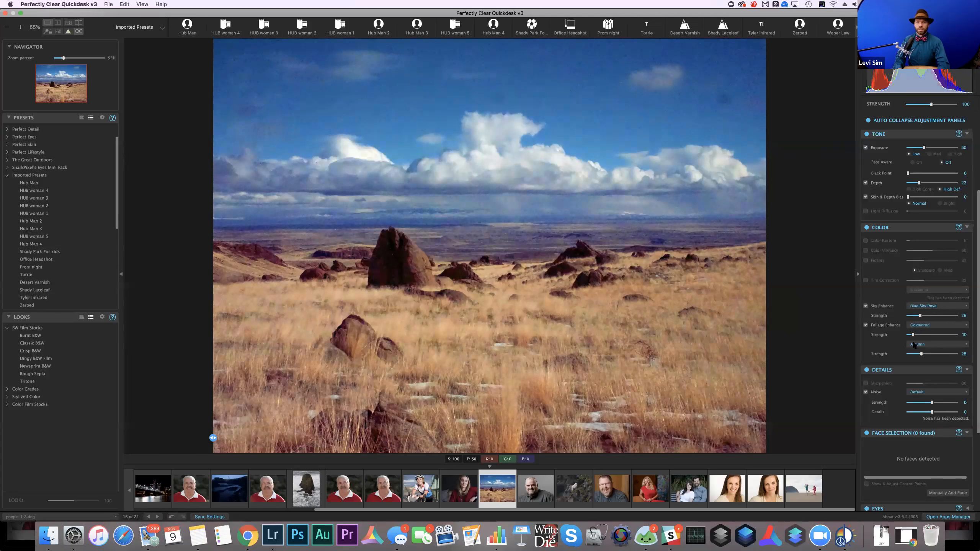
- Compare the desert landscape before and after the corrections across the image
left_click(449, 420)
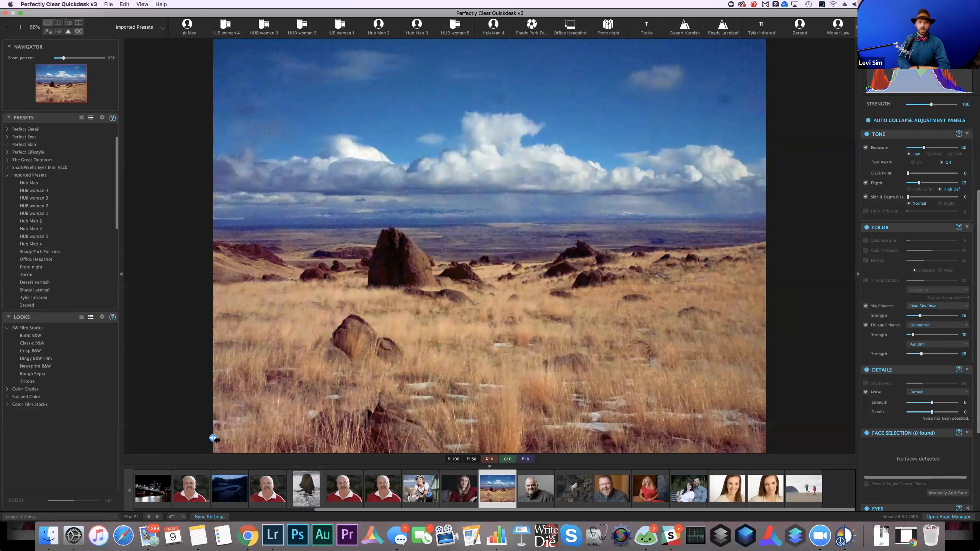
left_click_drag(213, 438, 187, 404)
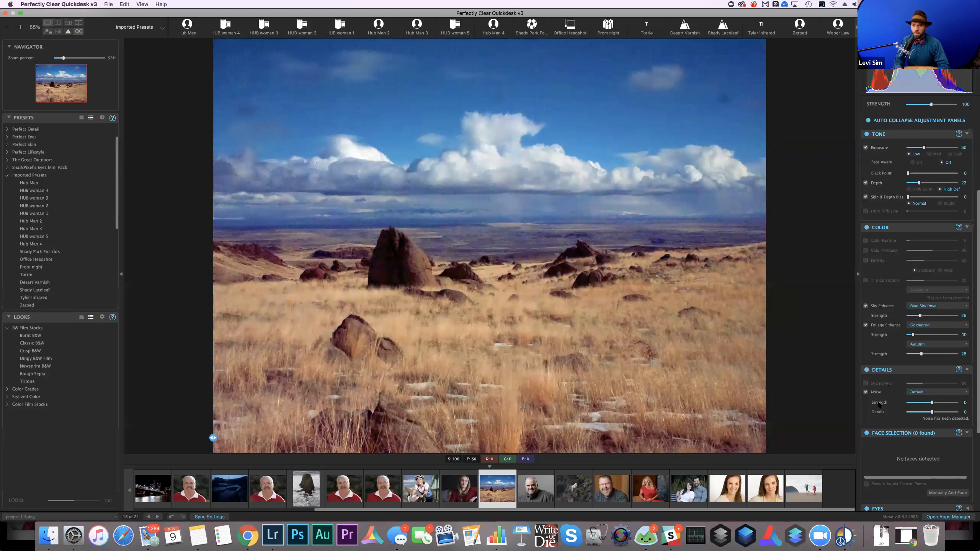
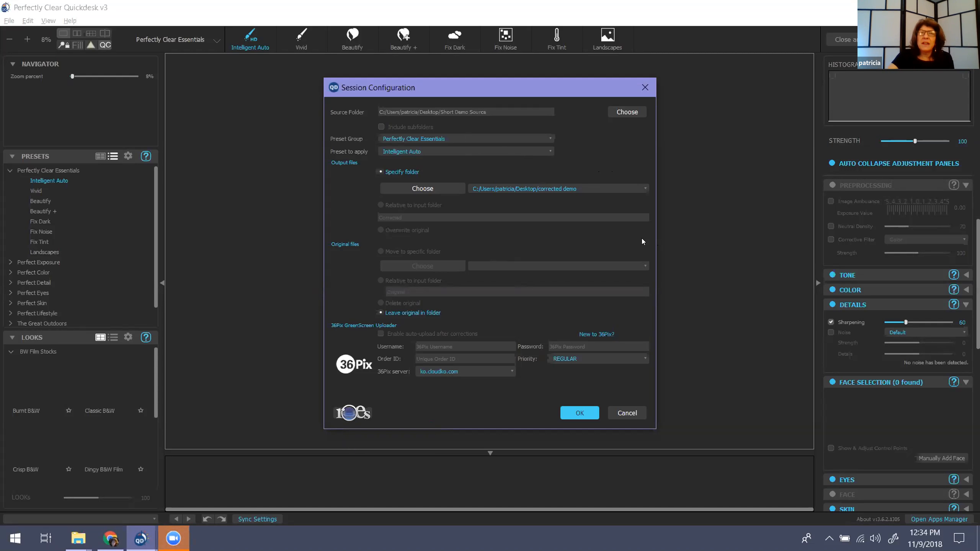
- Choose the My outdoor presets group for the session and check which presets it offers
left_click(551, 134)
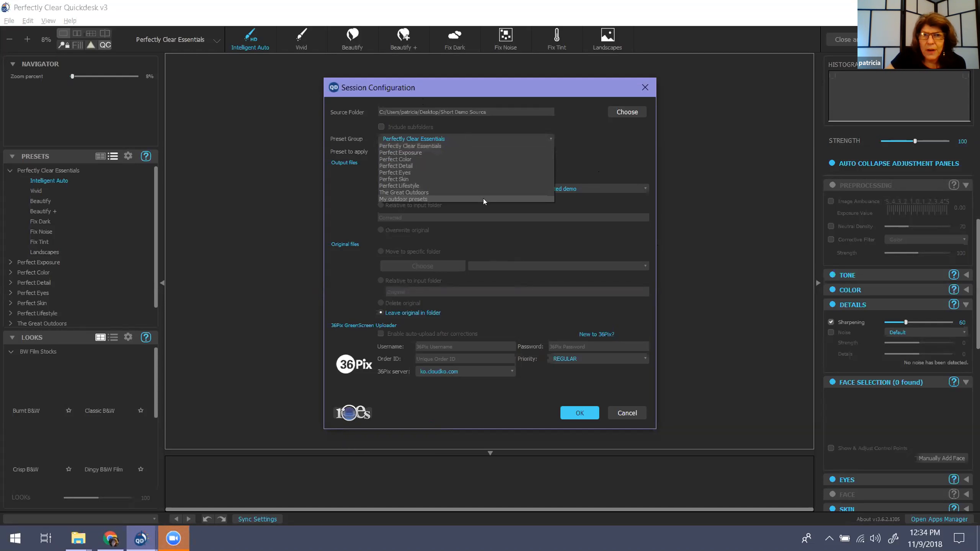
left_click(483, 199)
left_click(548, 150)
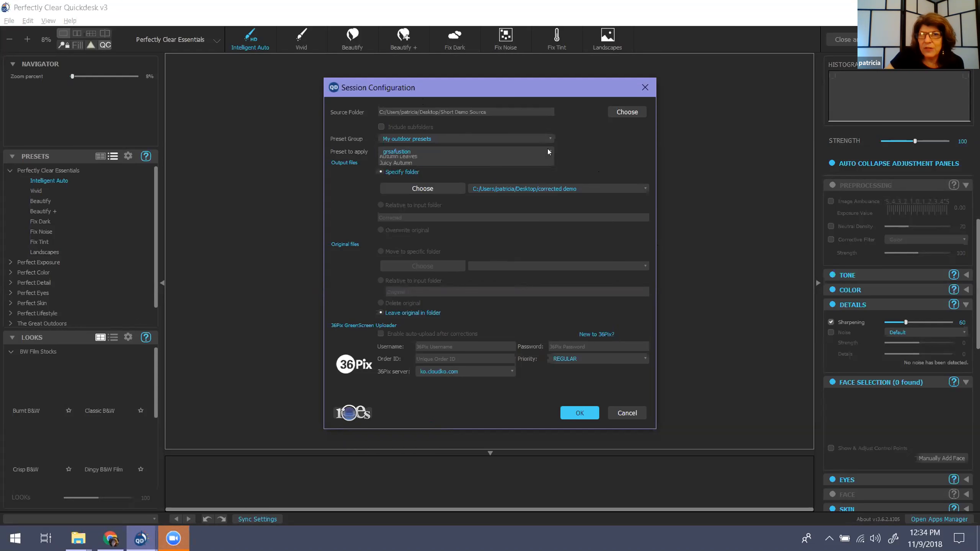
left_click(547, 150)
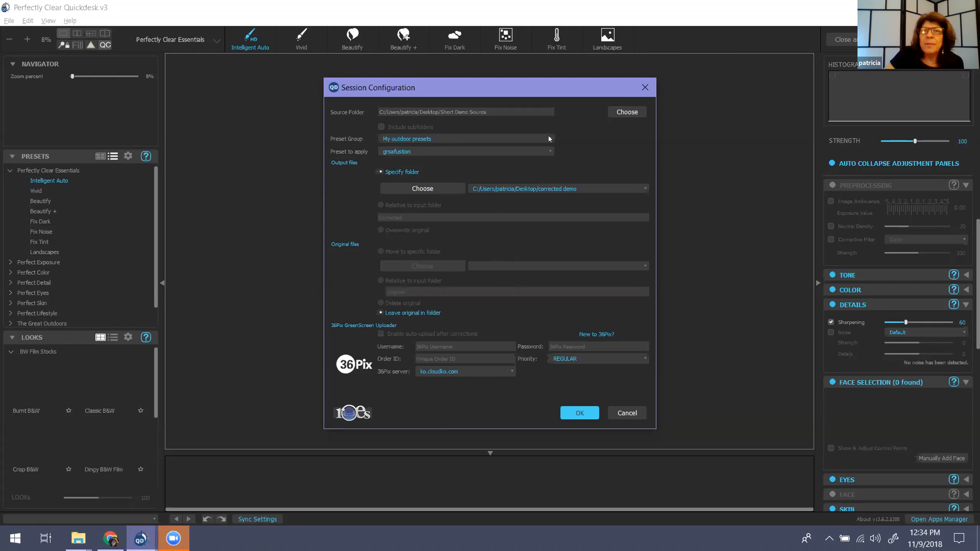
- Set the session's preset group back to Perfectly Clear Essentials and start the session, opening the RAW files with default settings
left_click(549, 139)
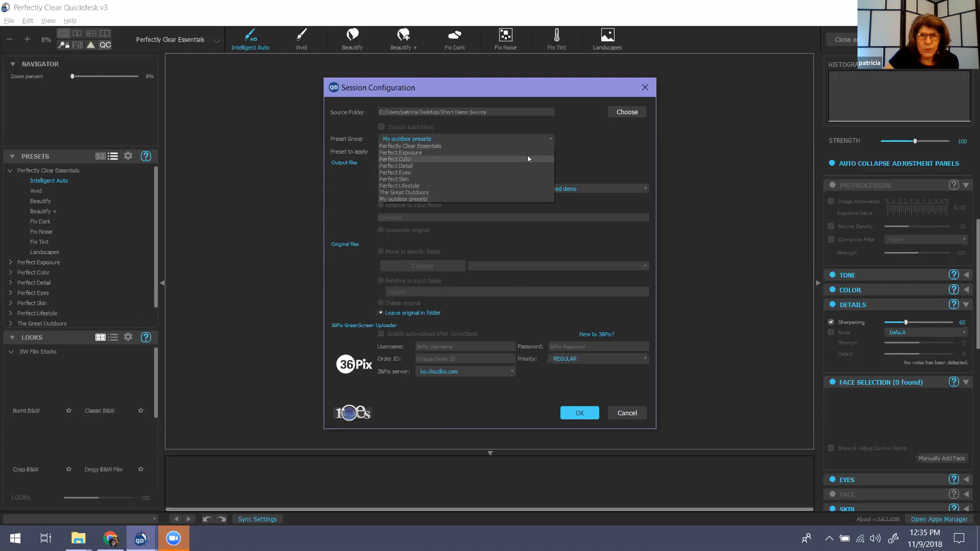
left_click(531, 146)
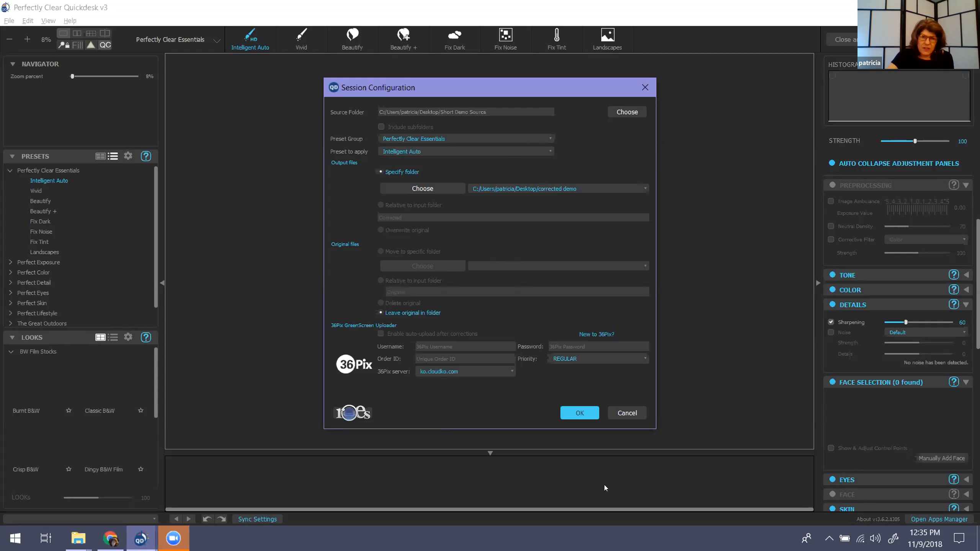
left_click(580, 413)
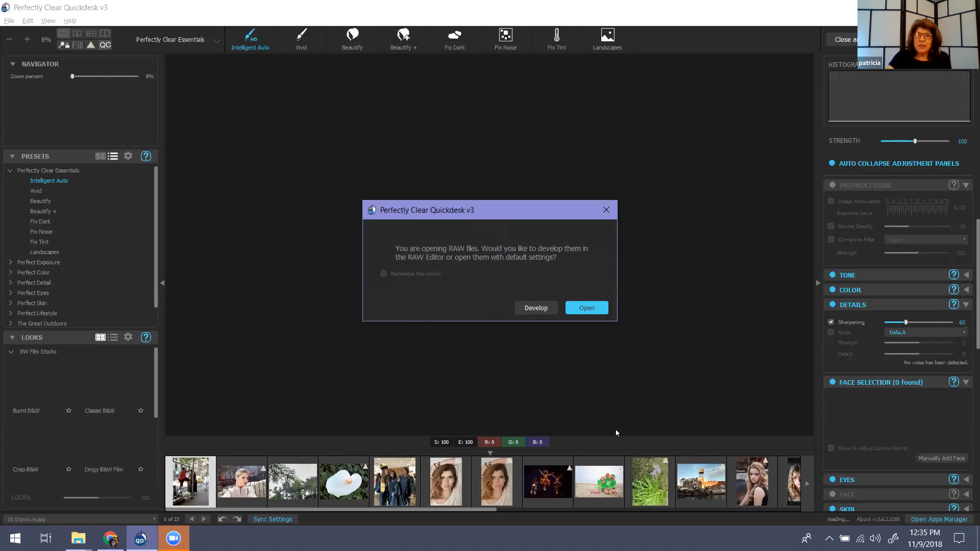
left_click(604, 308)
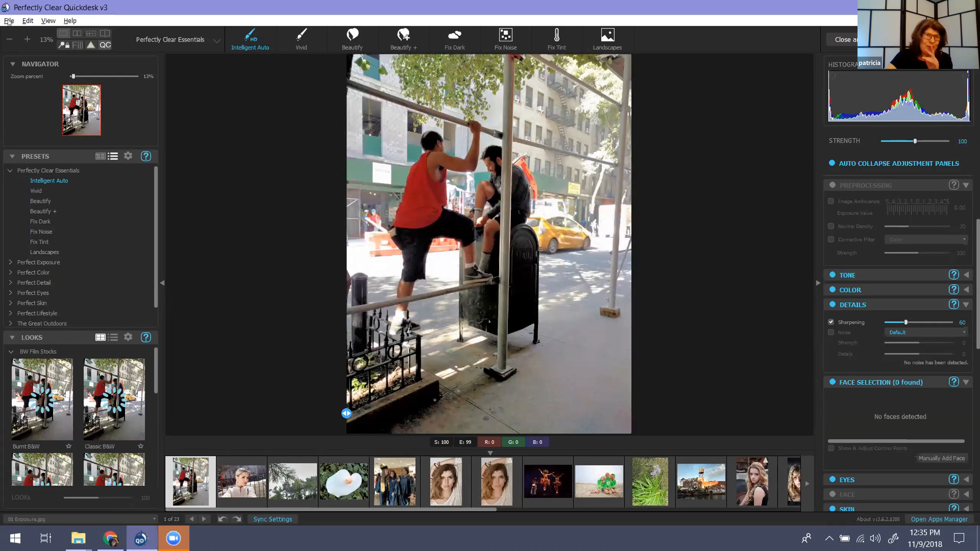
- Start a new session with the Desktop folder QD Demo Source as source and open its RAW files with default settings
left_click(24, 91)
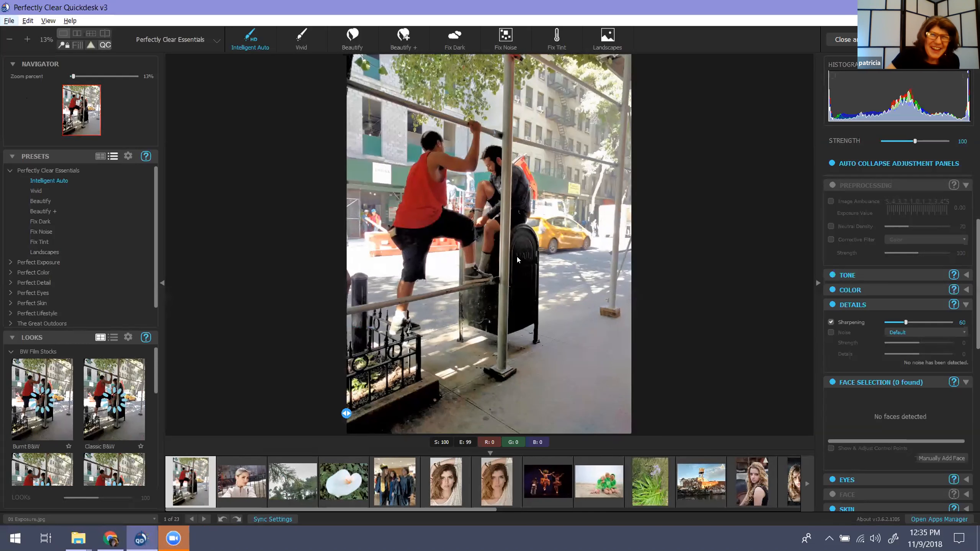
left_click(477, 246)
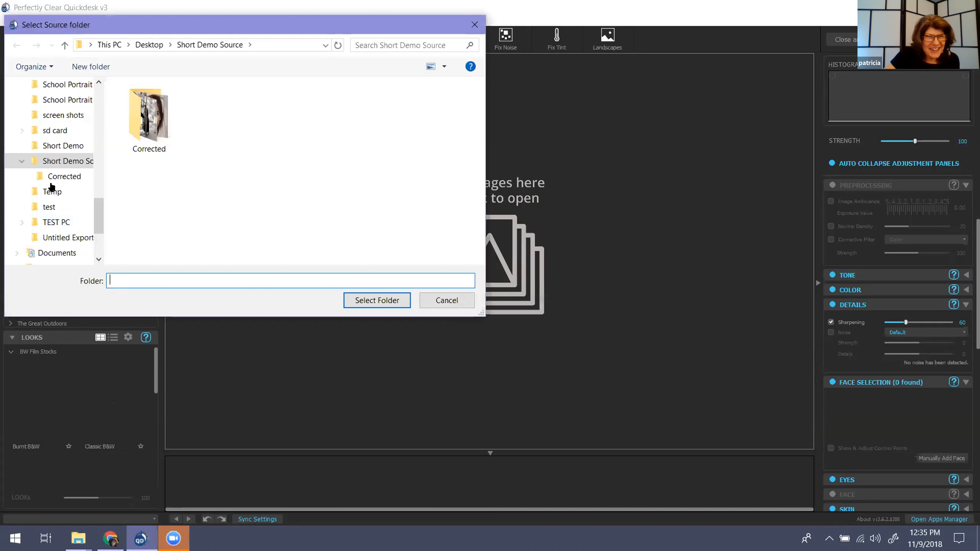
scroll(64, 166, "up", 4)
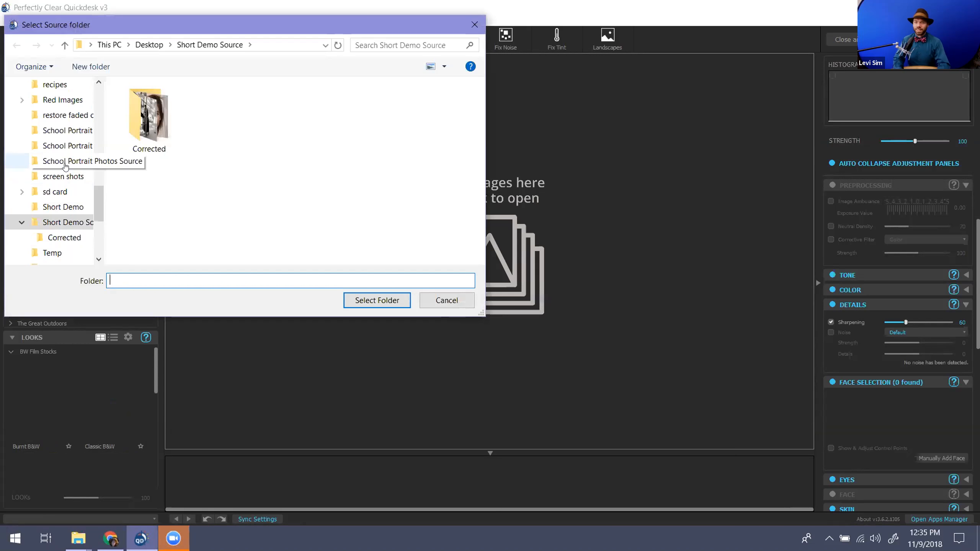
scroll(64, 167, "down", 1)
scroll(67, 154, "up", 4)
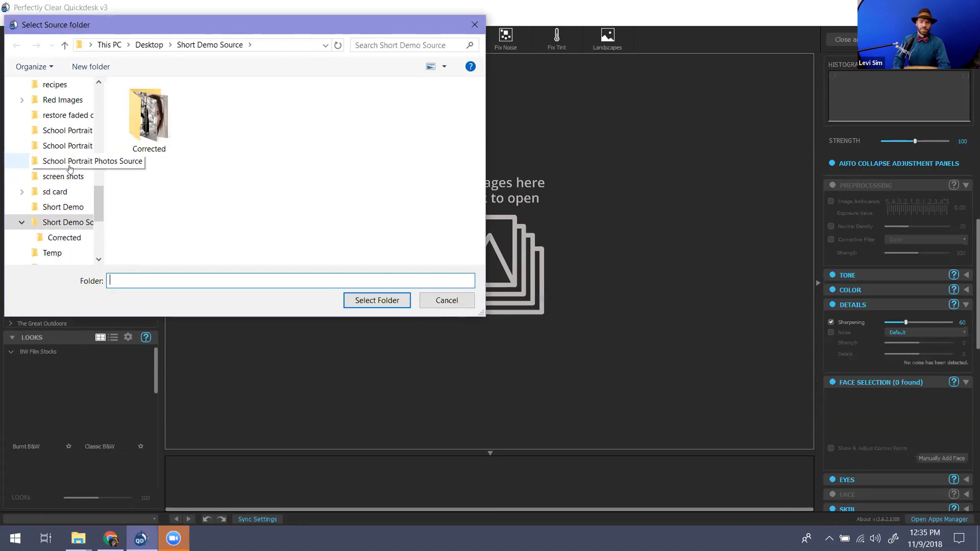
left_click(66, 115)
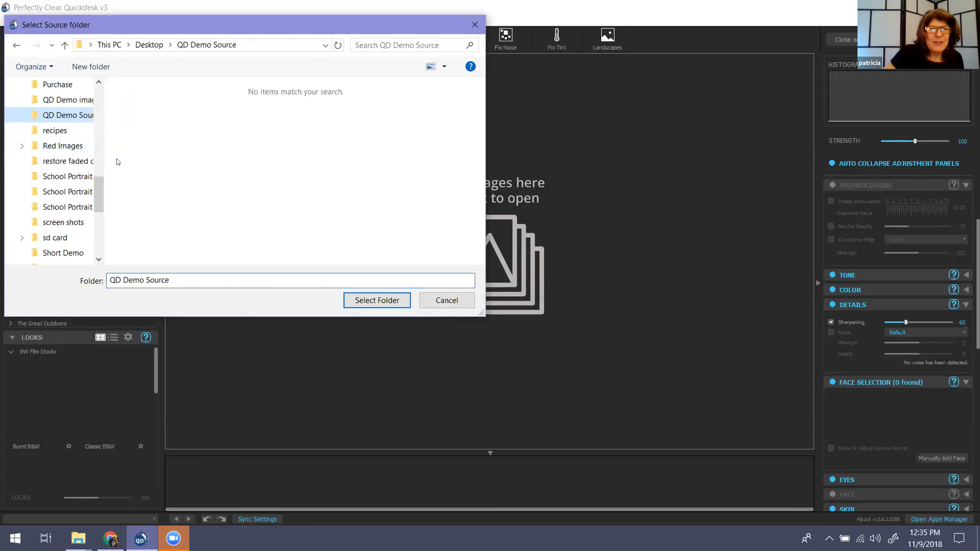
left_click(381, 300)
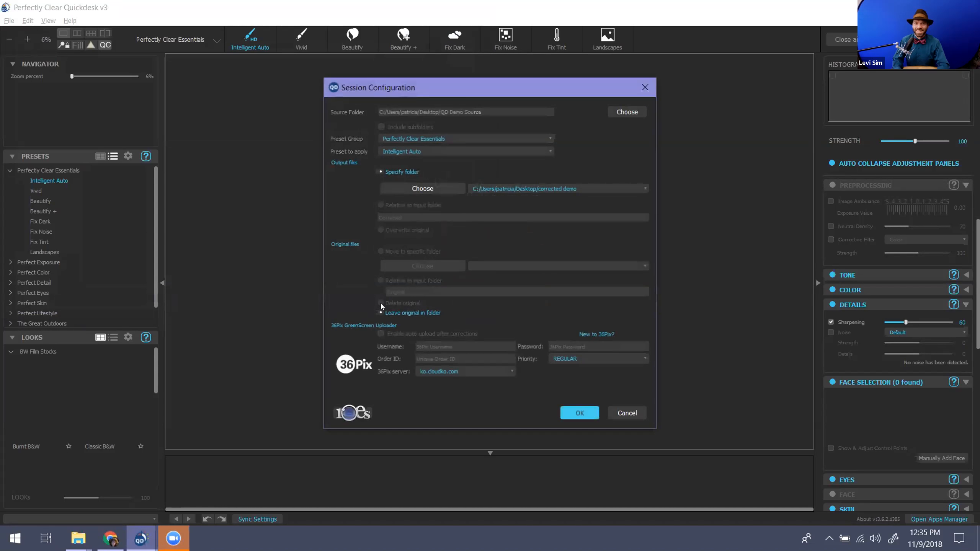
left_click(576, 413)
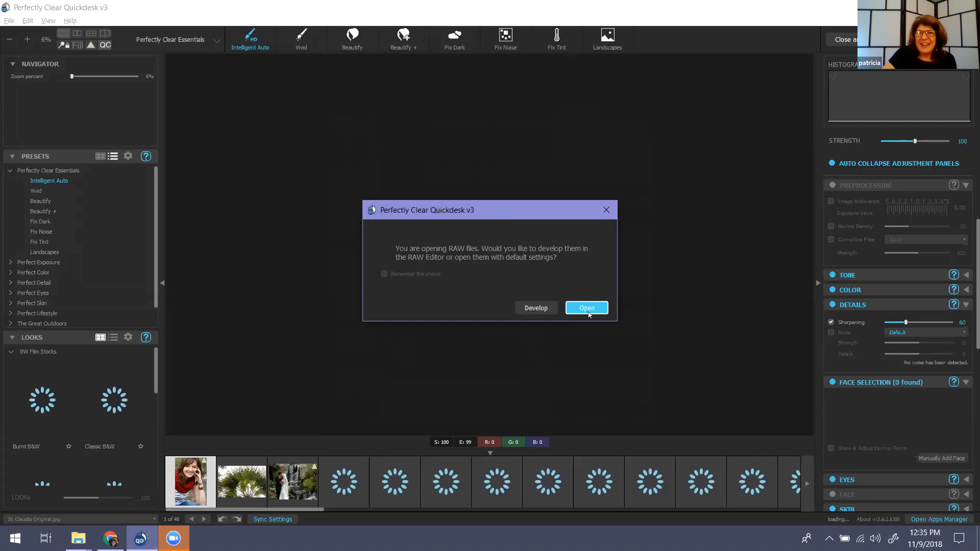
left_click(587, 309)
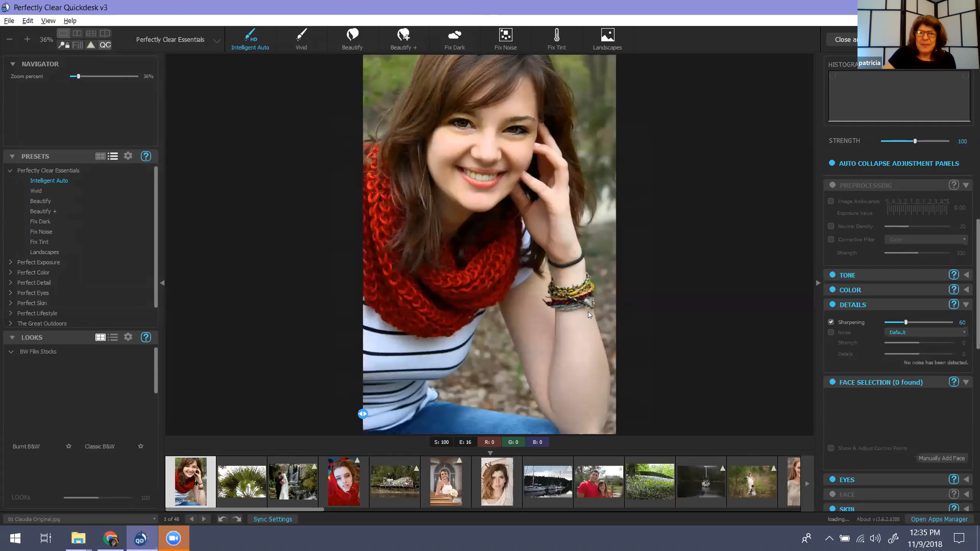
- Compare the six-image grid, side-by-side and split before/after views of the red-scarf portrait, and finish in the six-image grid
left_click(93, 35)
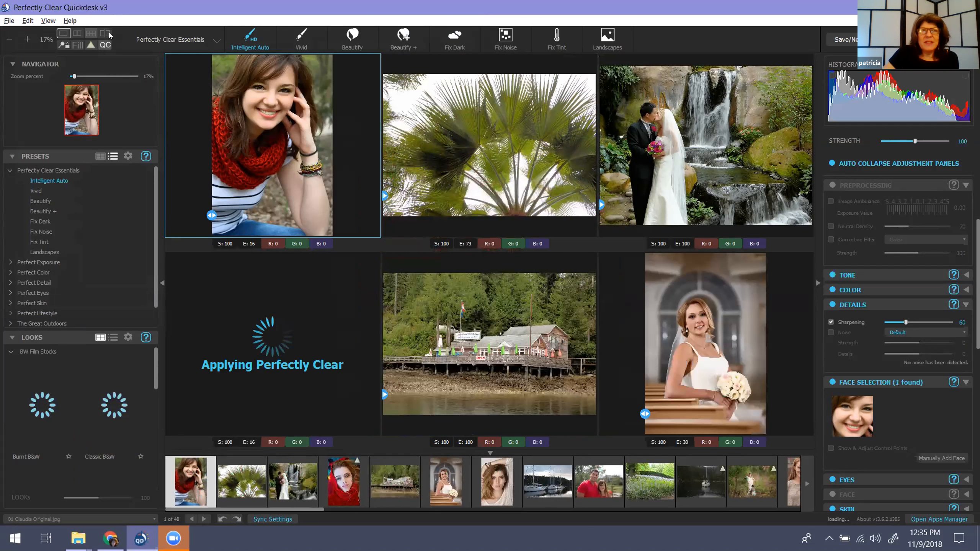
left_click(78, 33)
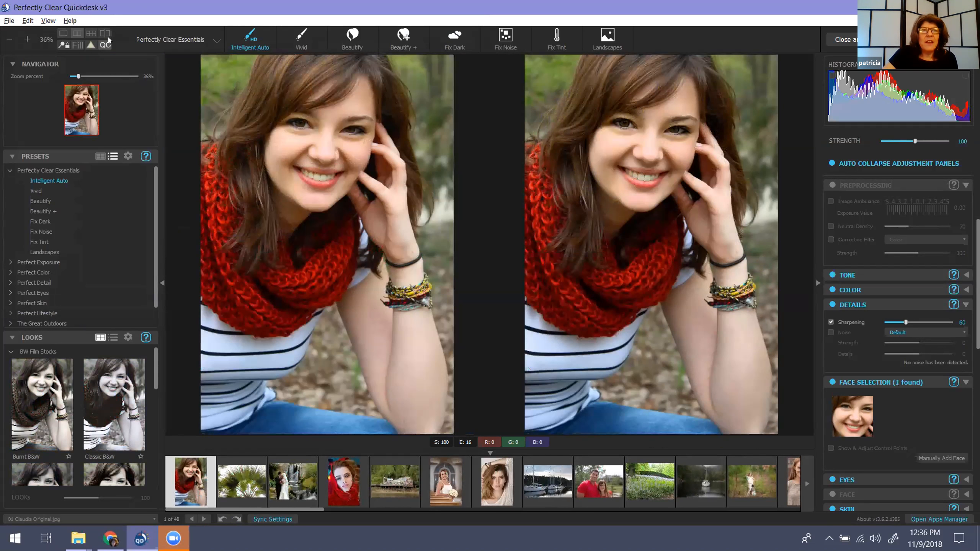
left_click(104, 34)
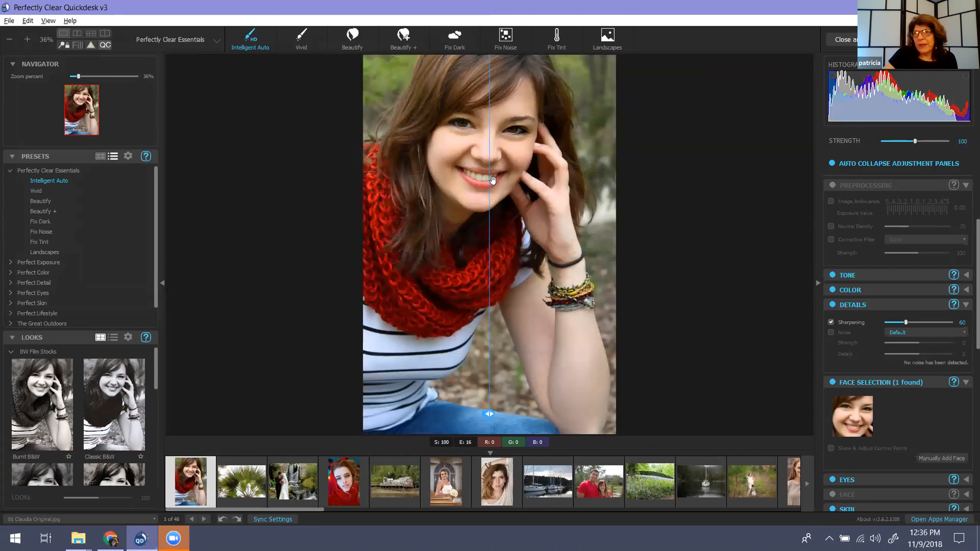
left_click(91, 35)
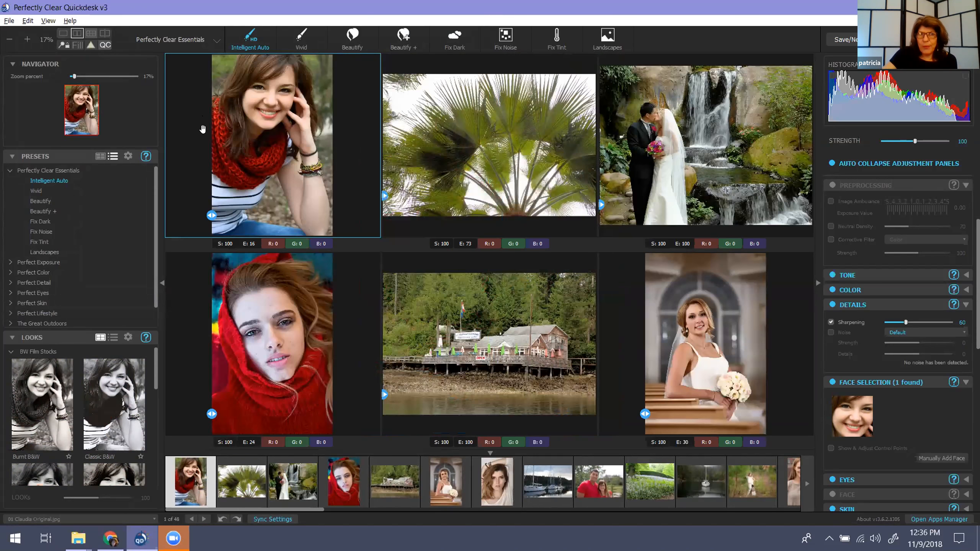
- Review the first six images in the grid one by one, and save them to advance to the next six
left_click(506, 154)
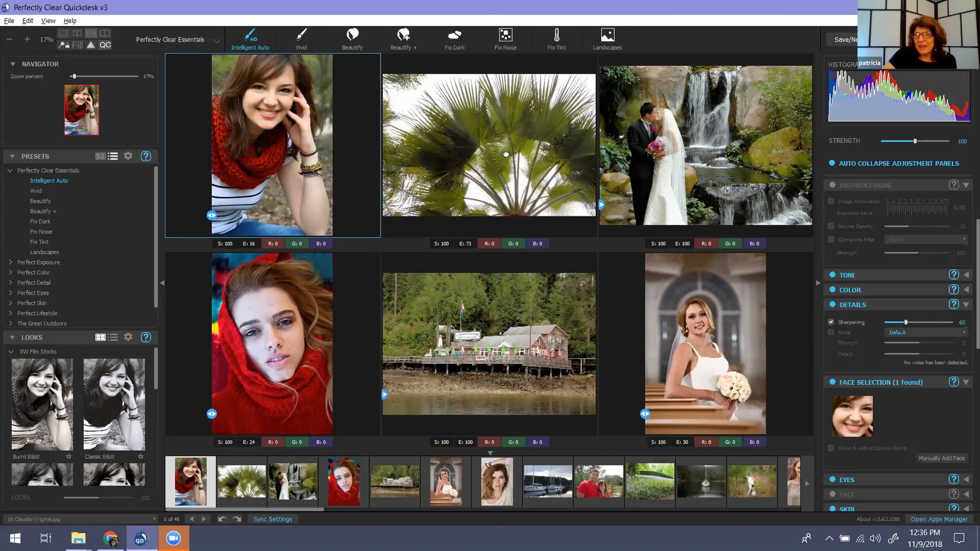
left_click(702, 130)
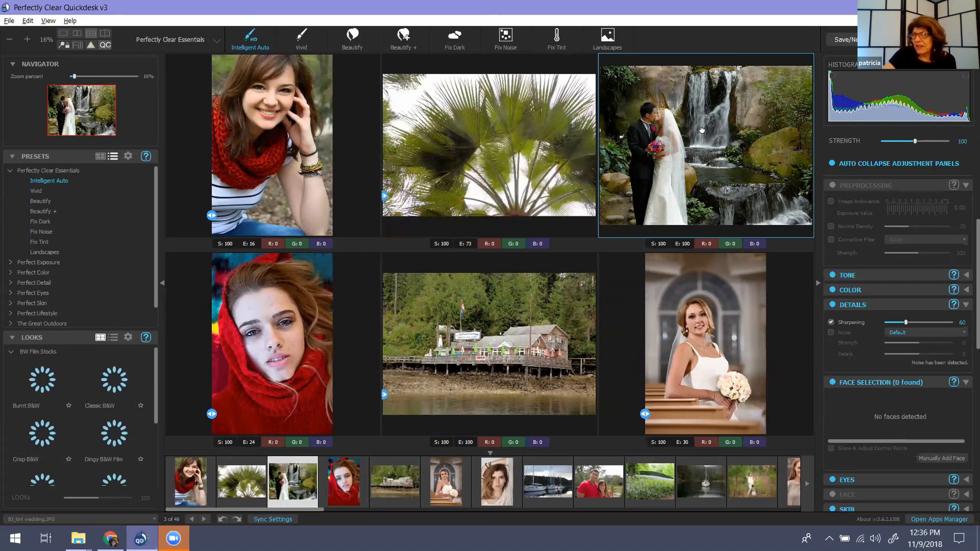
left_click(291, 323)
left_click(471, 327)
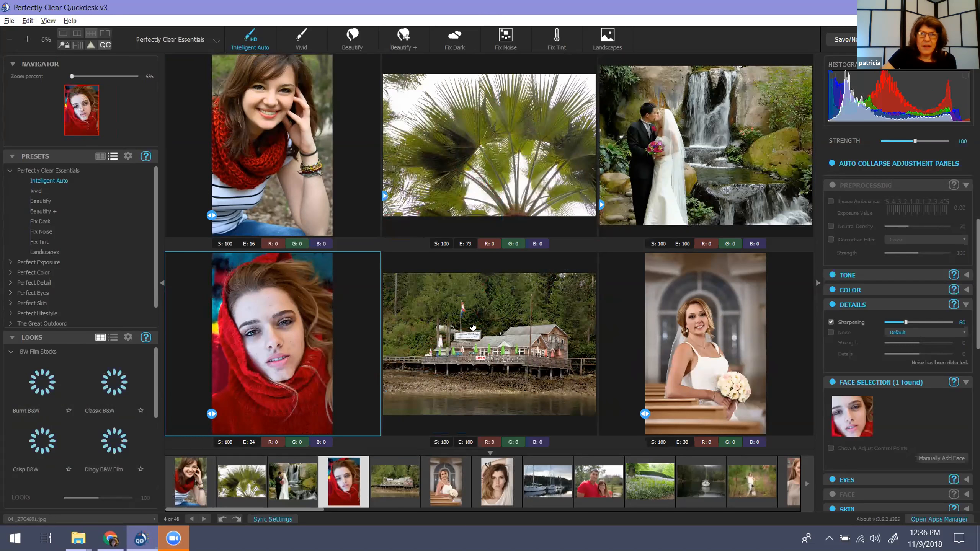
left_click(693, 323)
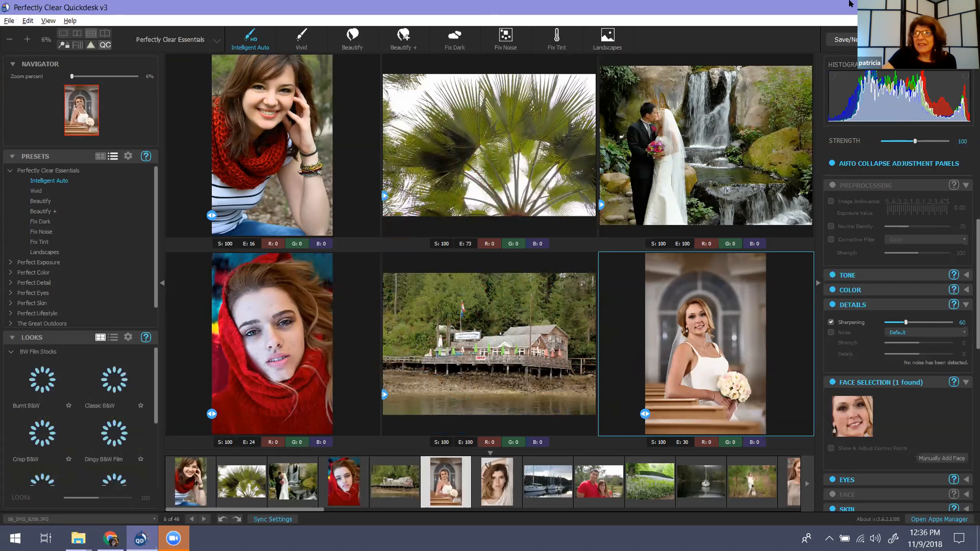
left_click(845, 39)
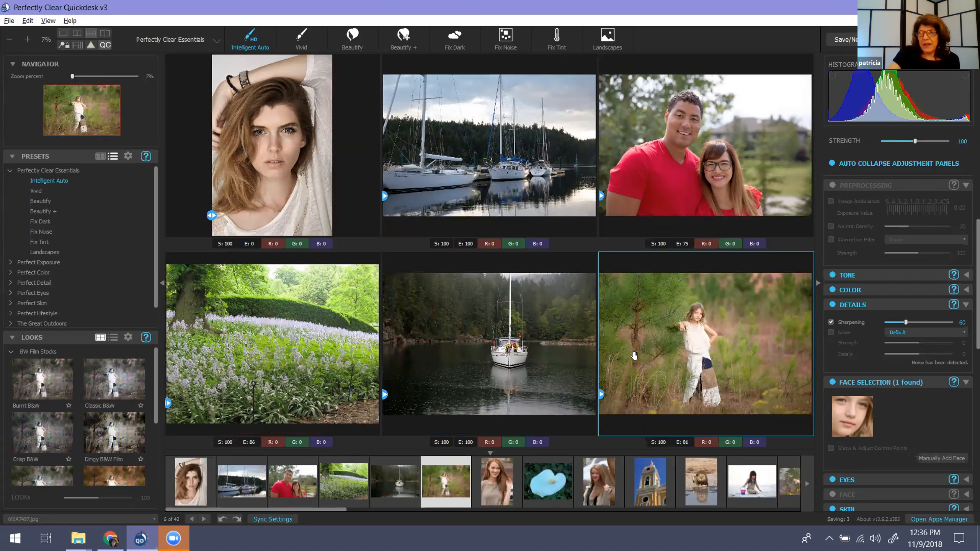
- Check the sailboat and garden images in the grid and show the couple in red shirts in single-image view
left_click(537, 356)
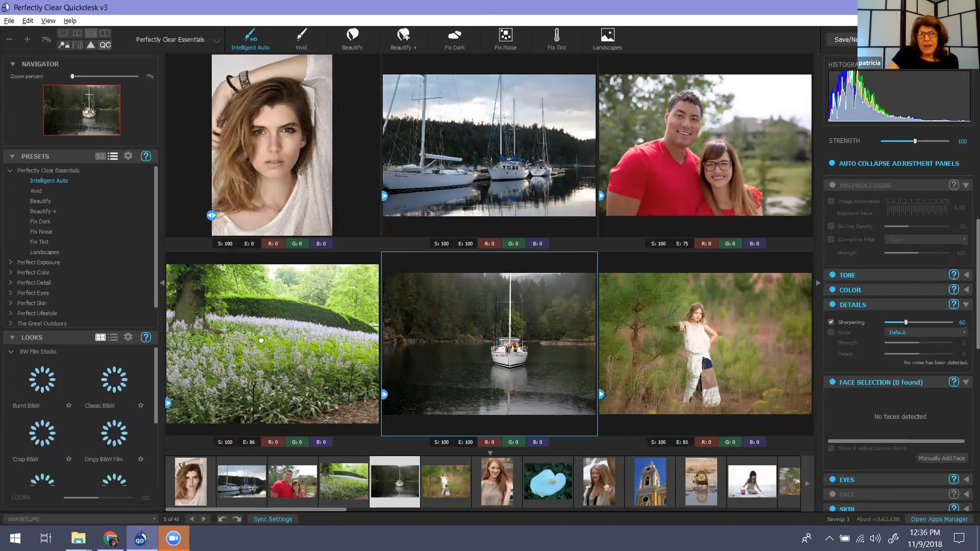
left_click(261, 339)
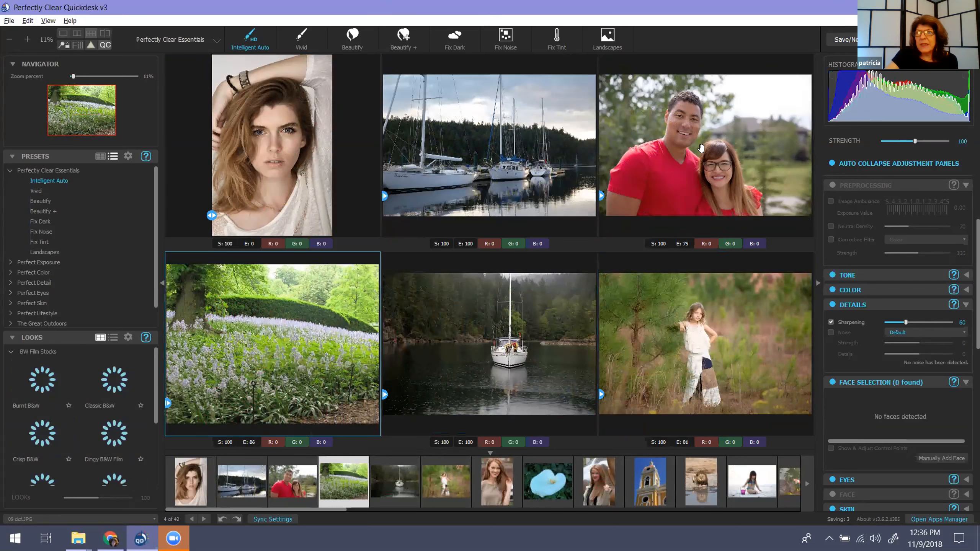
key("Left")
left_click(63, 34)
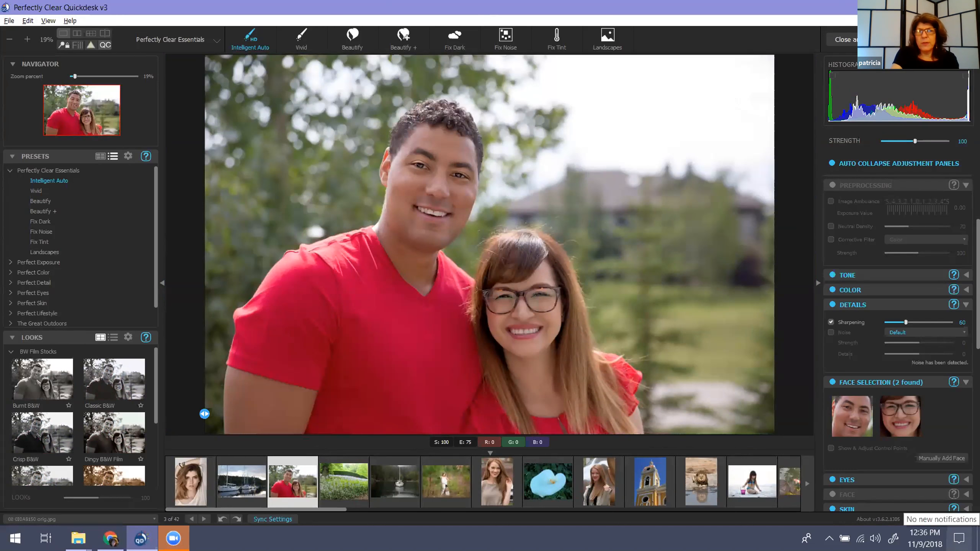
- Inspect the couple's portrait up close at 50% magnification and return it to the full view
key("ctrl+plus")
key("ctrl+plus")
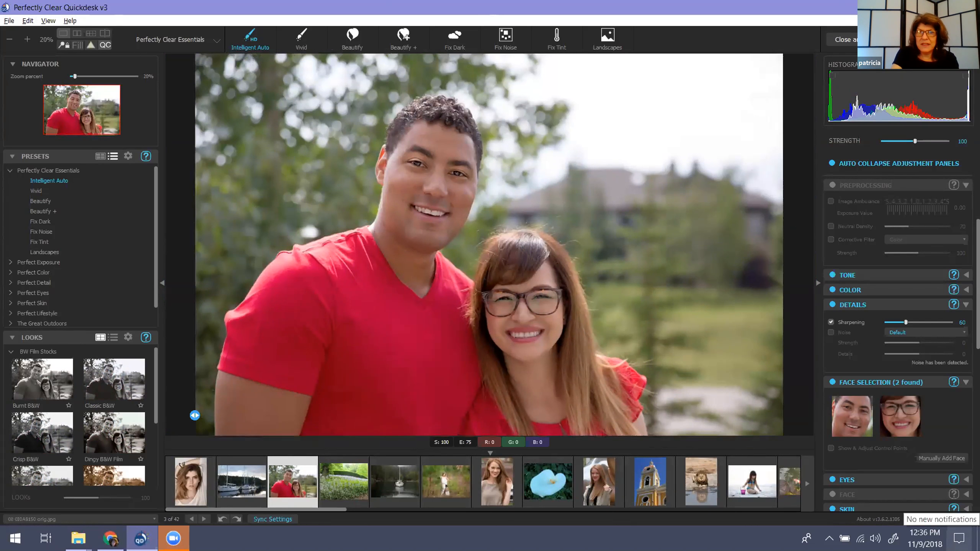
key("ctrl+minus")
key("ctrl+minus")
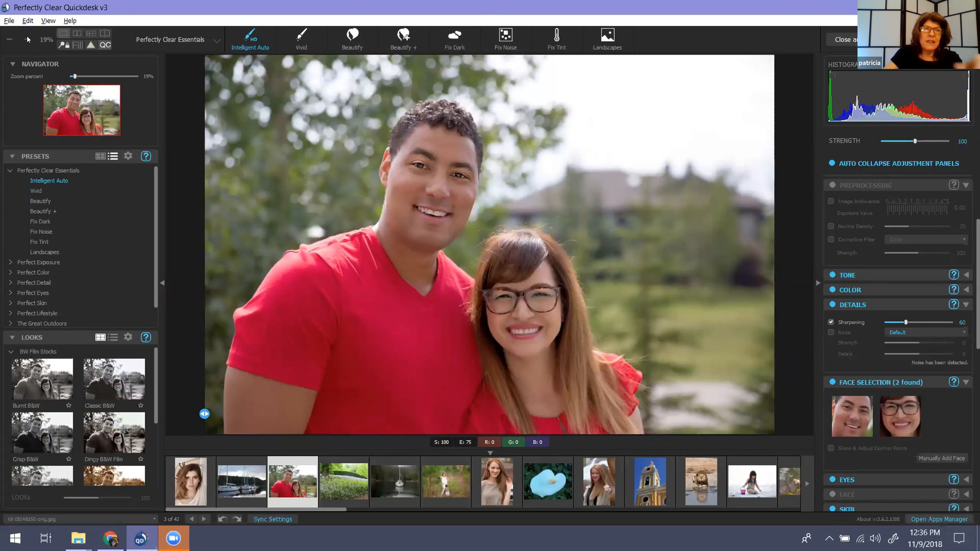
left_click(26, 36)
left_click(26, 36)
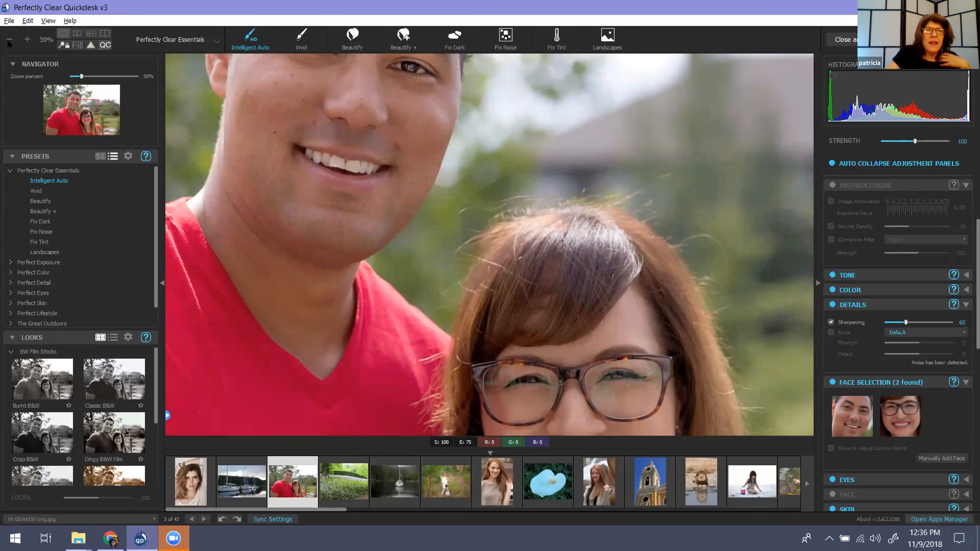
left_click(9, 41)
left_click(9, 41)
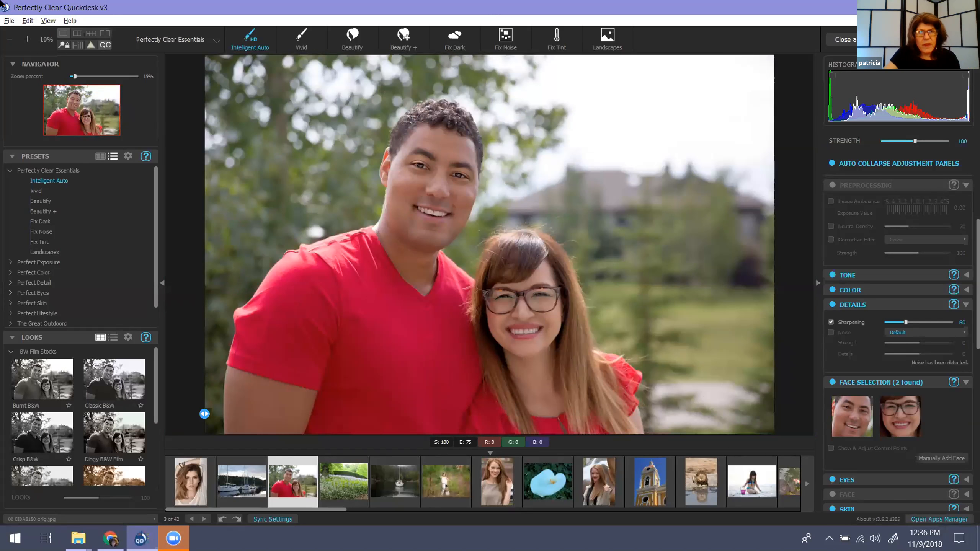
- Return to the six-image grid and inspect all six images together at 30% magnification before restoring their full view
left_click(91, 33)
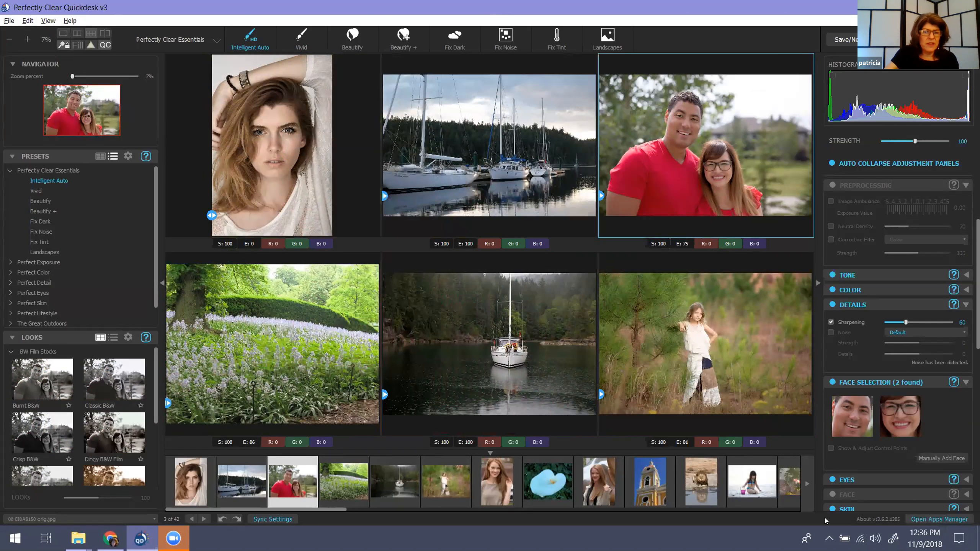
key("ctrl+plus")
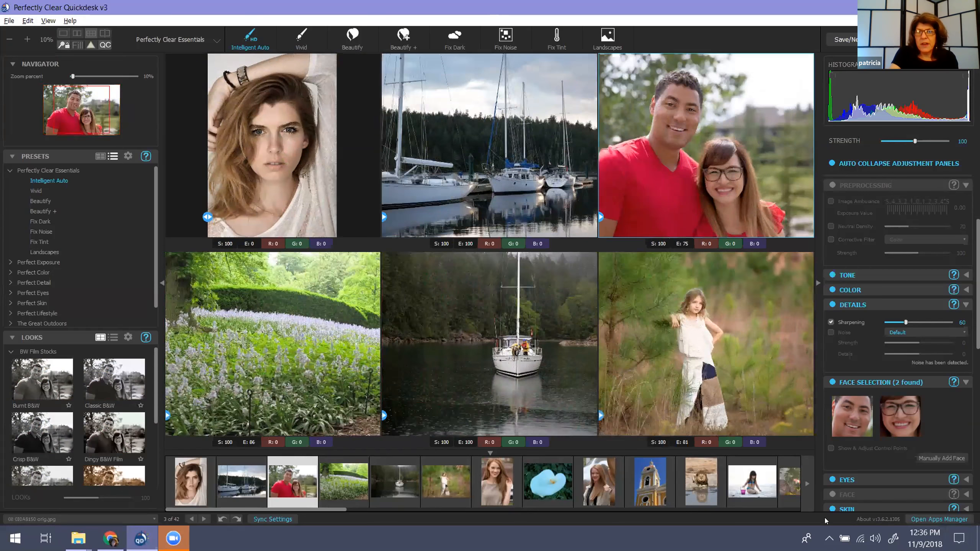
key("ctrl+plus")
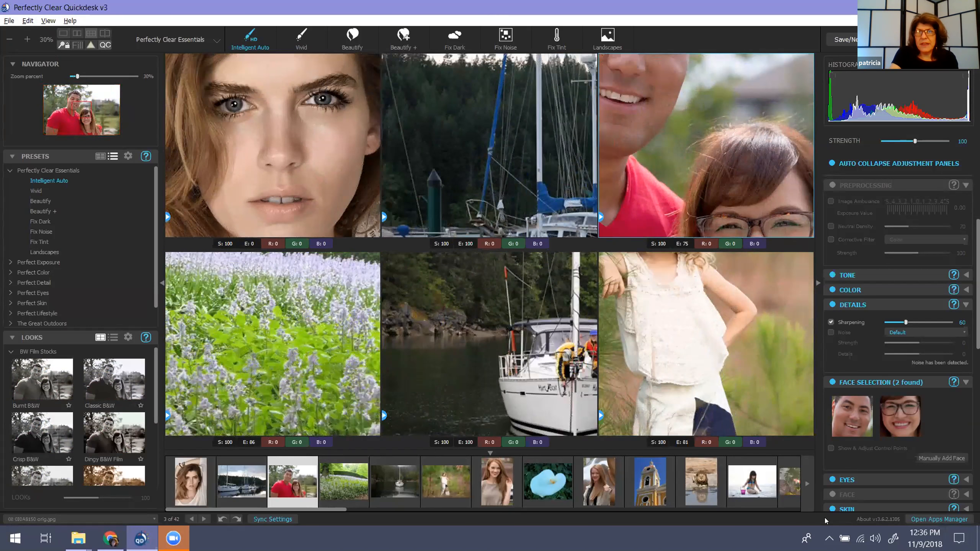
key("ctrl+minus")
key("ctrl+minus")
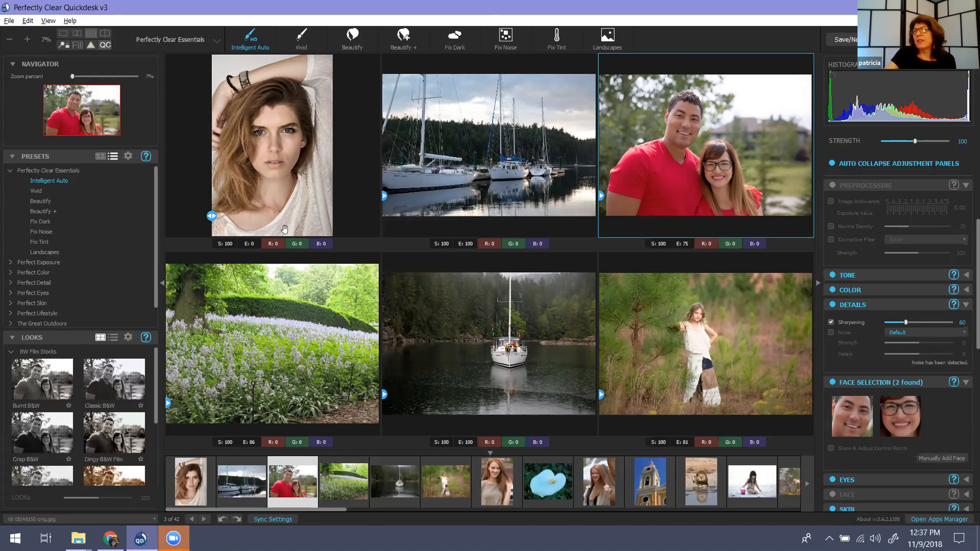
- Collapse the Perfectly Clear Essentials preset group and close all images of the current session
left_click(10, 170)
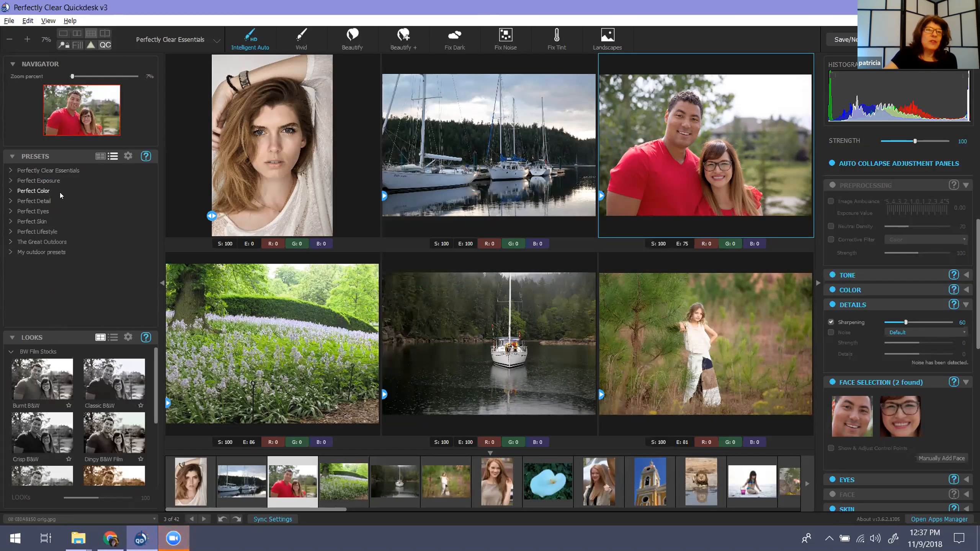
left_click(8, 21)
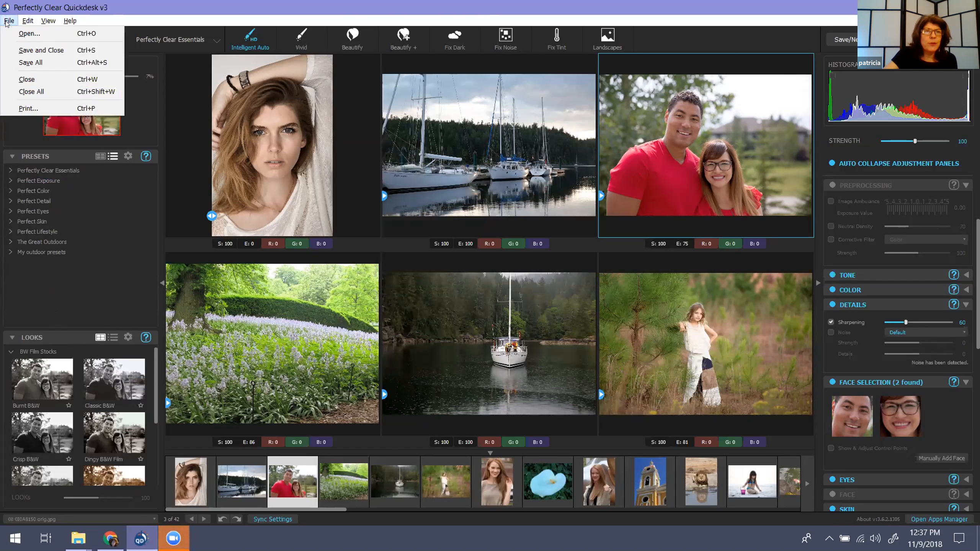
left_click(20, 92)
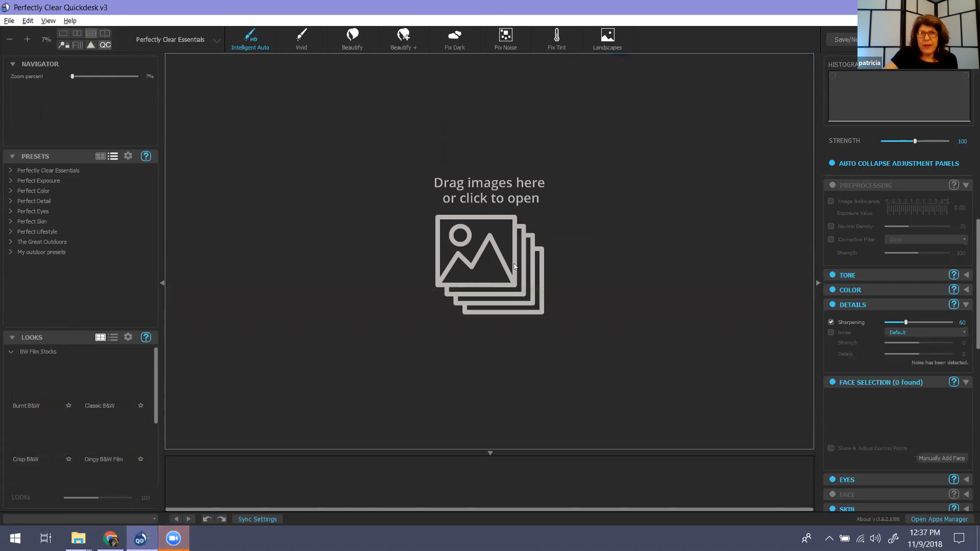
- Start a new session from the School Portrait Photos Source folder, accepting the existing session configuration
left_click(501, 257)
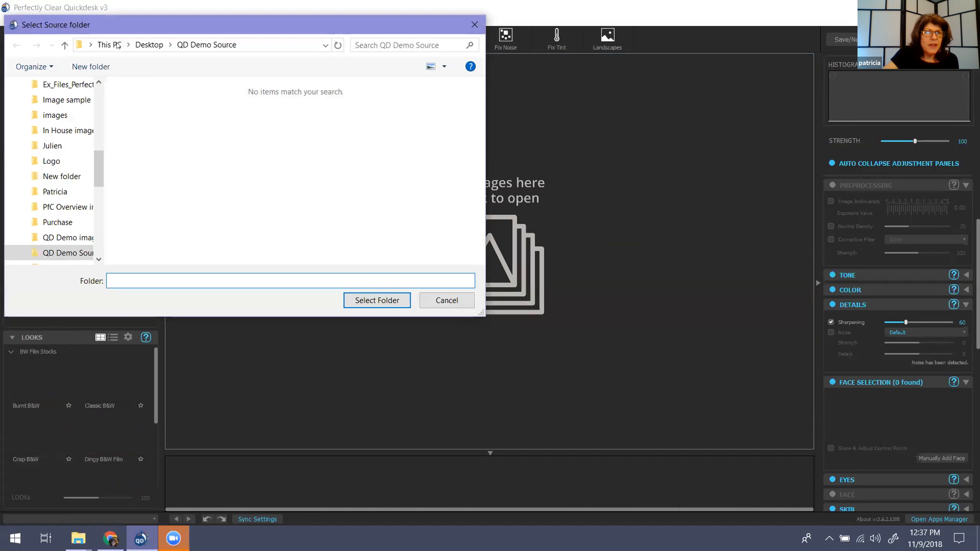
scroll(84, 175, "down", 4)
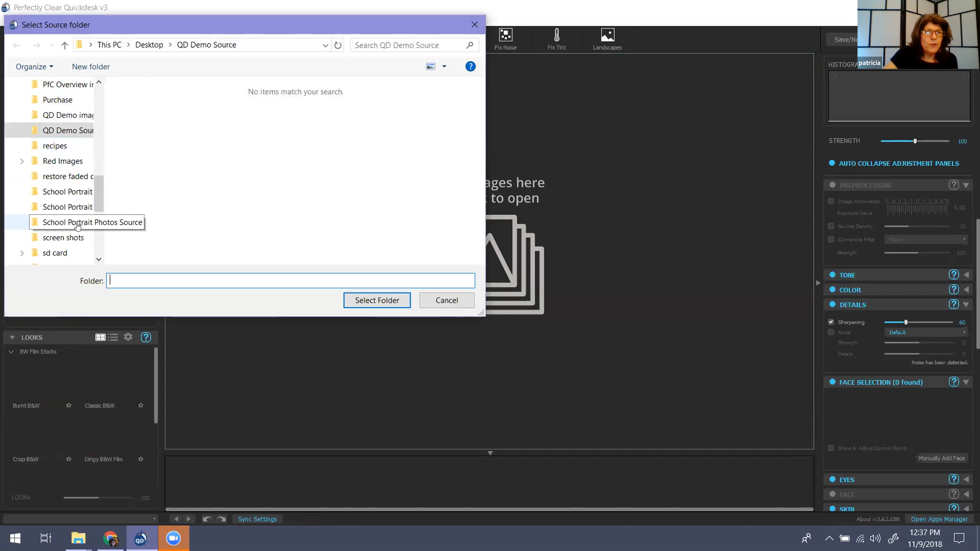
left_click(78, 224)
left_click(371, 300)
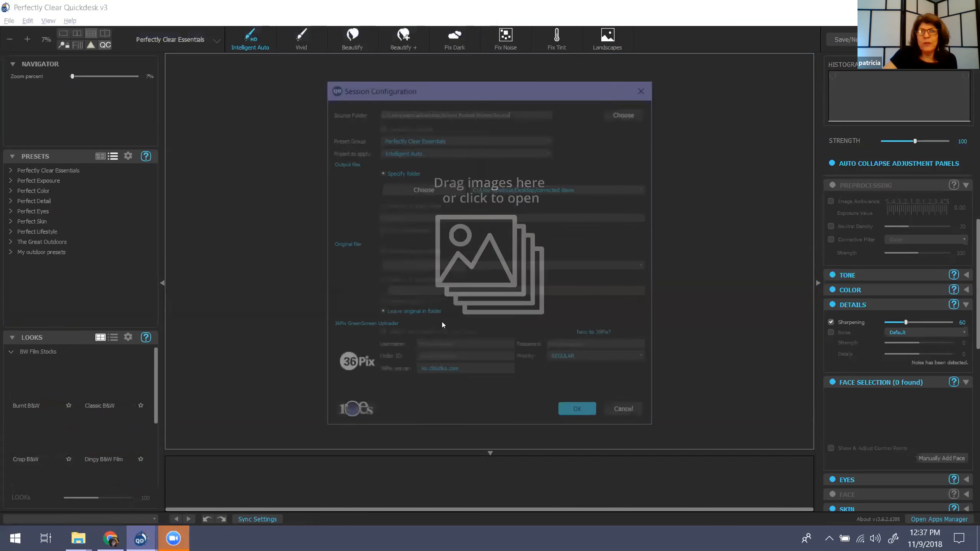
left_click(575, 413)
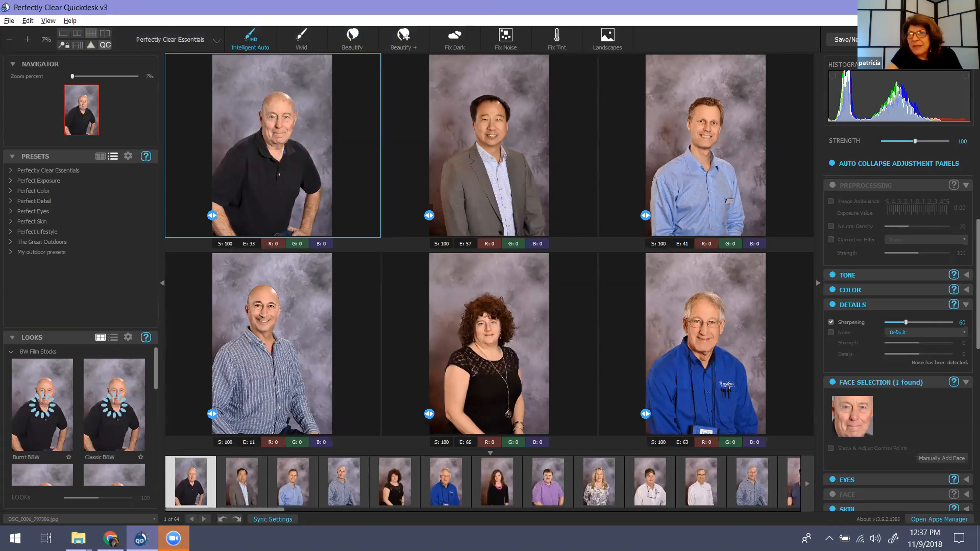
- Collapse the Preprocessing adjustments and show the portrait of the man in the grey suit jacket in single-image view
left_click(966, 186)
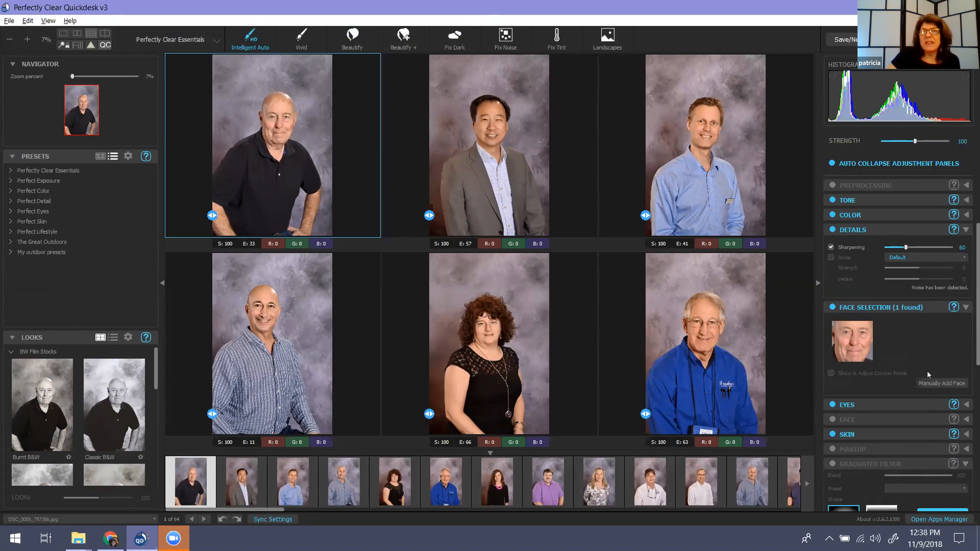
left_click(454, 124)
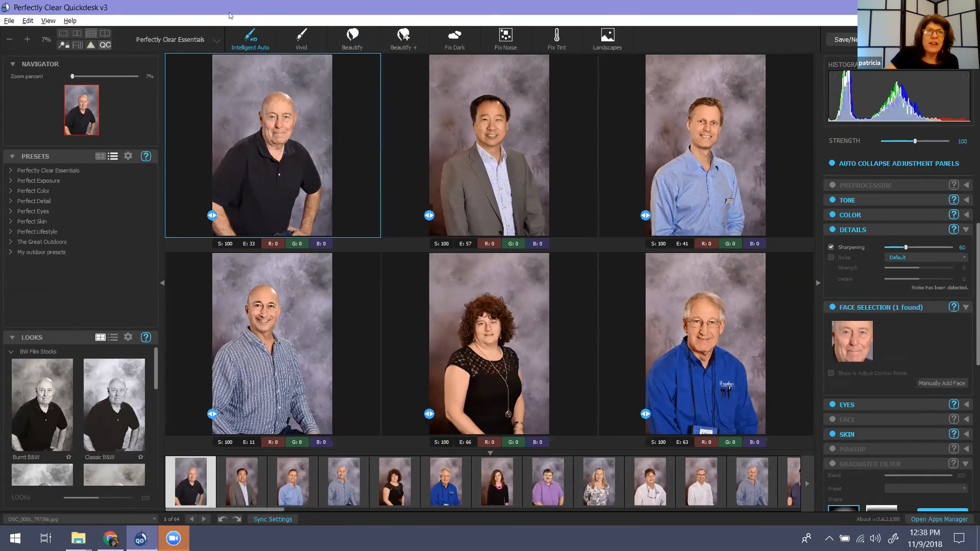
left_click(63, 34)
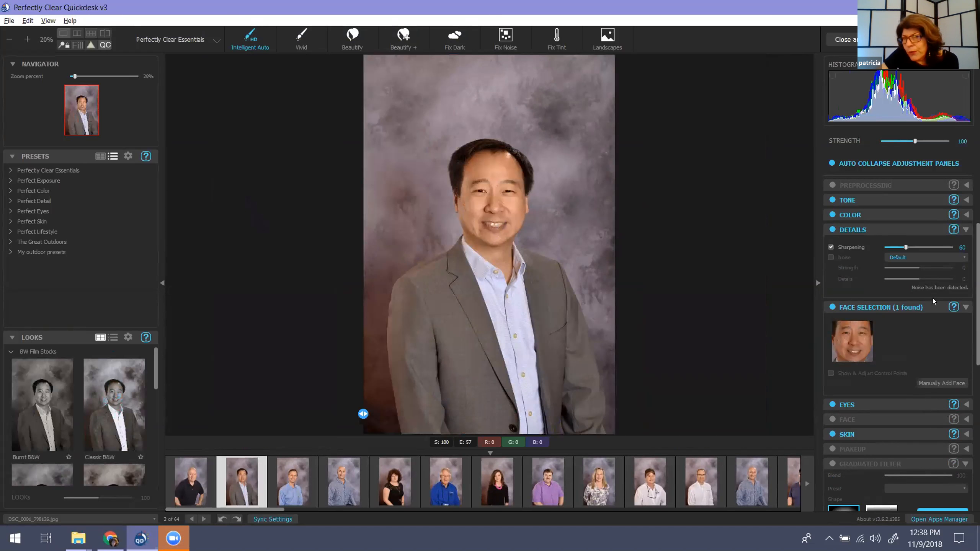
- Enable Tint Correction for the portrait of the man in the gray suit
scroll(932, 298, "down", 1)
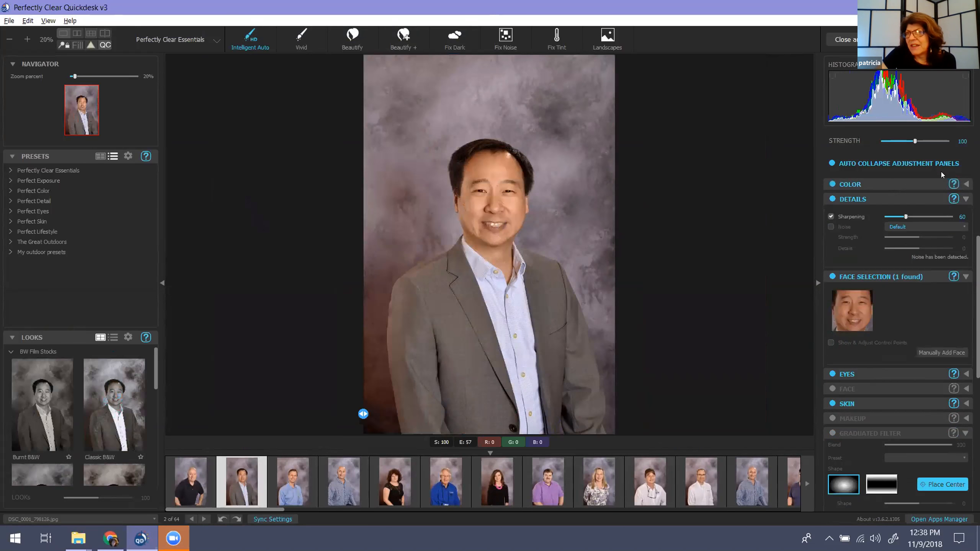
left_click(966, 185)
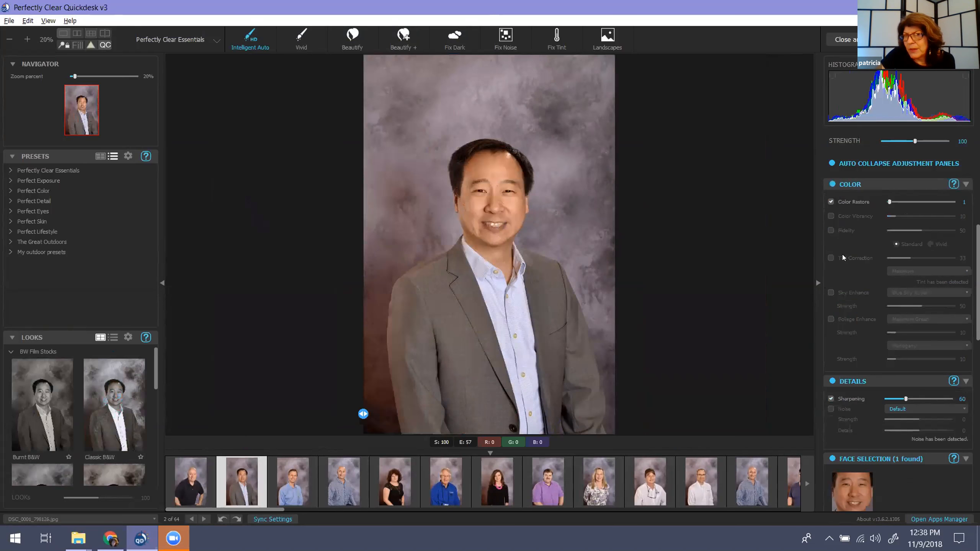
left_click(833, 257)
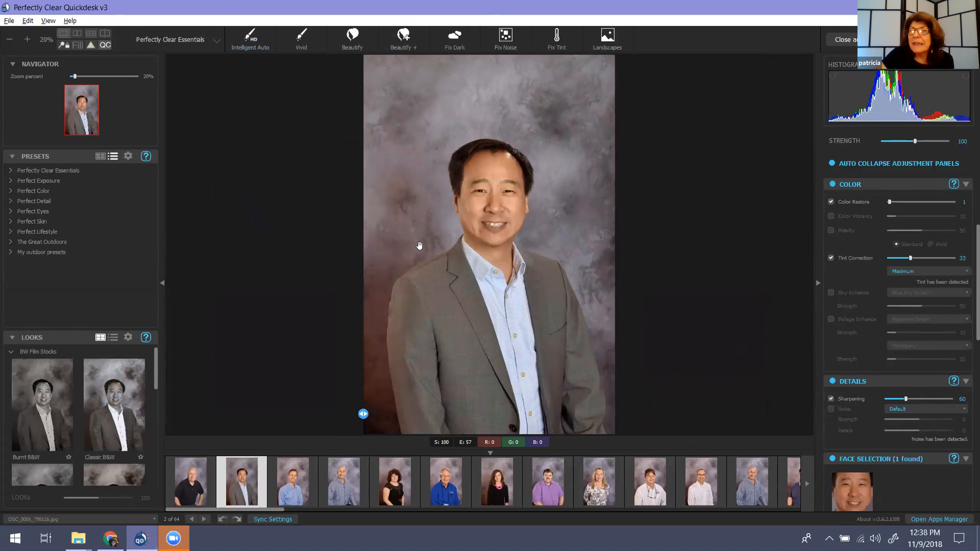
- In a six-photo view, paste the tint-corrected settings onto the curly-haired woman's portrait, and save the batch to load the next one
left_click(90, 33)
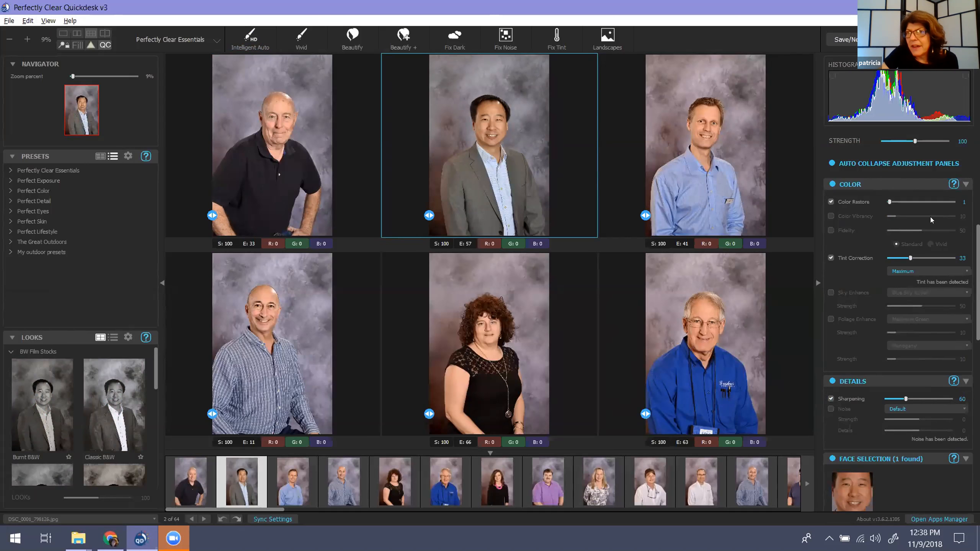
scroll(931, 220, "up", 3)
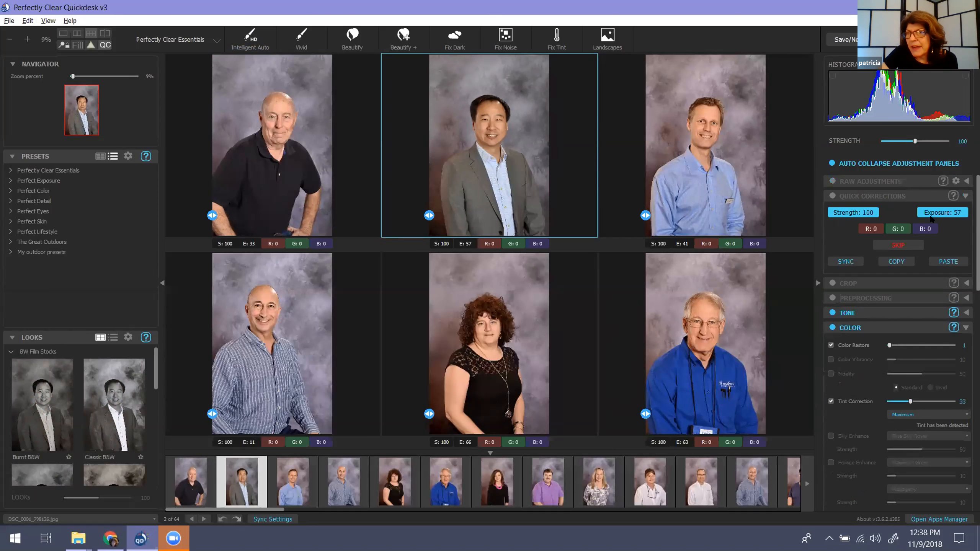
left_click(685, 134)
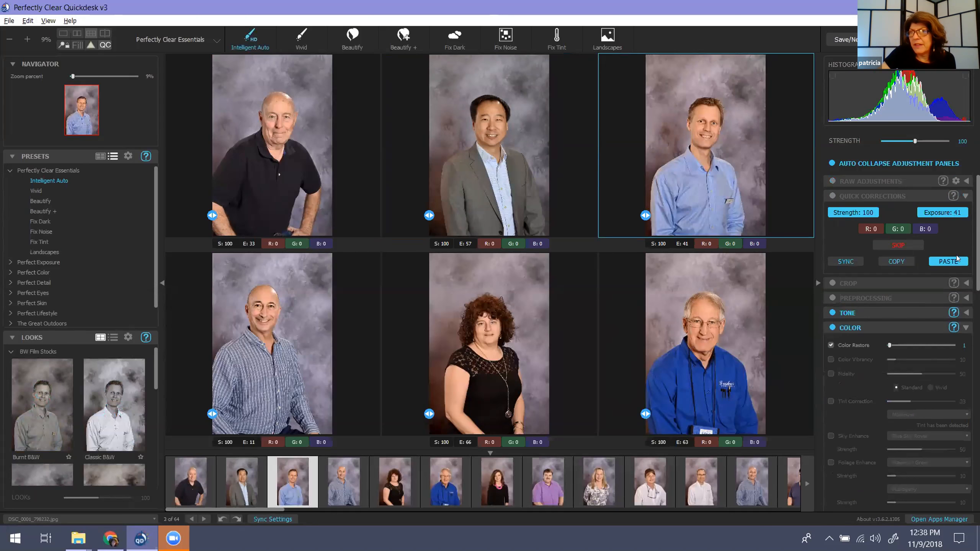
left_click(482, 326)
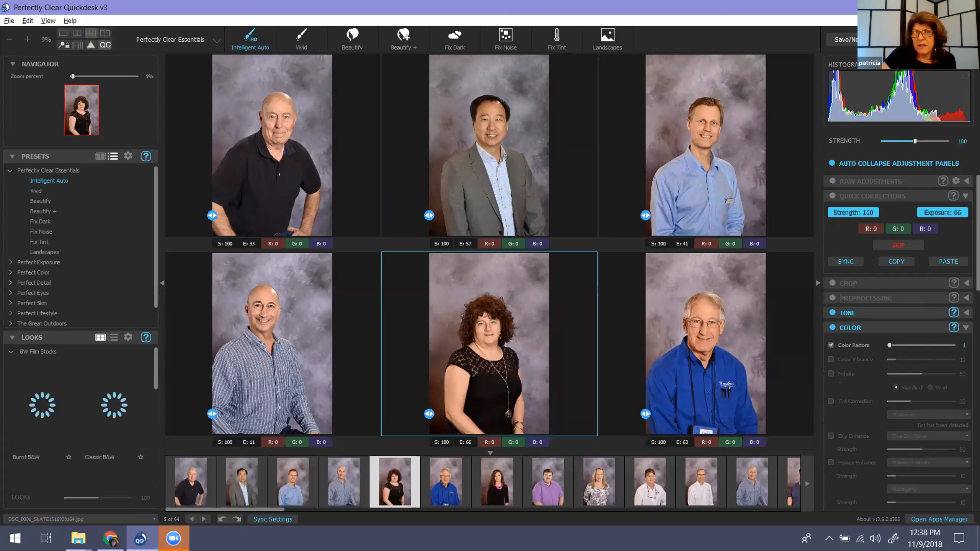
left_click(955, 261)
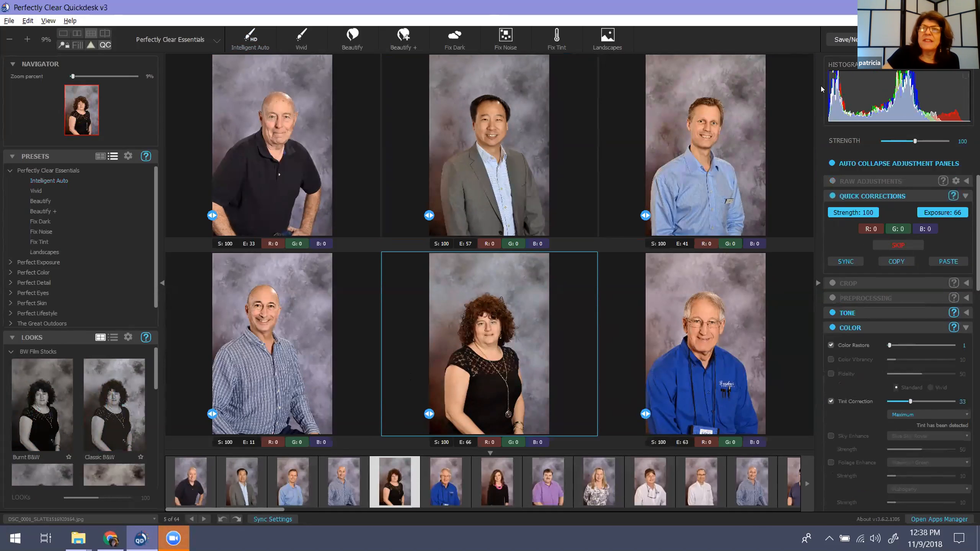
left_click(836, 43)
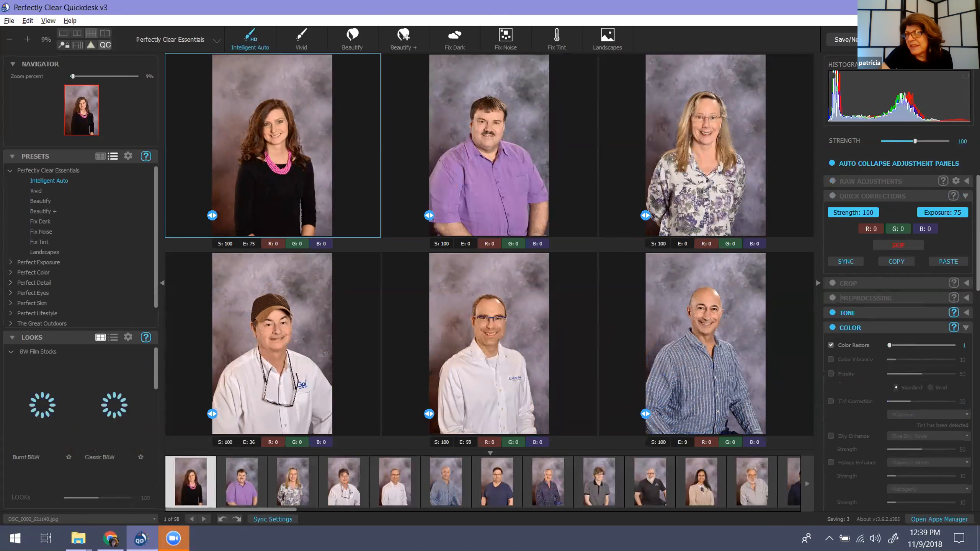
- Enable Image Ambulance with an exposure value of 2.80 on the first portrait and sync it to the other photos
left_click(845, 297)
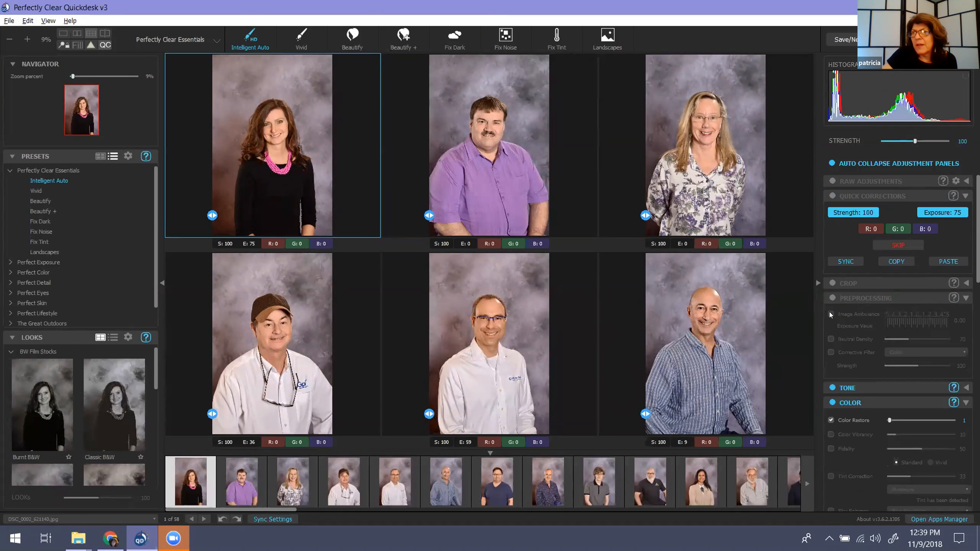
left_click(919, 323)
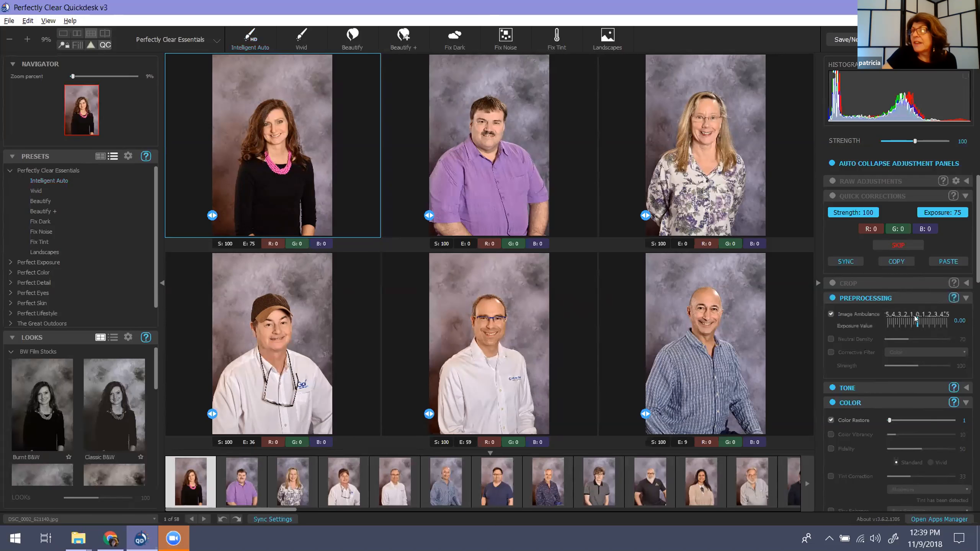
left_click_drag(917, 320, 936, 322)
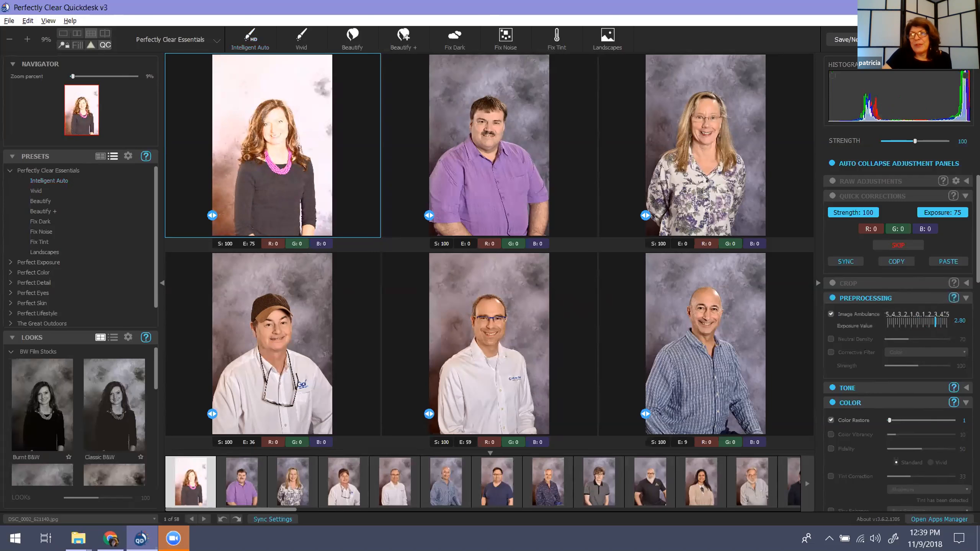
left_click(844, 259)
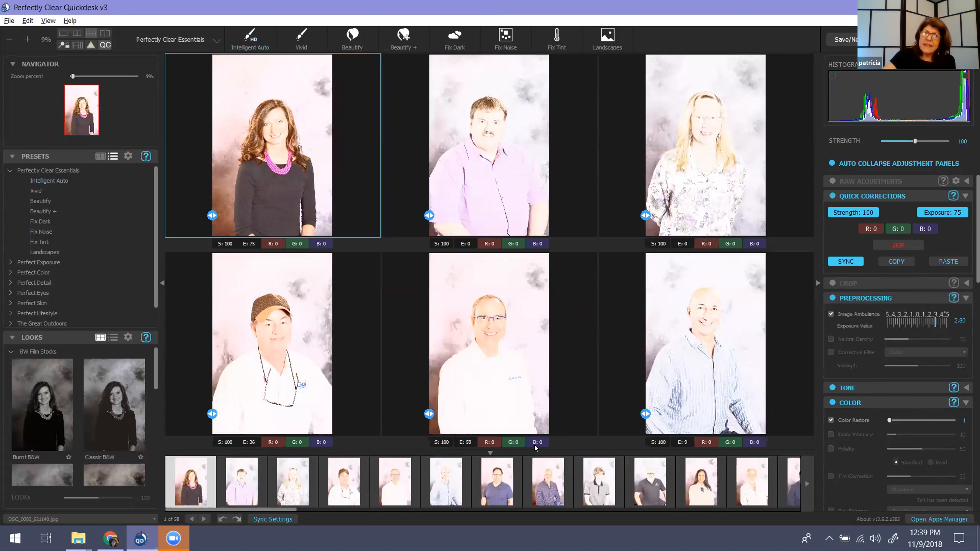
- Reset the overexposed portraits to the Intelligent Auto preset, syncing it from the white-shirt man's photo and covering the first photo as well
left_click(497, 376)
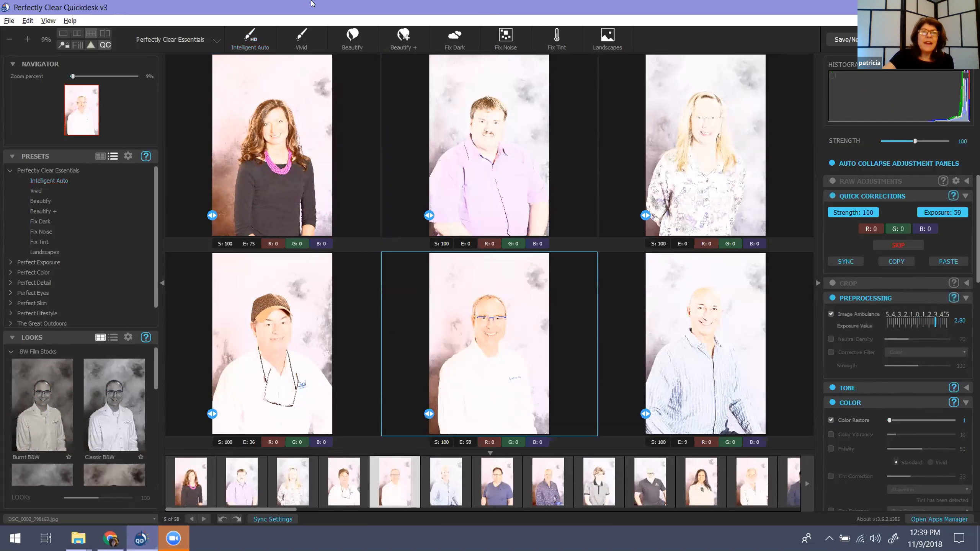
left_click(250, 50)
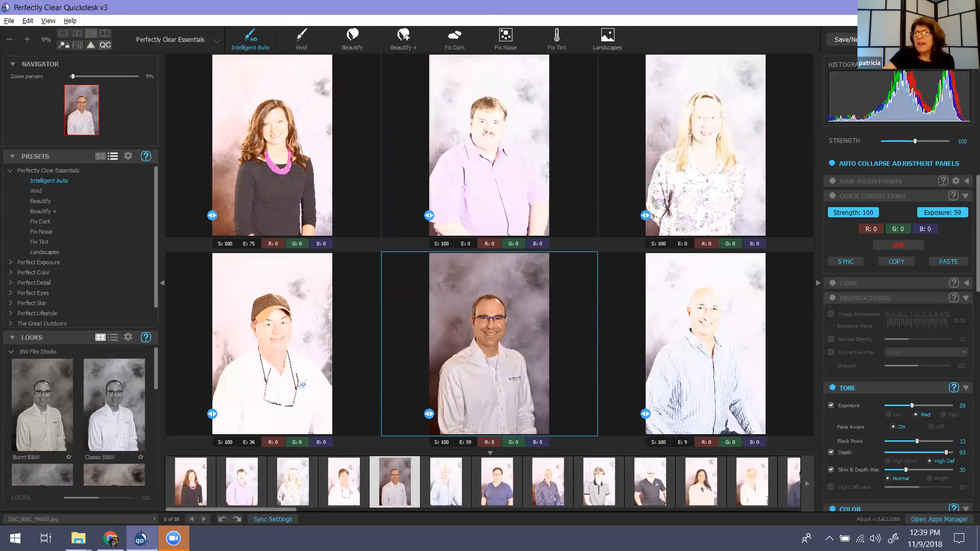
left_click(854, 260)
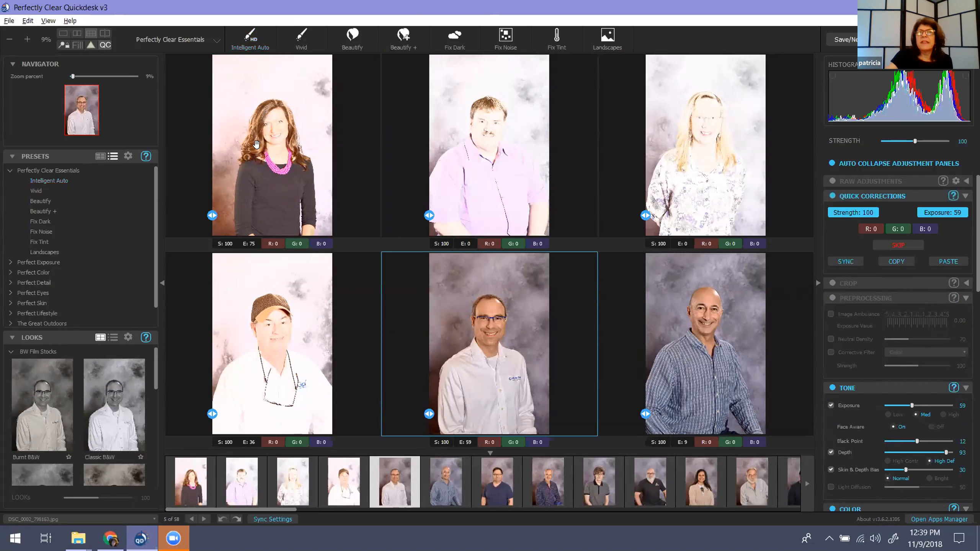
left_click(251, 201)
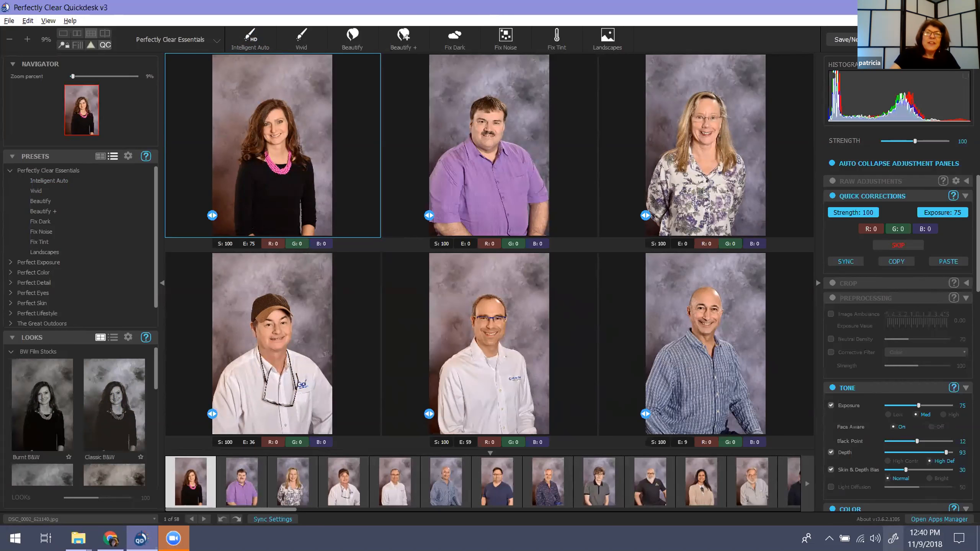
- Show only the portrait of the man in the purple shirt, enlarged to 30%
left_click(454, 169)
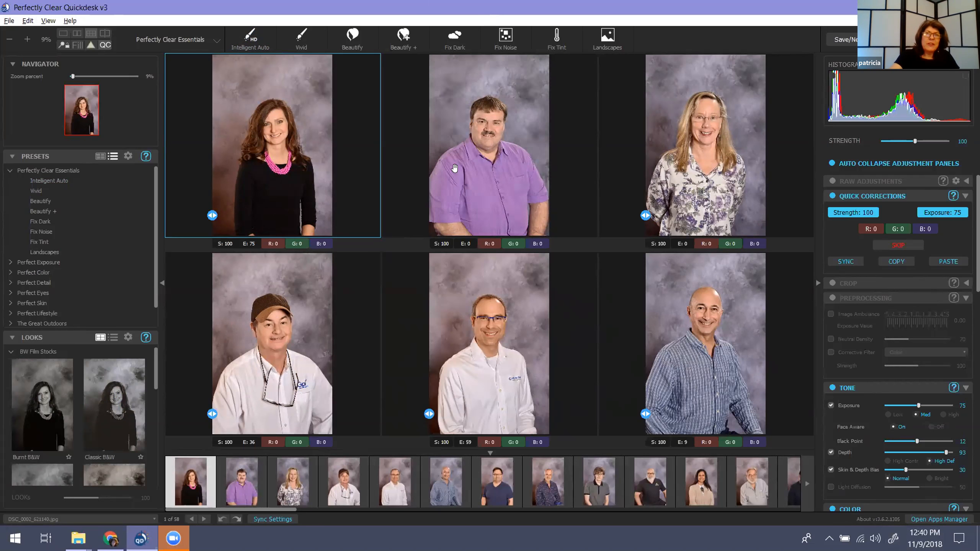
left_click(61, 33)
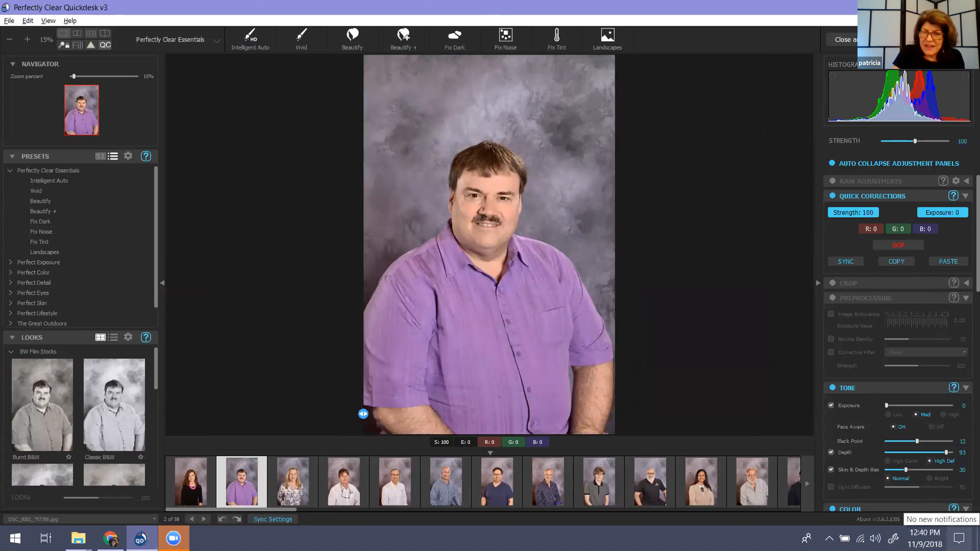
key("ctrl+plus")
key("ctrl+plus")
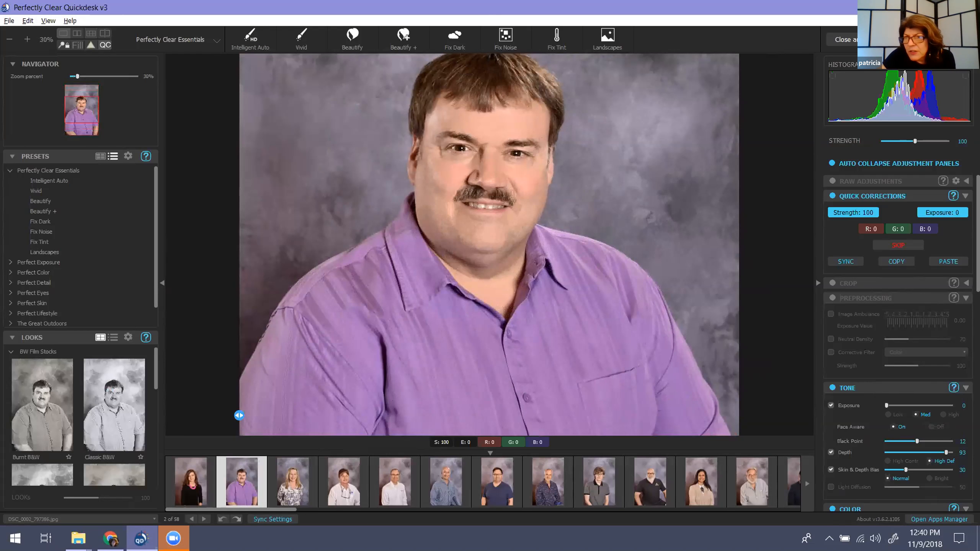
- Collapse the Preprocessing and Tone adjustments, and switch the Fidelity color correction on and off to compare, leaving it on
left_click(965, 297)
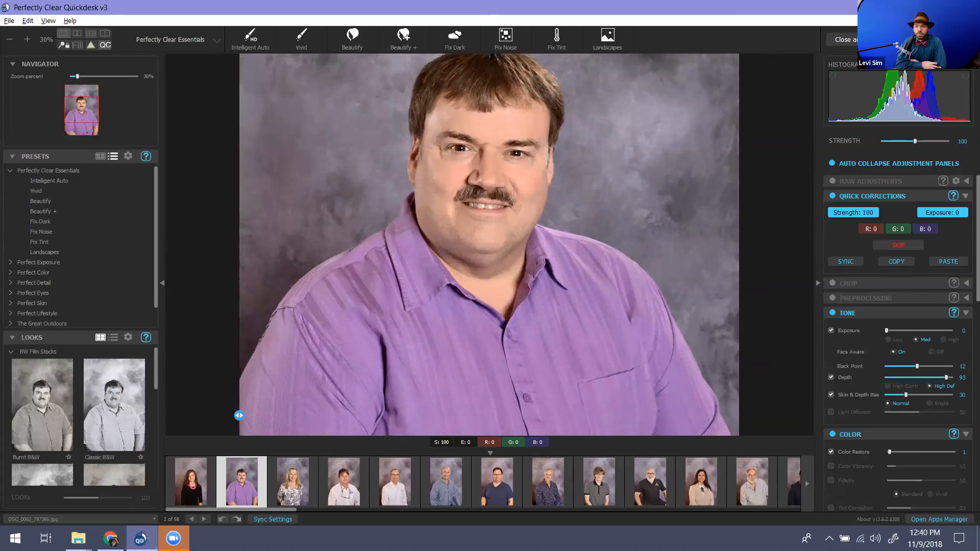
left_click(966, 313)
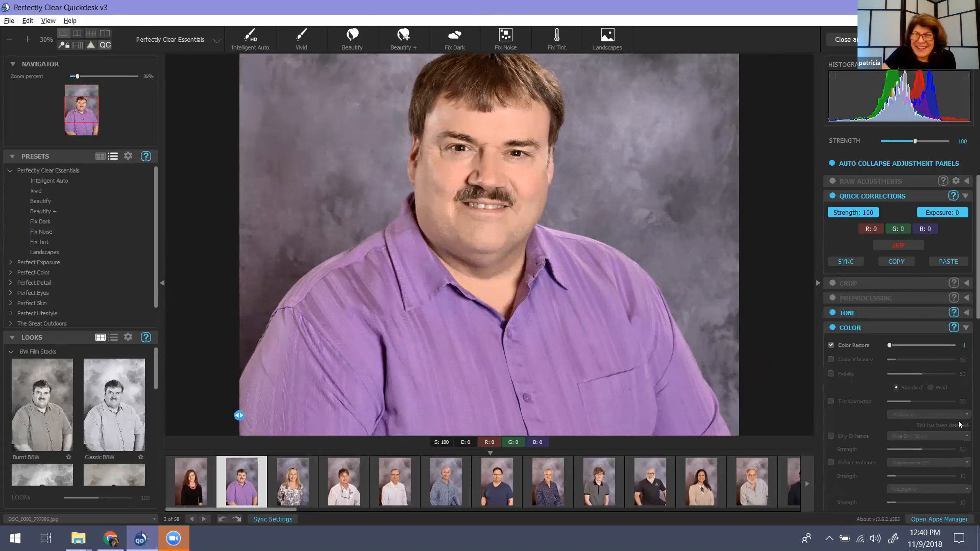
left_click(831, 372)
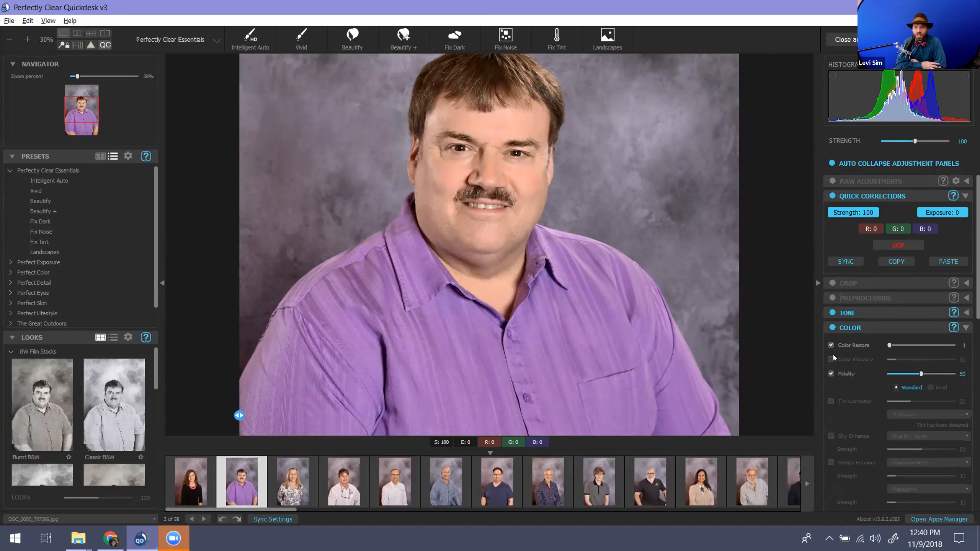
left_click(830, 373)
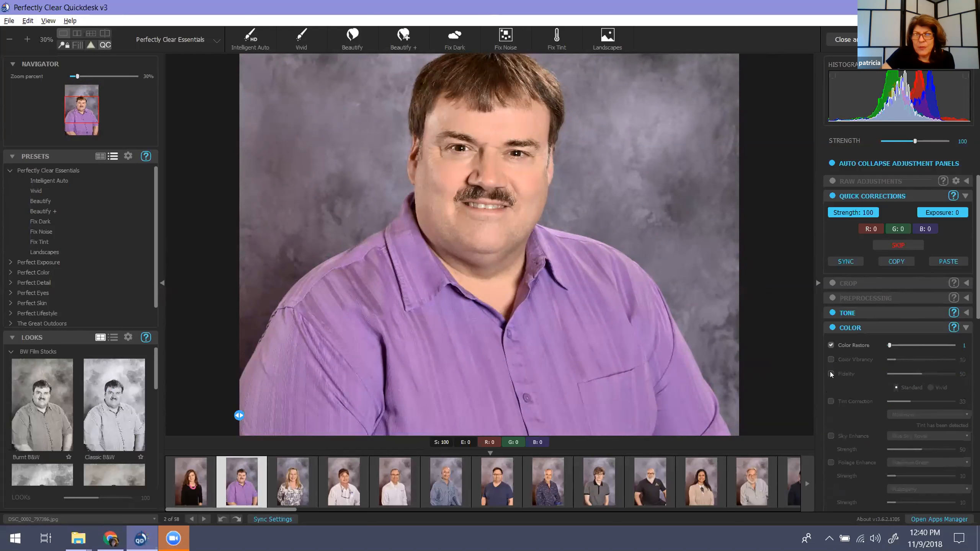
left_click(830, 373)
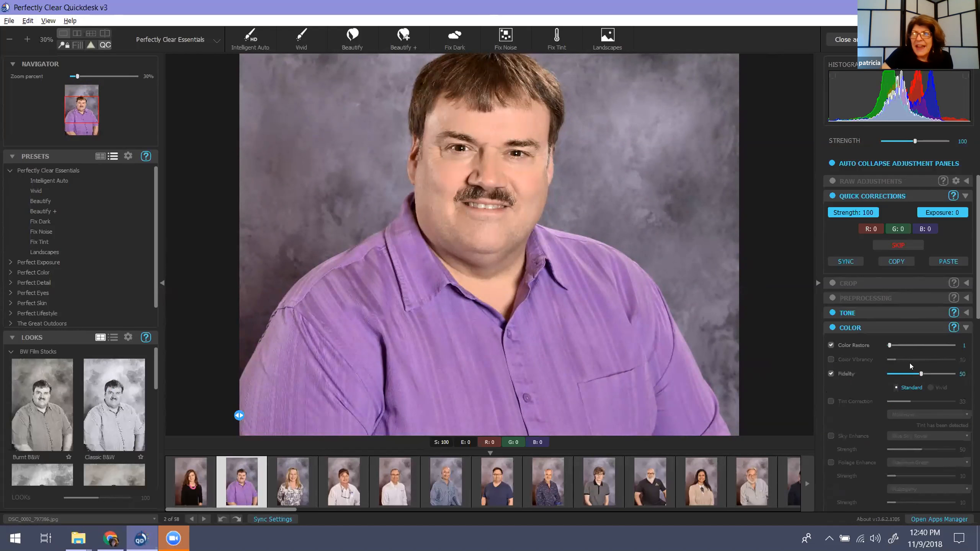
- Try the Vivid style of Fidelity, return to Standard, and set the Fidelity amount to 25
left_click(931, 388)
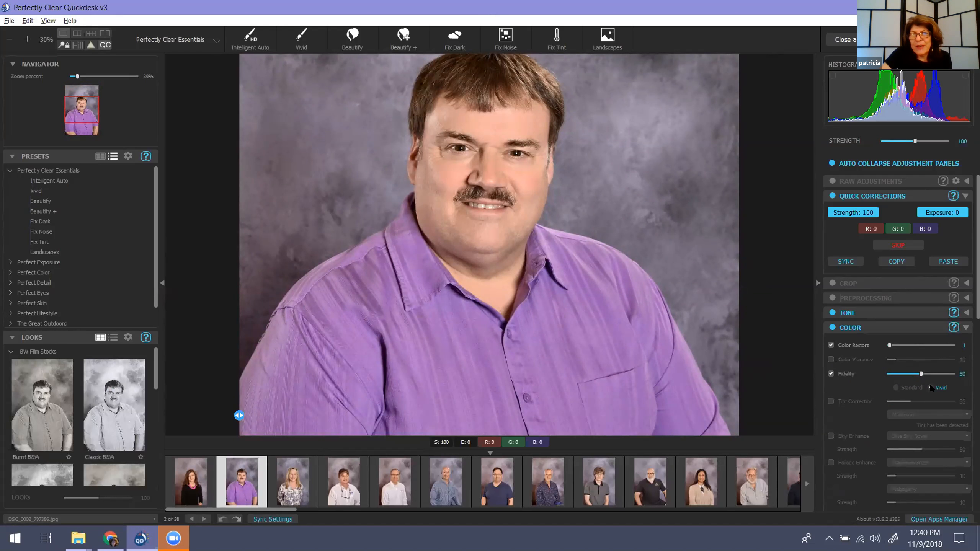
left_click(892, 386)
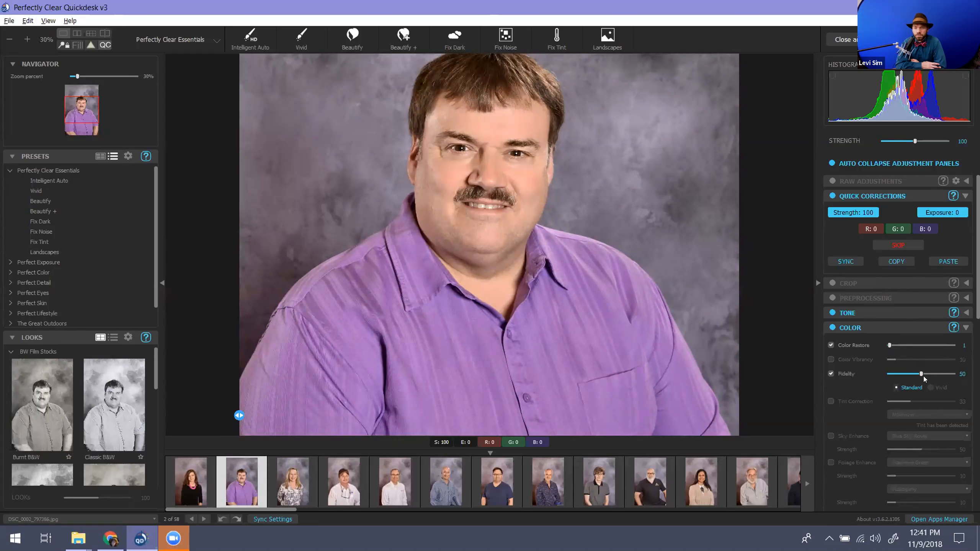
left_click_drag(922, 373, 944, 373)
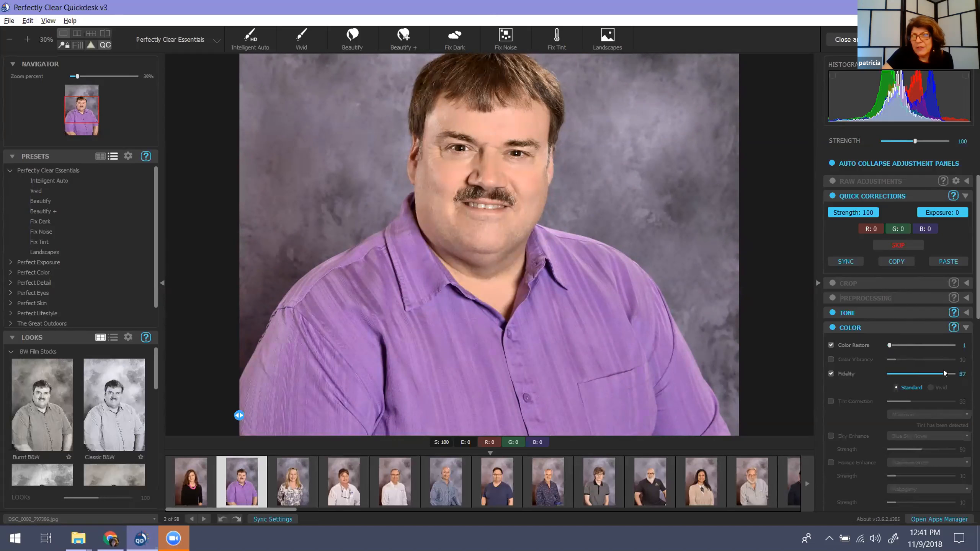
left_click(906, 373)
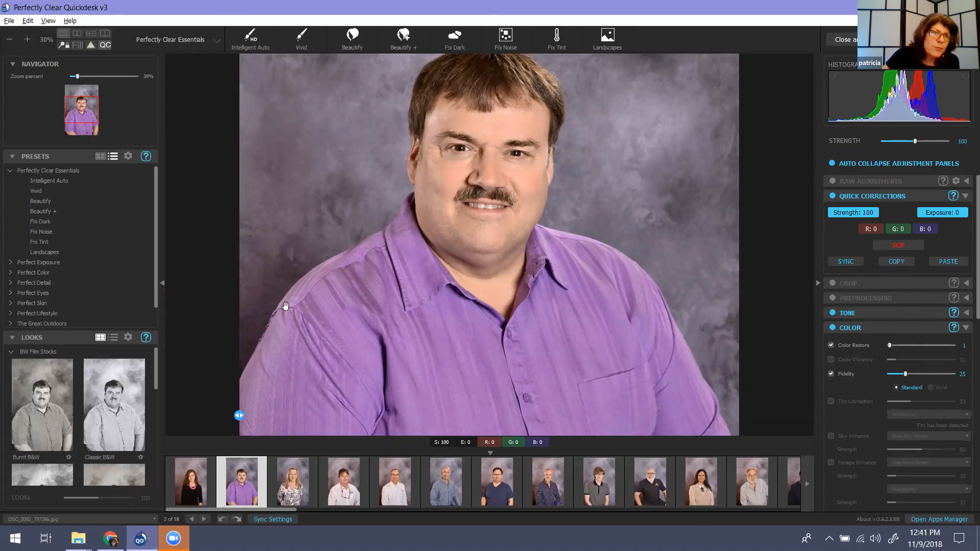
- Apply the Good Night Sleep preset from the Perfect Eyes group to the purple-shirt portrait
left_click(9, 292)
scroll(109, 245, "down", 2)
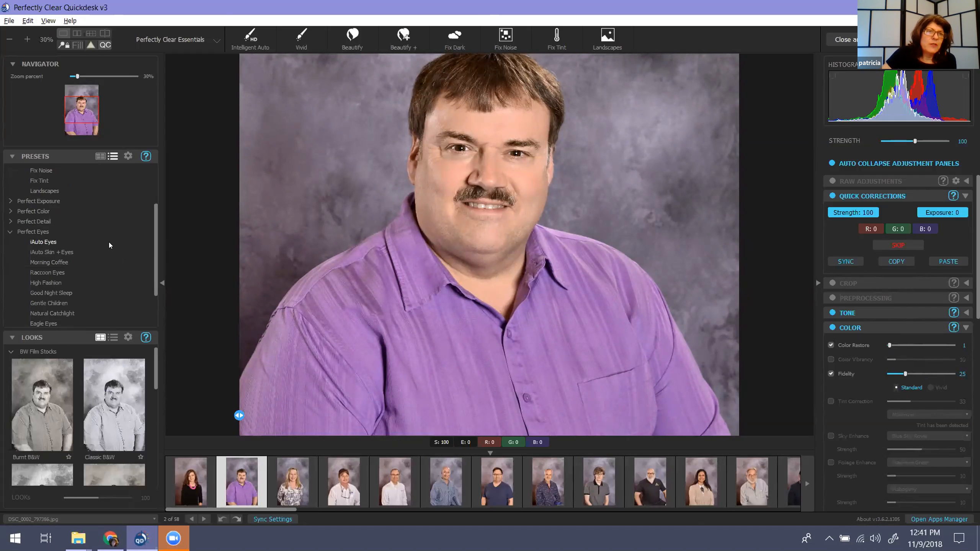
left_click(57, 293)
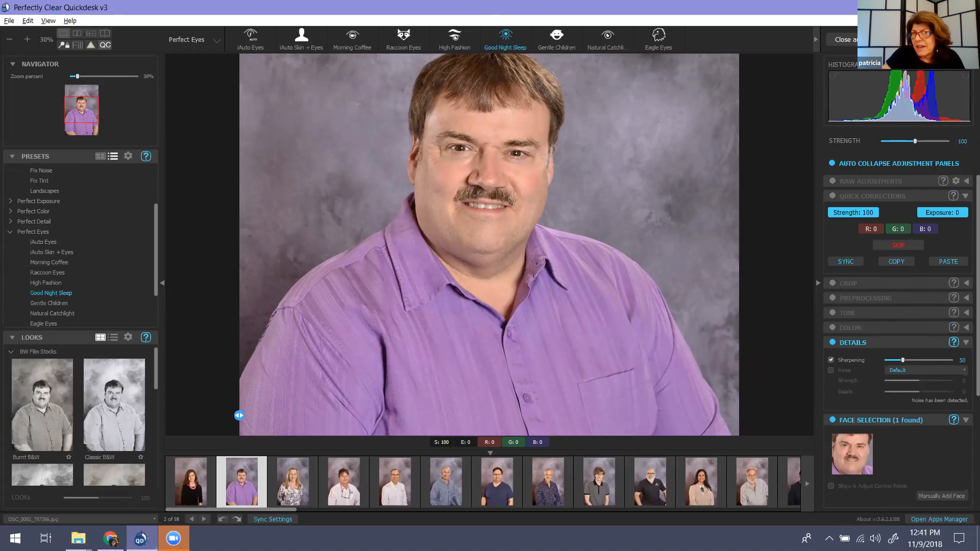
- Enable the Exposure and Depth tone corrections on the portrait, with Exposure at 7 and Depth at 50 in High Contrast
left_click(967, 312)
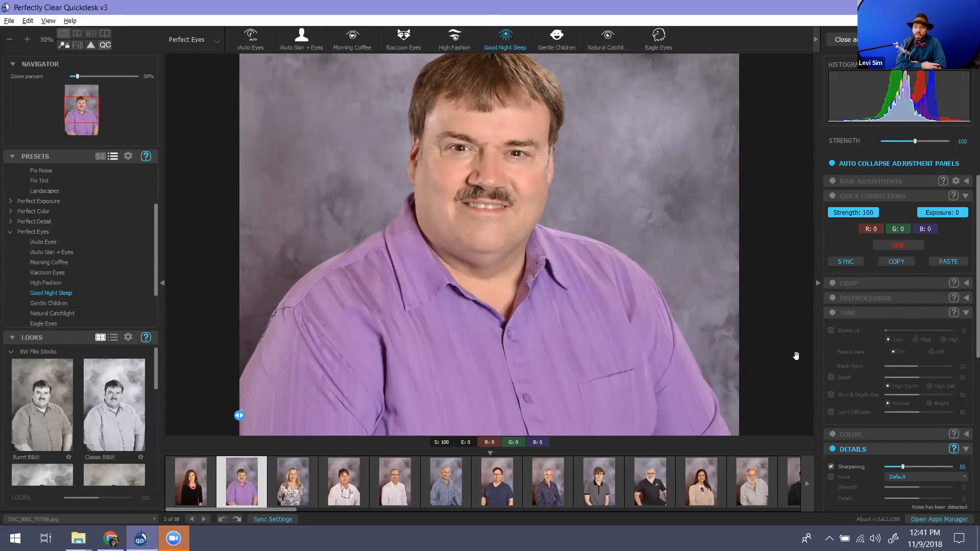
left_click(830, 330)
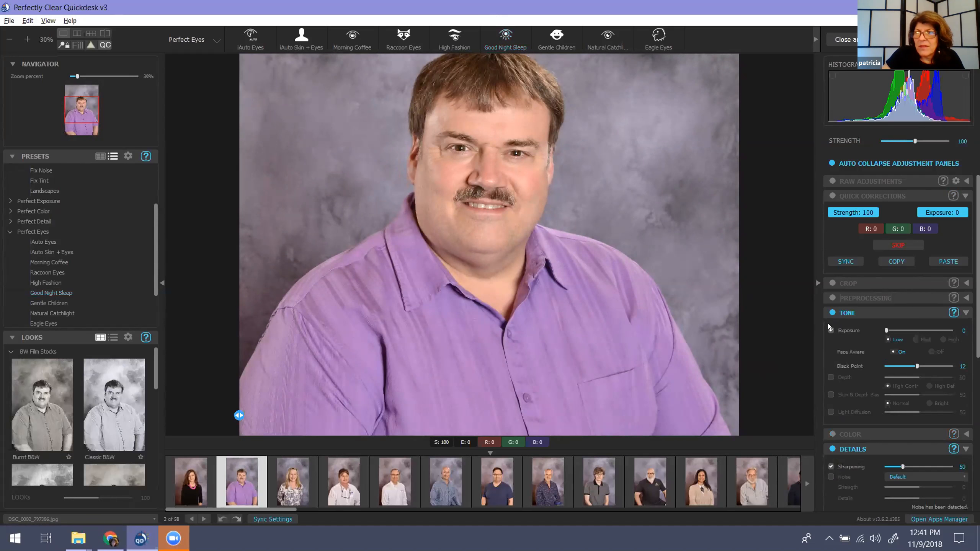
left_click(830, 330)
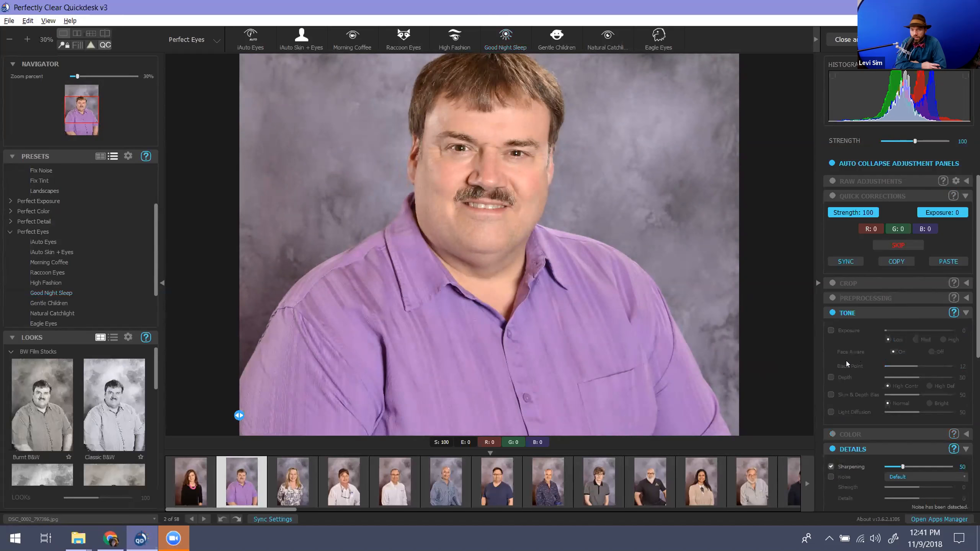
left_click(831, 377)
left_click(832, 329)
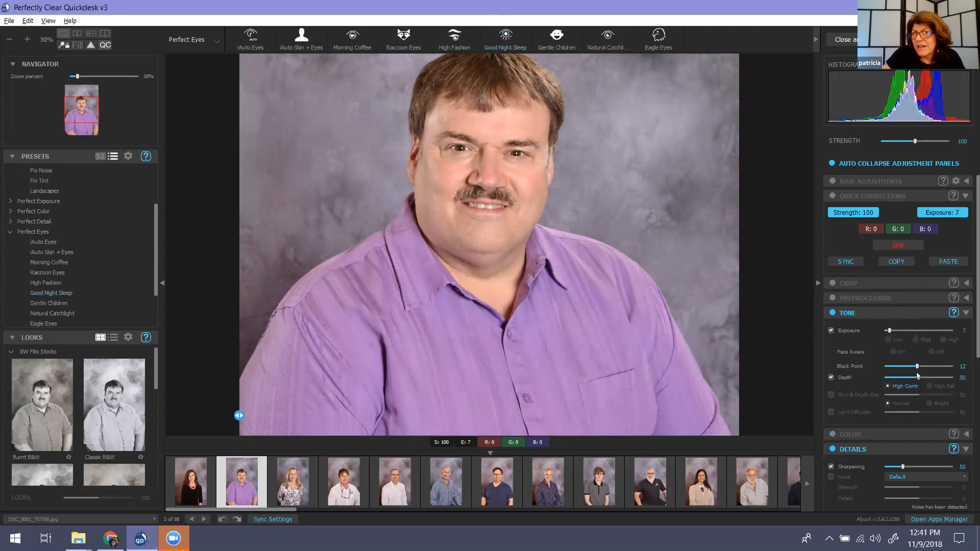
- Set the purple-shirt portrait's Depth to 67 and expand the Face adjustments
left_click_drag(927, 375, 930, 375)
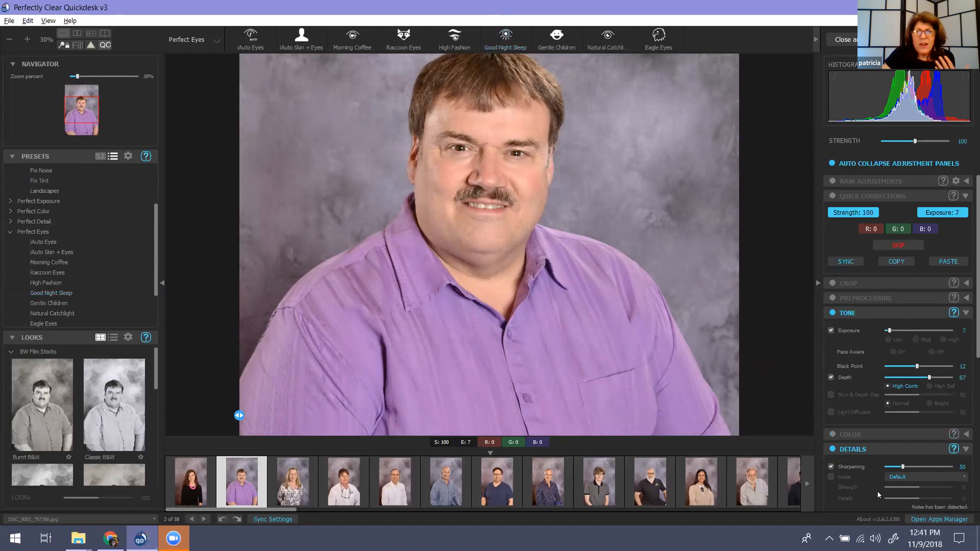
scroll(928, 403, "down", 4)
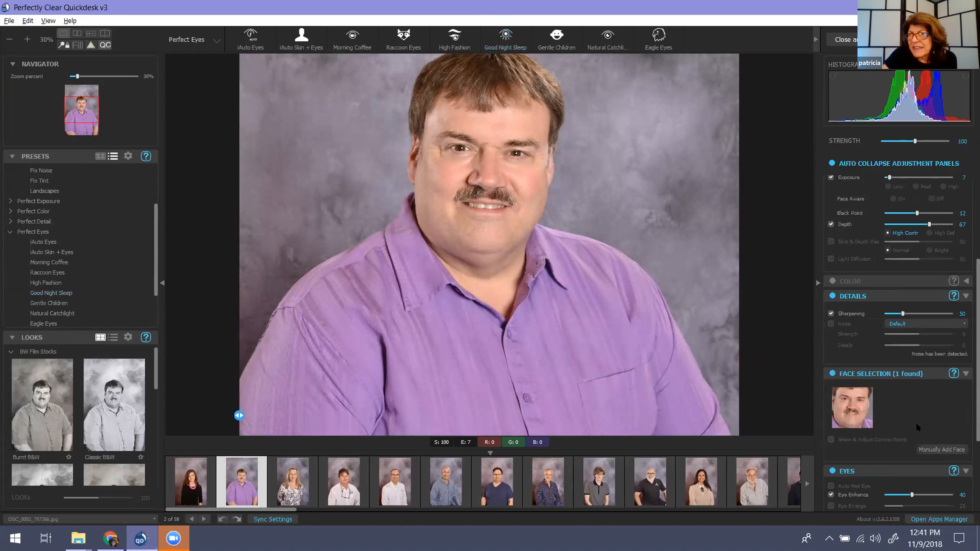
scroll(903, 434, "down", 2)
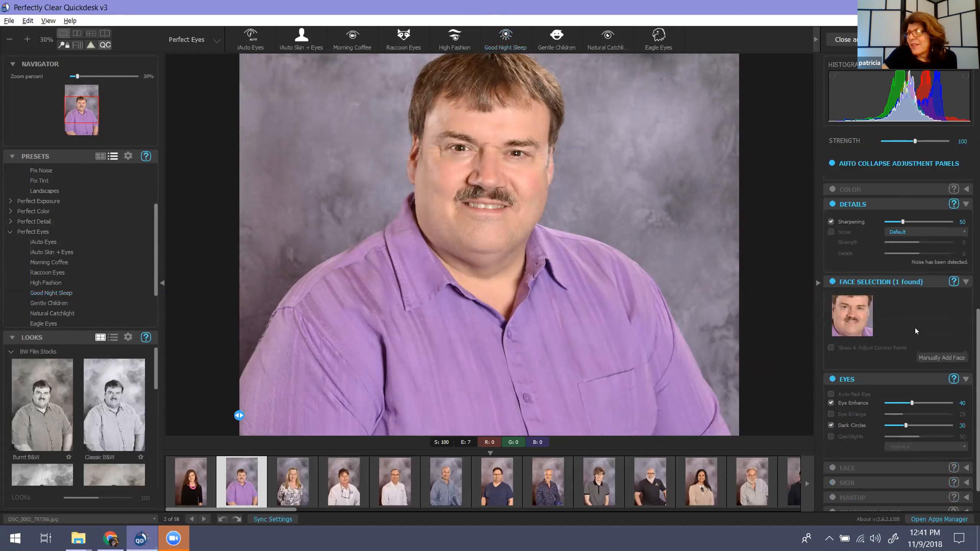
scroll(883, 476, "down", 1)
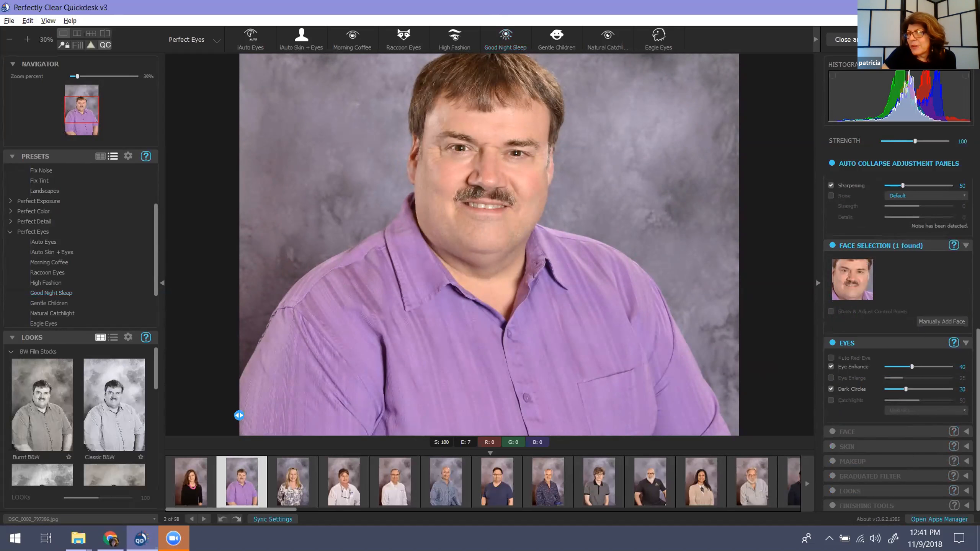
left_click(966, 431)
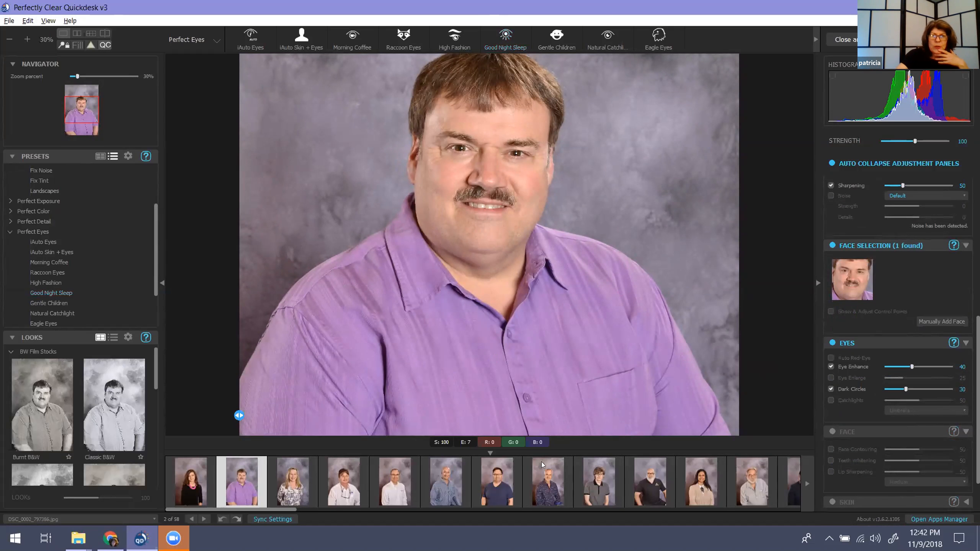
- Apply the HS Portrait M preset from the Perfect Skin group to the portrait of the young man with glasses
left_click(594, 489)
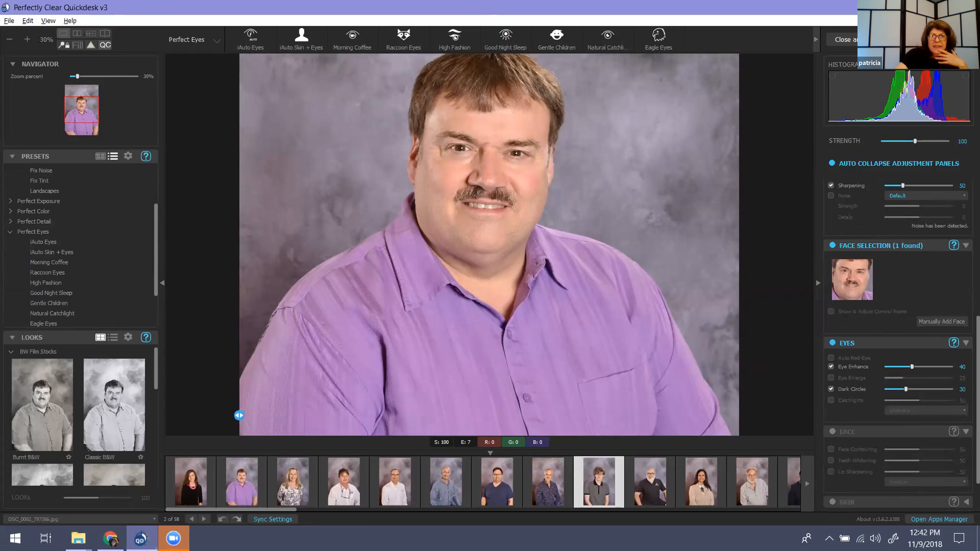
left_click(10, 232)
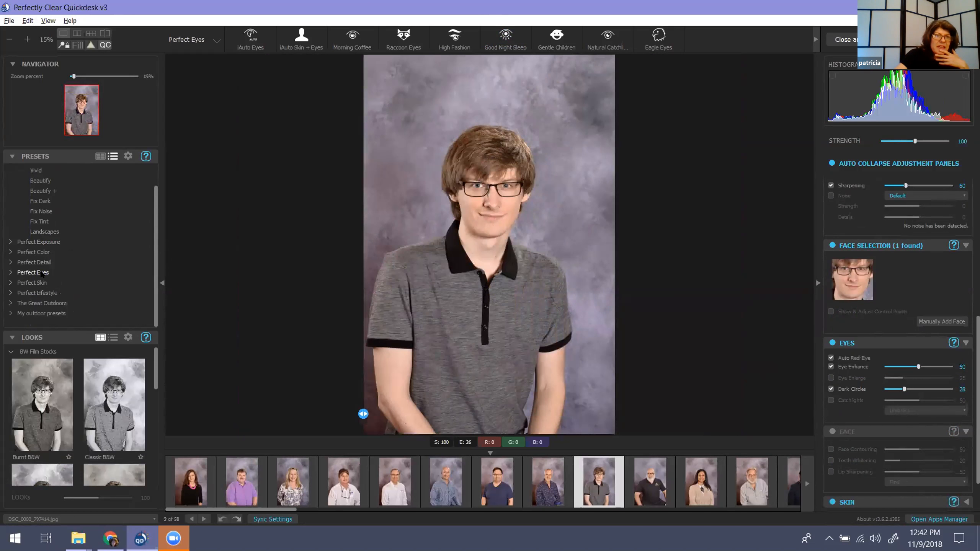
left_click(11, 283)
scroll(119, 291, "down", 2)
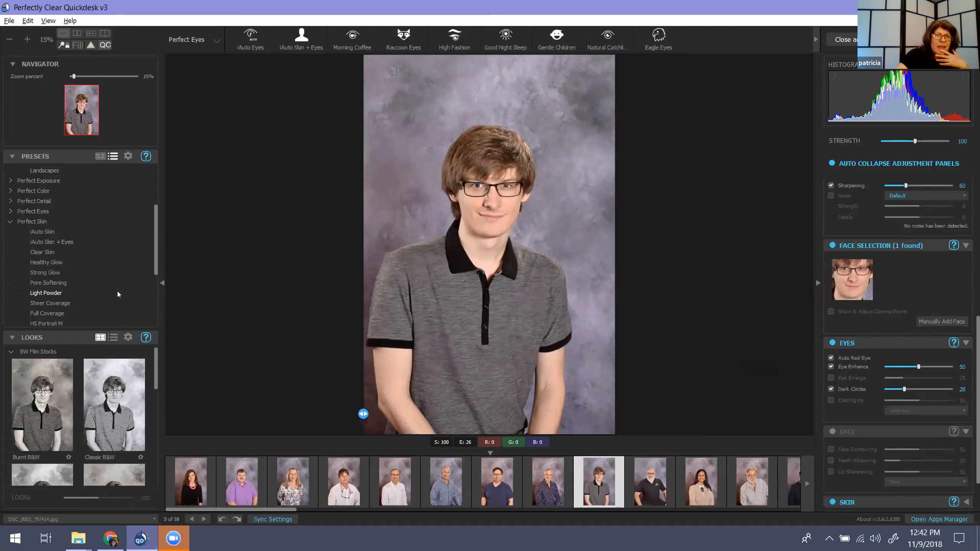
scroll(117, 291, "down", 2)
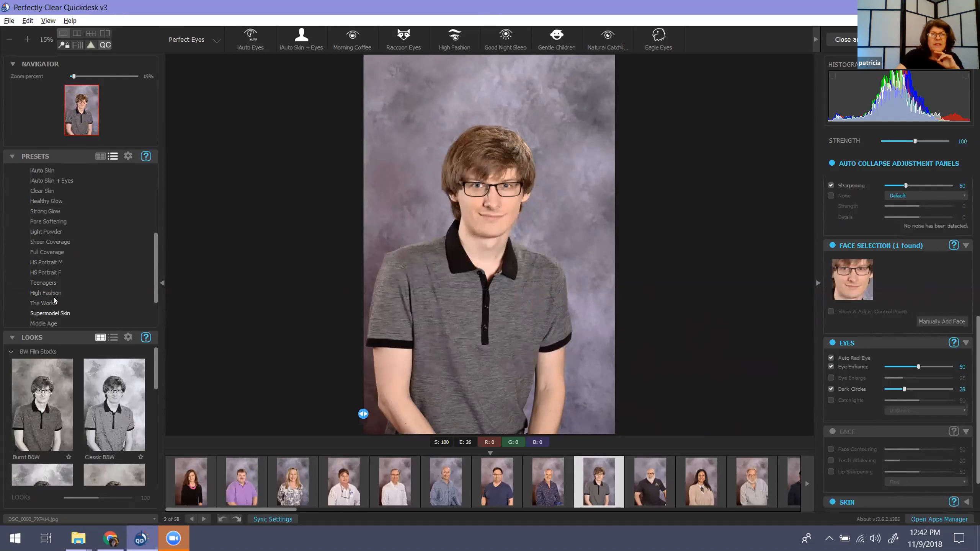
left_click(46, 262)
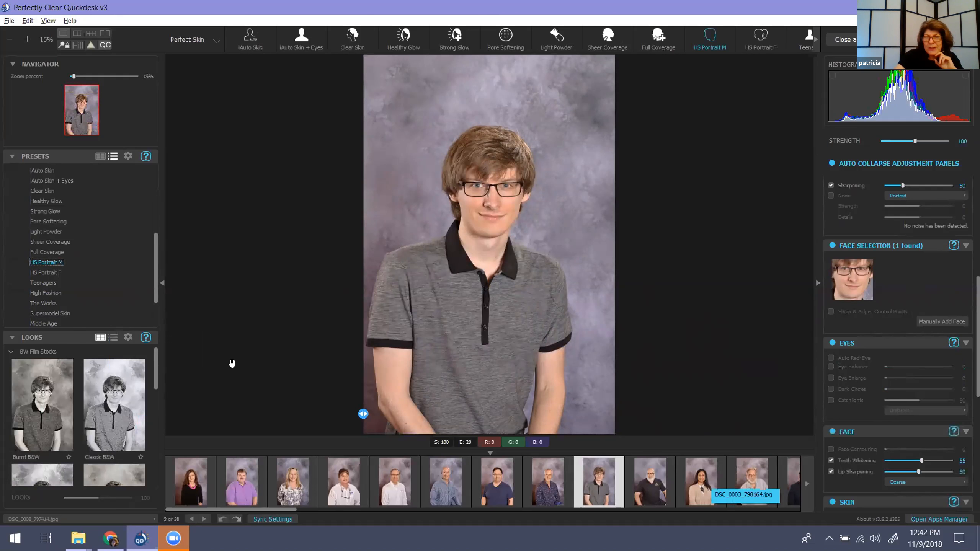
- Apply the Supermodel Skin preset to the portrait of the long-haired woman in the beige jacket
left_click(708, 486)
scroll(88, 255, "down", 2)
scroll(46, 273, "up", 1)
scroll(46, 273, "up", 1)
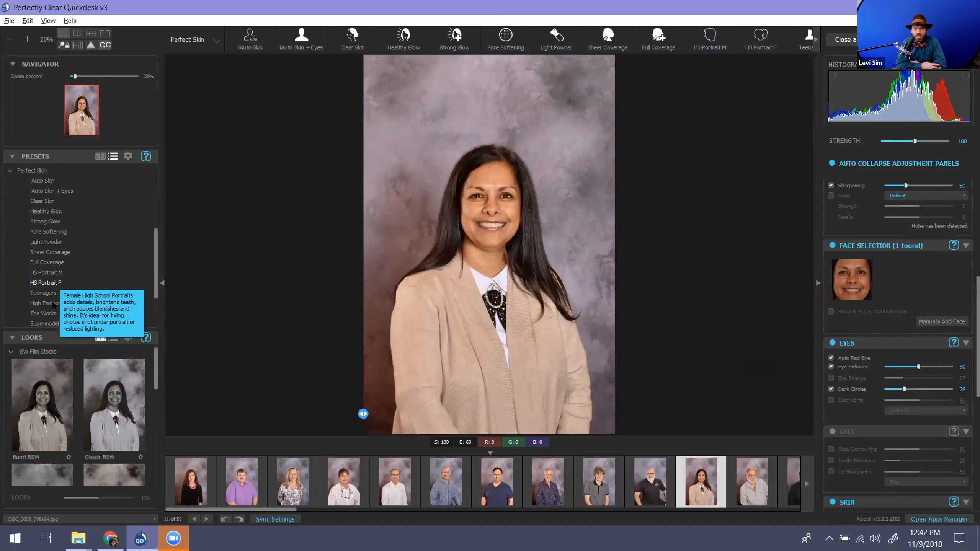
left_click(51, 323)
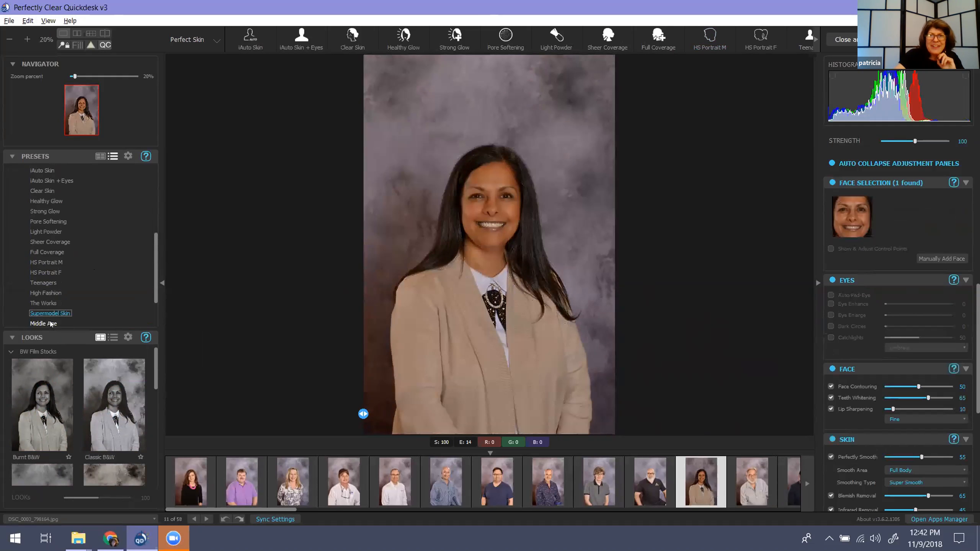
key("ctrl+plus")
key("ctrl+plus")
key("ctrl+plus")
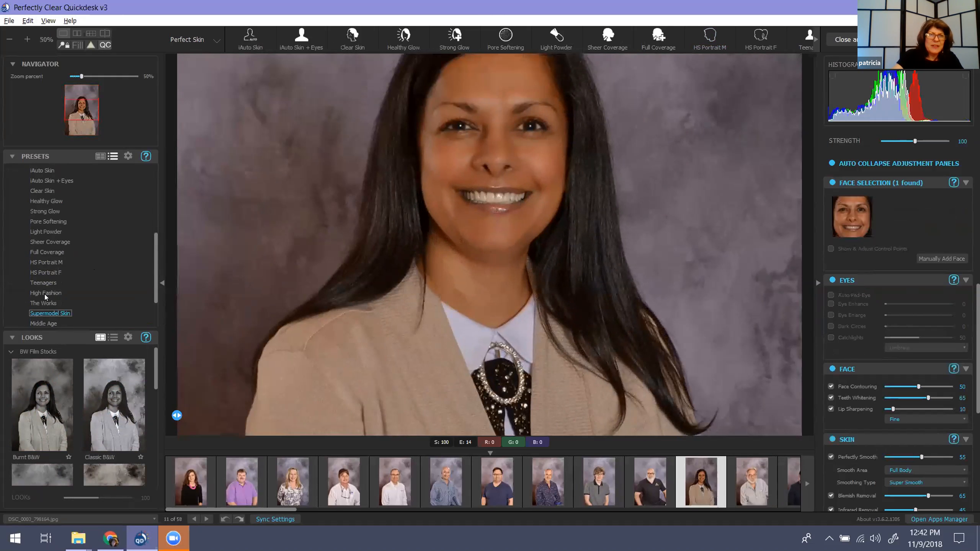
- Try the HS Portrait F preset on the beige-jacket portrait, return to Supermodel Skin, and look over the other skin presets
left_click(44, 272)
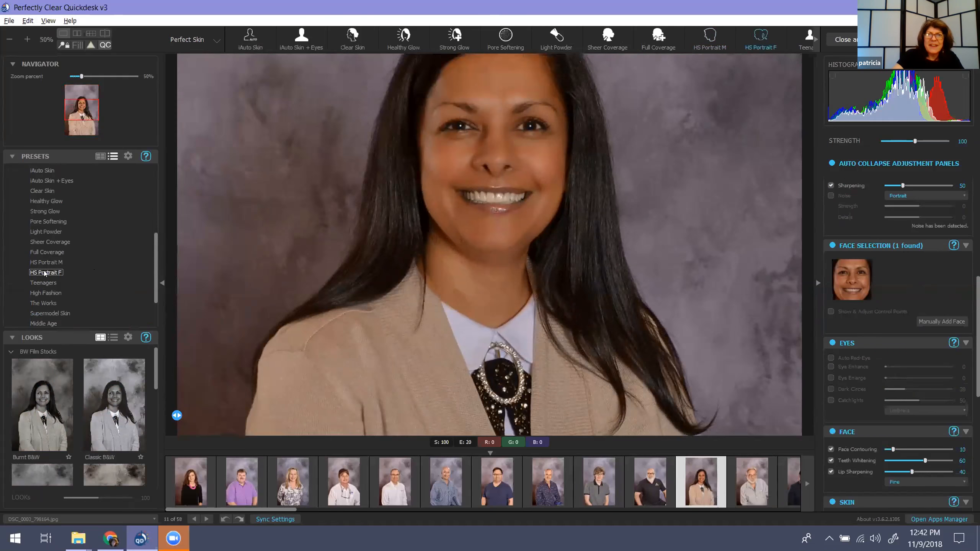
left_click(44, 312)
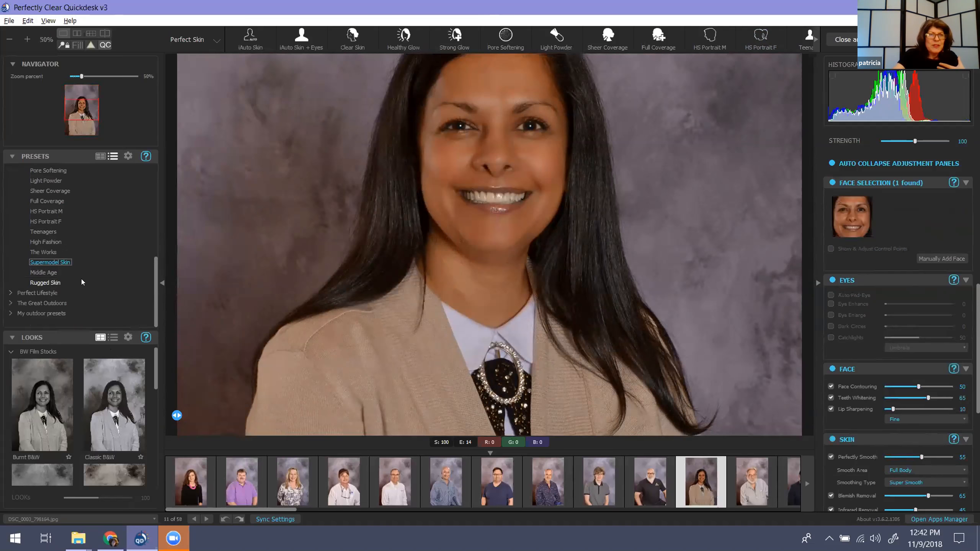
scroll(73, 287, "up", 2)
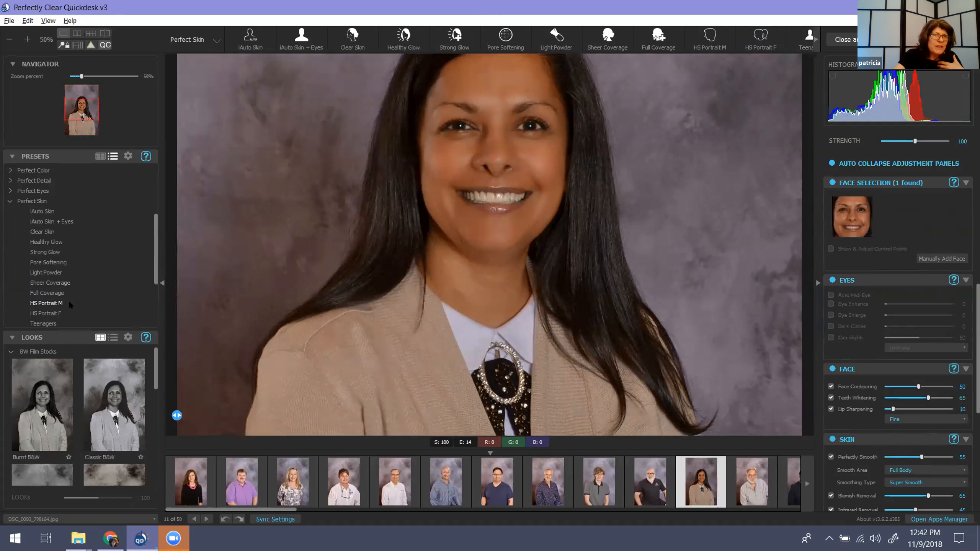
scroll(75, 294, "down", 3)
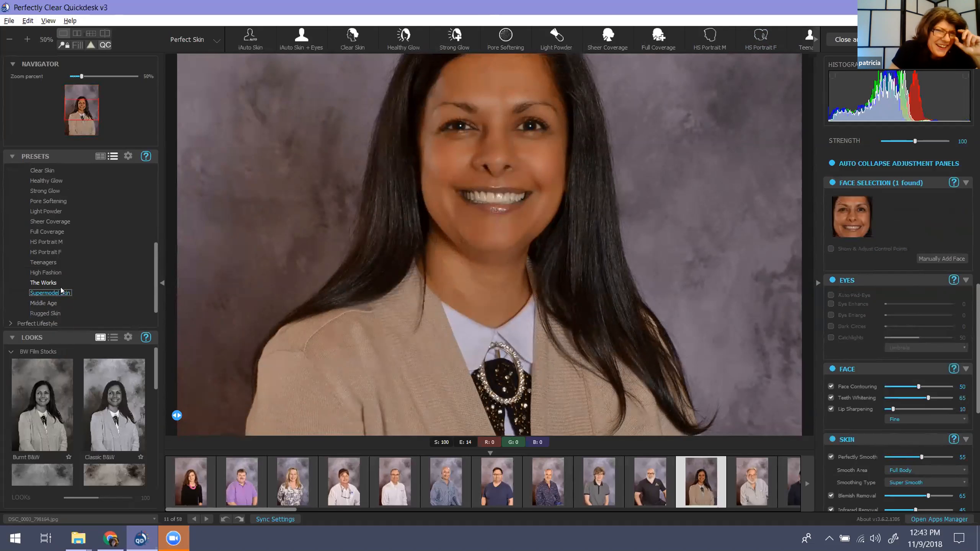
scroll(71, 275, "up", 4)
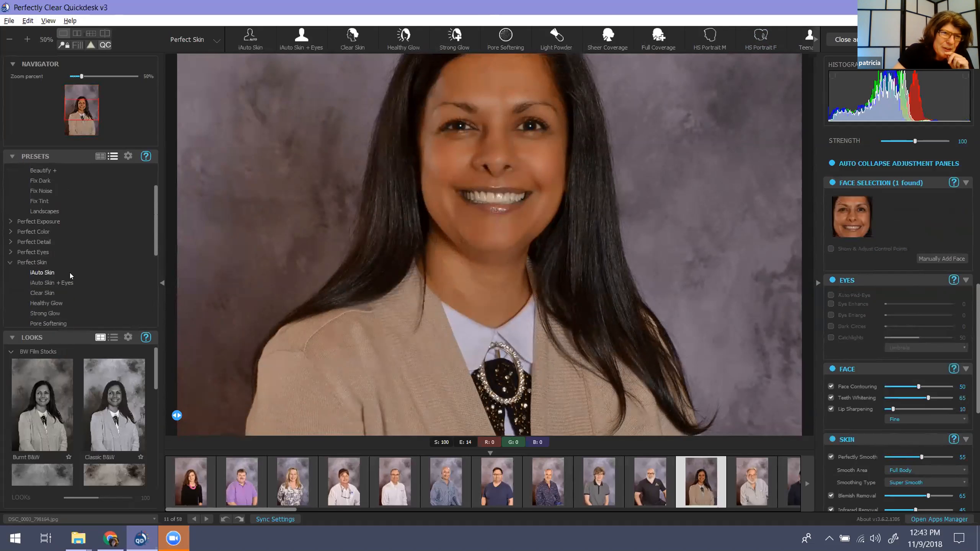
- Apply the Gentle Children preset from the Perfect Eyes group to the beige-jacket portrait
left_click(11, 251)
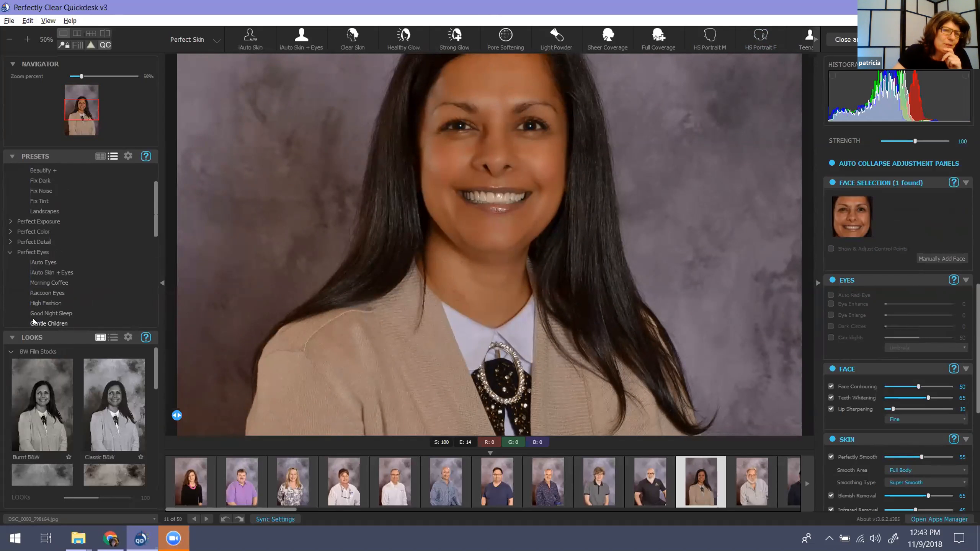
left_click(59, 324)
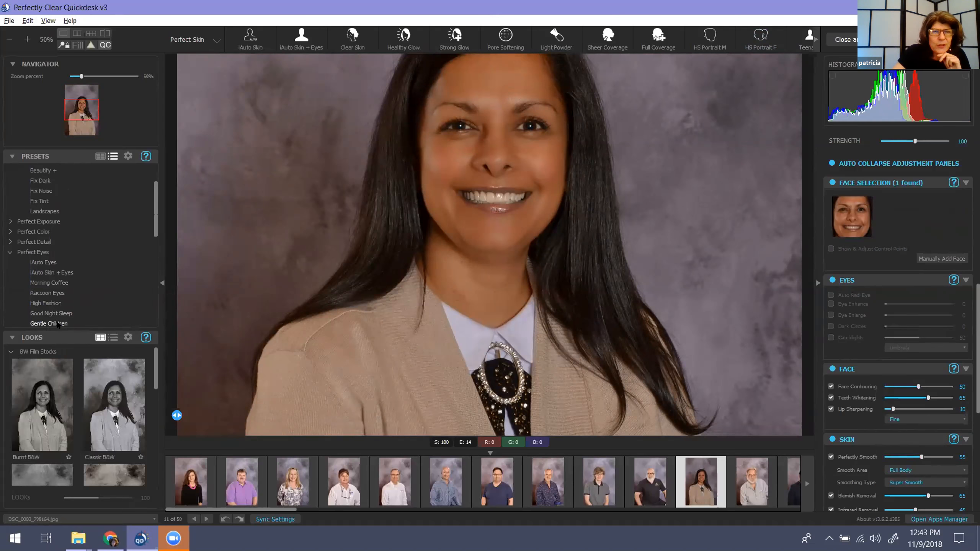
scroll(118, 264, "down", 2)
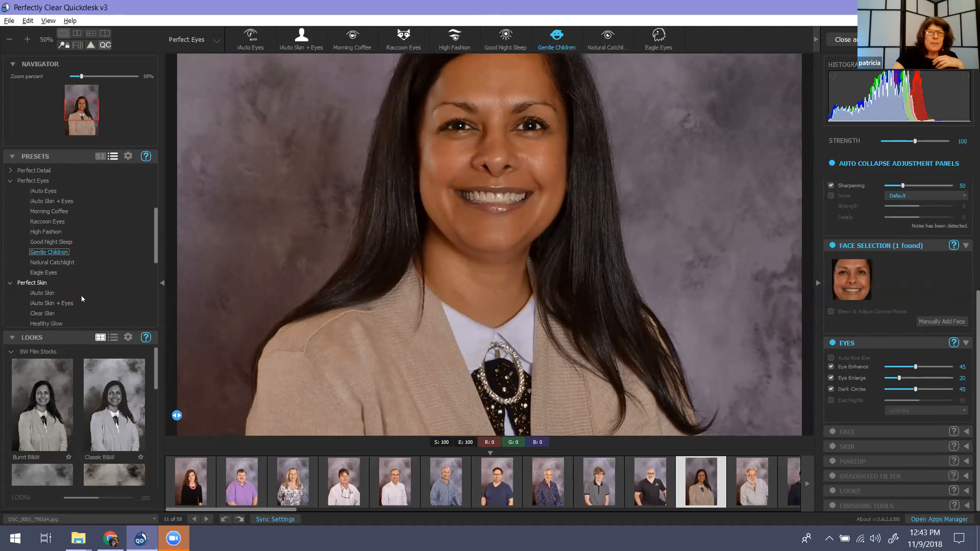
mouse_move(117, 306)
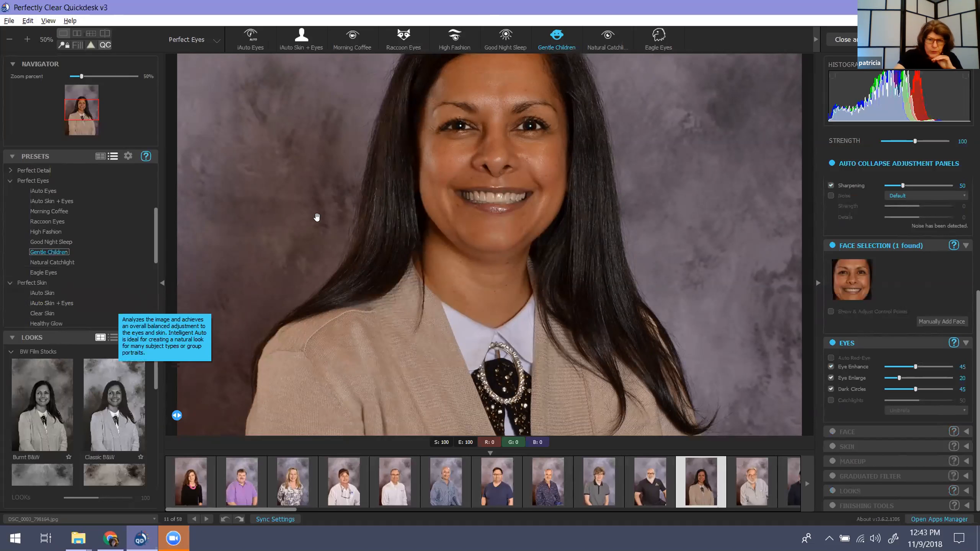
left_click(425, 511)
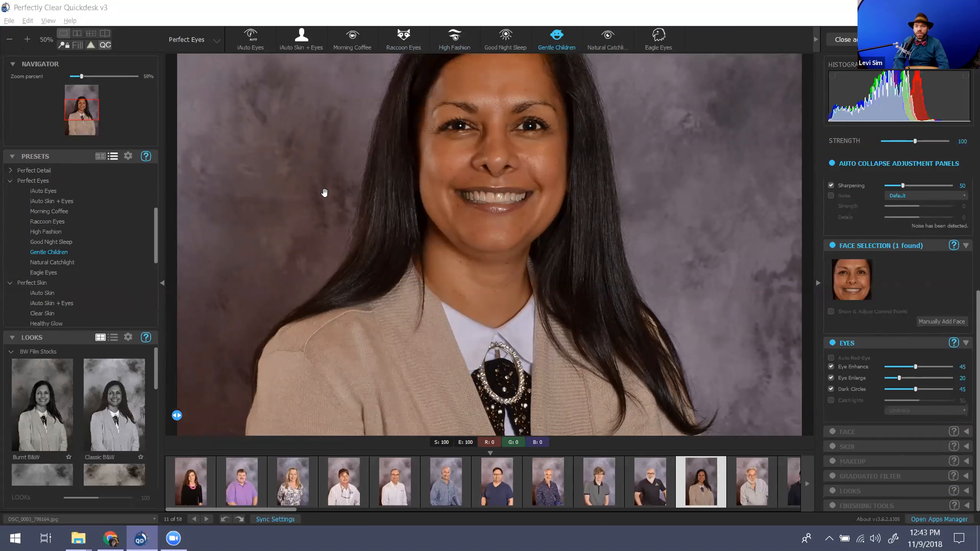
- Close all open photos and start a new session with the Short Demo Source folder from the desktop
left_click(9, 20)
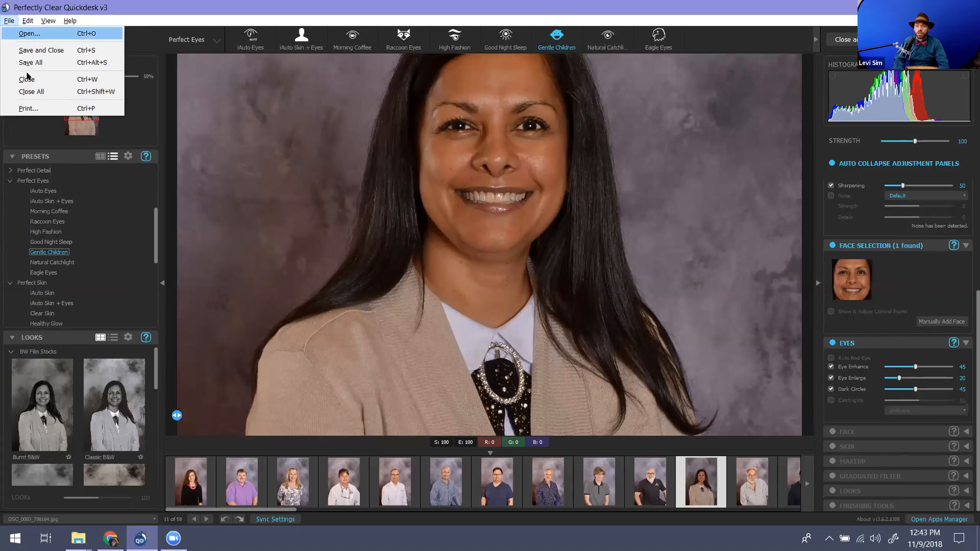
left_click(32, 92)
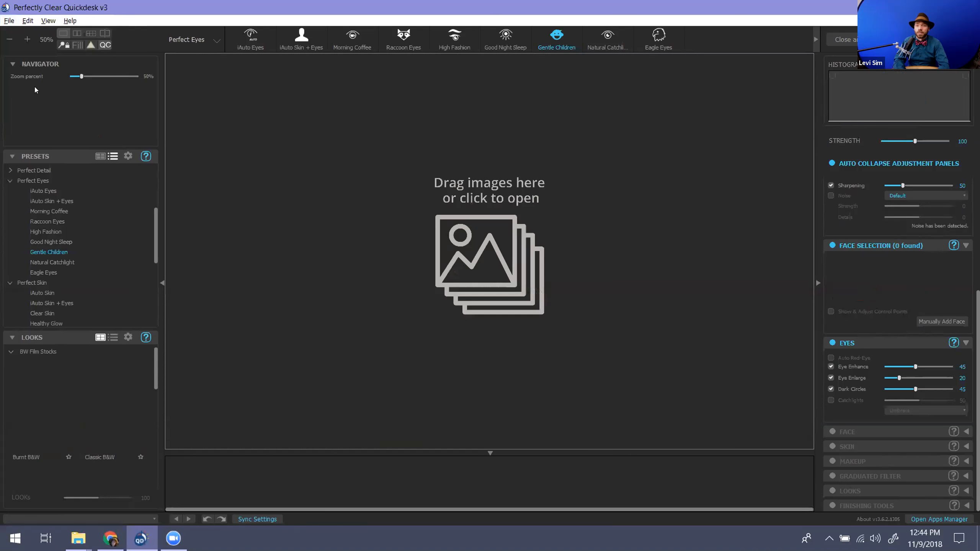
left_click(461, 258)
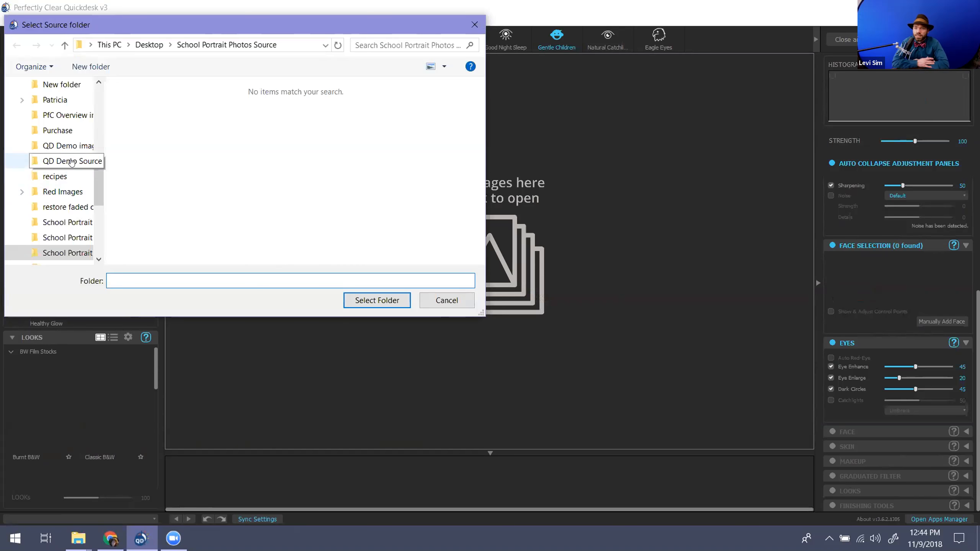
scroll(72, 162, "down", 2)
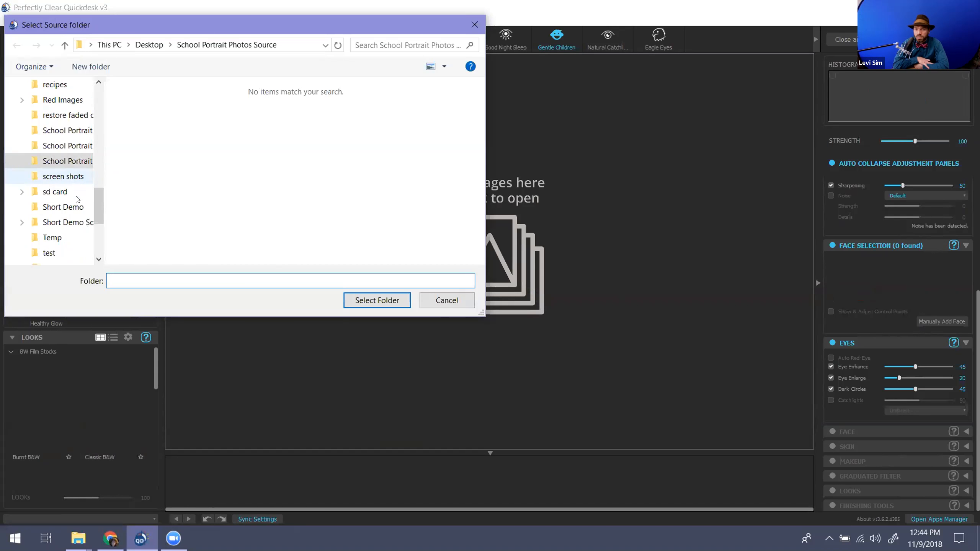
left_click(76, 223)
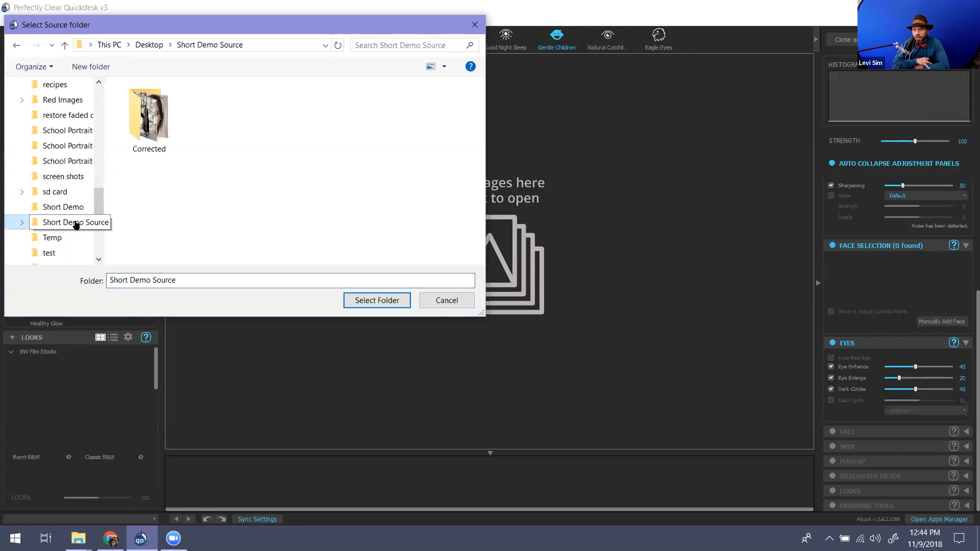
left_click(393, 304)
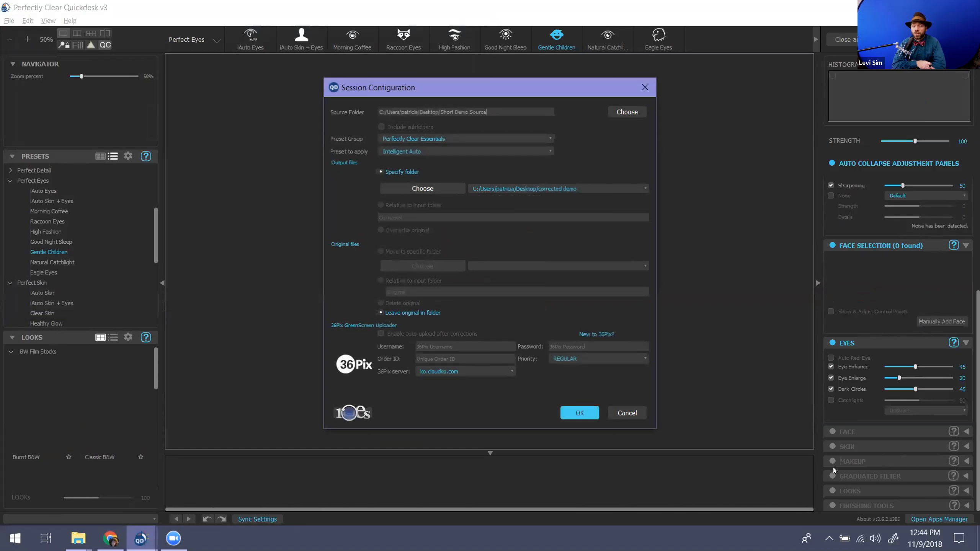
left_click(574, 414)
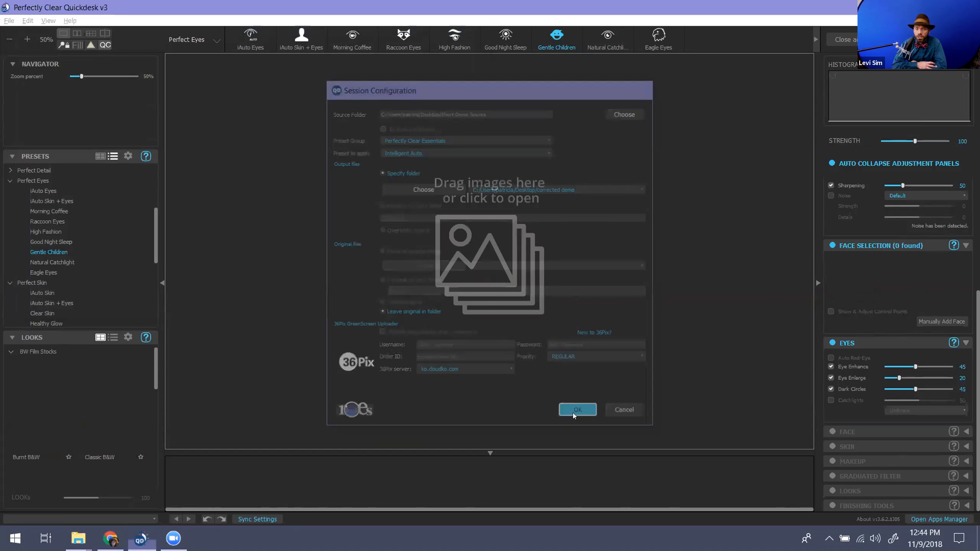
left_click(587, 308)
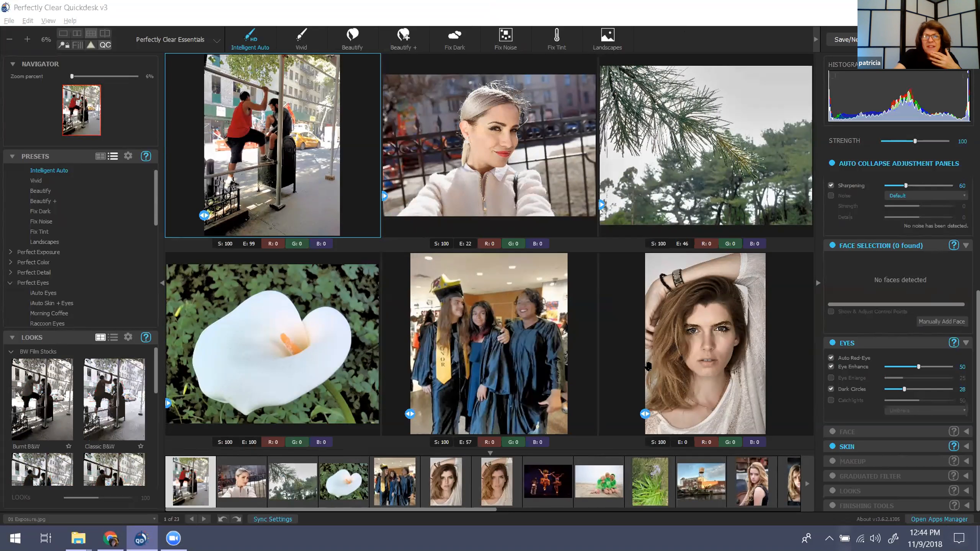
- Select the selfie of the woman in the white coat and browse the rest of the filmstrip's photos
left_click(529, 139)
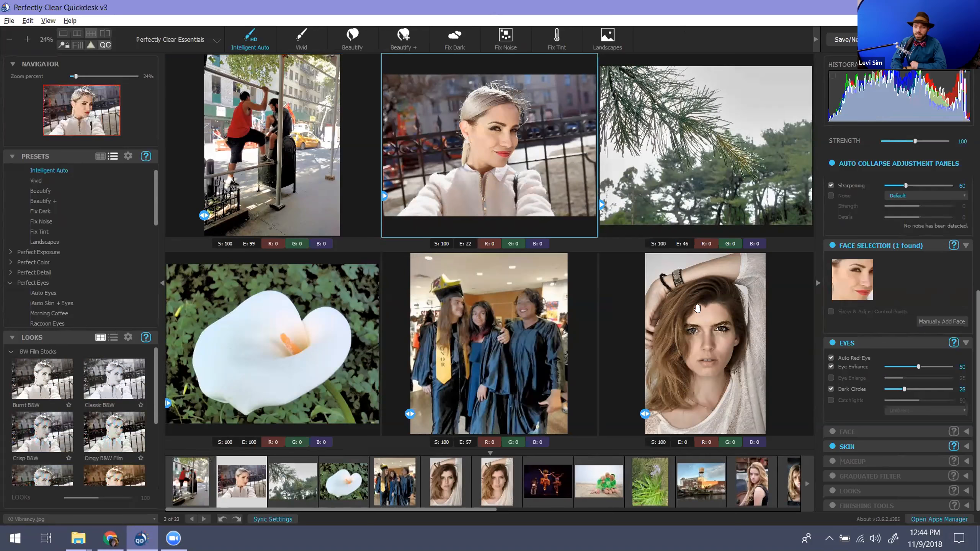
scroll(762, 469, "down", 5)
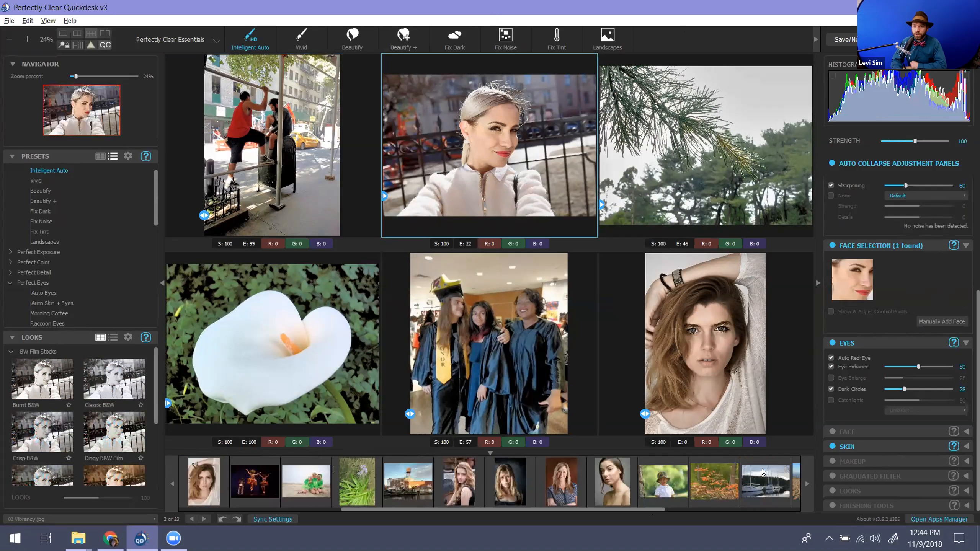
scroll(762, 469, "down", 2)
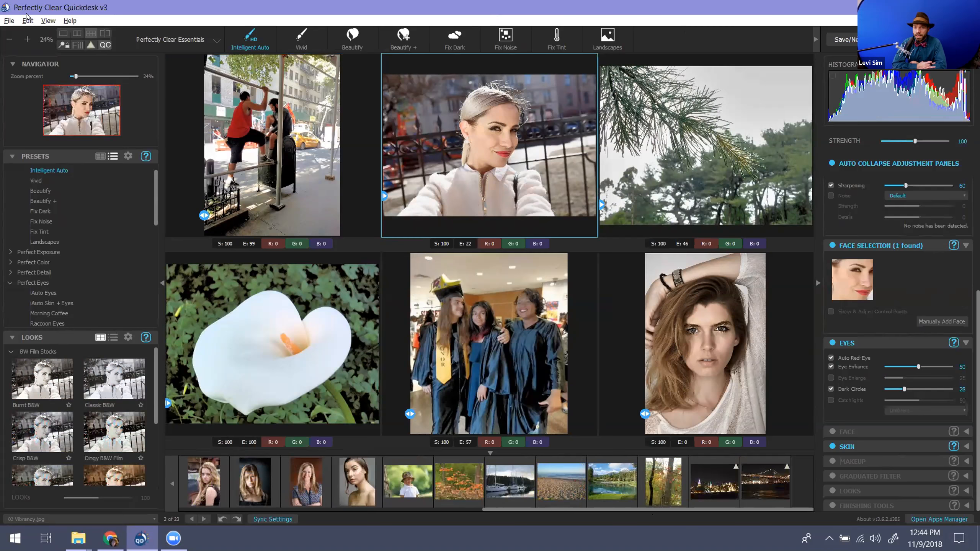
- Close all open photos and start a new session with the QD Demo Source folder, opening its RAW files with default settings
left_click(9, 20)
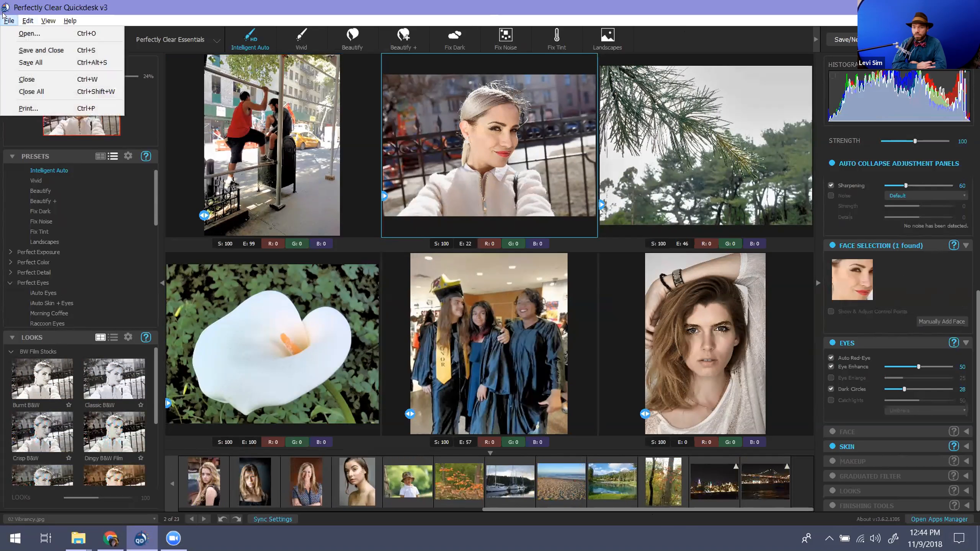
left_click(22, 90)
left_click(498, 273)
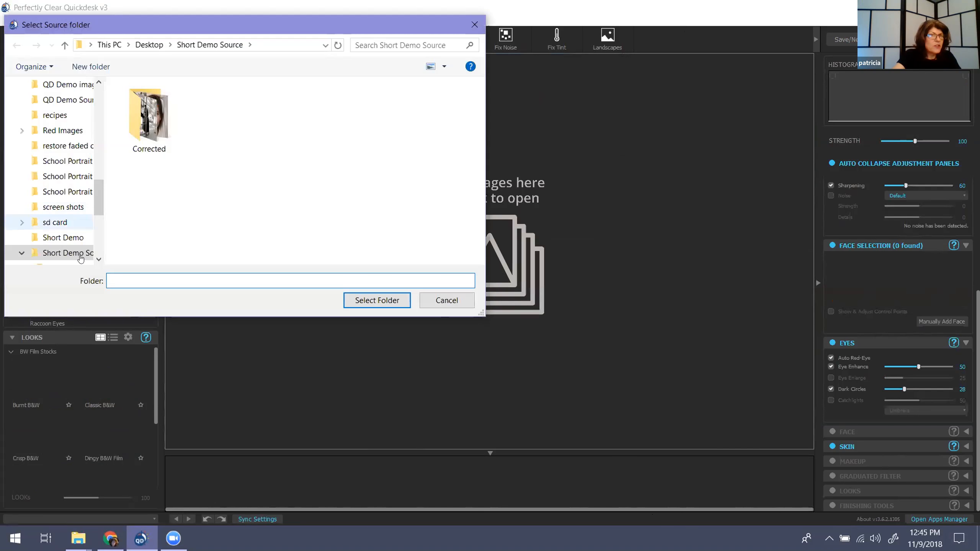
scroll(57, 177, "up", 1)
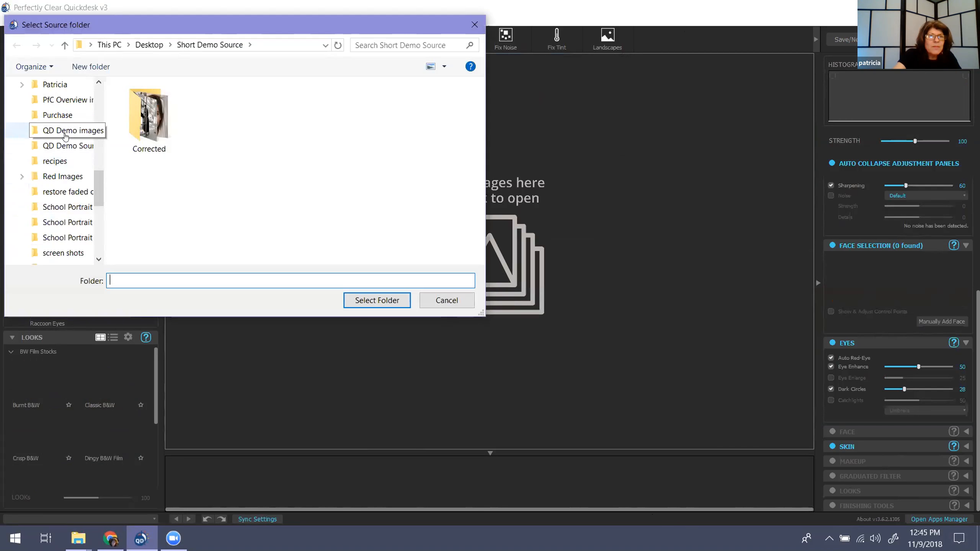
left_click(67, 146)
left_click(375, 305)
left_click(579, 413)
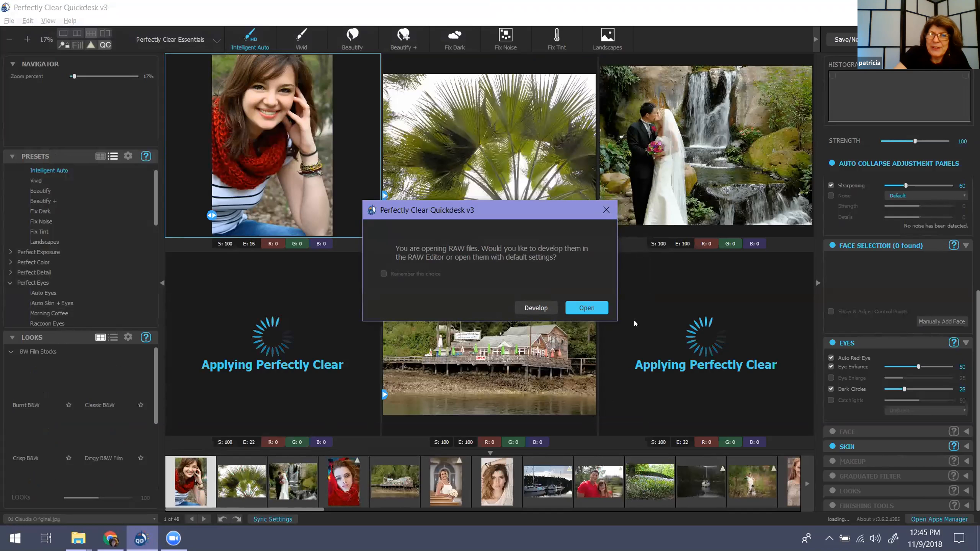
left_click(596, 308)
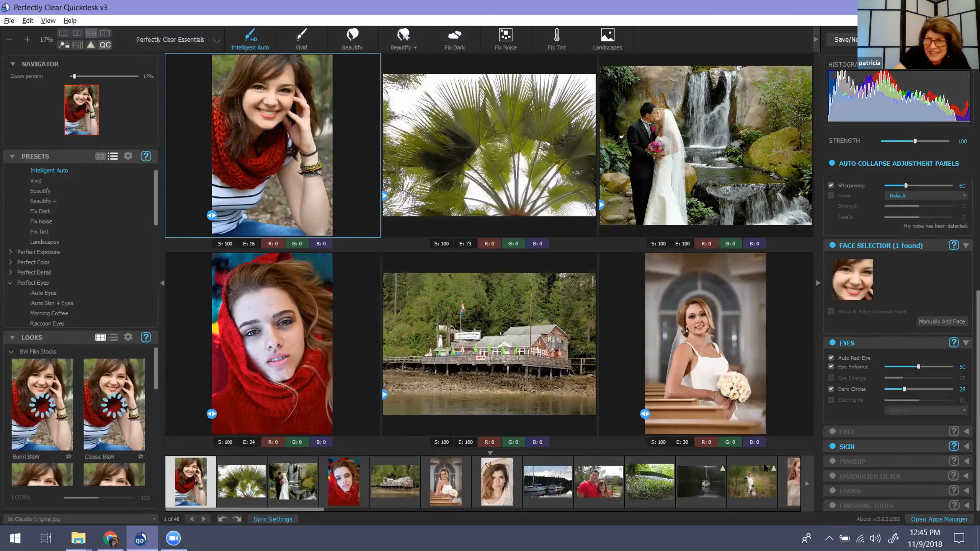
- Look through the newly loaded photos, viewing the girl on the beach and the long-haired woman in the beige top
scroll(764, 465, "down", 3)
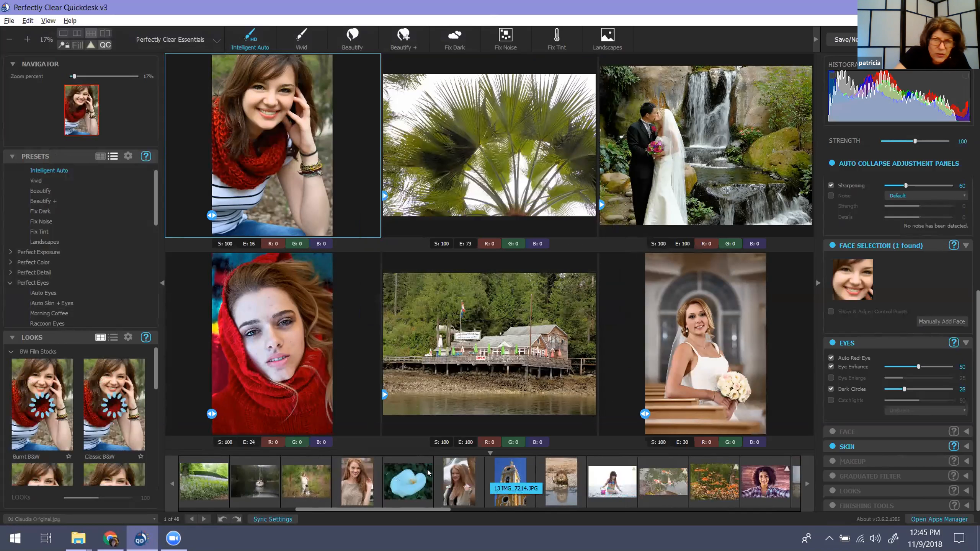
left_click(610, 488)
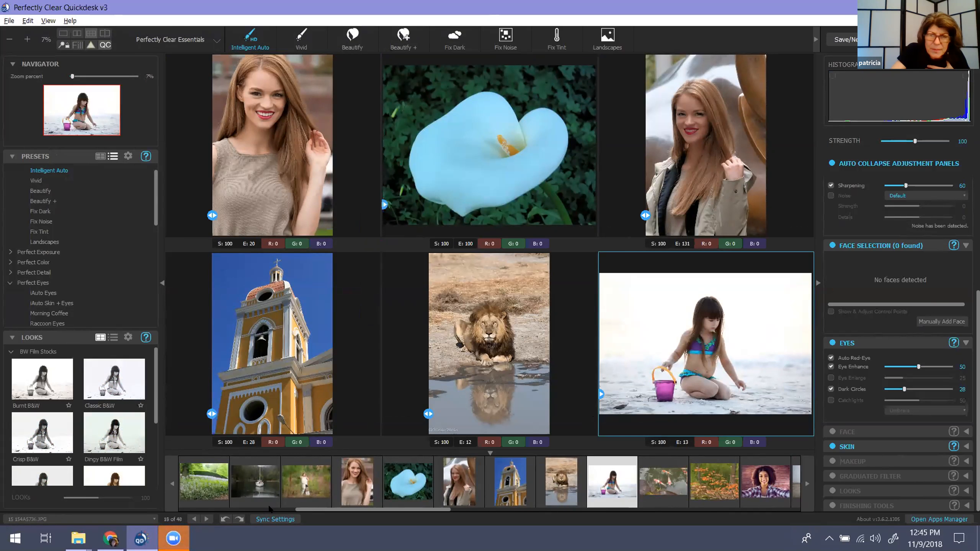
left_click(357, 481)
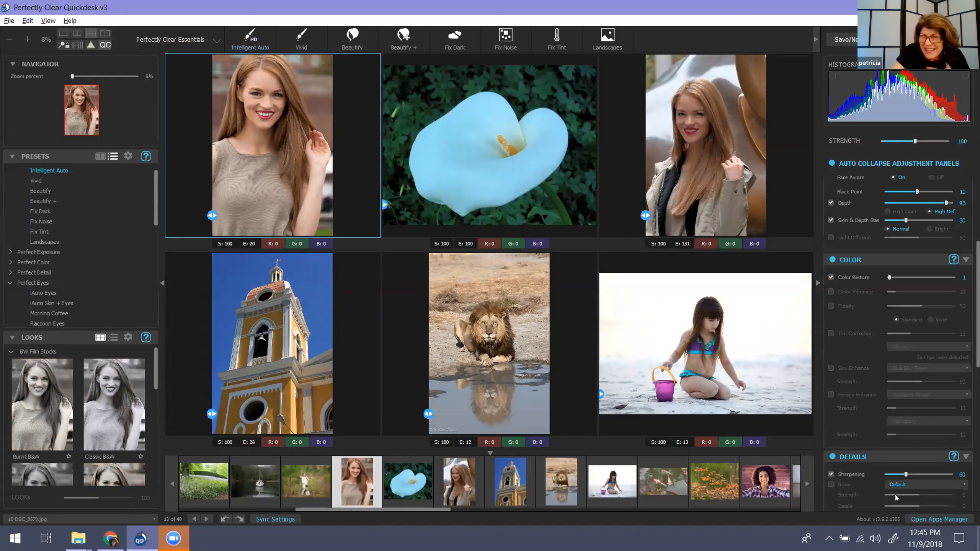
scroll(614, 462, "down", 3)
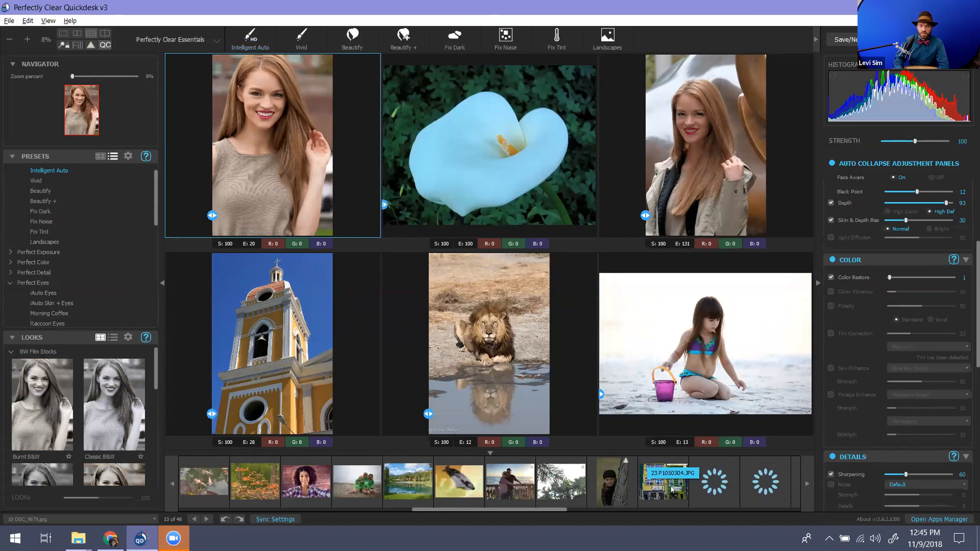
scroll(728, 470, "down", 3)
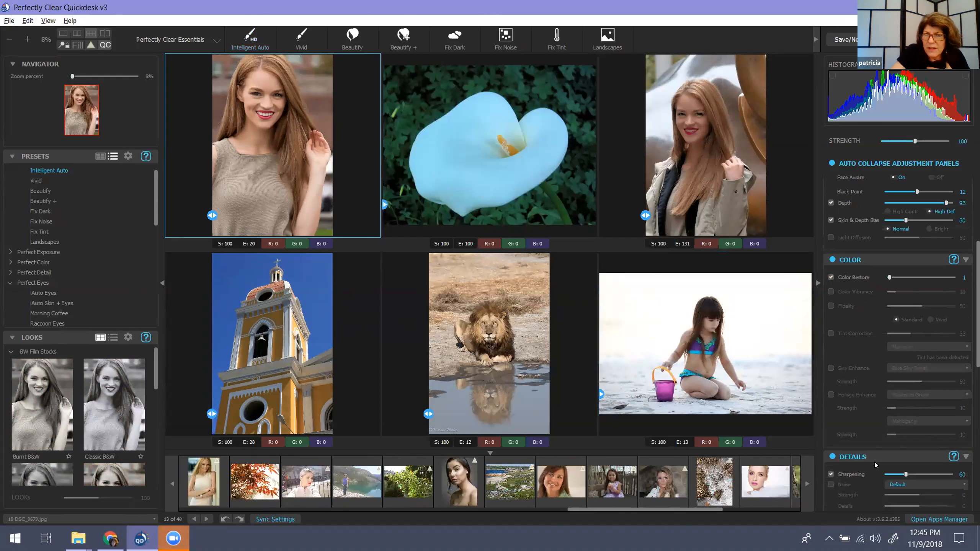
left_click(756, 488)
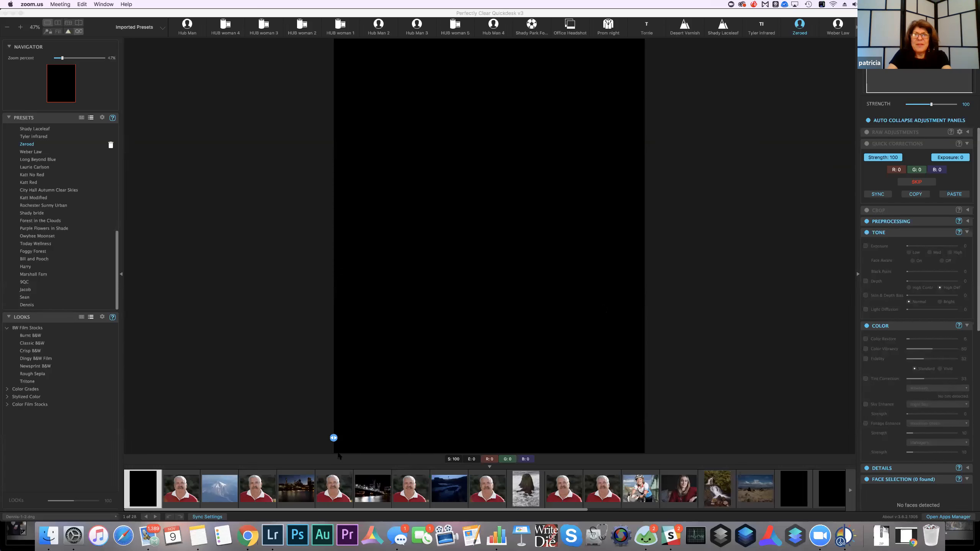
- Start a new session from the perfectlycleartest folder with the Zeroed preset from the Imported Presets group
left_click_drag(438, 510, 703, 498)
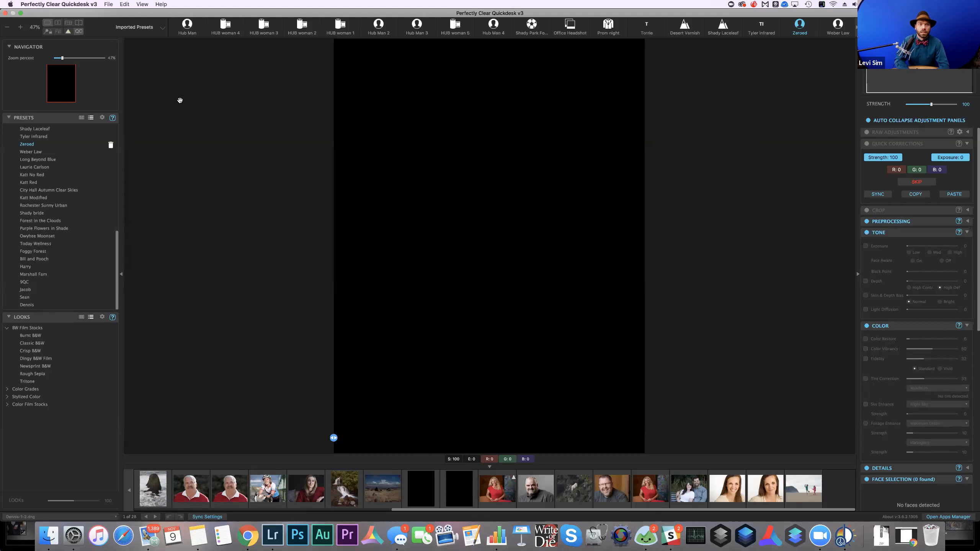
left_click(109, 4)
left_click(116, 14)
left_click(449, 122)
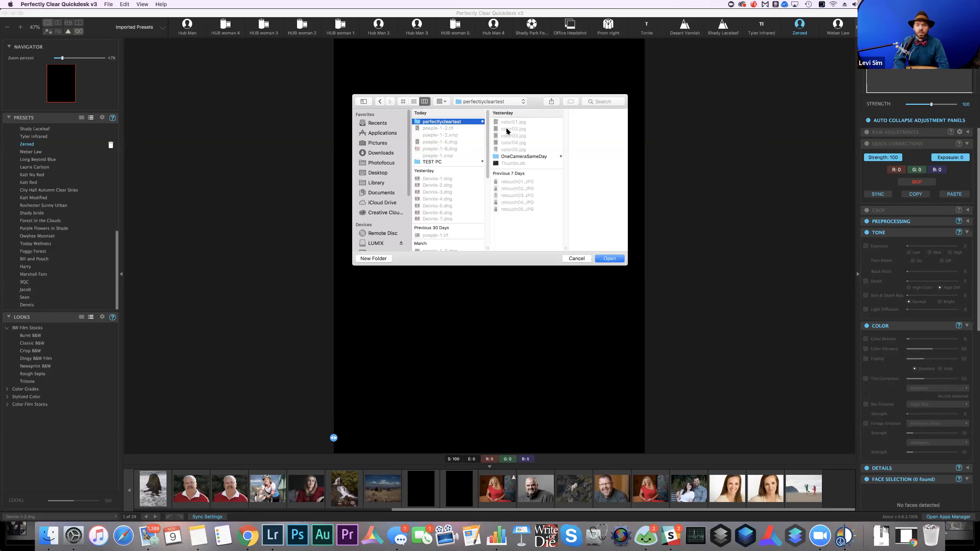
left_click(602, 259)
left_click(544, 277)
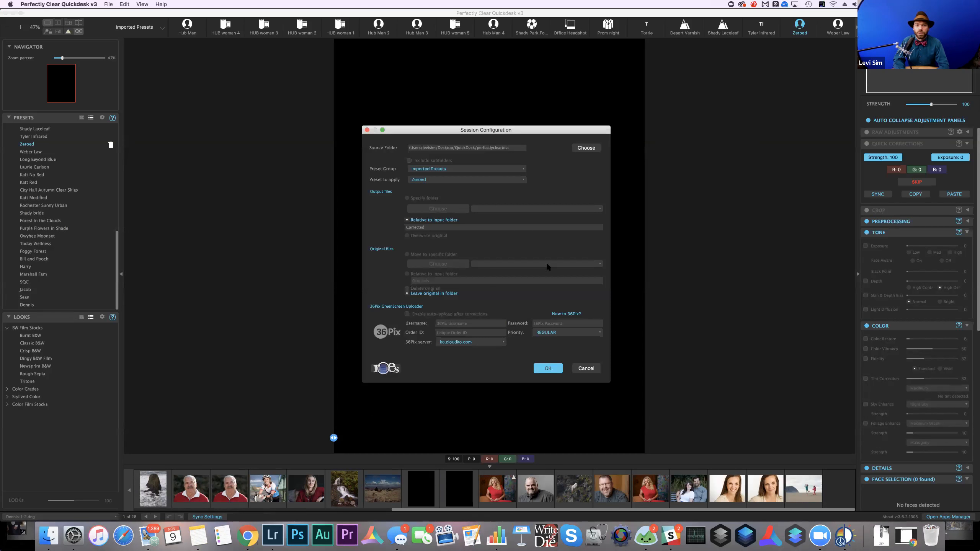
left_click(551, 369)
left_click(558, 276)
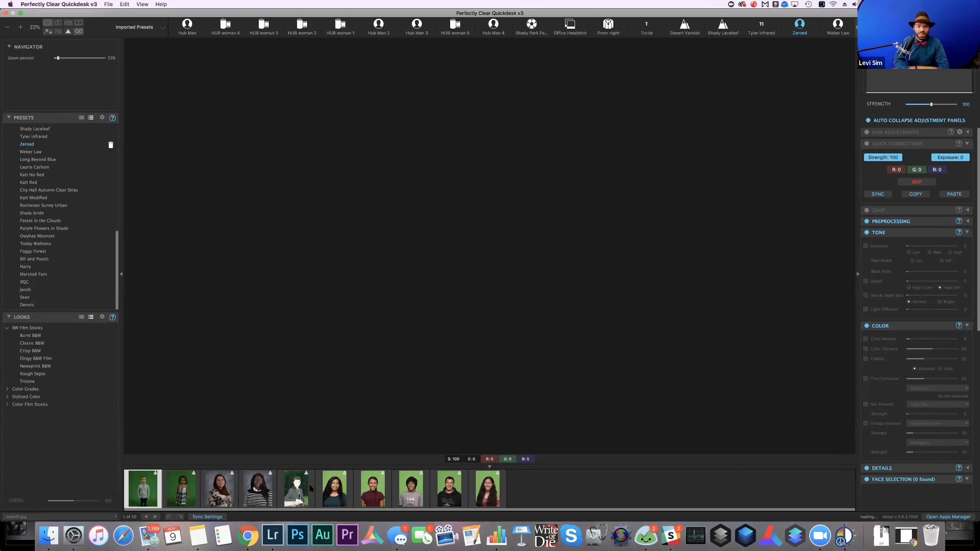
- Open the overexposed portrait of the young man in the tuxedo and turn on Image Ambulance in its preprocessing settings
left_click(296, 488)
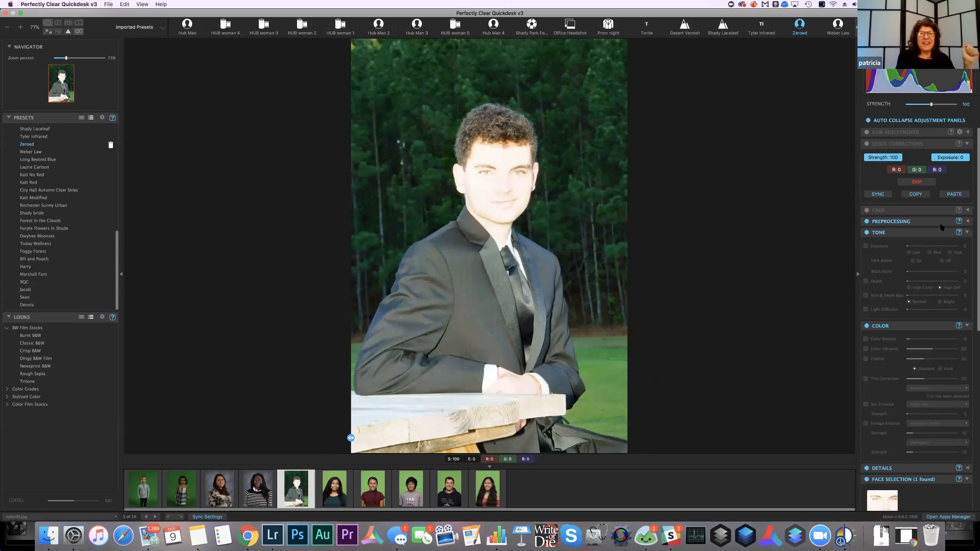
left_click(966, 221)
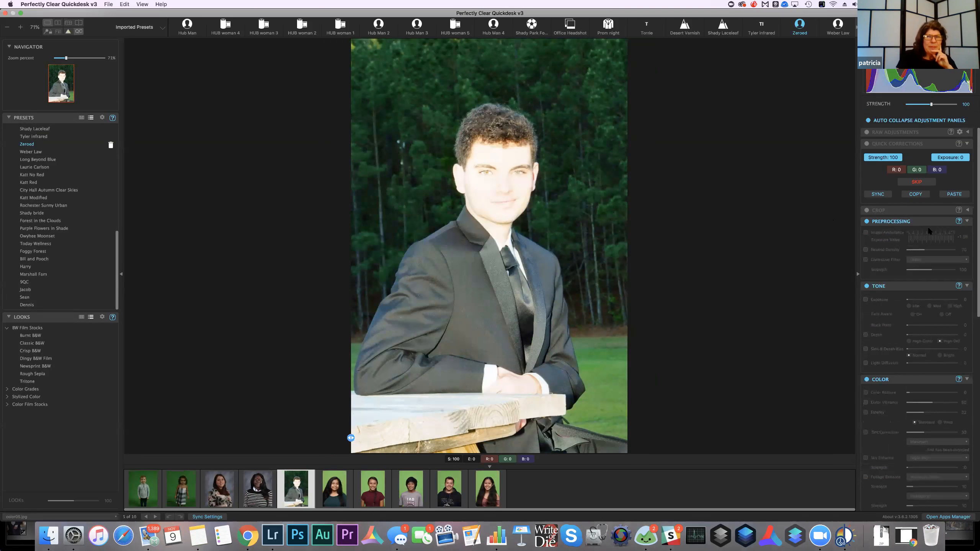
left_click(865, 233)
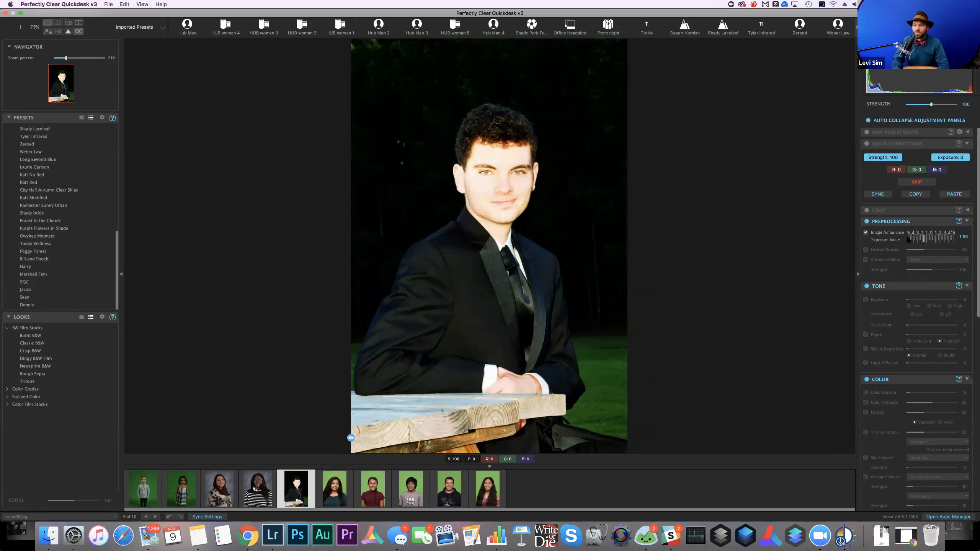
left_click(866, 232)
left_click(866, 233)
left_click_drag(917, 240, 914, 240)
- Try the Corrective Filter and Neutral Density options on the tuxedo portrait, turning each one off again
left_click(866, 260)
left_click(866, 260)
left_click(865, 249)
left_click(866, 249)
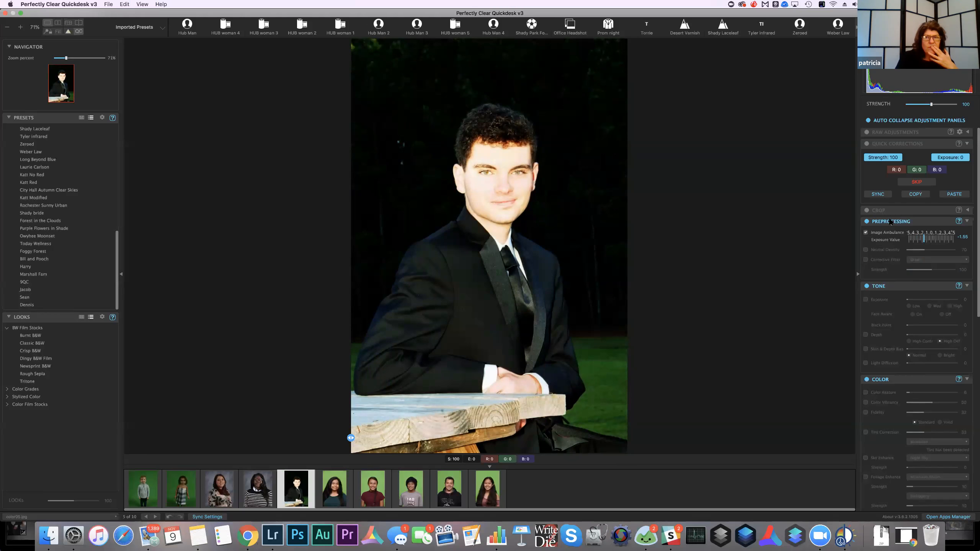
- Turn on the Tone Exposure correction with the Low option and the Depth correction for the tuxedo portrait
left_click(966, 144)
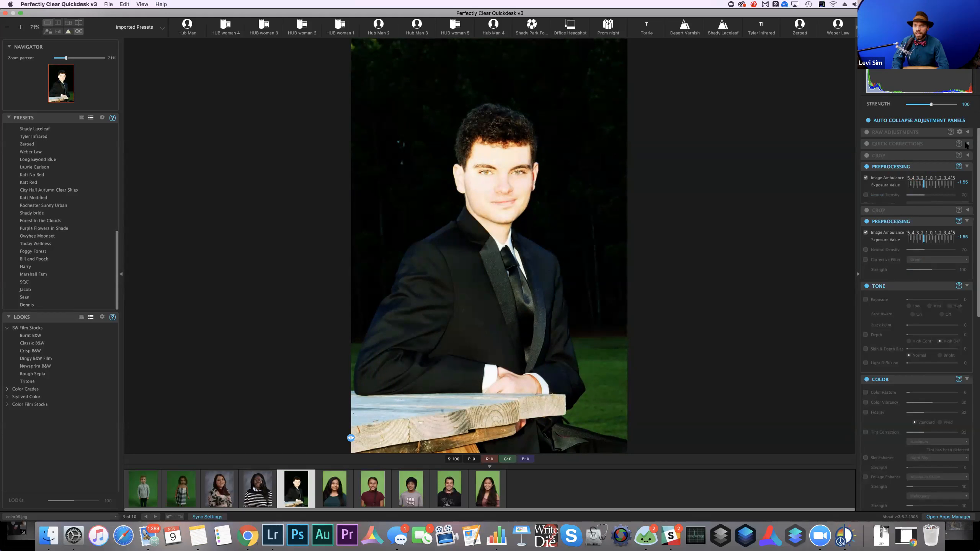
left_click(967, 167)
left_click(866, 192)
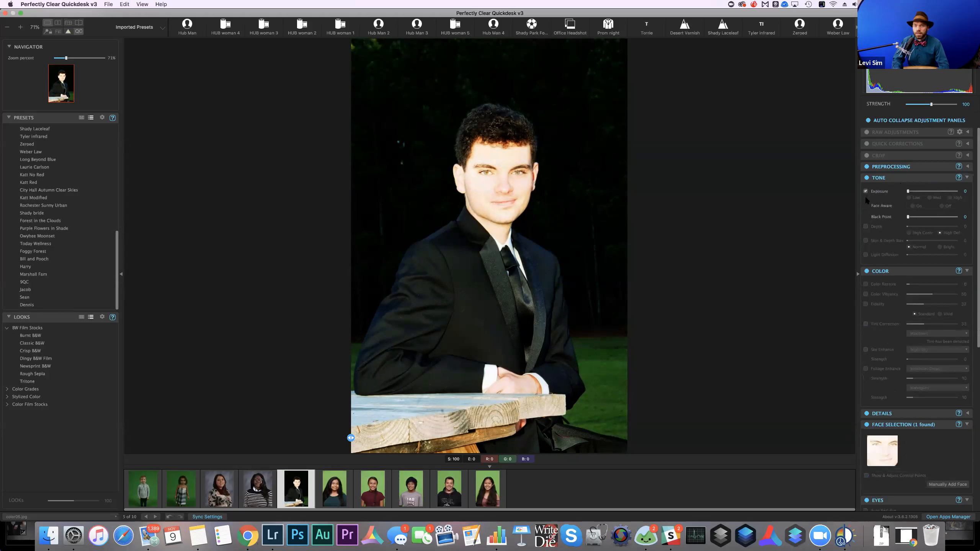
left_click(912, 198)
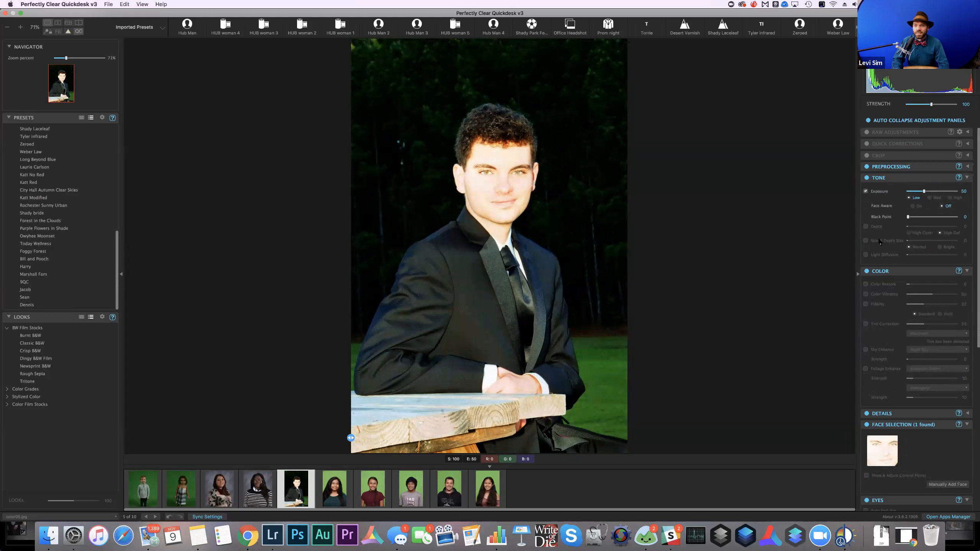
left_click(866, 227)
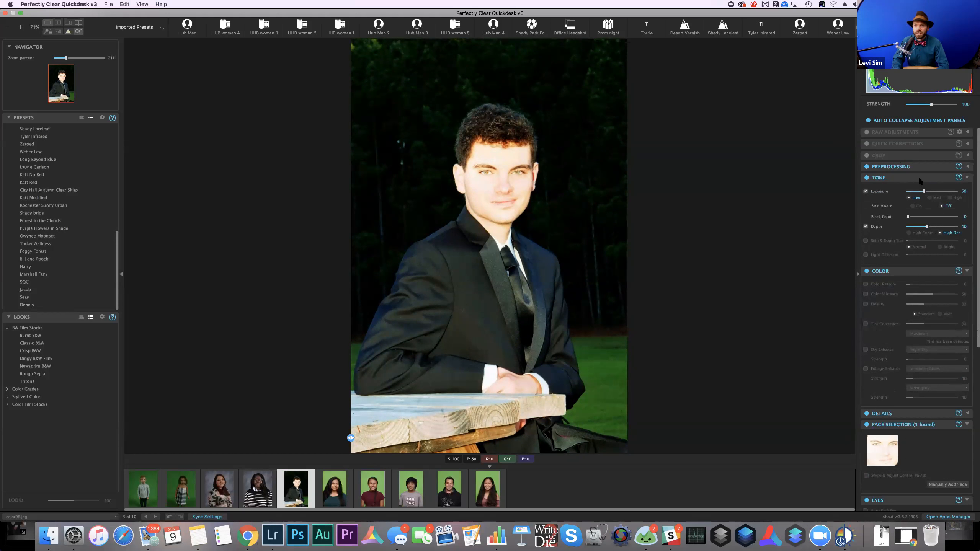
- Compare the tuxedo portrait before and after correction by sweeping the split view across the image
left_click_drag(532, 434, 637, 397)
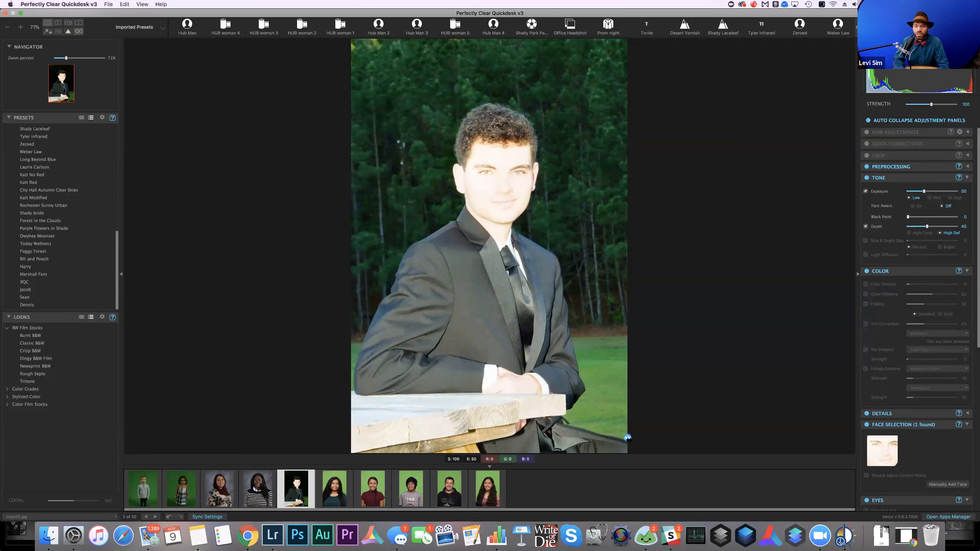
left_click_drag(627, 438, 347, 417)
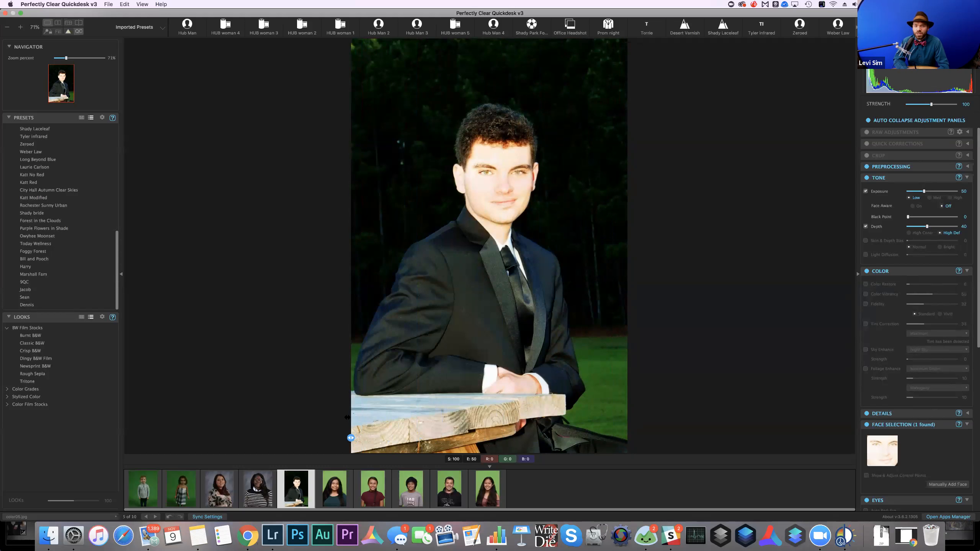
left_click_drag(559, 404, 349, 403)
- Try the Green corrective filter, turn it off, and set the Image Ambulance exposure value to -2.00
left_click(968, 167)
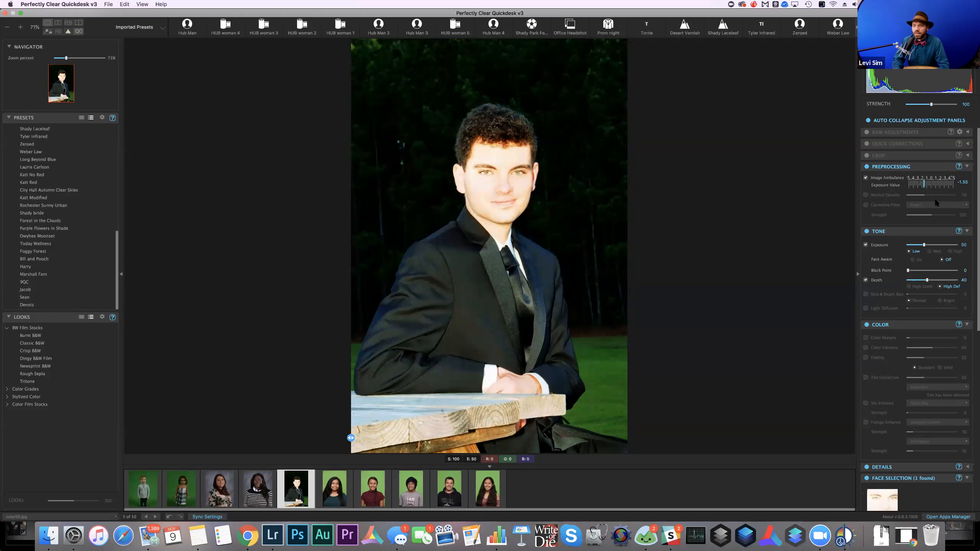
left_click(931, 215)
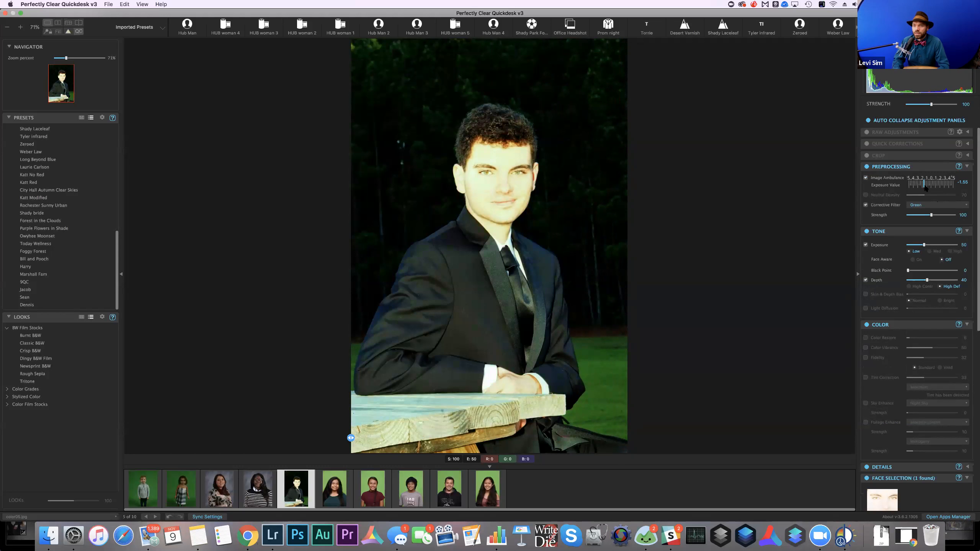
left_click(892, 208)
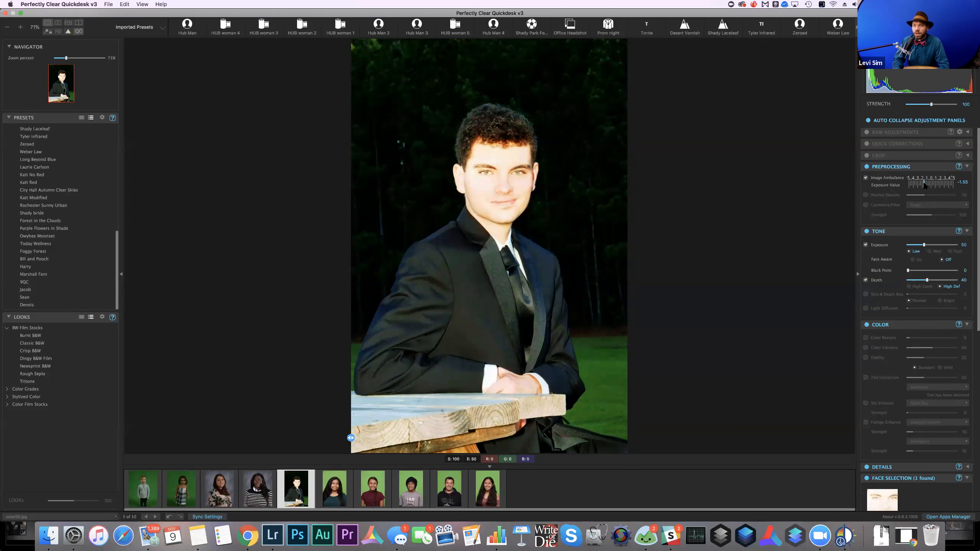
left_click_drag(923, 184, 922, 185)
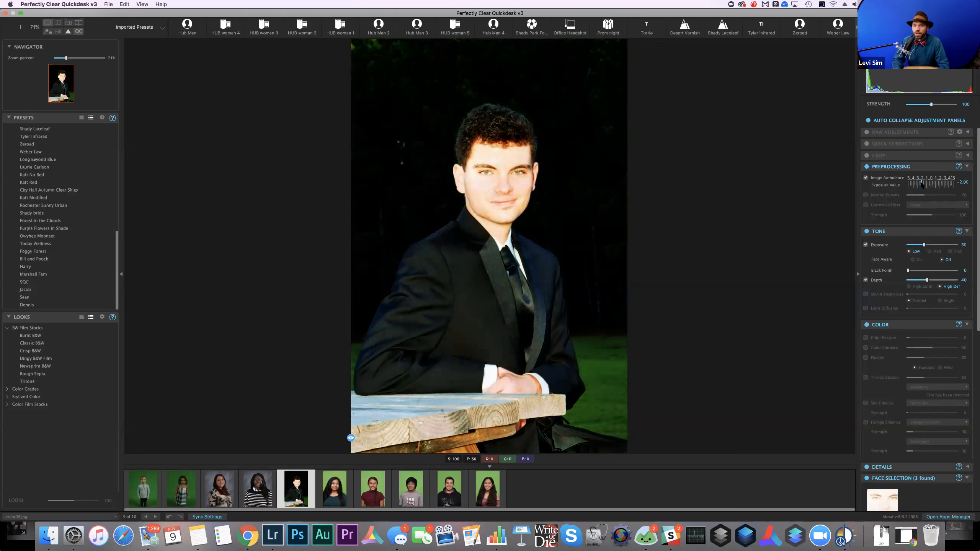
- Raise the tuxedo portrait's Tone Exposure strength to 123
left_click(967, 167)
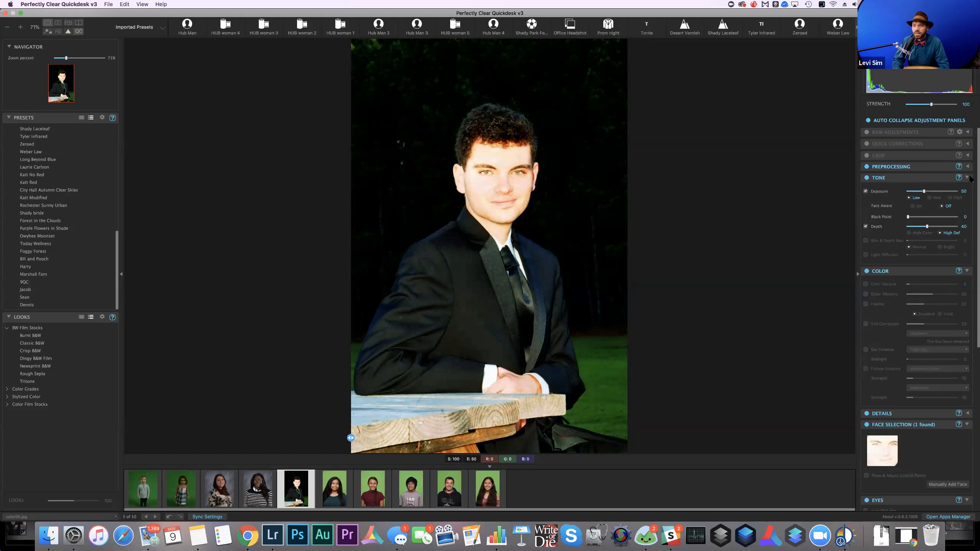
left_click(930, 198)
left_click_drag(939, 191, 939, 192)
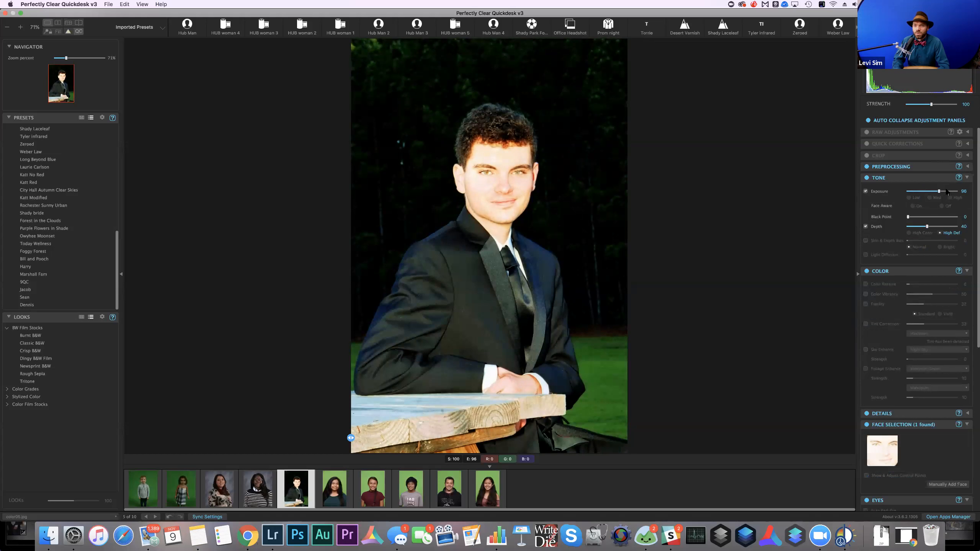
left_click(947, 193)
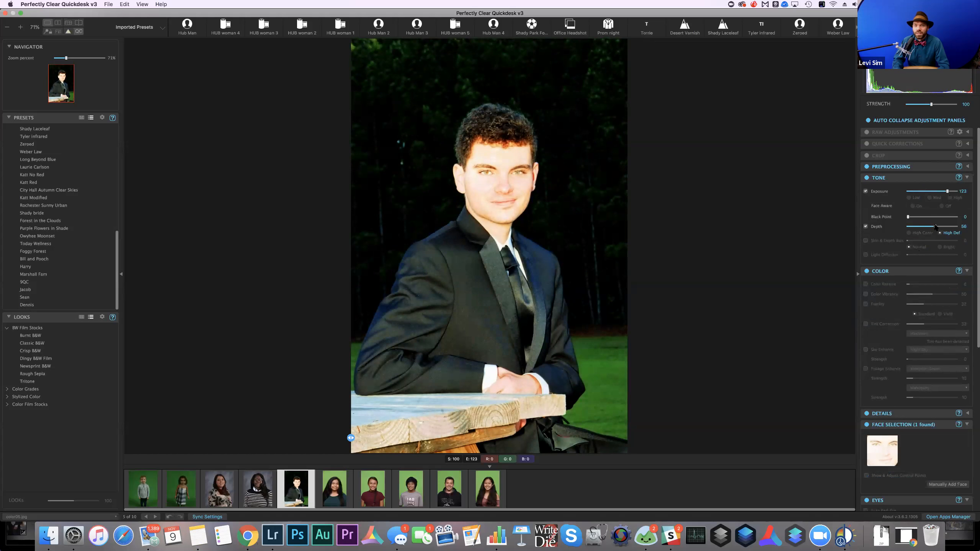
- Set the tuxedo portrait's Depth to 58 and turn on Tint Correction with the Default option
left_click_drag(943, 226, 936, 226)
left_click(866, 325)
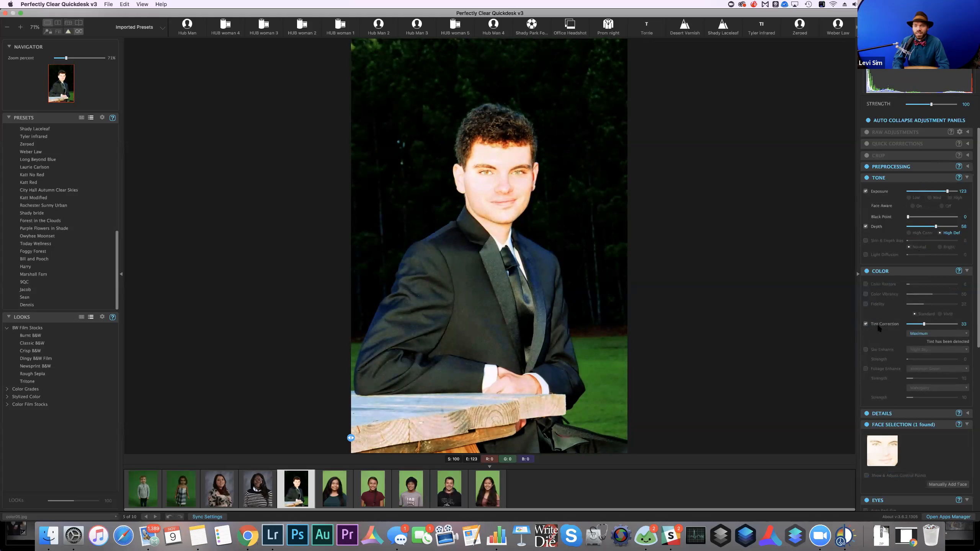
left_click(933, 333)
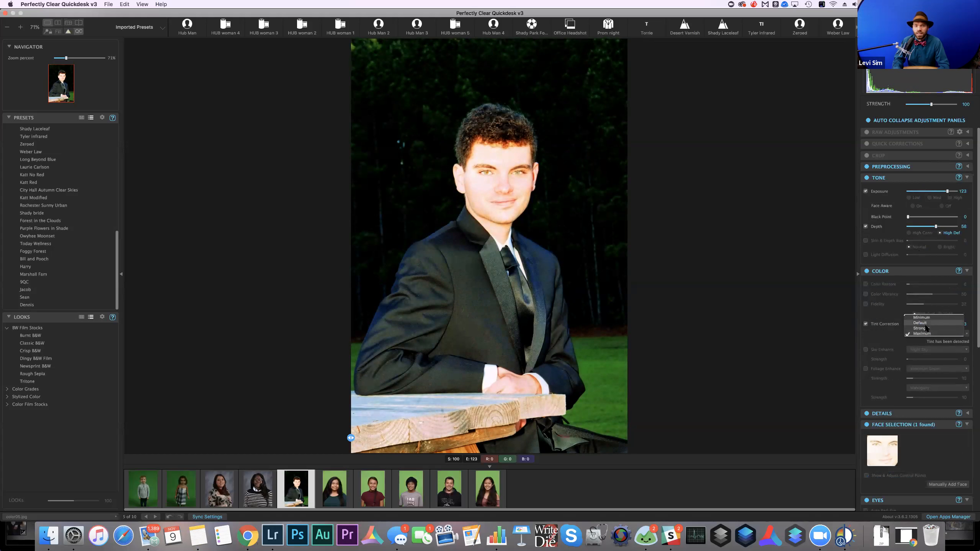
left_click(925, 325)
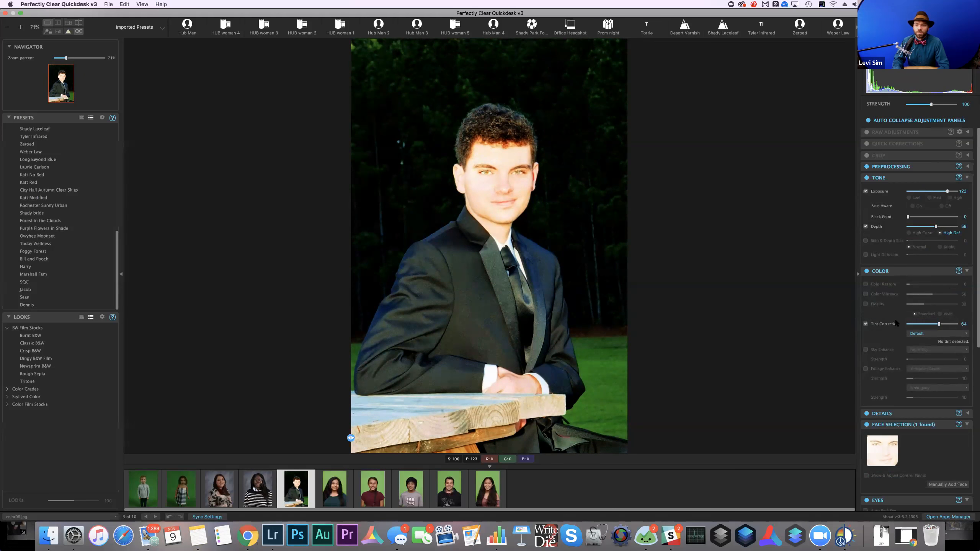
left_click(866, 324)
left_click(866, 324)
- Compare the tuxedo portrait before and after correction by placing the split view across the face
scroll(907, 411, "down", 5)
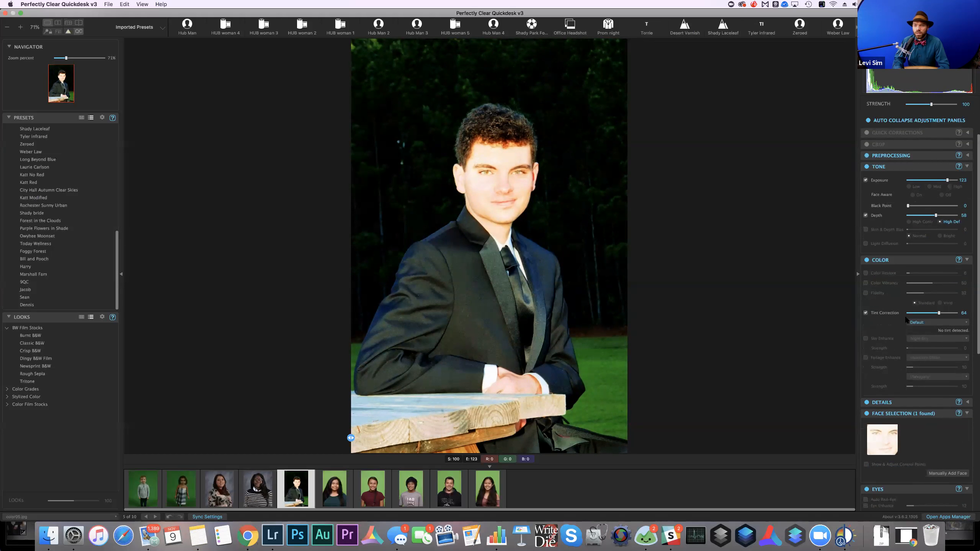
scroll(904, 340, "down", 4)
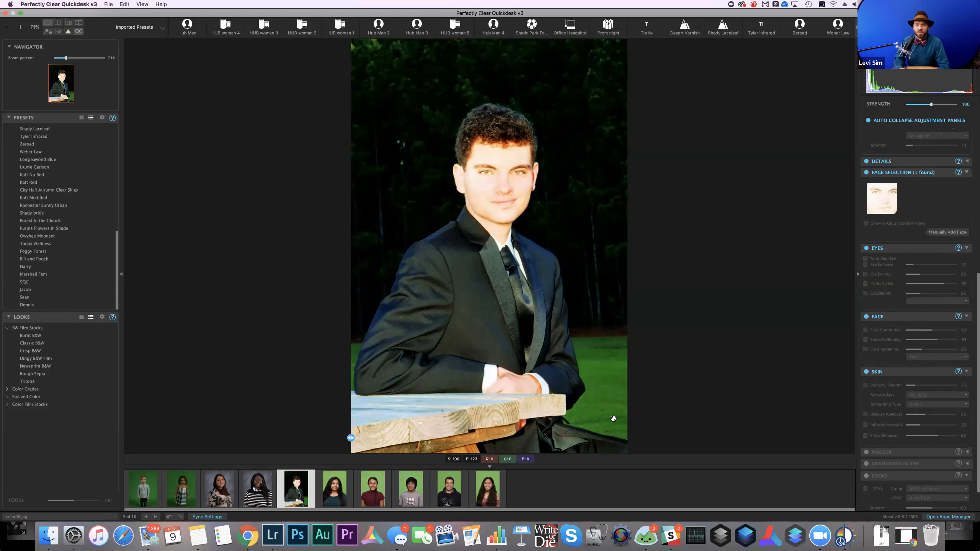
left_click_drag(351, 438, 520, 402)
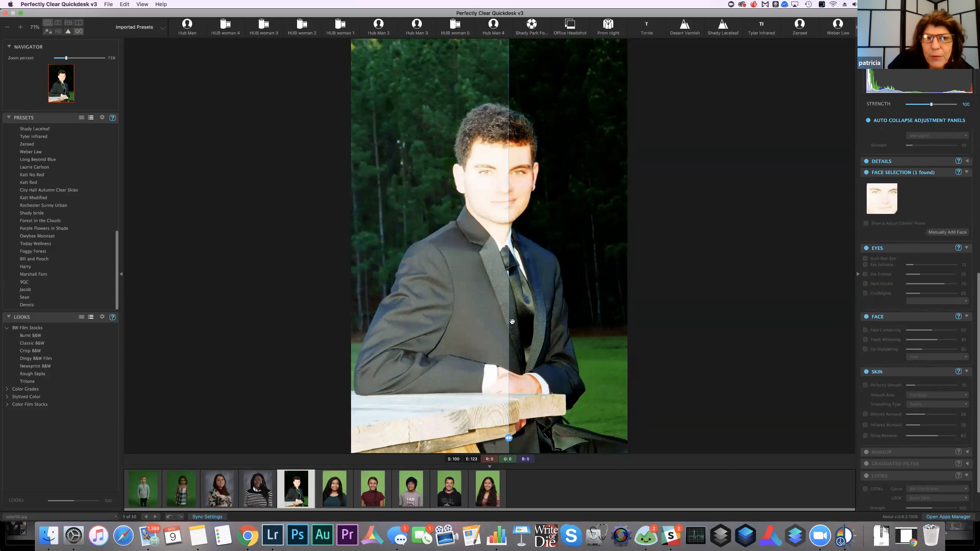
left_click(492, 322)
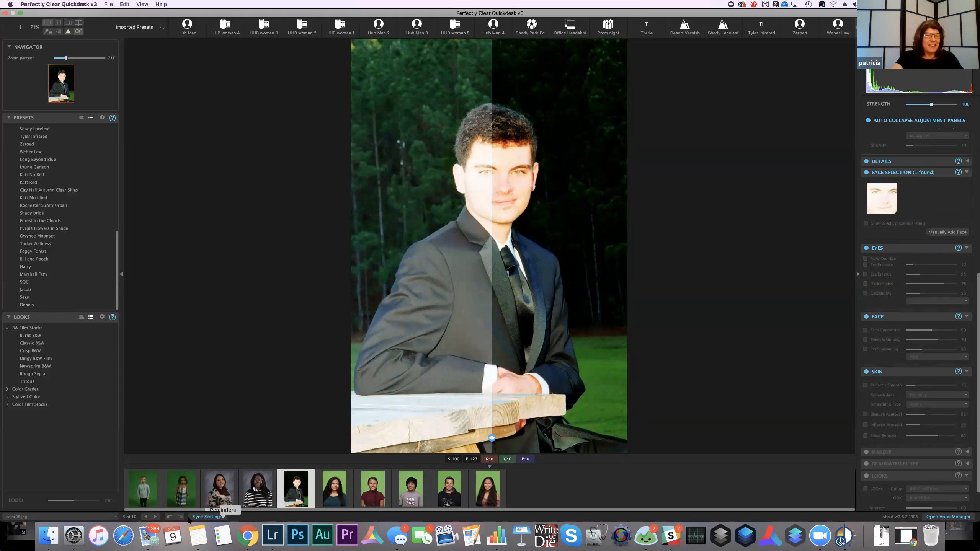
- Switch to the green-screen photo of the boy, move the split line to the image edge, and collapse the face selection settings
left_click(148, 491)
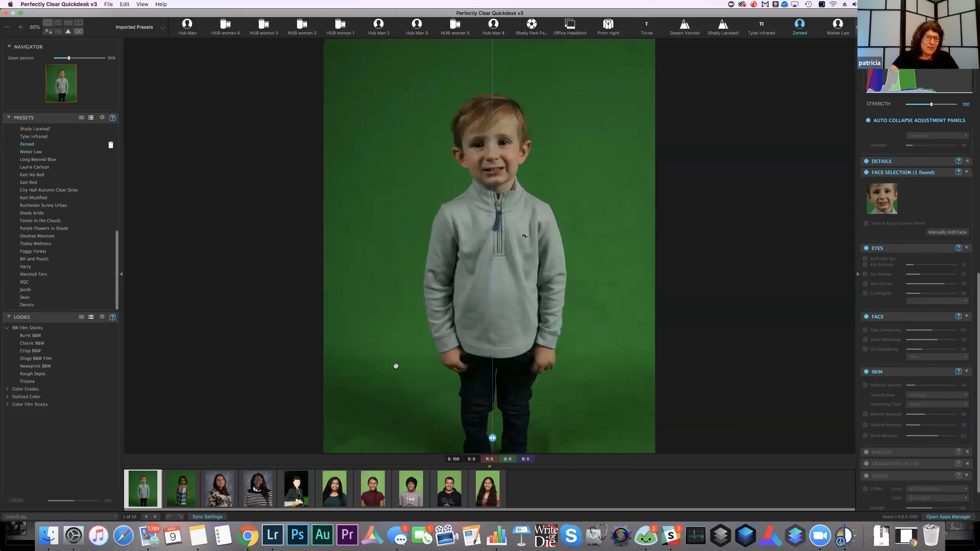
left_click_drag(493, 438, 323, 438)
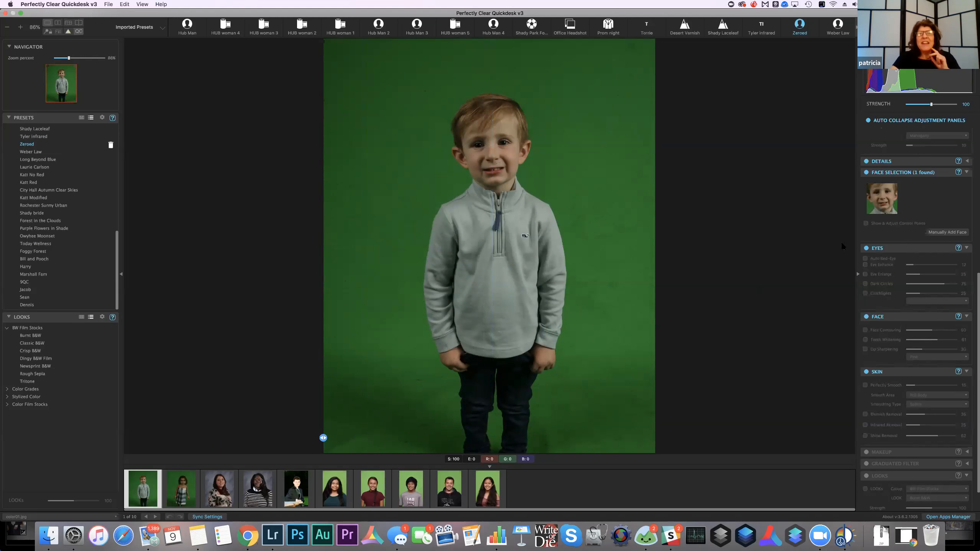
left_click(967, 173)
- Try the Tone Exposure correction and the Today Wellness preset on the boy's photo
scroll(923, 223, "up", 5)
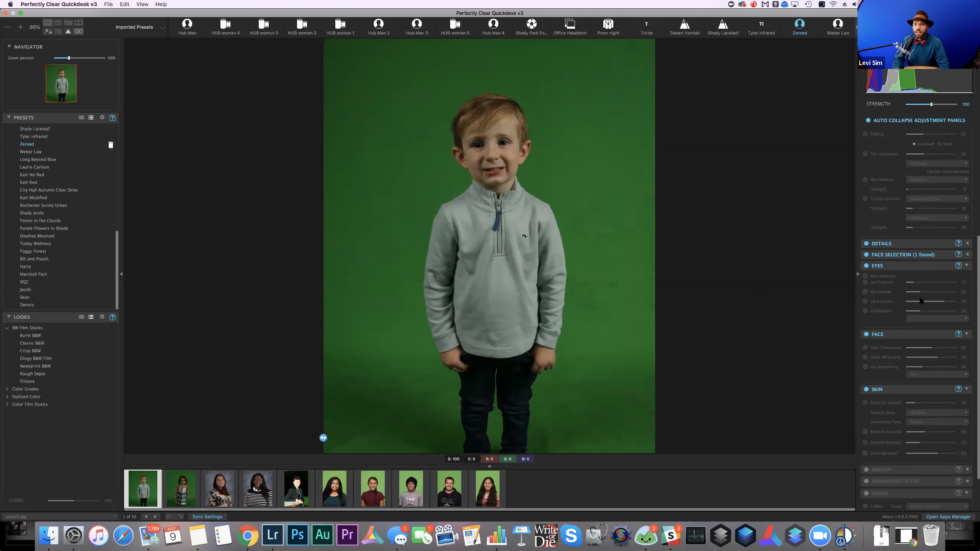
scroll(922, 223, "up", 5)
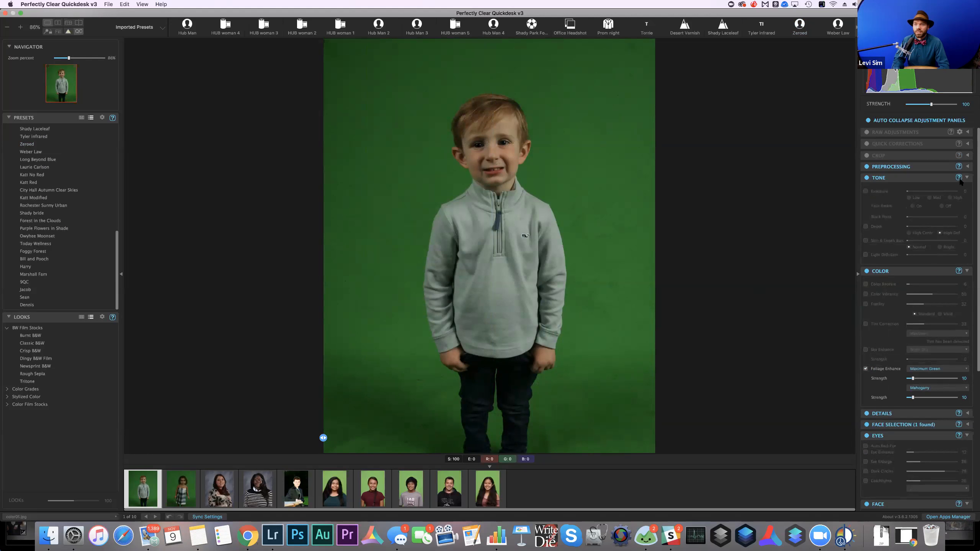
left_click(866, 191)
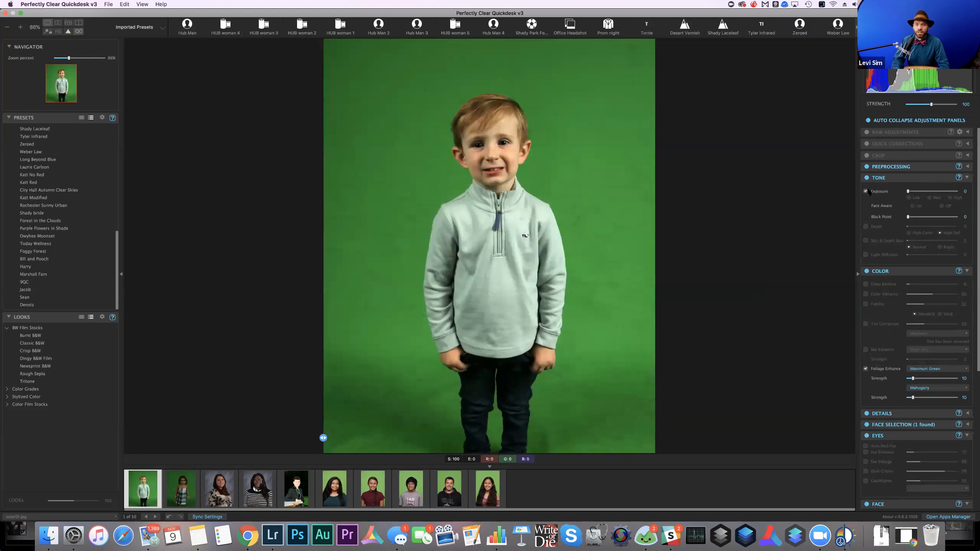
left_click(113, 243)
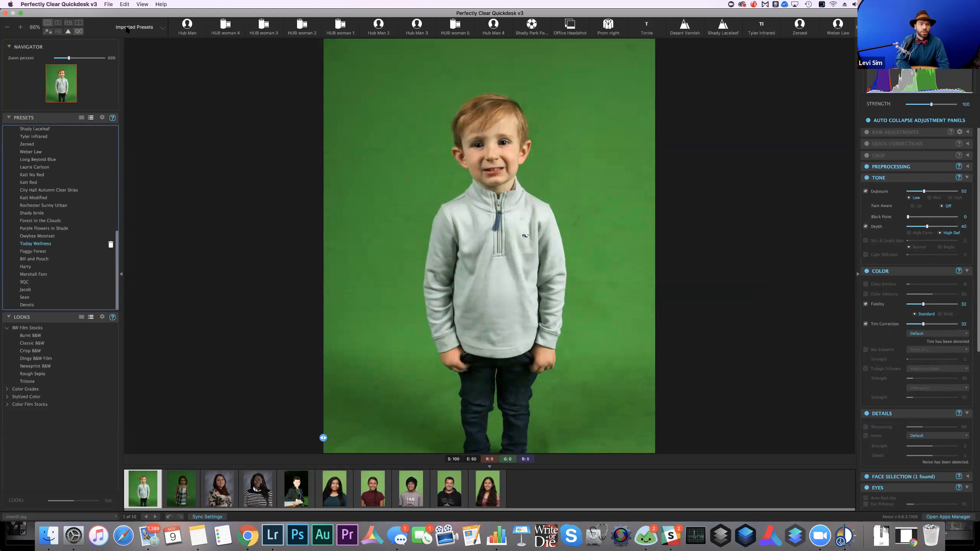
- Apply the Beautify preset from Perfectly Clear Essentials to the boy's photo and compare it before and after
left_click(160, 30)
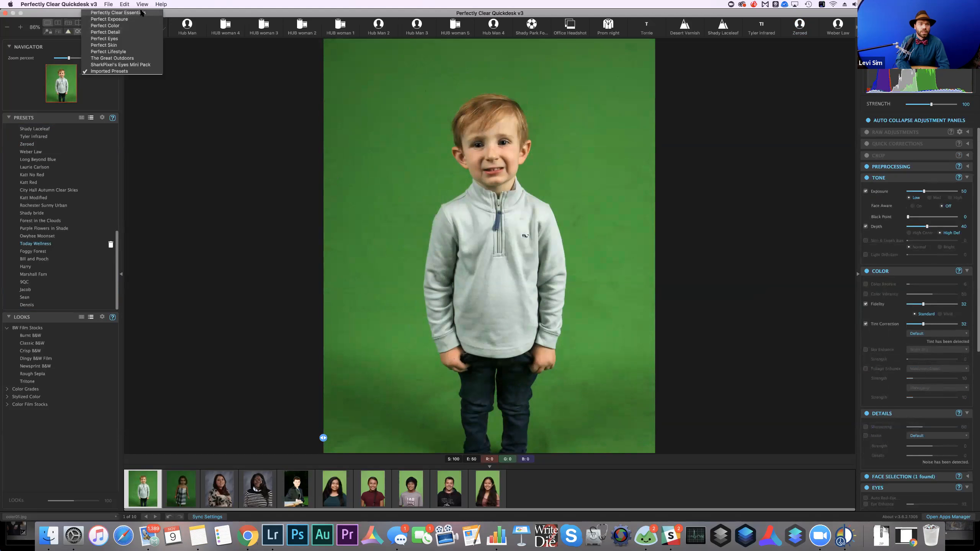
left_click(144, 13)
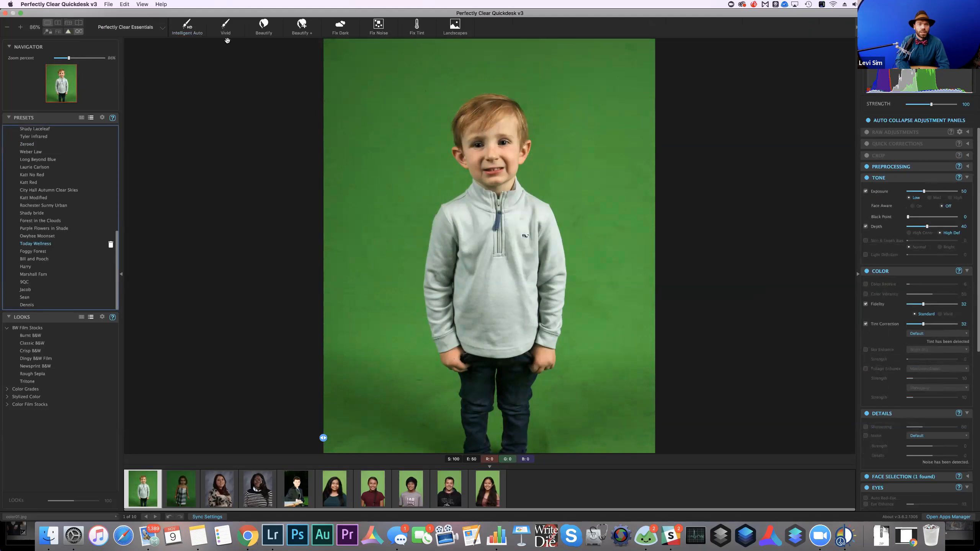
left_click(263, 26)
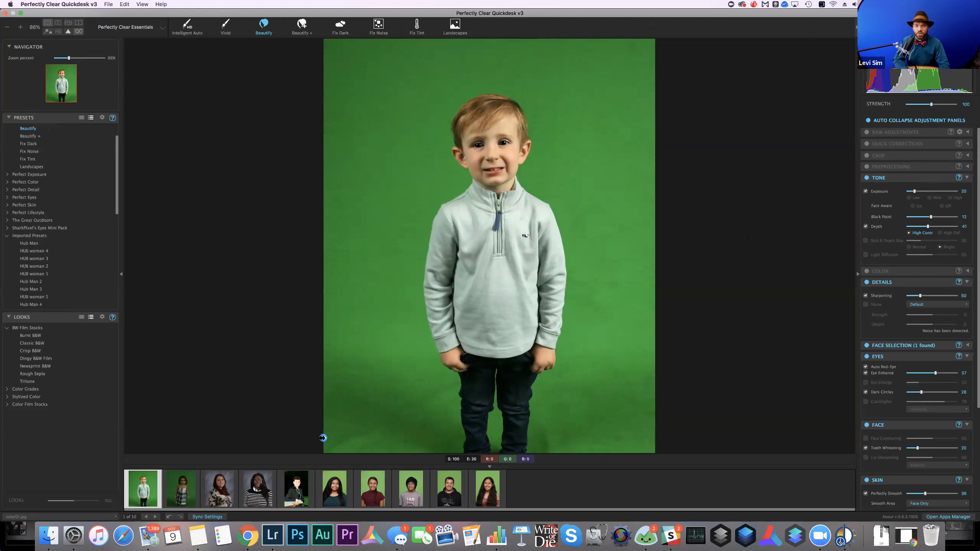
left_click_drag(323, 438, 526, 438)
left_click_drag(336, 387, 309, 385)
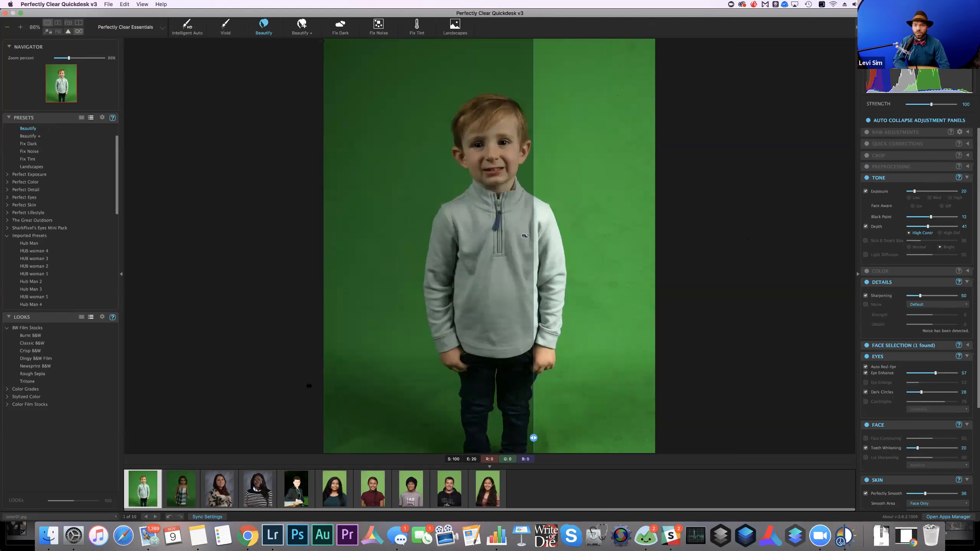
- Show the face control points on the boy's photo and shift both eye points slightly up and to the left
left_click(967, 346)
left_click(866, 396)
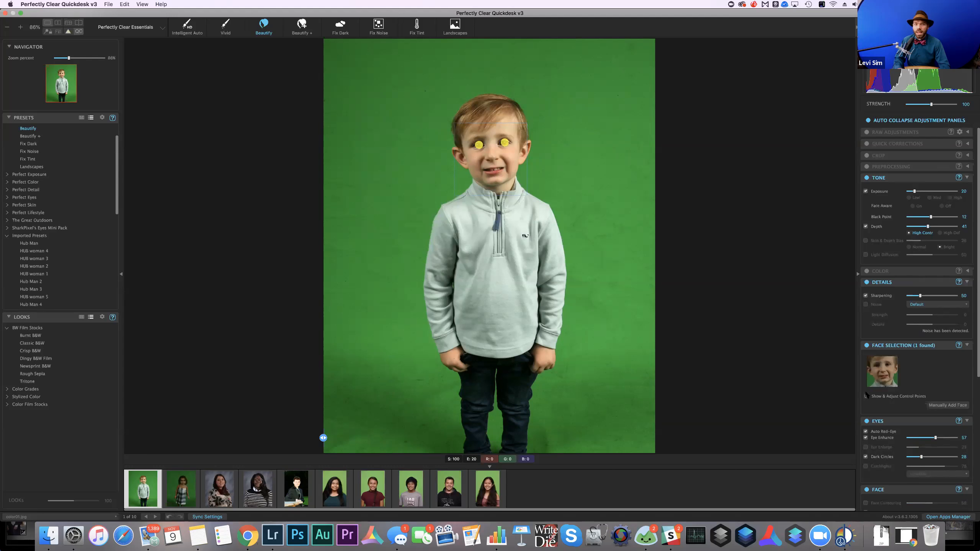
scroll(597, 220, "up", 6)
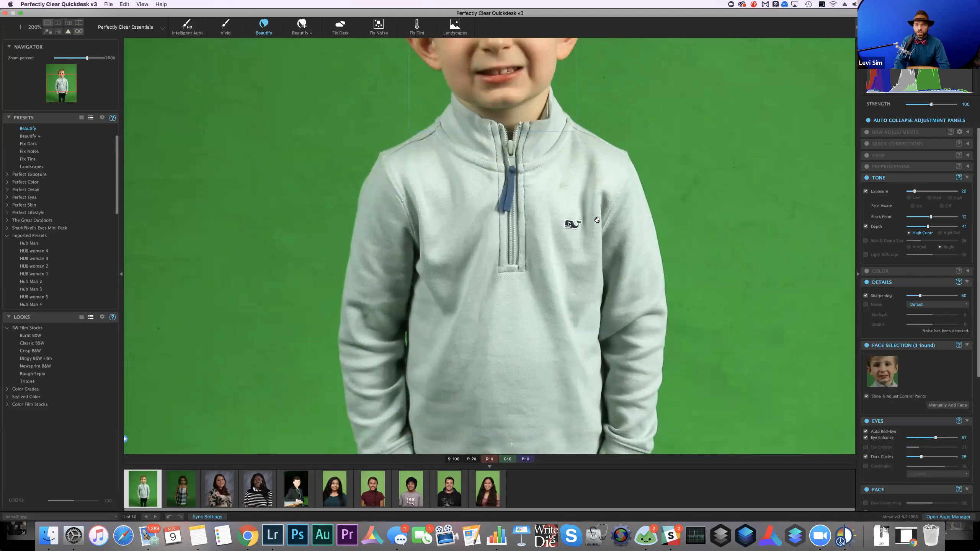
scroll(597, 219, "up", 3)
left_click_drag(560, 206, 552, 459)
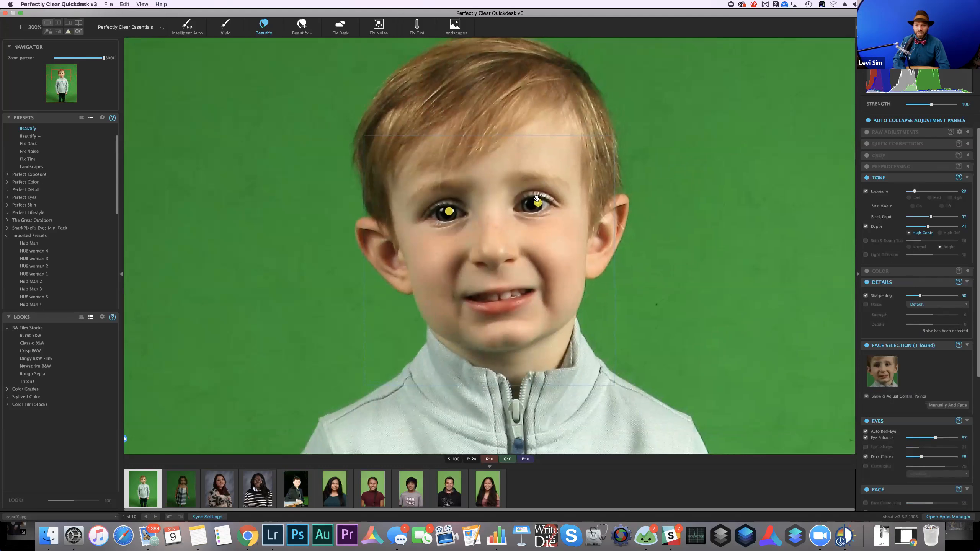
left_click_drag(537, 201, 532, 196)
left_click_drag(449, 211, 442, 205)
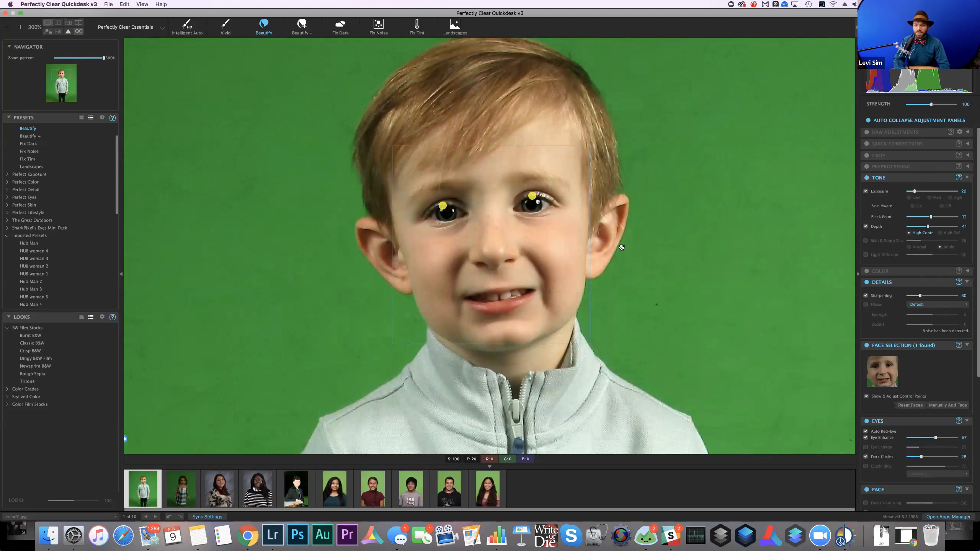
- Set the Dark Circles strength to 57 for the boy and return to the full photo
left_click(931, 457)
left_click(935, 457)
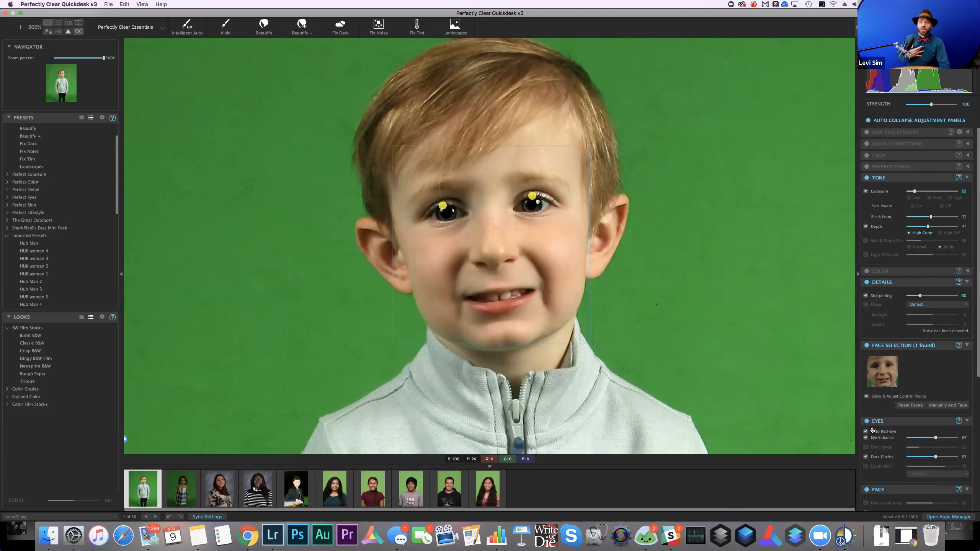
left_click(802, 440)
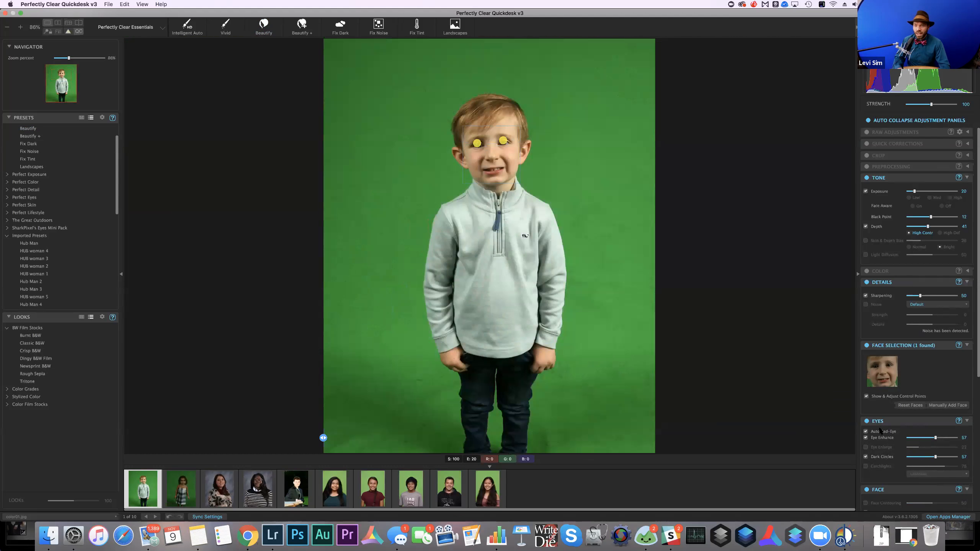
scroll(892, 431, "down", 5)
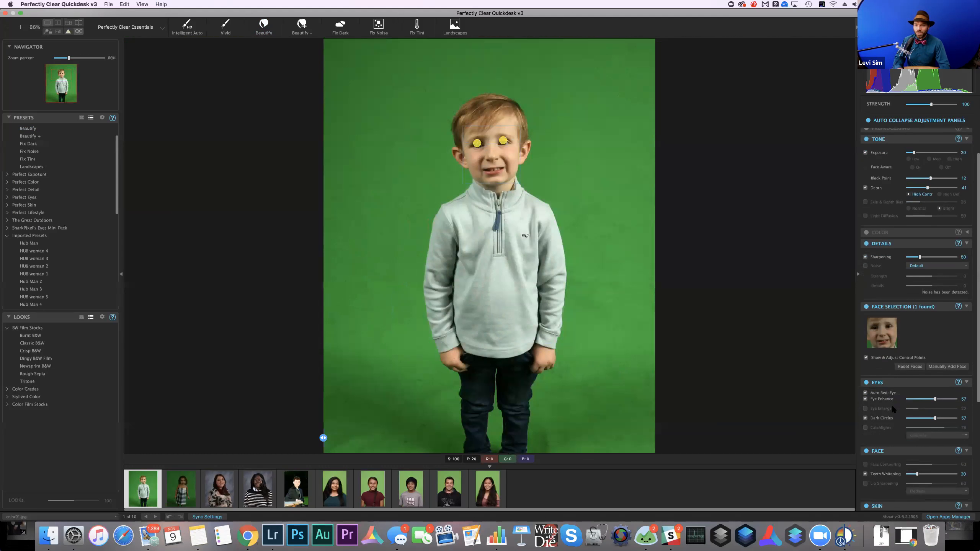
- Apply the Perfectly Clear Essentials Beautify preset to the photo of the girl in the checked dress and hide the face control points
left_click(182, 481)
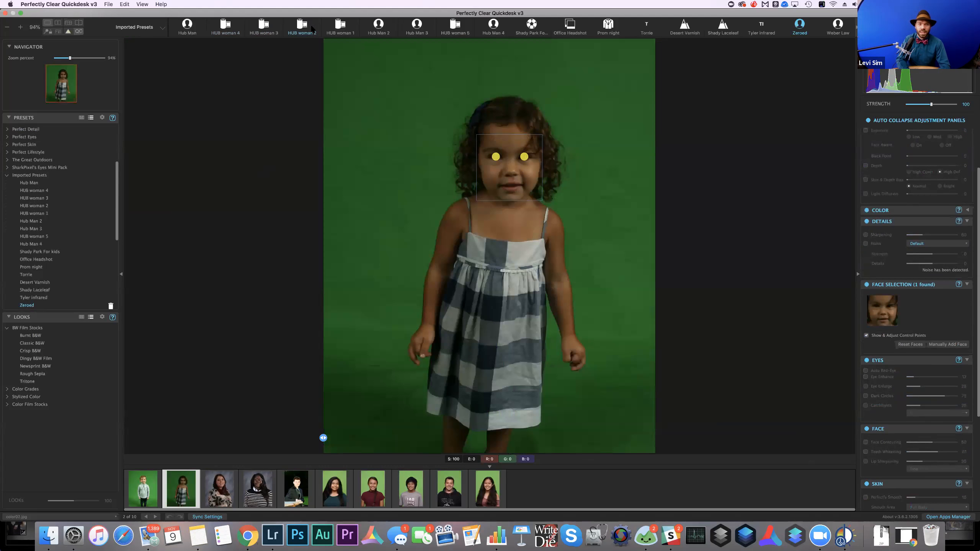
left_click(147, 24)
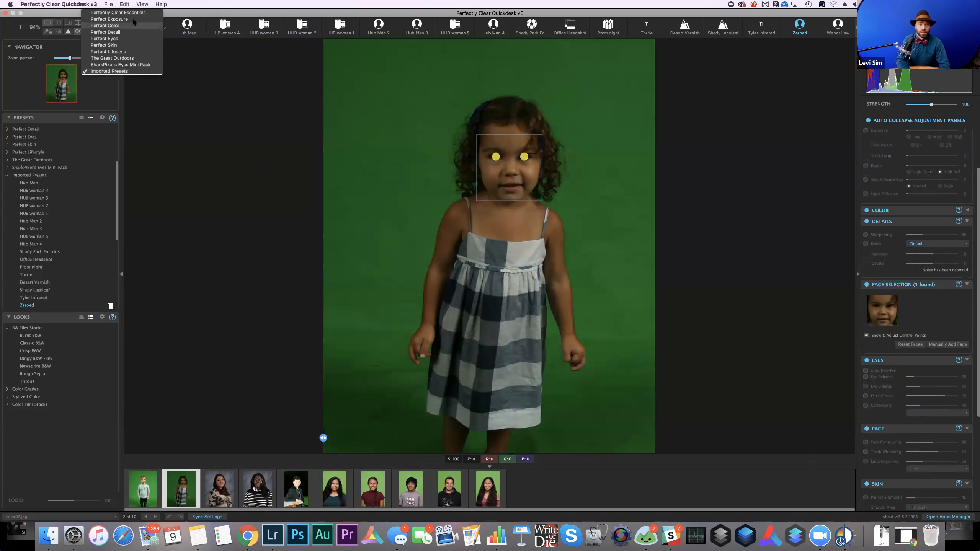
left_click(128, 13)
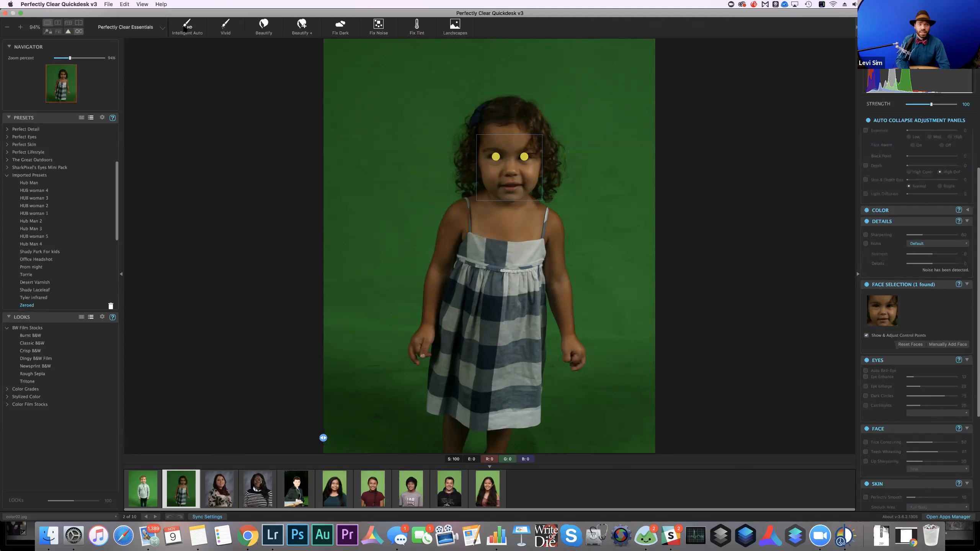
left_click(266, 28)
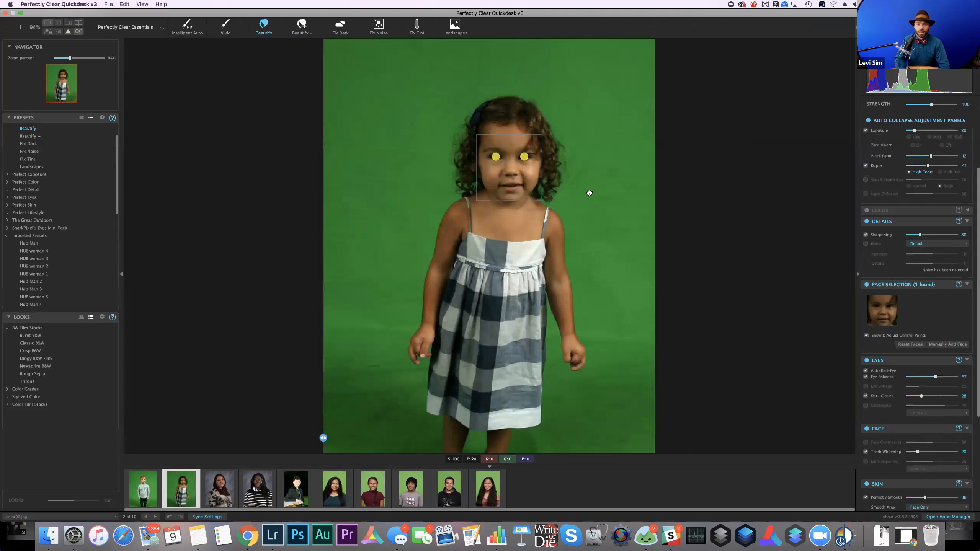
left_click(866, 336)
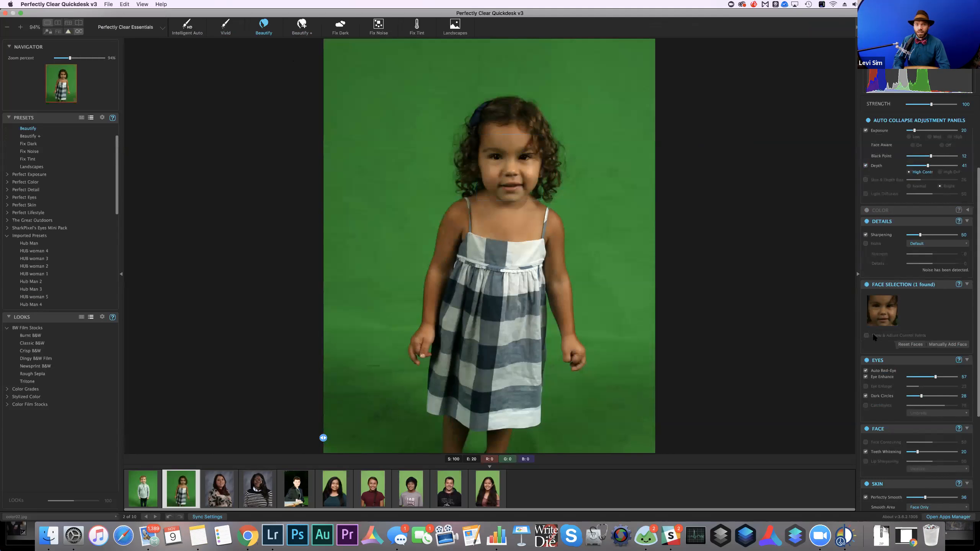
- Set the girl's Tone Exposure to Med at 100 and the Depth to High Contrast at 61
left_click(922, 131)
left_click(925, 131)
left_click(941, 173)
left_click(909, 172)
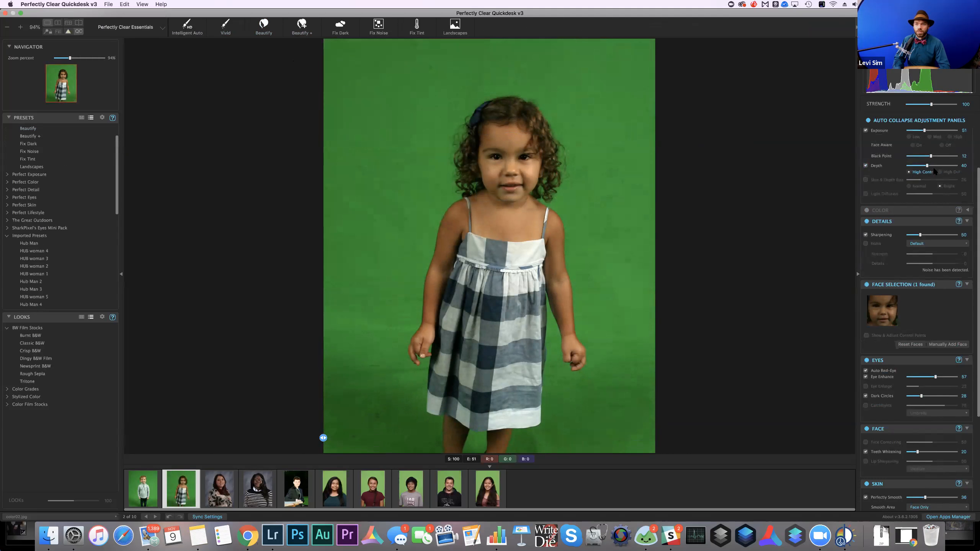
left_click(930, 137)
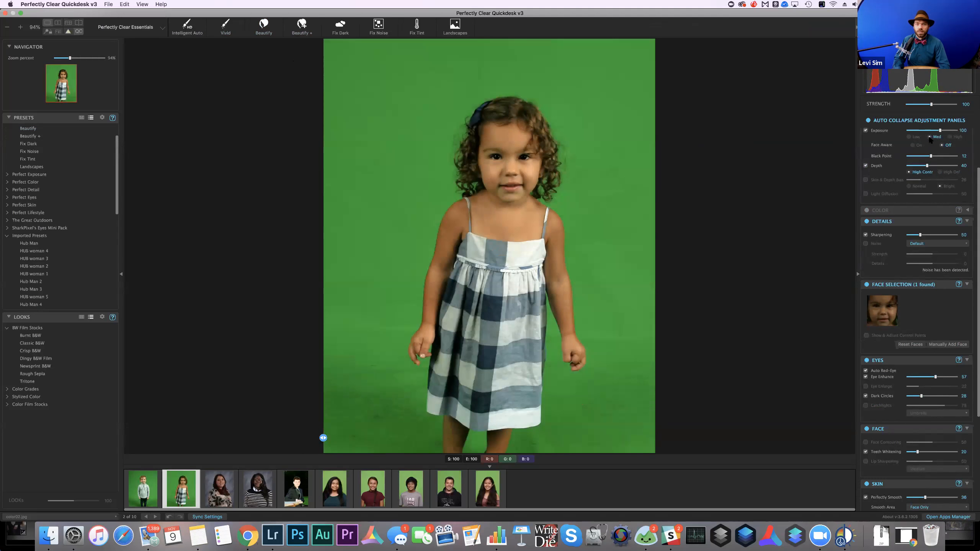
left_click(937, 166)
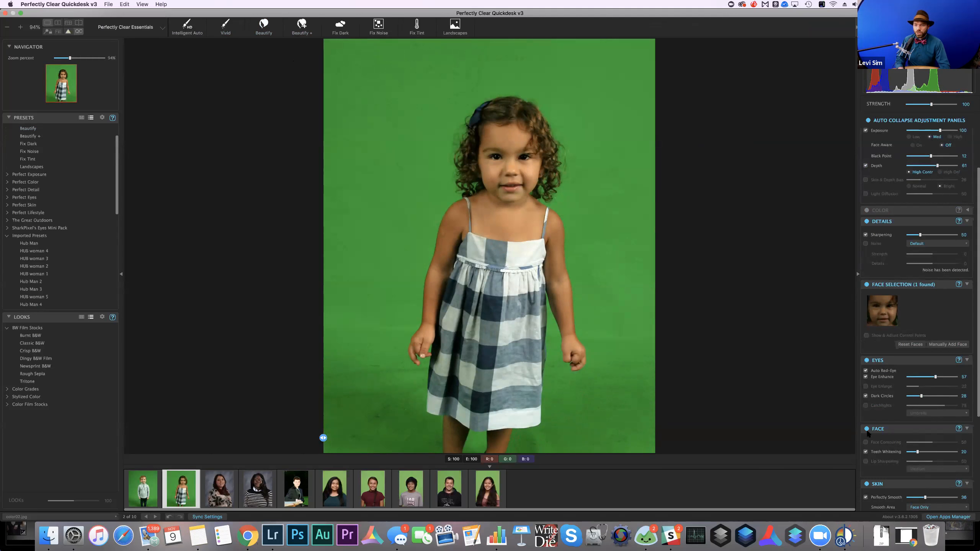
- Compare the girl's Skin corrections on and off, and try the Full Body smooth area before returning to Face Only
scroll(906, 460, "down", 5)
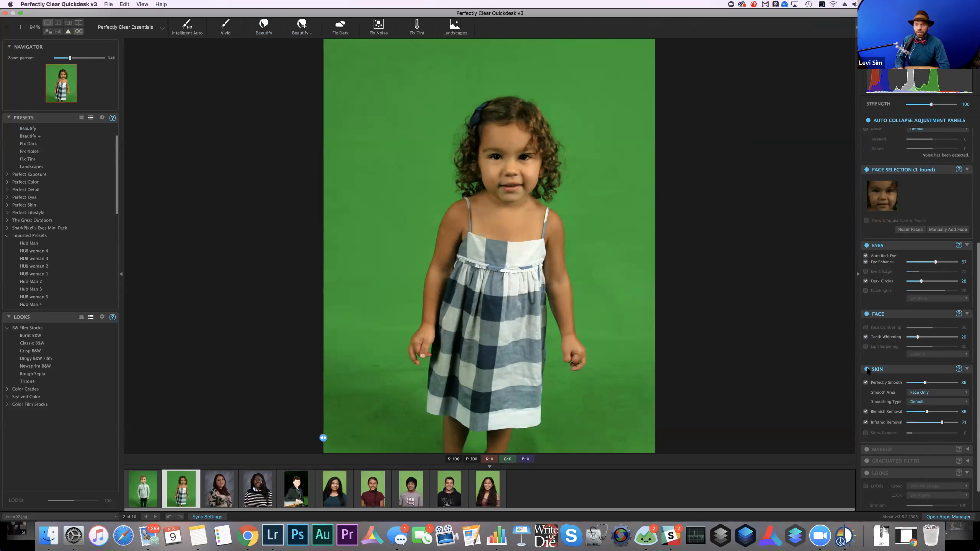
left_click(867, 369)
left_click(867, 370)
left_click(926, 393)
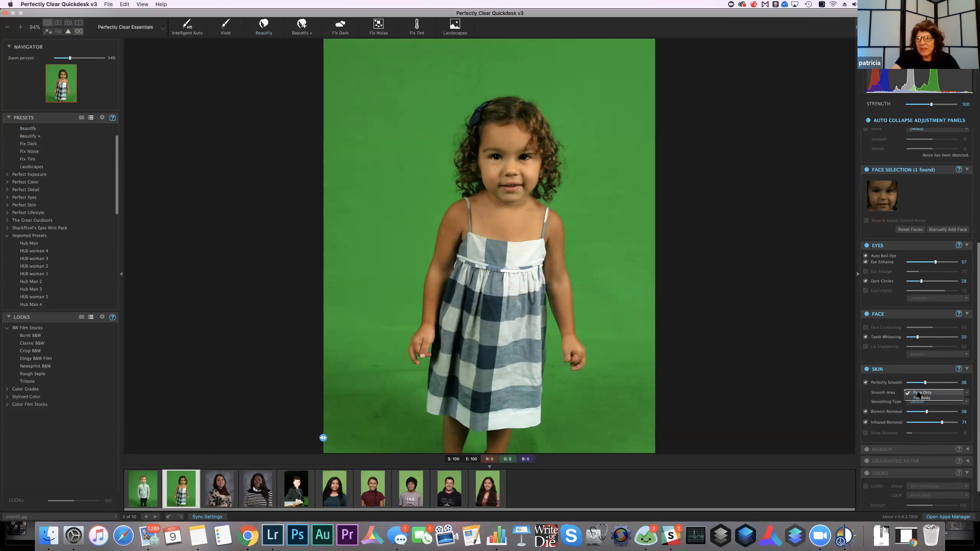
left_click(925, 398)
left_click(924, 393)
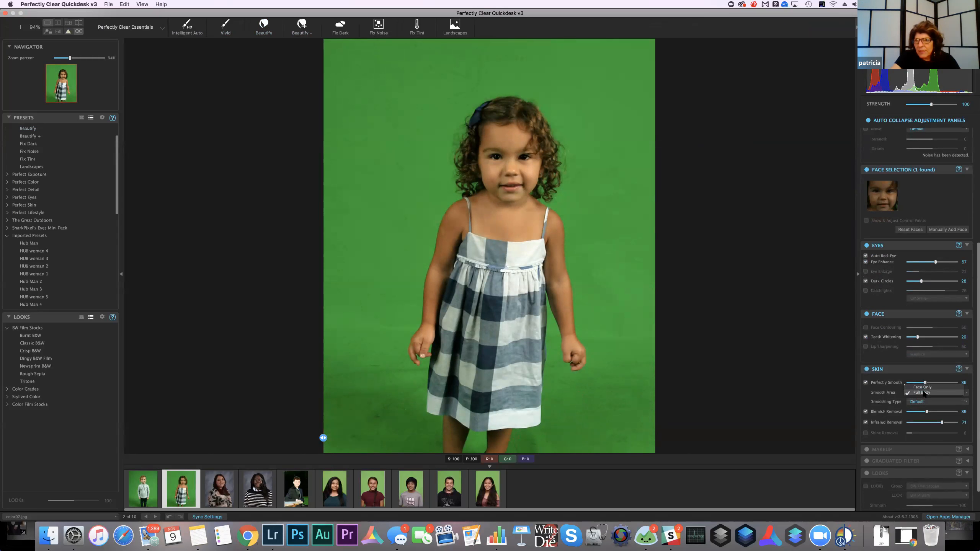
left_click(922, 387)
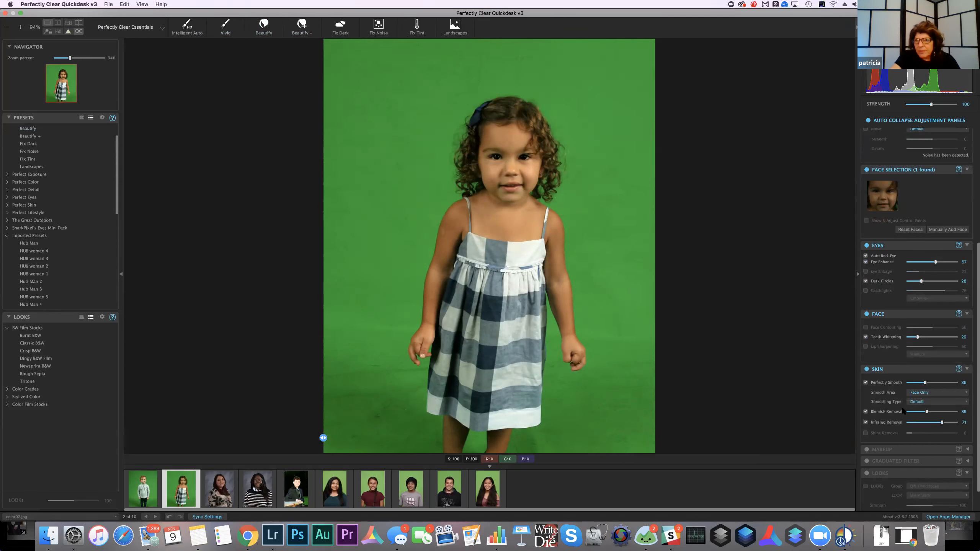
- Turn off Infrared Removal and Blemish Removal for the girl and set Perfectly Smooth to 12
left_click(866, 422)
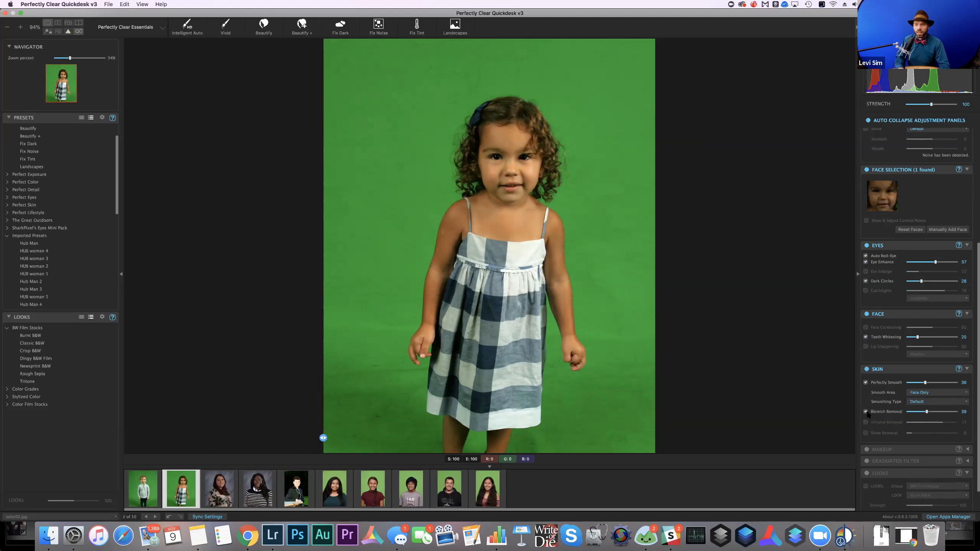
left_click(866, 412)
left_click_drag(915, 384, 914, 384)
left_click(570, 366)
- Zoom in on the girl's face and compare the original with the corrected version using the before/after divider
left_click_drag(323, 437, 513, 403)
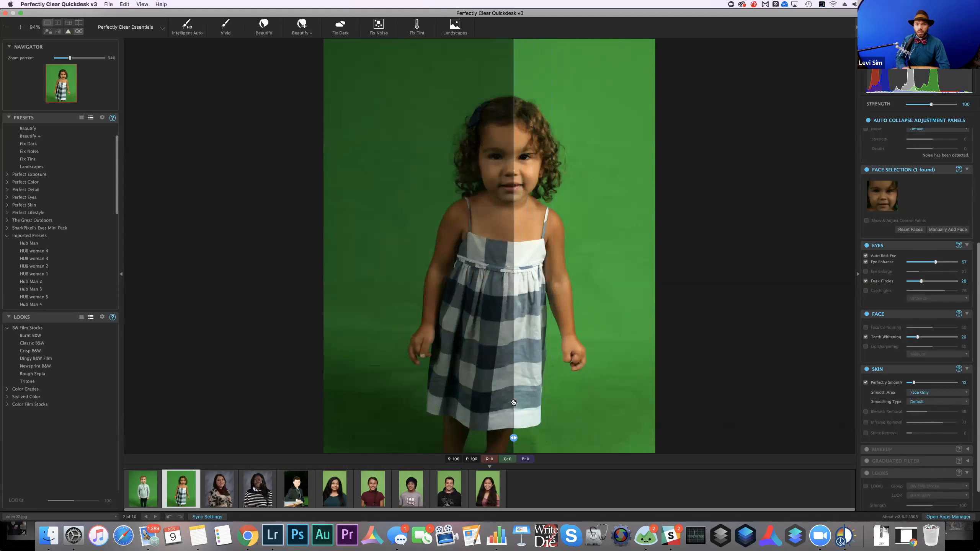
key("super+equal")
key("super+equal")
key("super+equal")
key("super+equal")
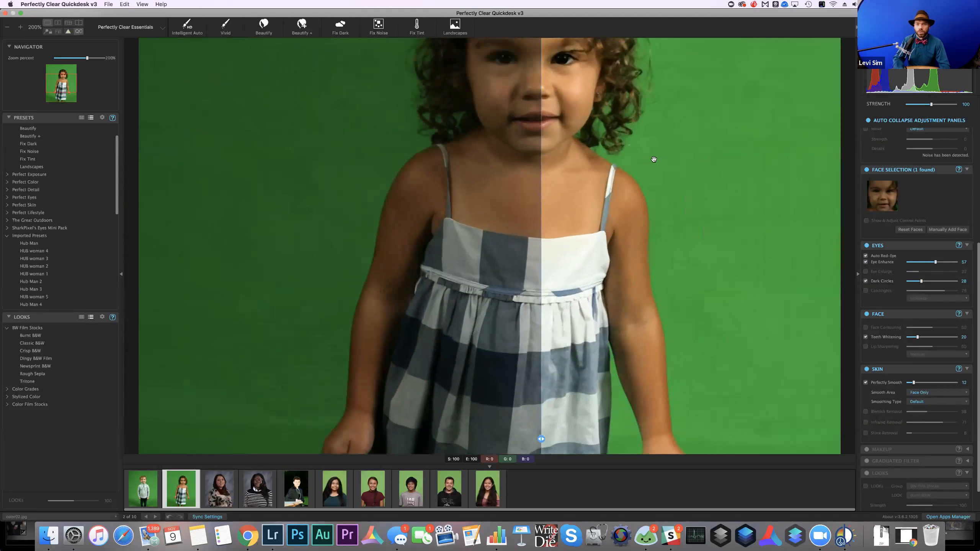
left_click_drag(597, 275, 592, 335)
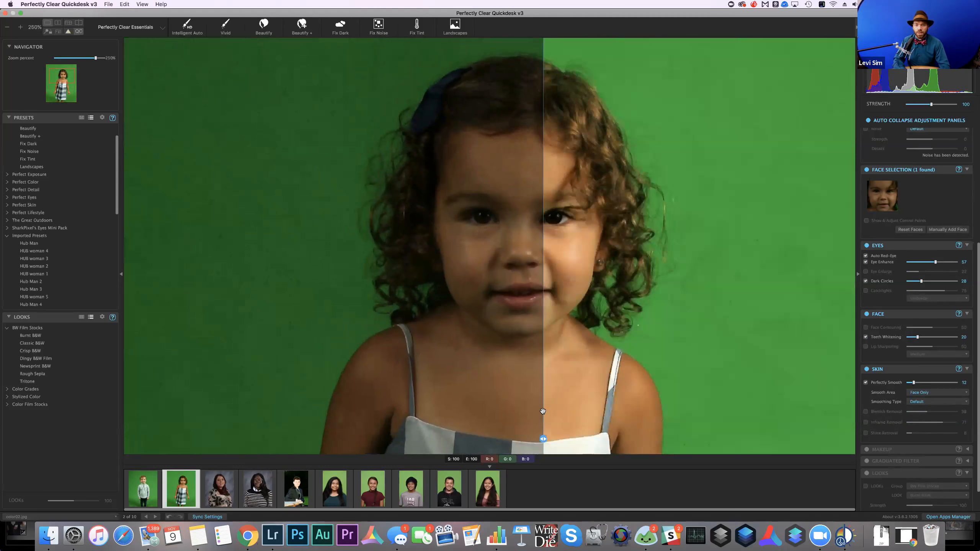
left_click_drag(543, 439, 406, 425)
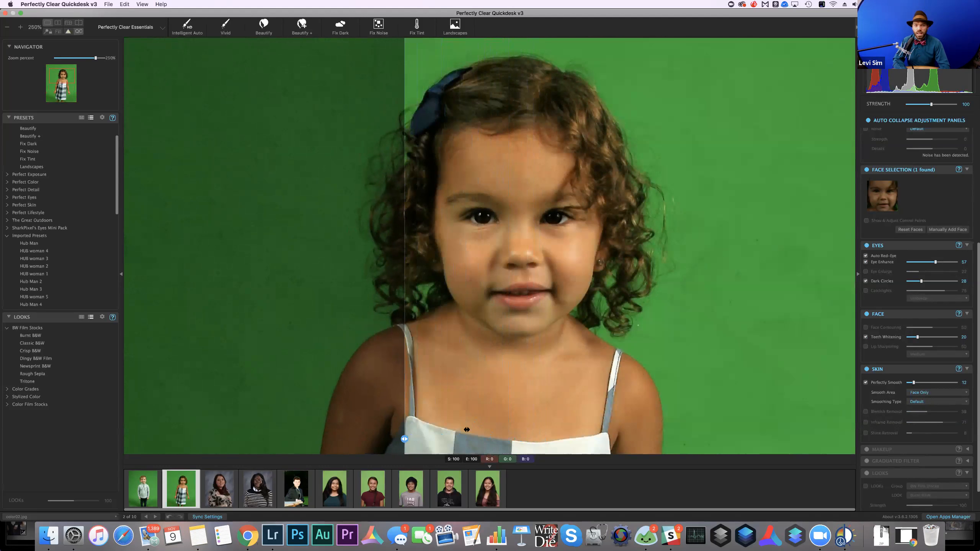
left_click(513, 429)
left_click(449, 396)
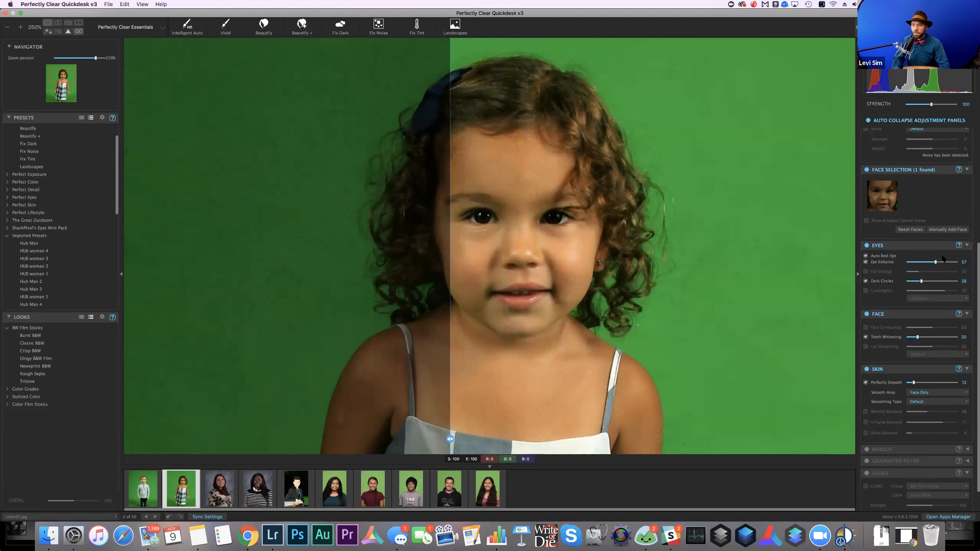
- Turn on the girl's Noise correction with the Portrait option at Strength -18 and set Sharpening to 10
scroll(937, 270, "up", 5)
scroll(931, 280, "up", 3)
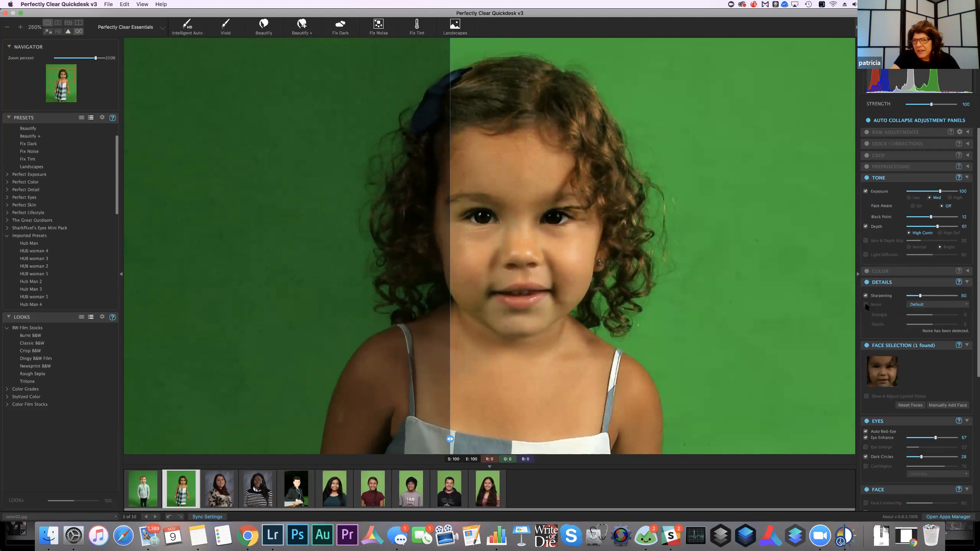
left_click(865, 305)
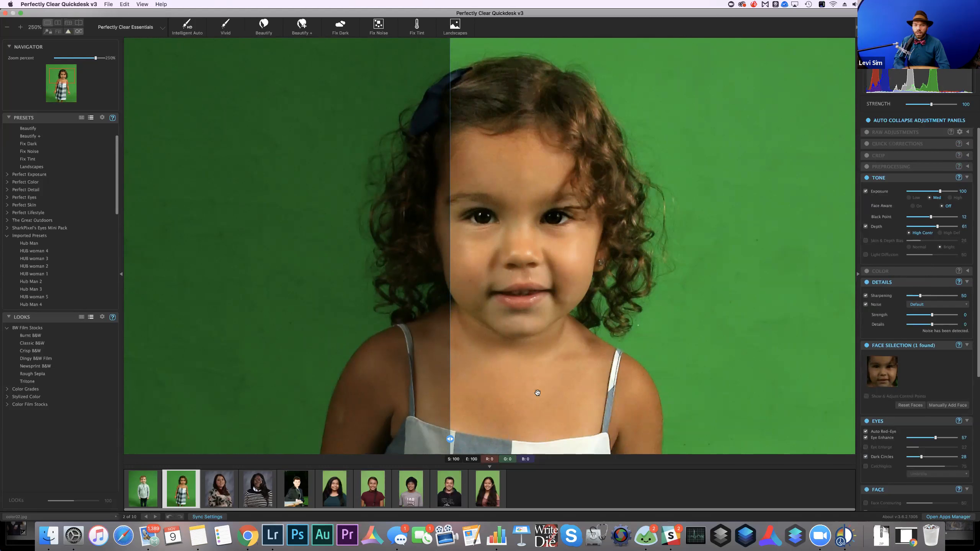
left_click_drag(450, 439, 126, 439)
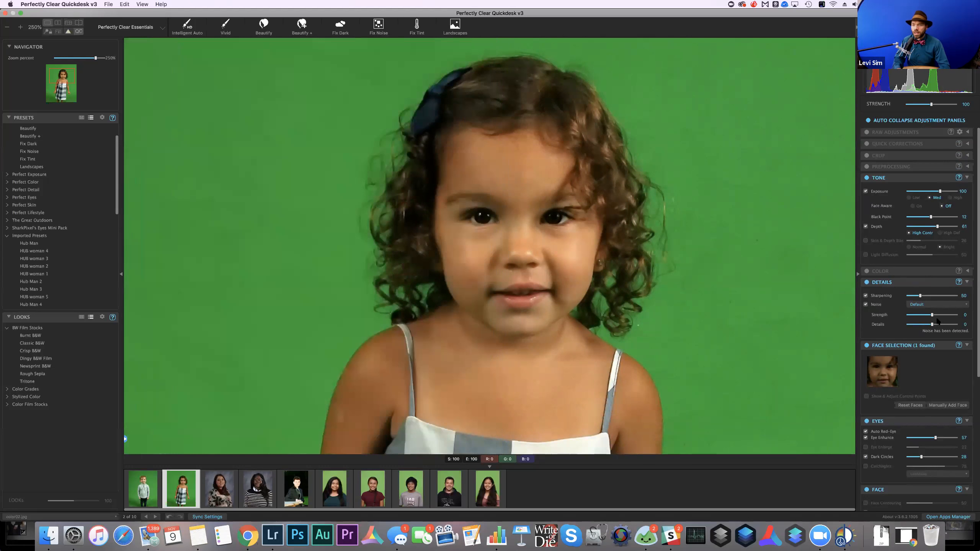
left_click(924, 305)
left_click(925, 313)
left_click(922, 316)
left_click(918, 316)
left_click(914, 296)
left_click_drag(911, 296, 910, 296)
- Compare the Details corrections on and off, set the noise Strength to -22, and return to the full photo
left_click(866, 283)
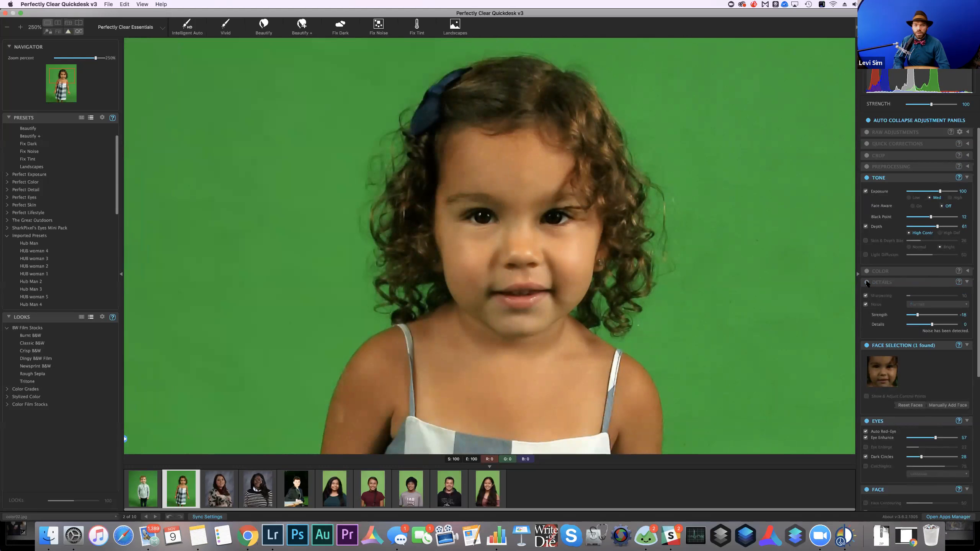
left_click(867, 282)
left_click(866, 282)
left_click(868, 282)
left_click(867, 282)
left_click(867, 282)
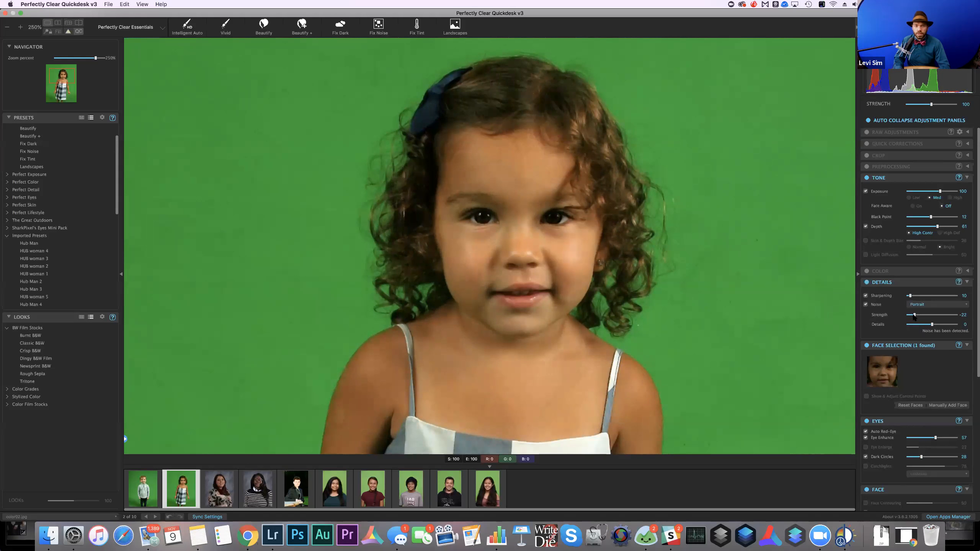
left_click(721, 369)
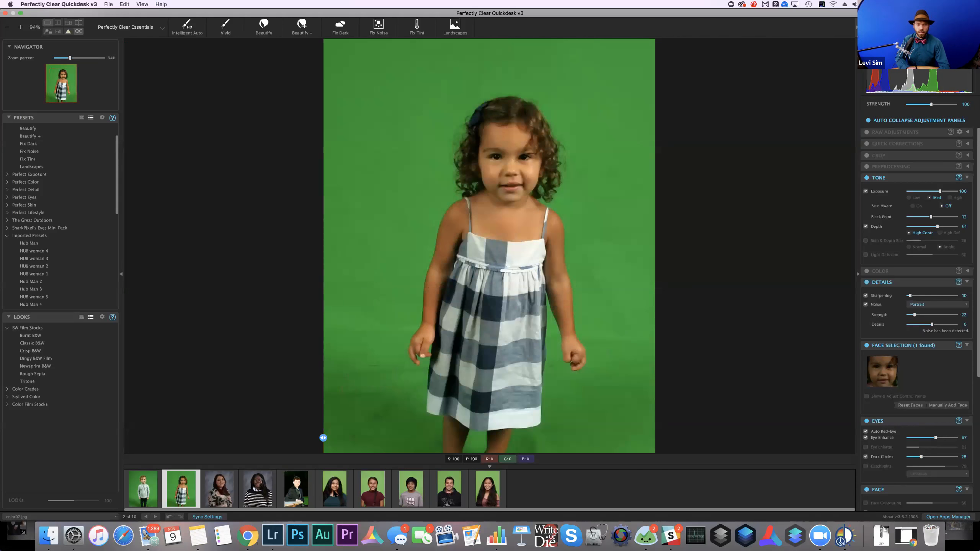
- Move on to the photo of the woman in the floral top and turn on High Contrast Depth at 50
key("Right")
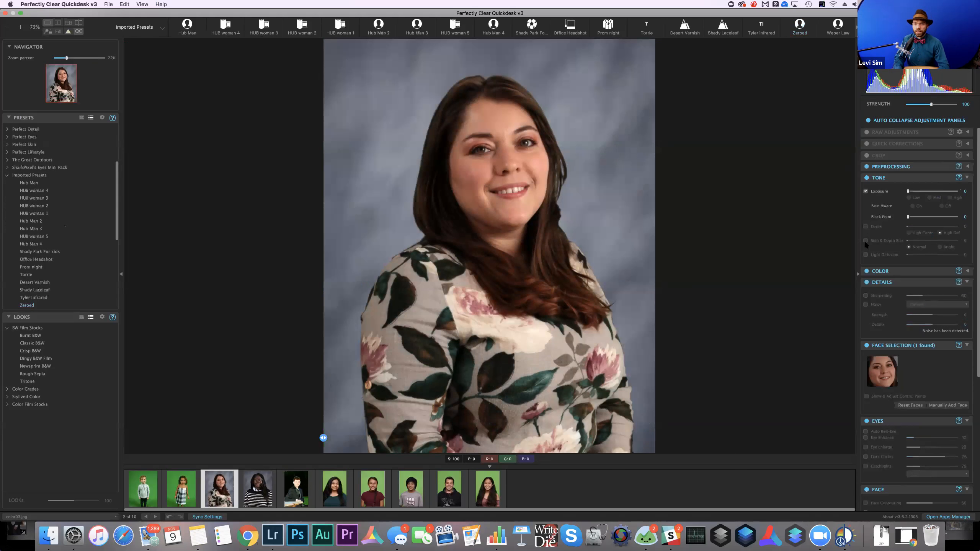
left_click(865, 226)
left_click(925, 226)
left_click(910, 233)
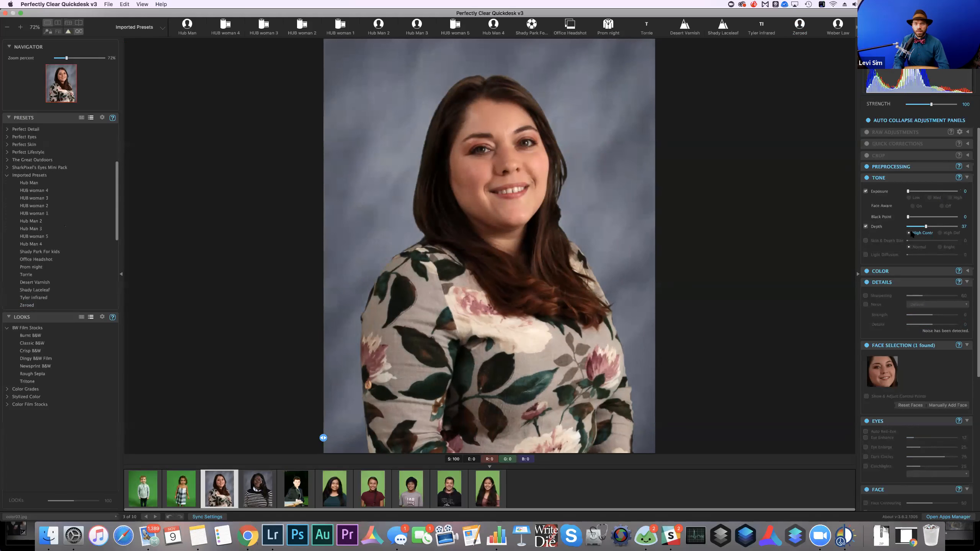
left_click(932, 227)
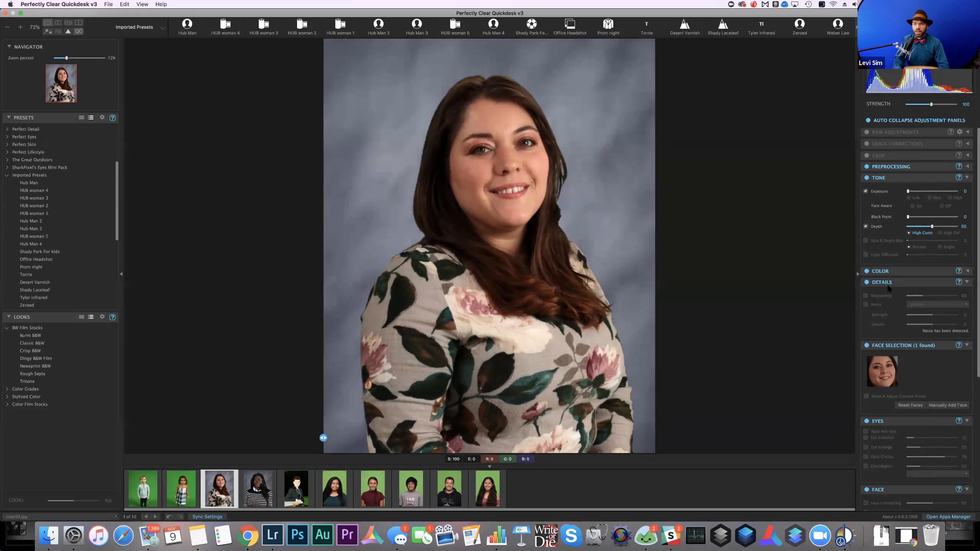
- Turn on the woman's Tint Correction with the Default option at 56, collapsing Details and expanding the Color settings
left_click(968, 283)
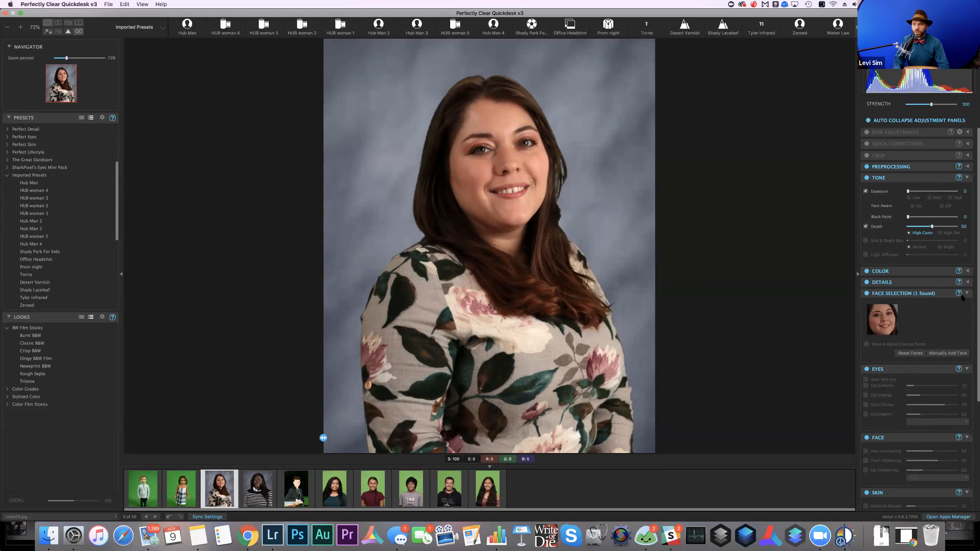
left_click(968, 272)
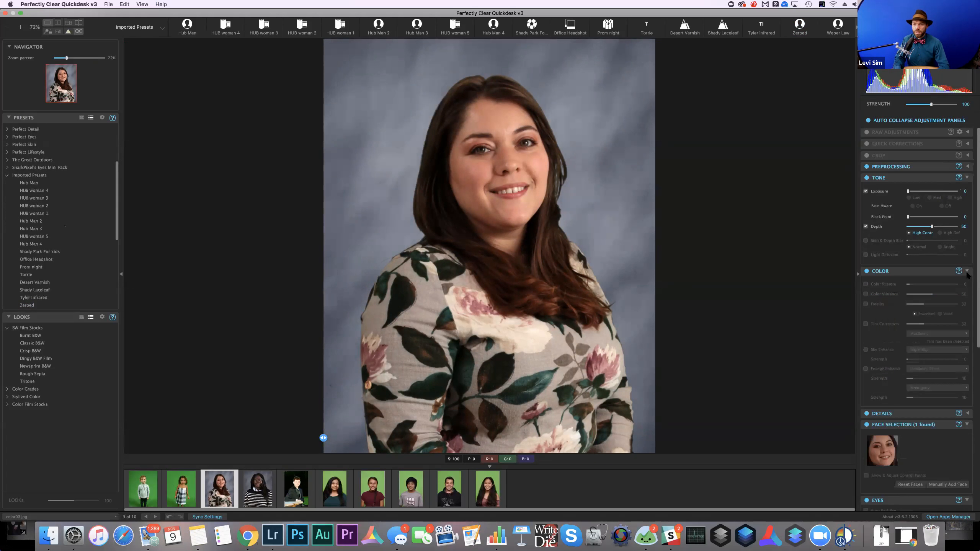
left_click(866, 325)
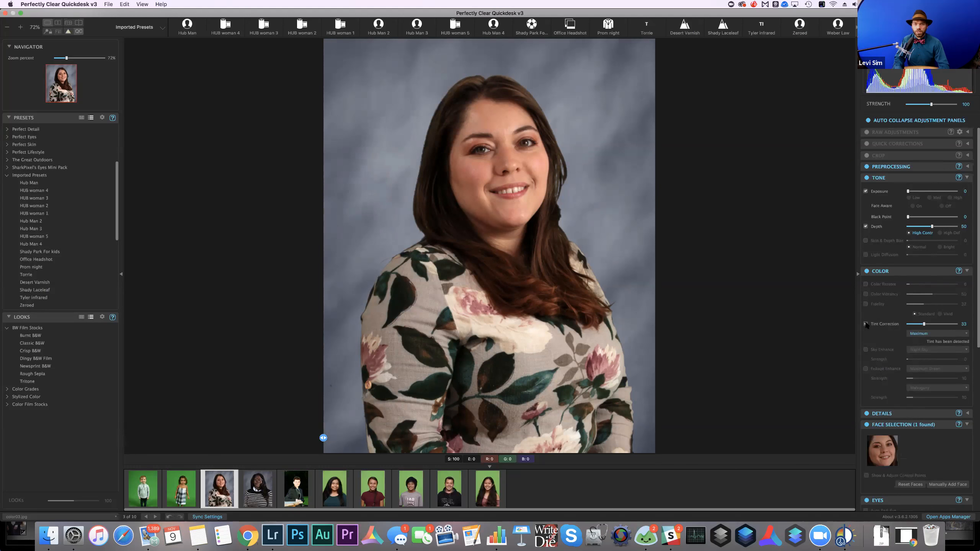
left_click(866, 324)
left_click(865, 324)
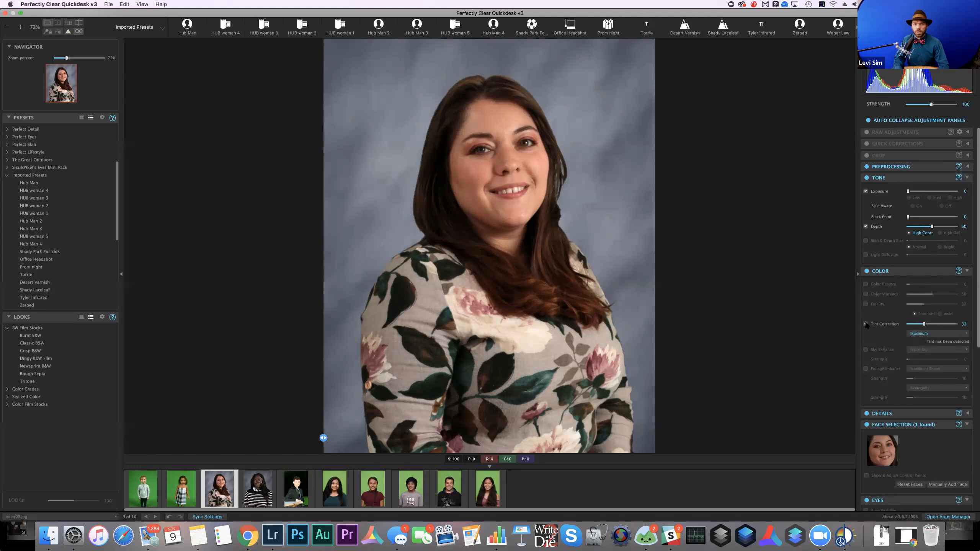
left_click(923, 333)
left_click(923, 323)
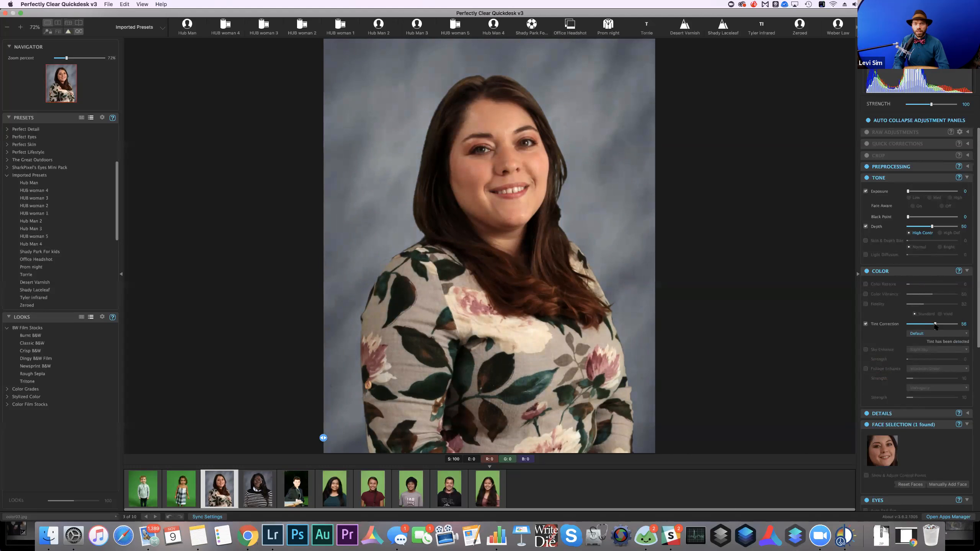
- Compare the woman's photo with Fidelity on and off, leaving it off
left_click(866, 304)
left_click(865, 304)
left_click(865, 304)
left_click(865, 304)
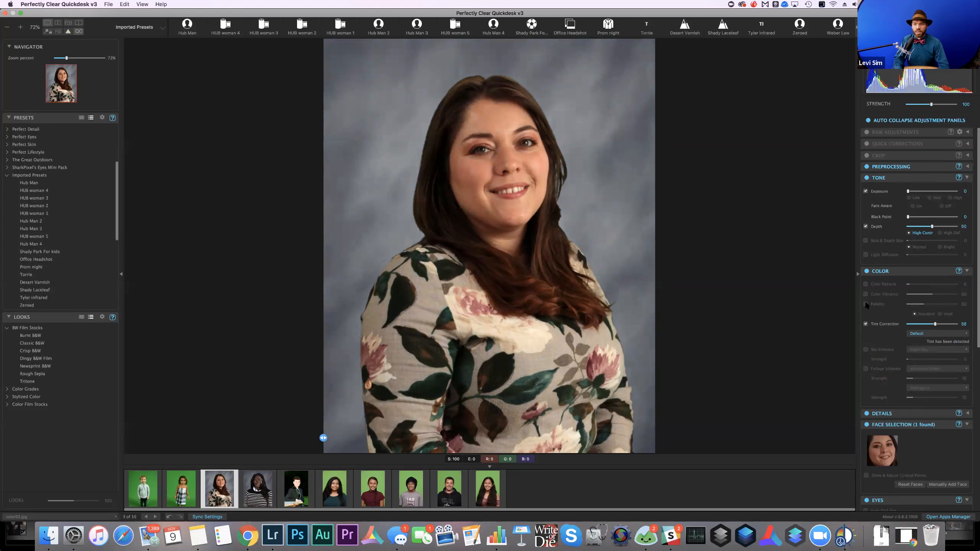
- Set the woman's Exposure to 74 and the Depth to 68
left_click(910, 198)
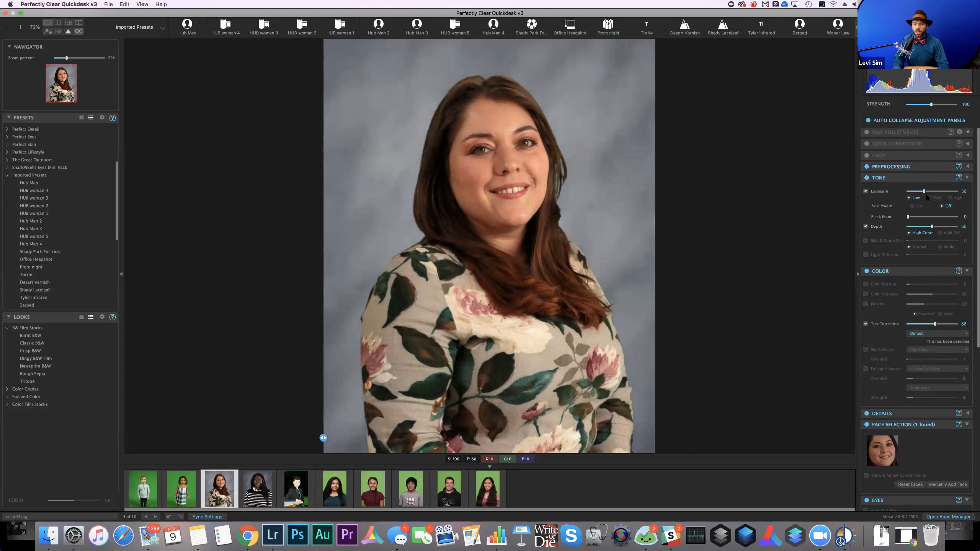
left_click(932, 191)
left_click(940, 227)
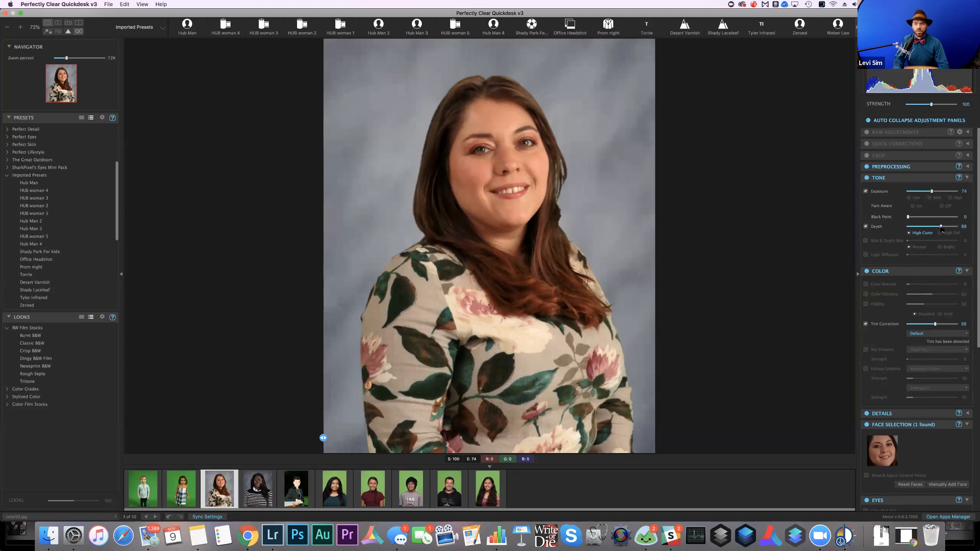
left_click_drag(565, 314, 596, 317)
- Turn on Dark Circles for the woman at 31 and compare the photo with and without it
scroll(887, 366, "down", 6)
scroll(875, 341, "down", 5)
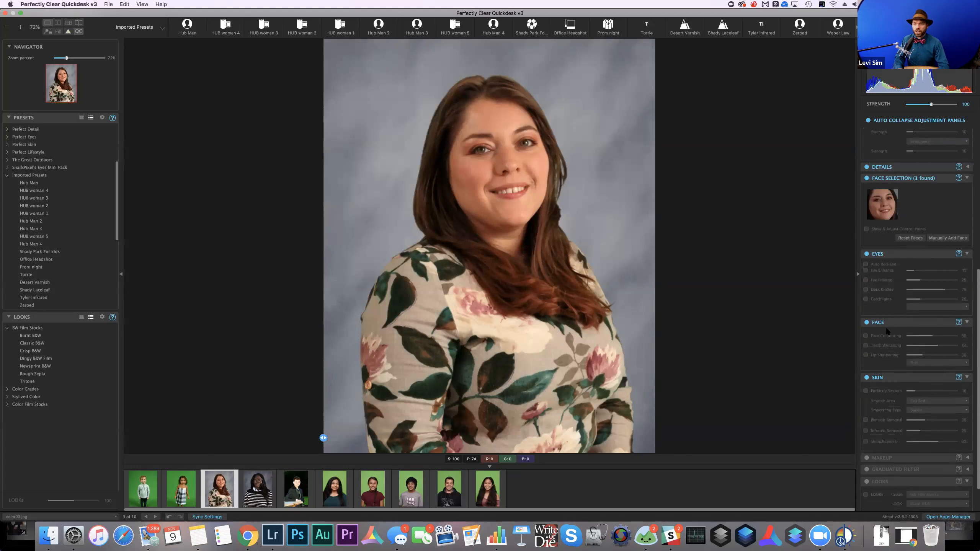
left_click(865, 252)
left_click(926, 252)
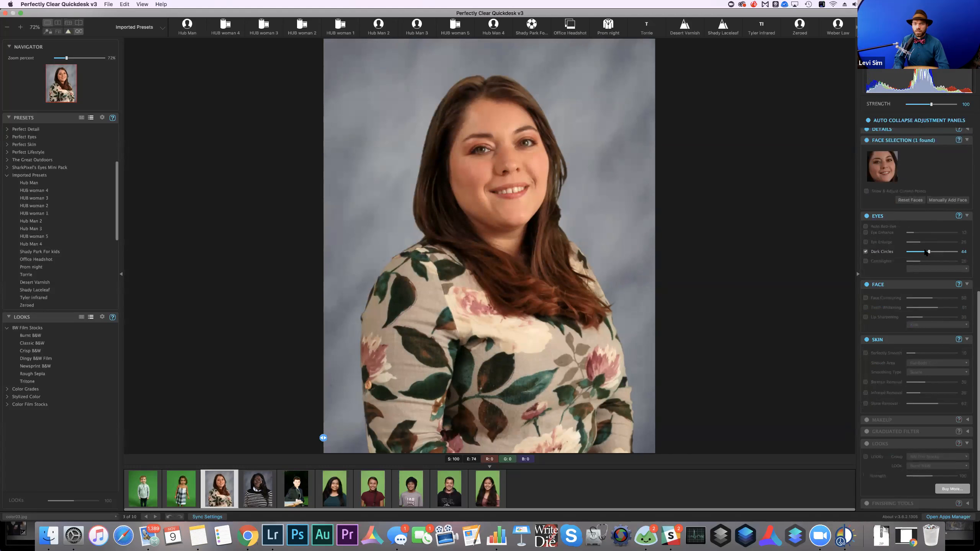
left_click(865, 251)
left_click(866, 251)
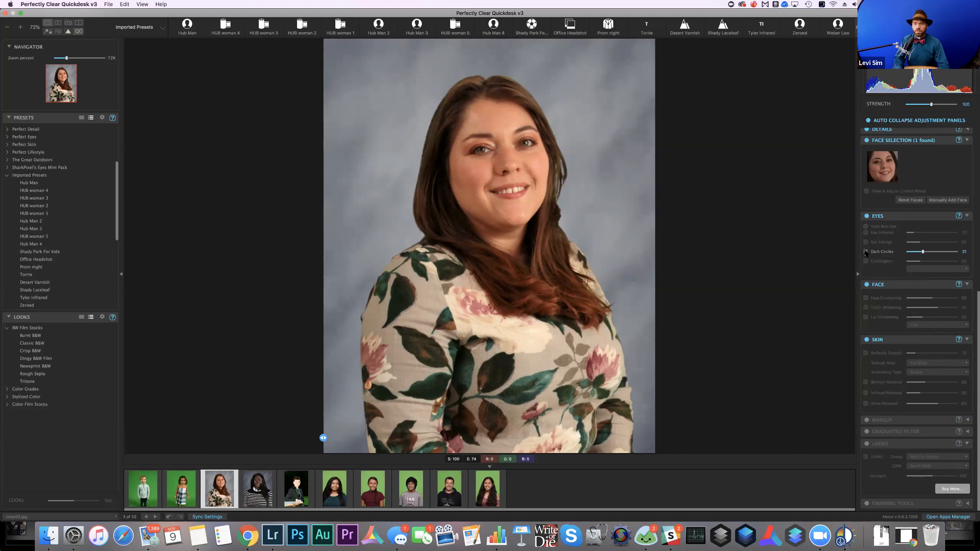
- Recentre the face control points on the woman's eyes, turn on Eye Enhance at 12, and hide the points
left_click(866, 191)
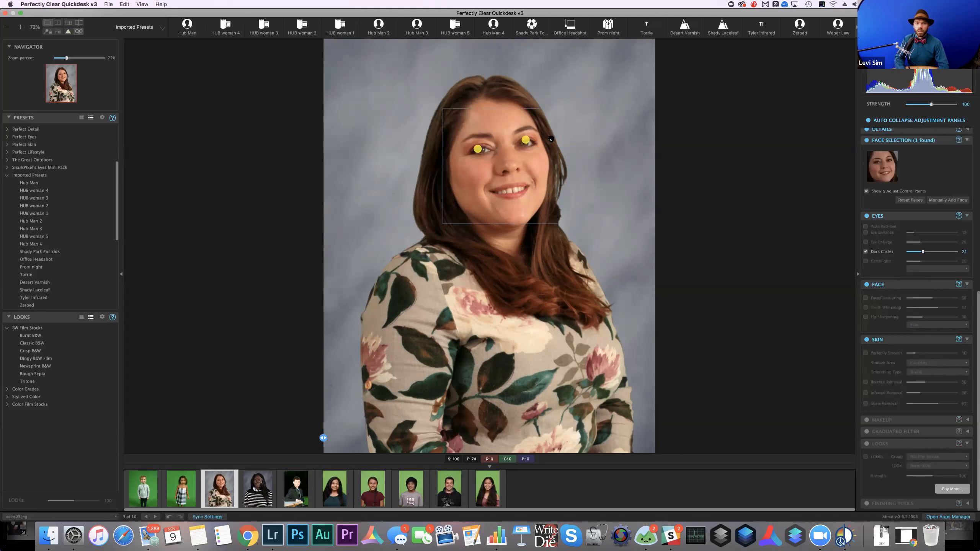
left_click_drag(478, 147, 525, 140)
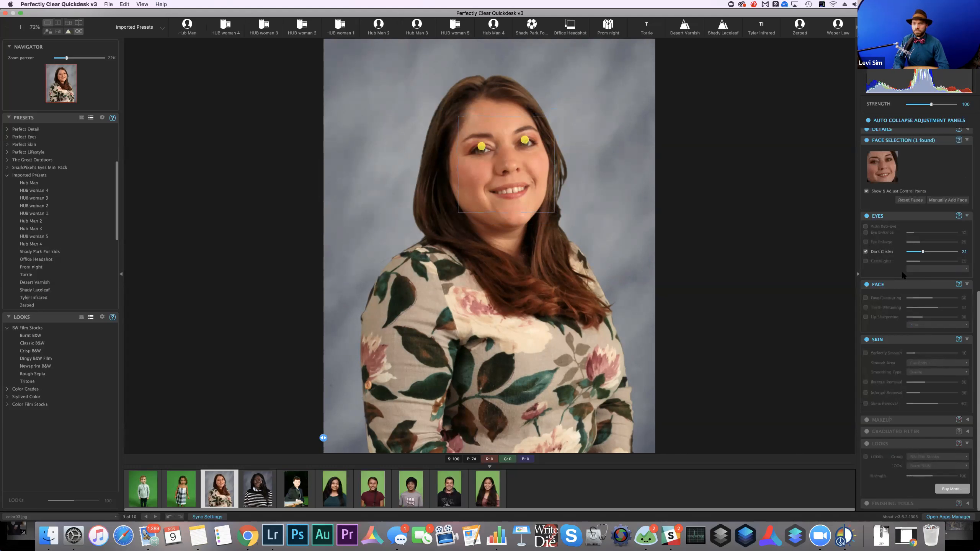
left_click(866, 232)
left_click(867, 191)
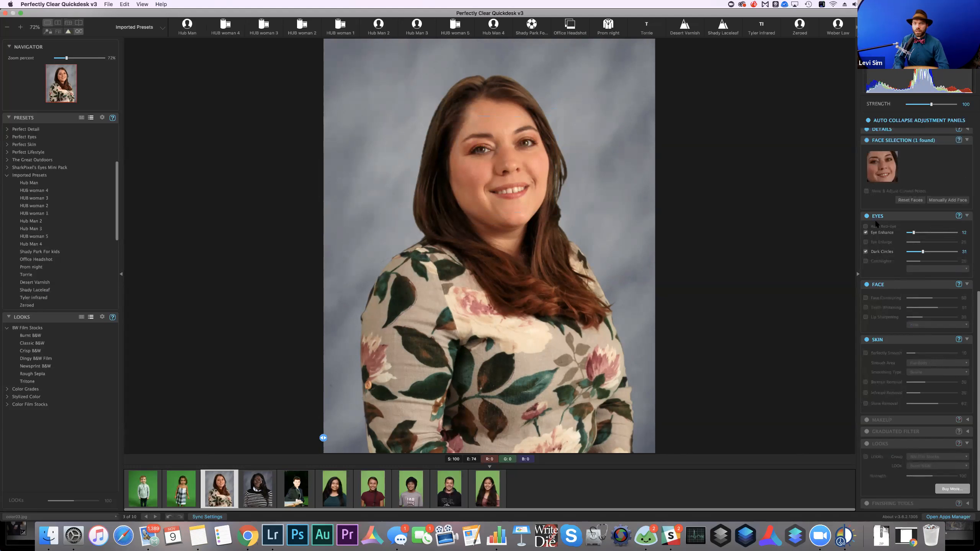
- Turn on Perfectly Smooth for the woman at 10 and set its Smooth Area to Face Only
left_click(614, 344)
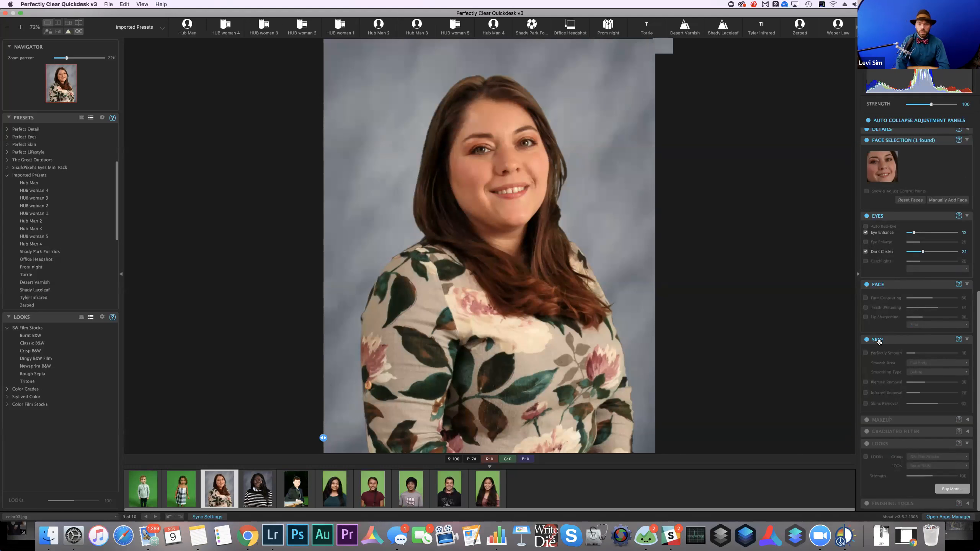
key("super+equal")
key("super+equal")
key("super+equal")
key("super+equal")
left_click_drag(641, 310, 641, 419)
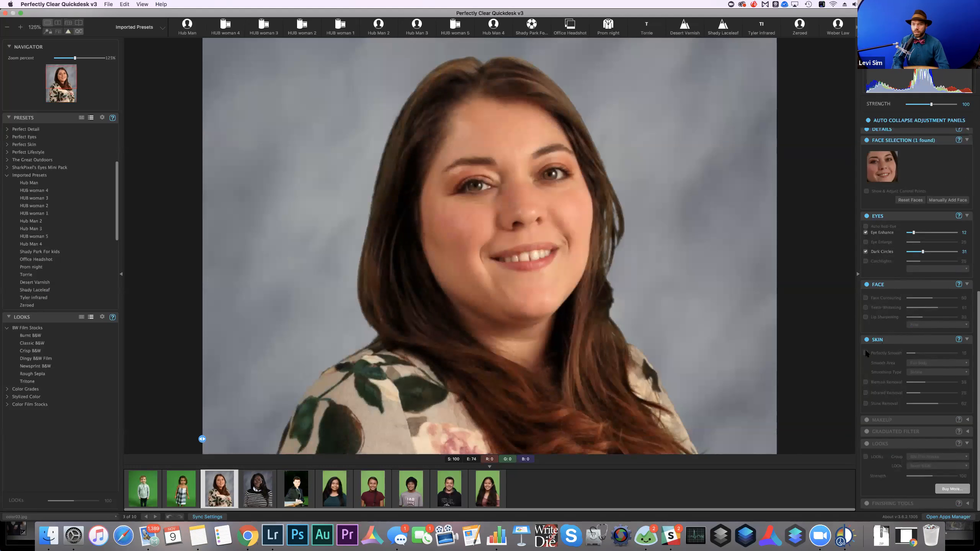
left_click(866, 354)
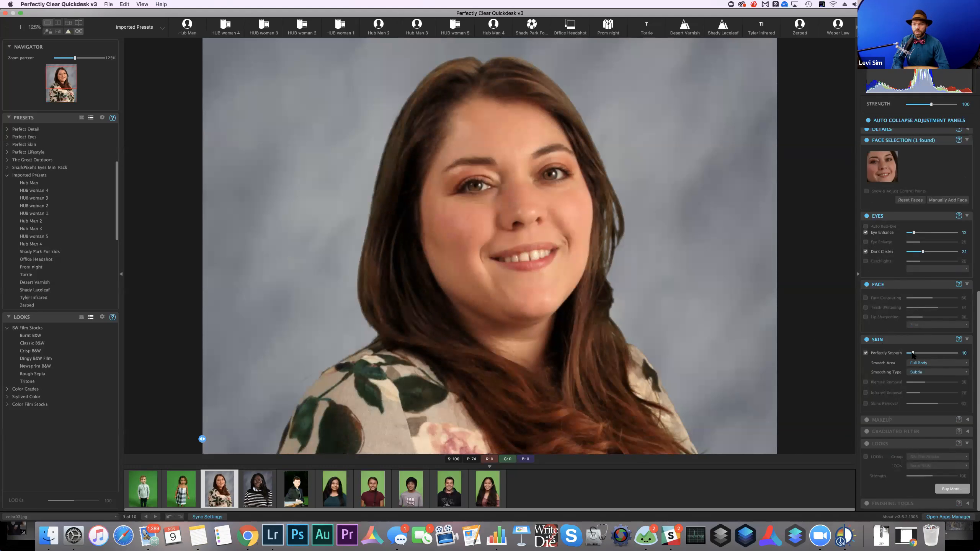
left_click(918, 363)
left_click(922, 356)
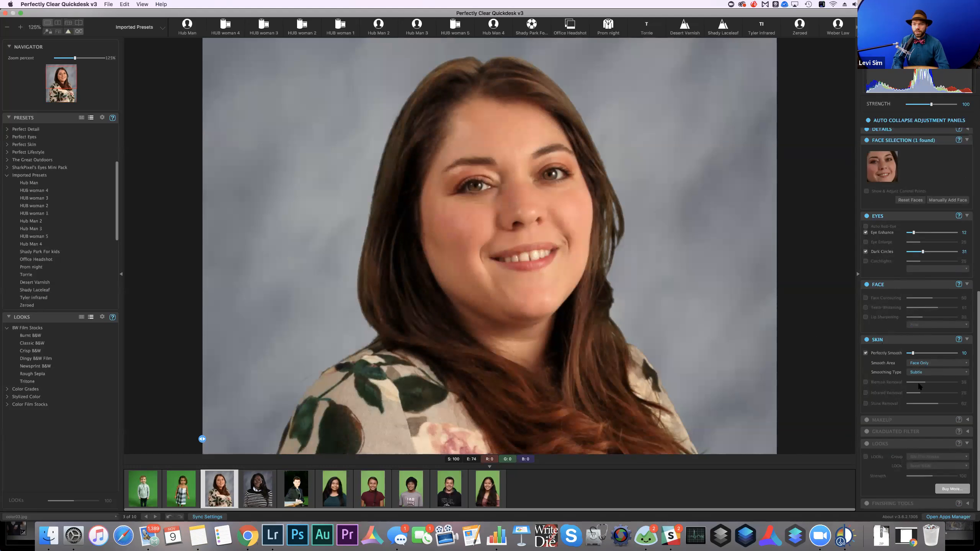
- Turn on Blemish Removal for the woman, set it to 19, and compare the photo with the original
left_click(866, 382)
left_click(866, 383)
left_click(866, 382)
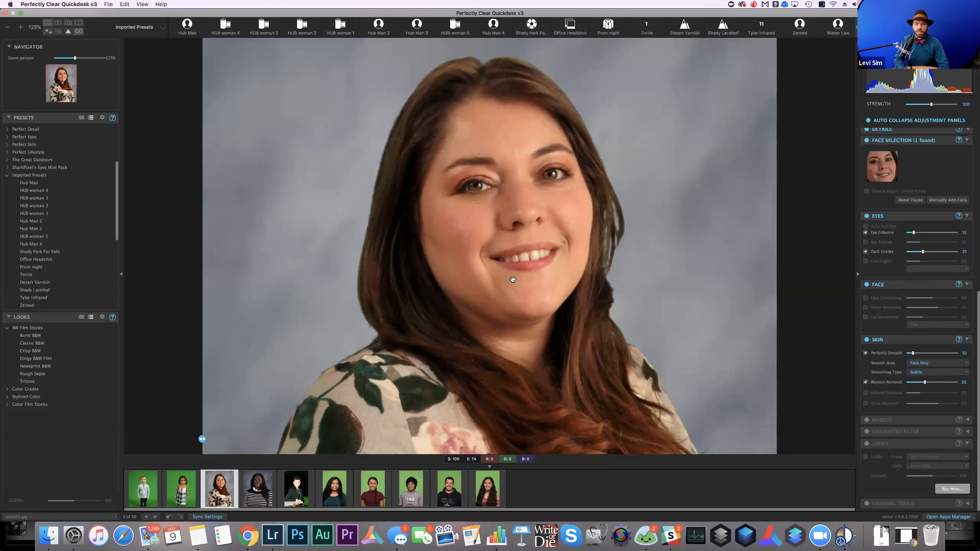
left_click(918, 382)
left_click_drag(203, 439, 658, 439)
left_click_drag(575, 422, 182, 433)
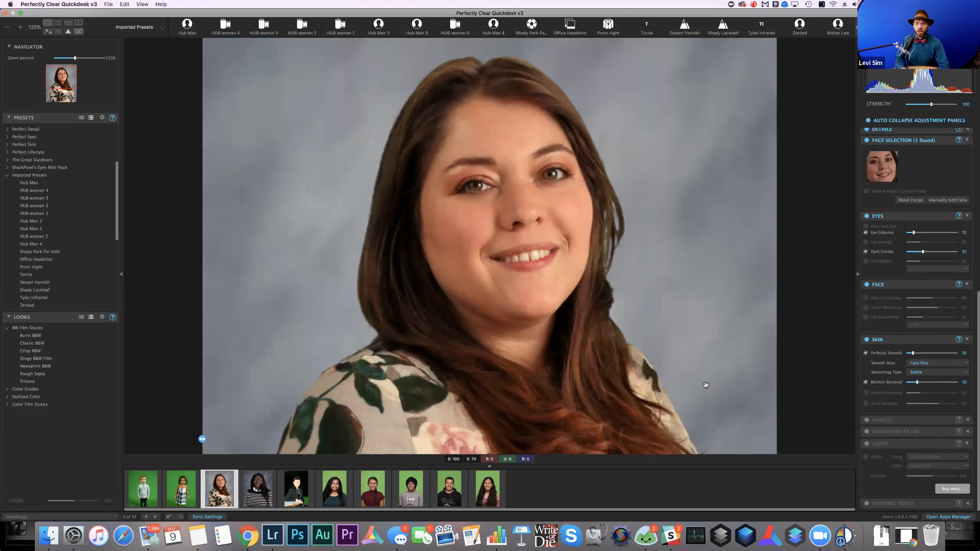
- Try Teeth Whitening on the woman at 53, turn it off, and compare the whole photo with the original
left_click(866, 308)
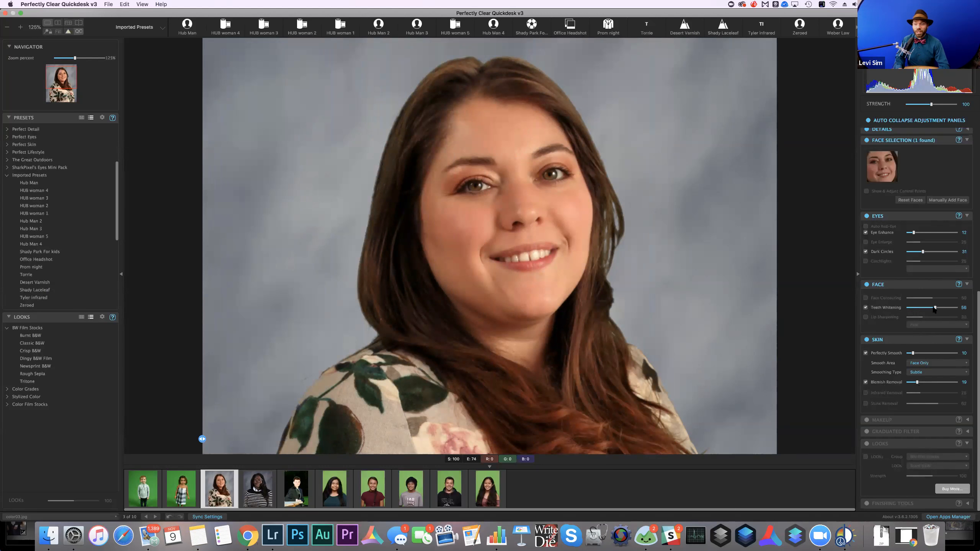
left_click_drag(933, 310, 930, 309)
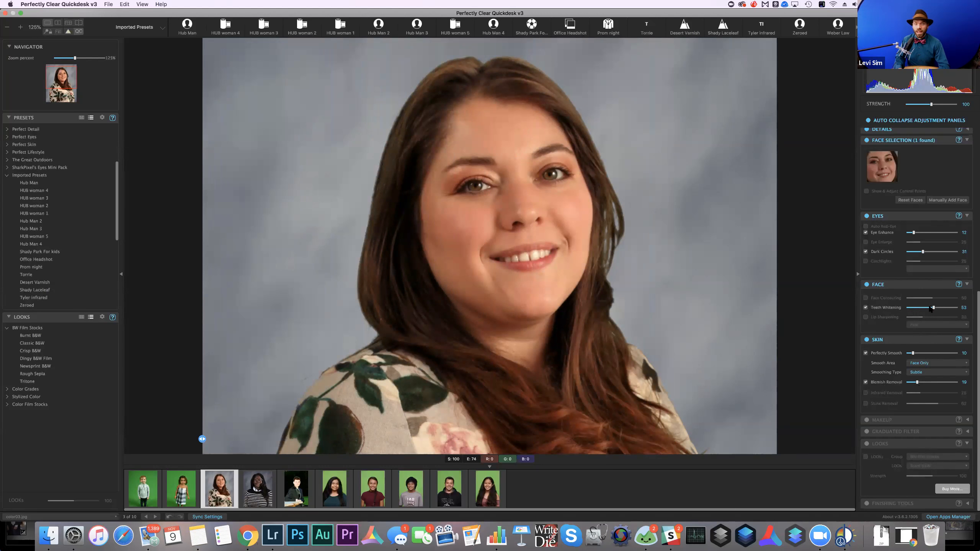
left_click(866, 308)
left_click(762, 416)
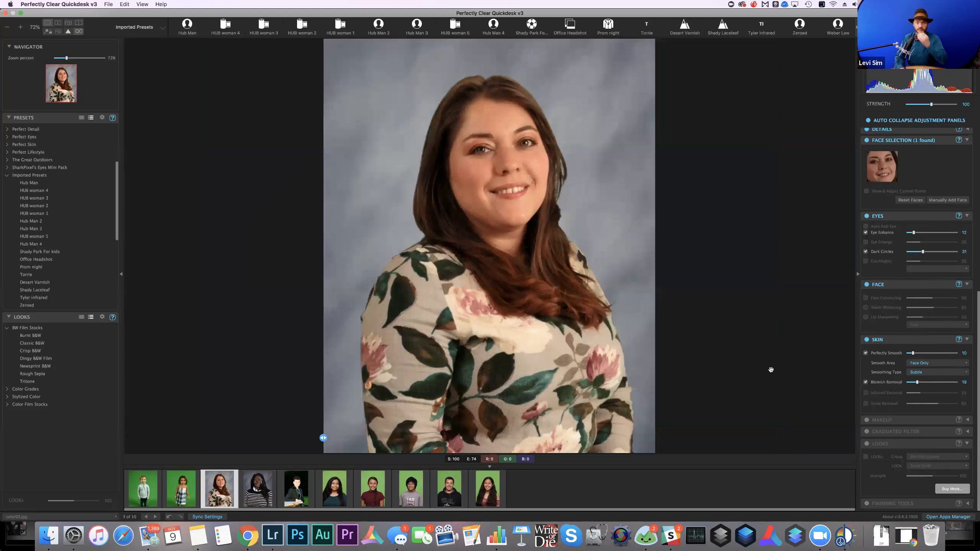
left_click_drag(322, 438, 498, 437)
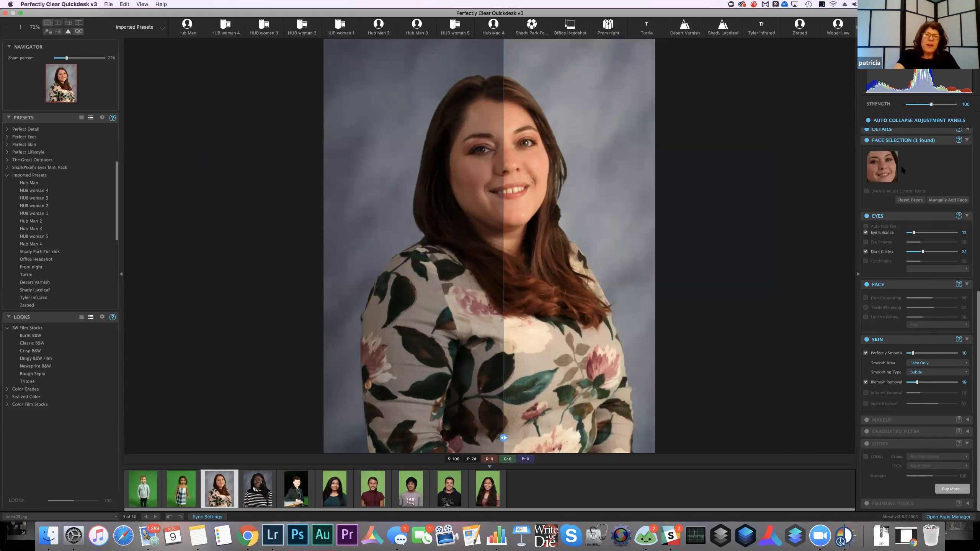
- Copy the corrections from the woman's photo and paste them onto the portrait of the woman with glasses
scroll(932, 186, "up", 5)
scroll(932, 185, "up", 6)
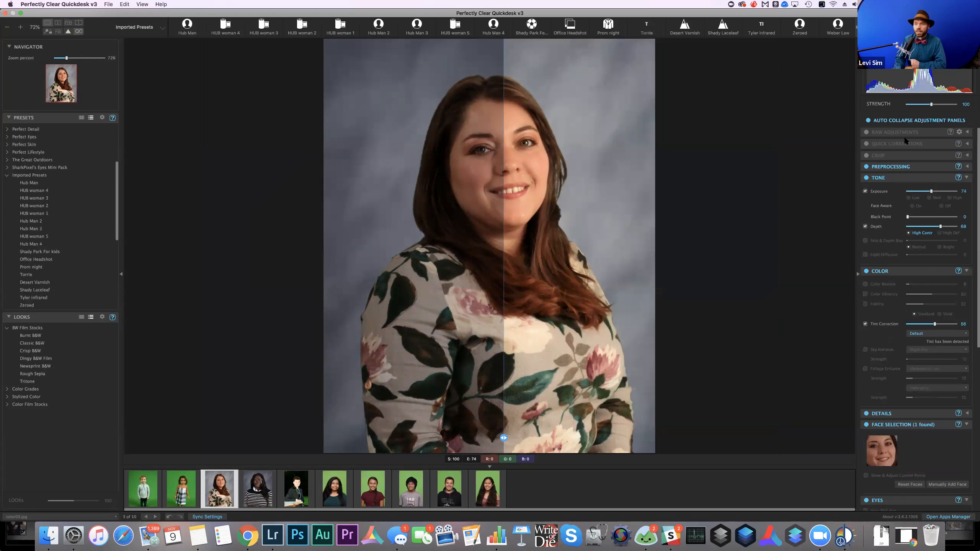
left_click(908, 142)
left_click(967, 144)
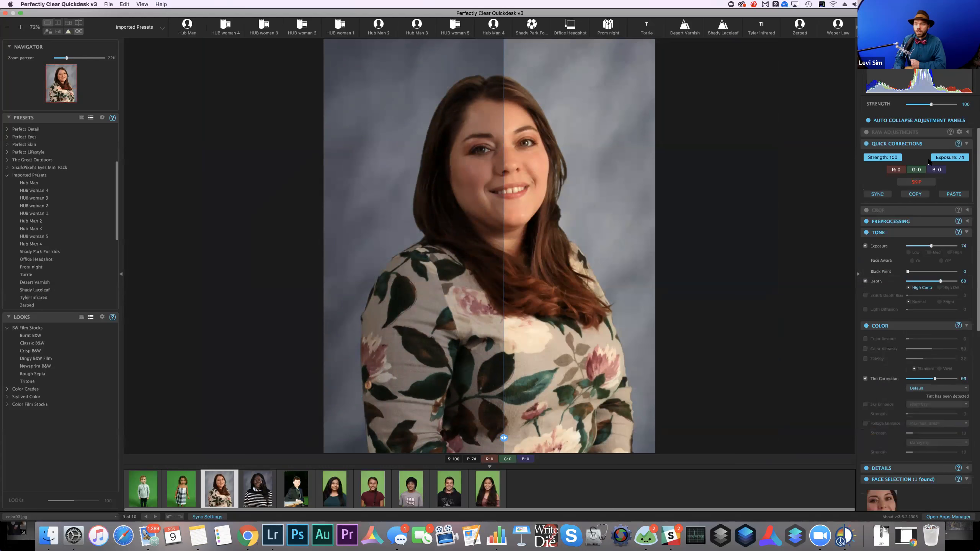
left_click(914, 194)
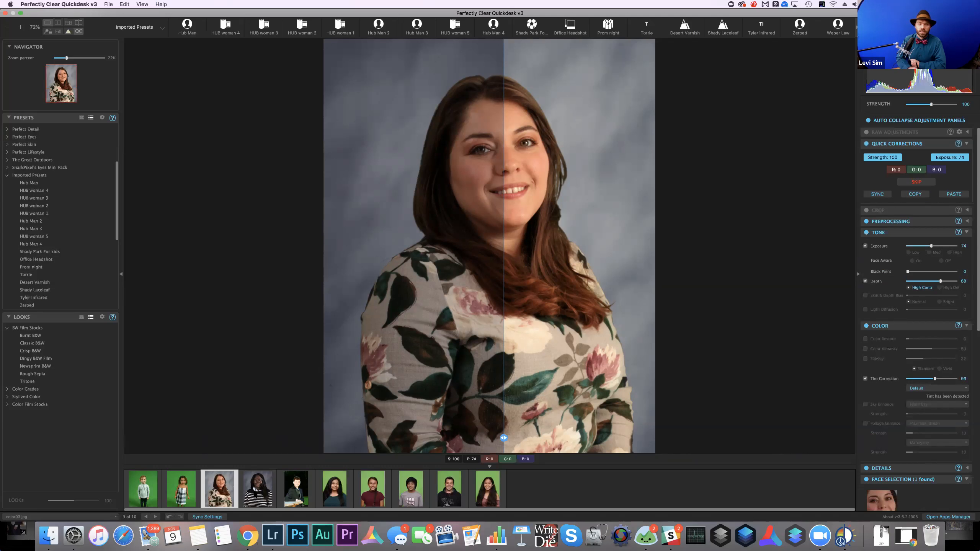
left_click(257, 496)
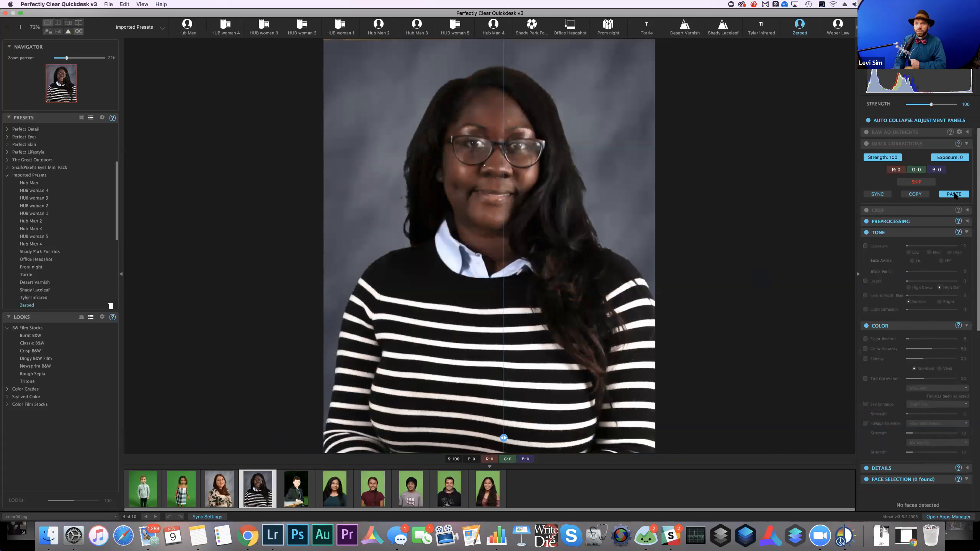
left_click(955, 194)
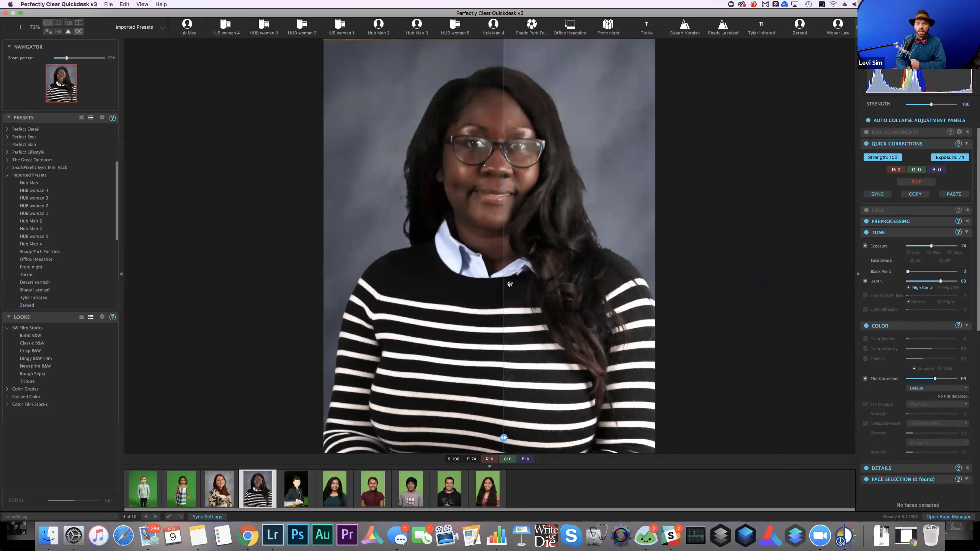
- Compare the corrected portrait of the woman with glasses against the original
left_click_drag(503, 439, 274, 423)
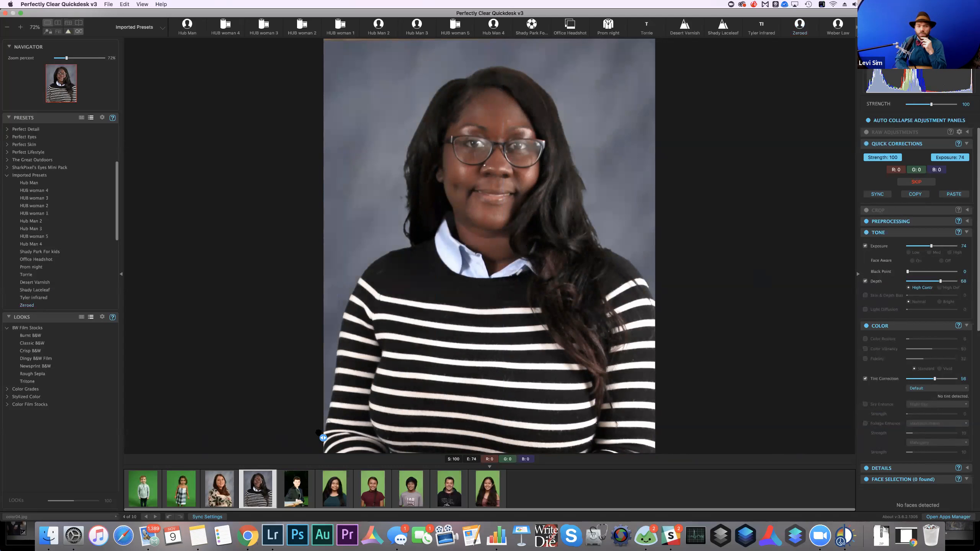
left_click_drag(323, 438, 525, 437)
left_click_drag(441, 414, 323, 404)
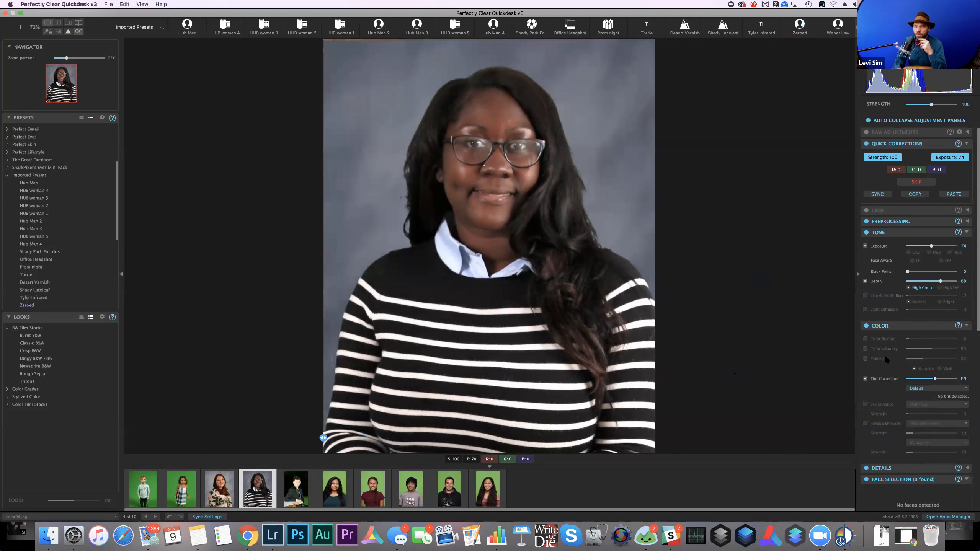
- Manually add the face of the woman with glasses by marking both of her eyes, and apply it
scroll(887, 309, "down", 1)
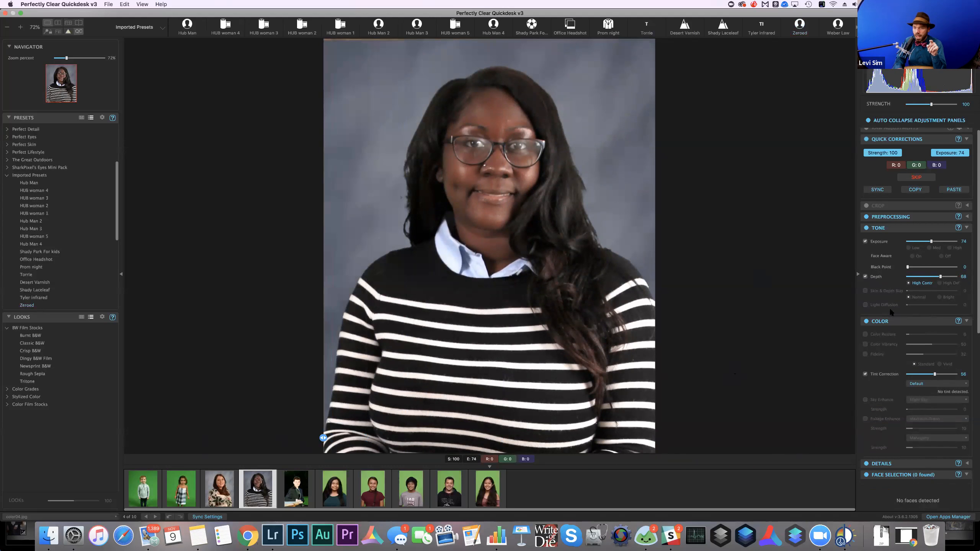
scroll(887, 304, "down", 10)
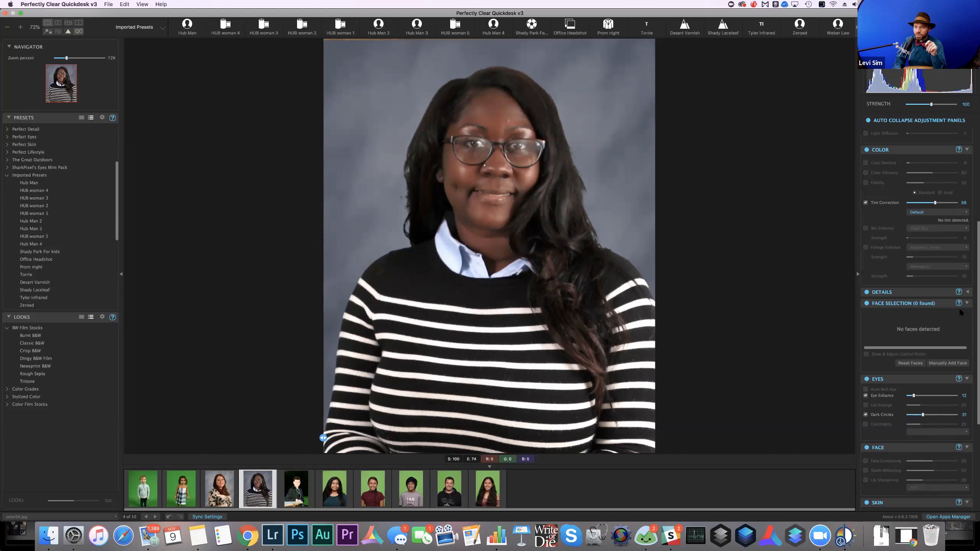
left_click(942, 363)
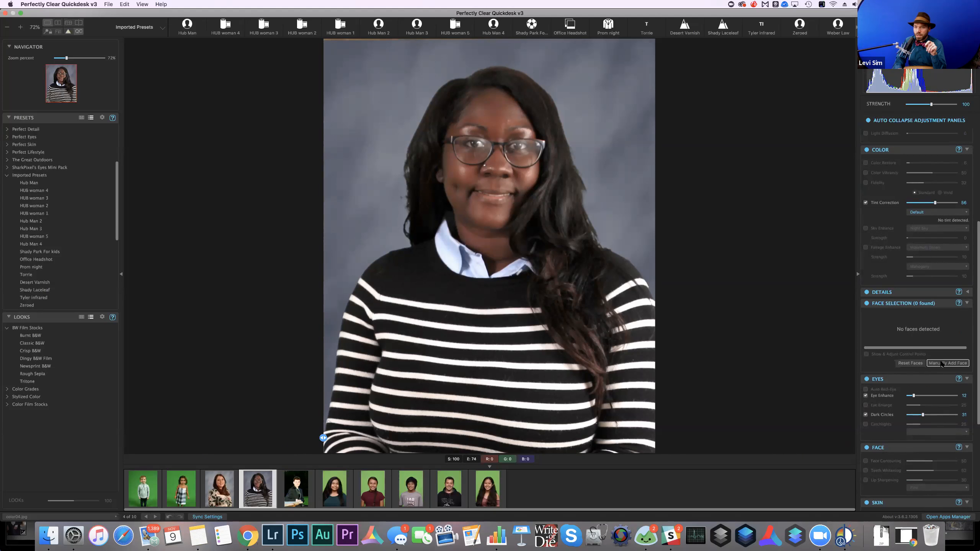
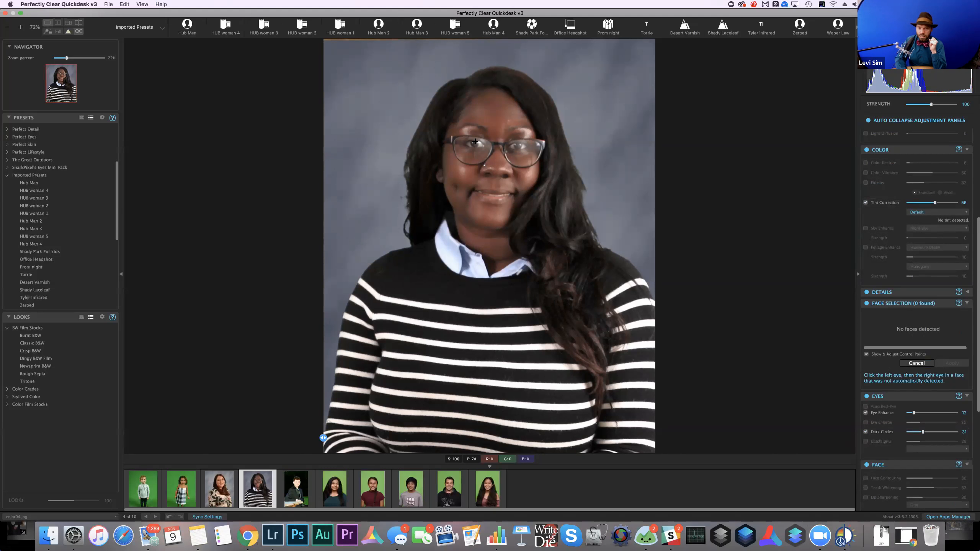
left_click(520, 142)
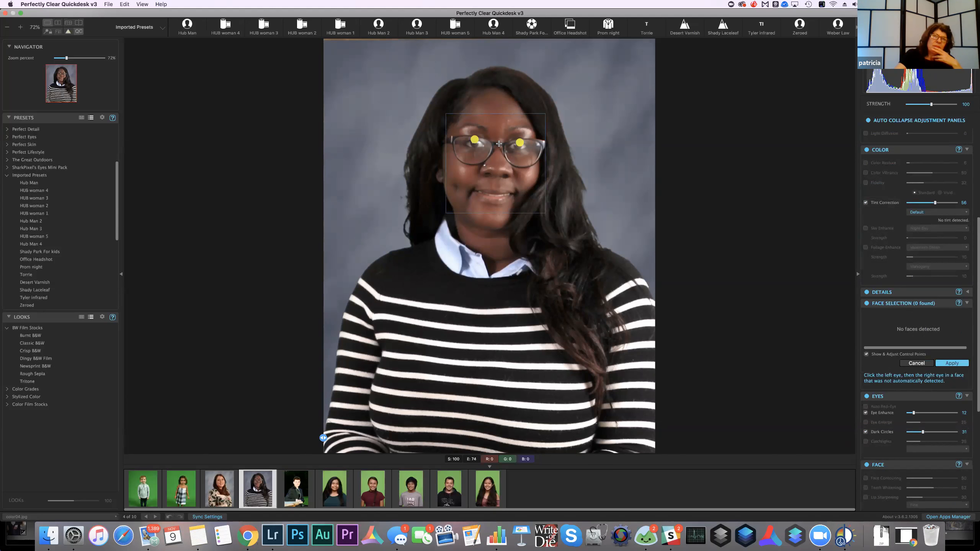
key("super+z")
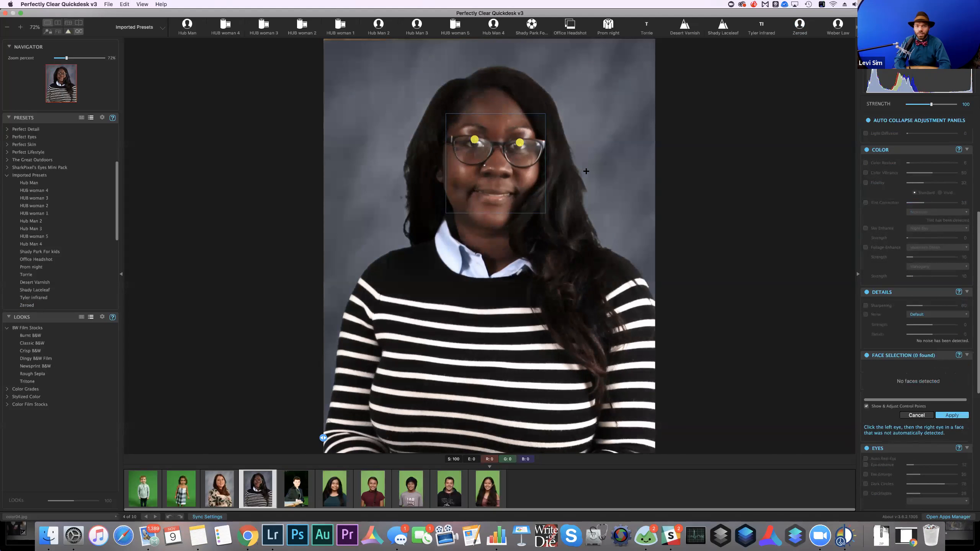
key("super+shift+z")
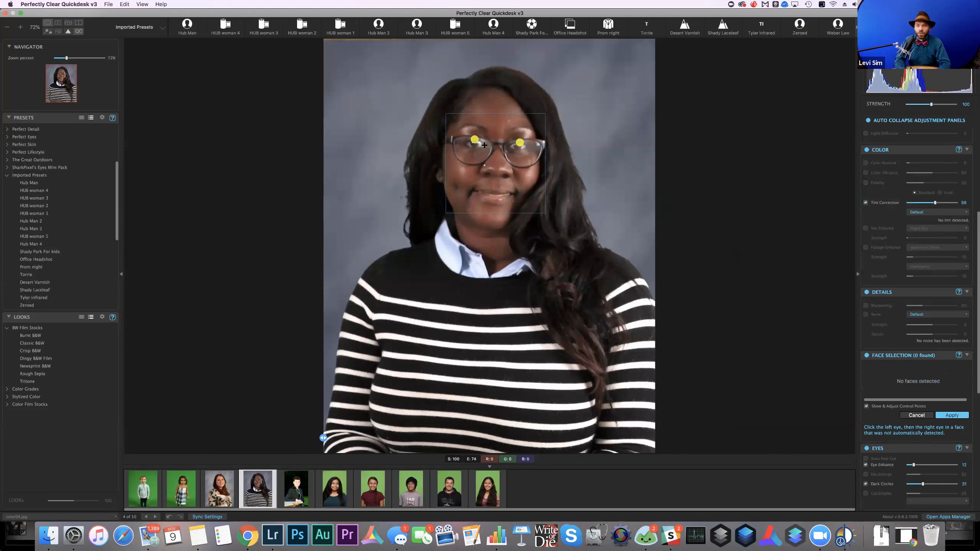
left_click_drag(495, 137, 534, 142)
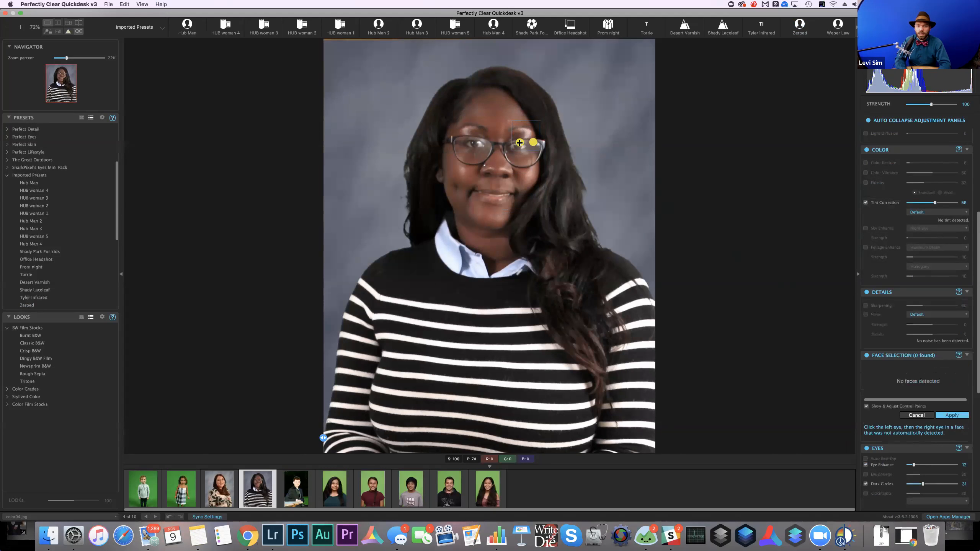
left_click(474, 141)
left_click(521, 146)
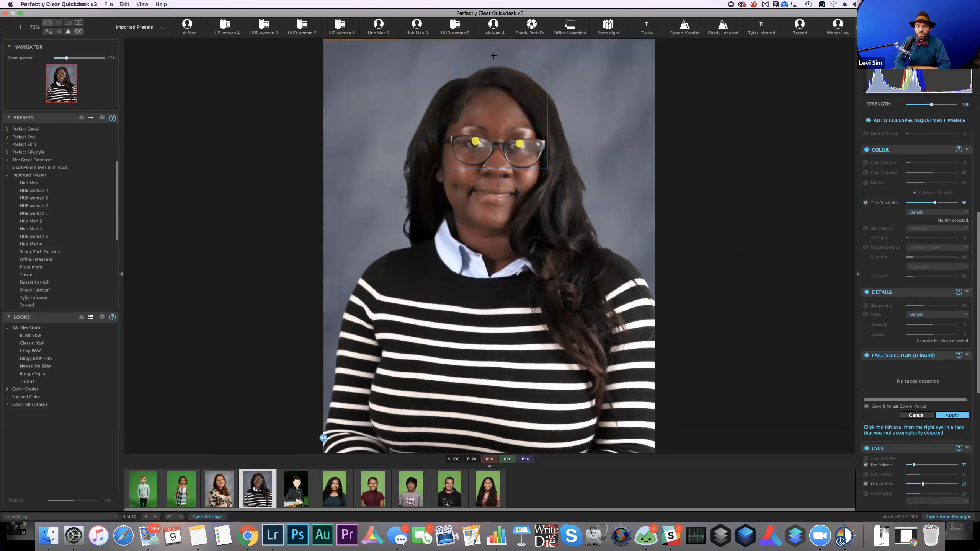
left_click_drag(476, 144, 520, 142)
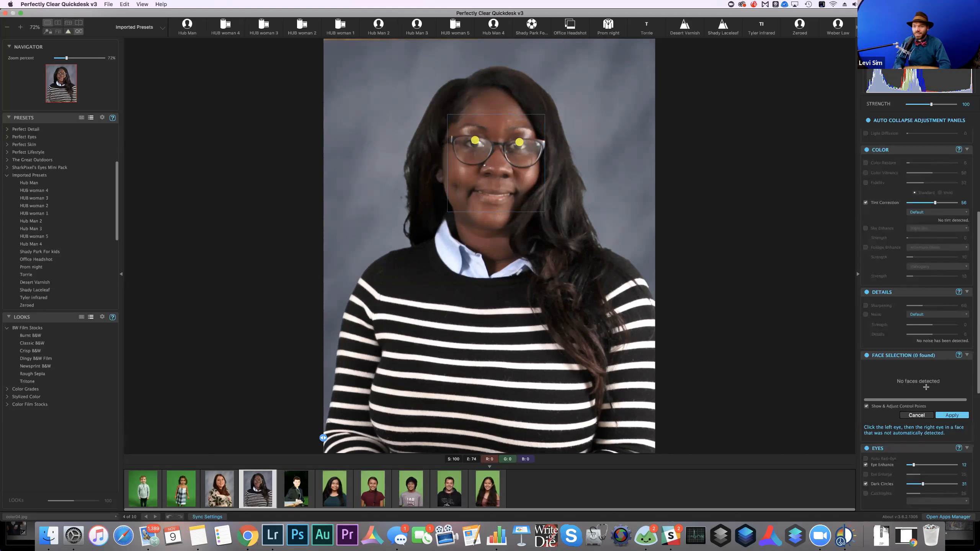
left_click(948, 415)
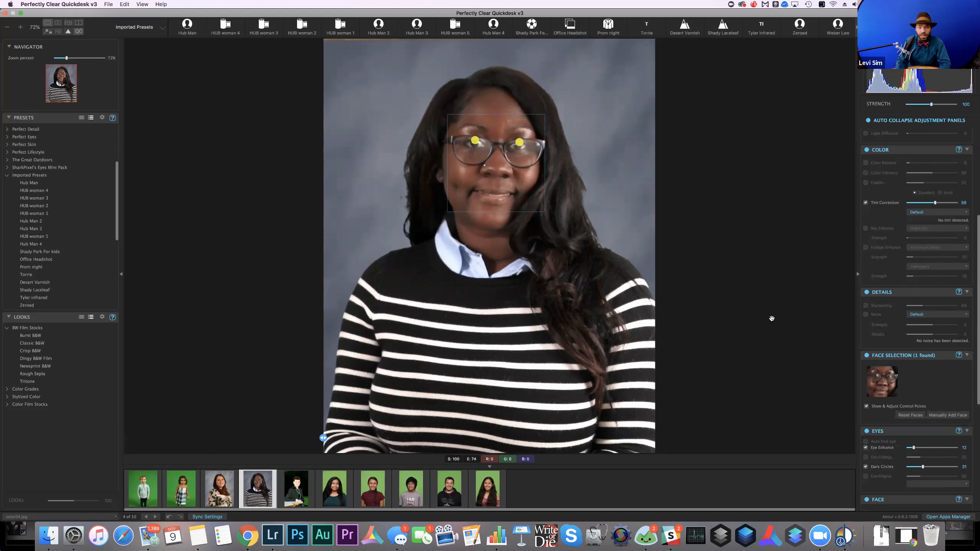
- Hide the face control points and compare the portrait with and without Dark Circles, leaving it on
scroll(771, 319, "up", 1)
scroll(771, 318, "up", 1)
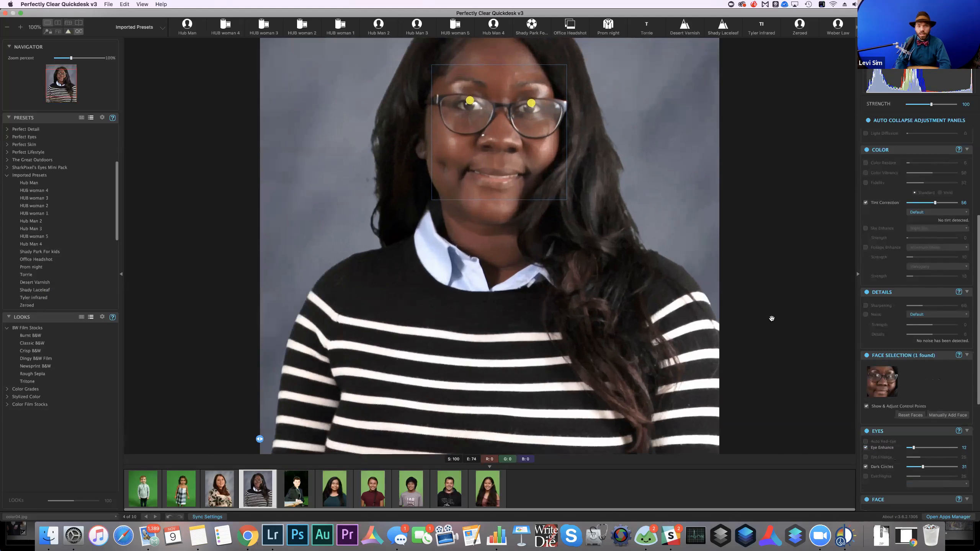
key("super+=")
key("super+=")
left_click_drag(543, 136, 539, 250)
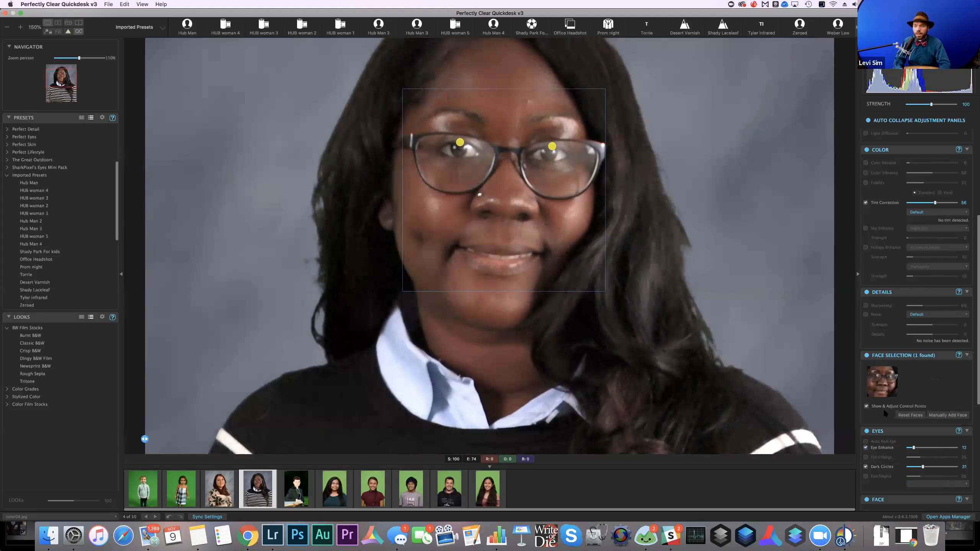
left_click(866, 406)
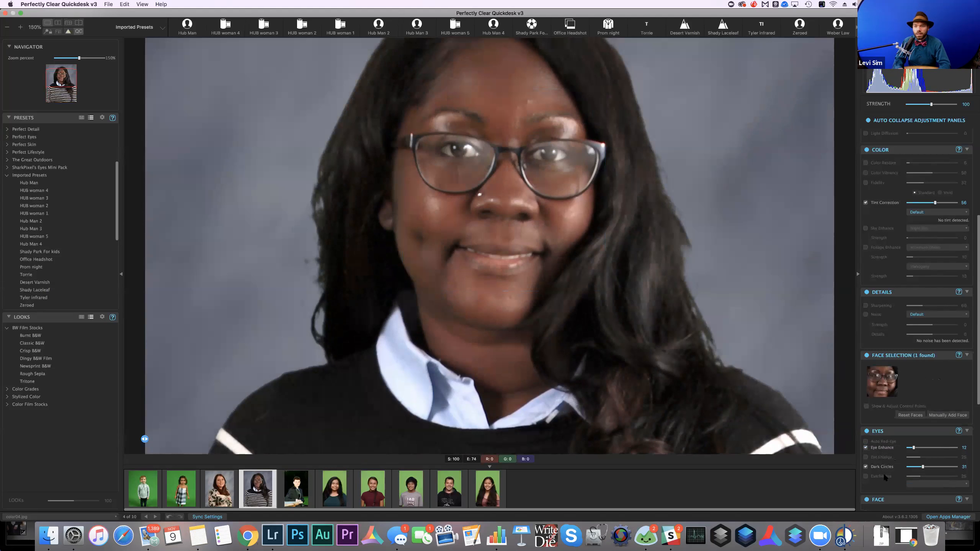
left_click(866, 467)
left_click(867, 467)
left_click(866, 467)
left_click(865, 467)
- Try the High Def option for Depth, return to High Contrast at 85, and check the whole photo
scroll(924, 299, "up", 8)
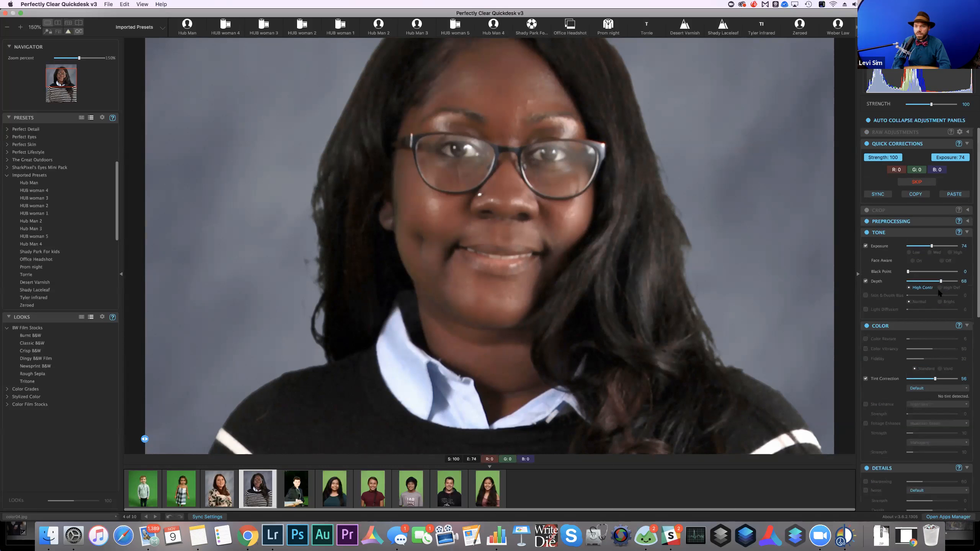
left_click(939, 288)
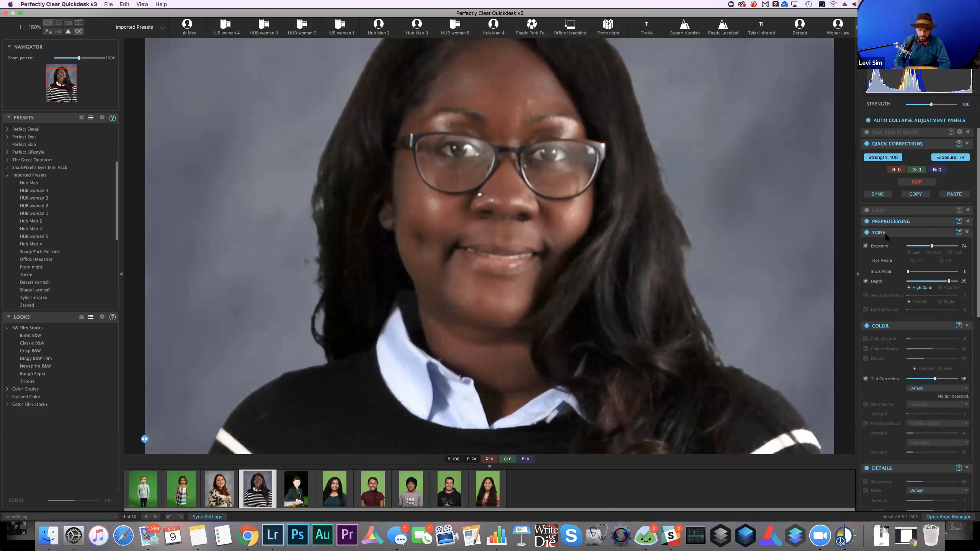
key("super+0")
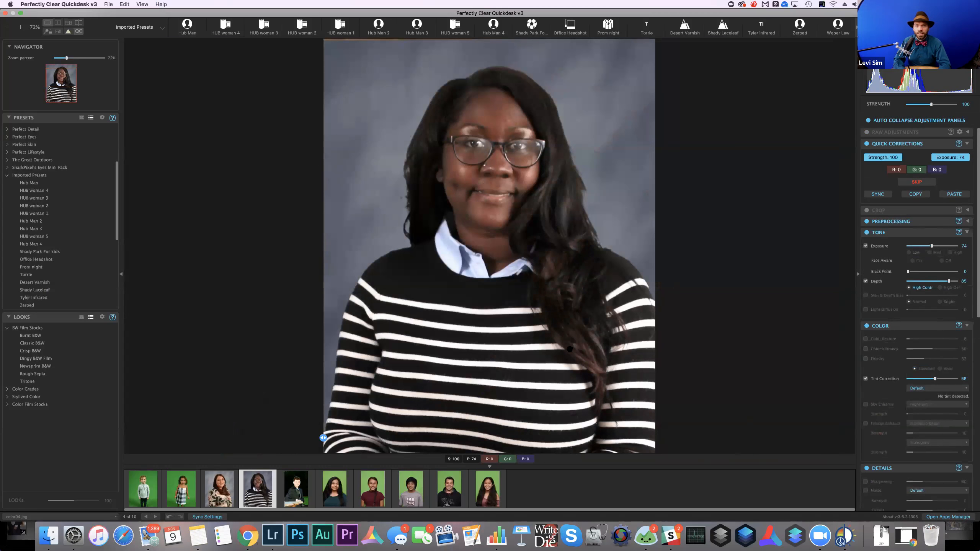
left_click(573, 350)
left_click(589, 352)
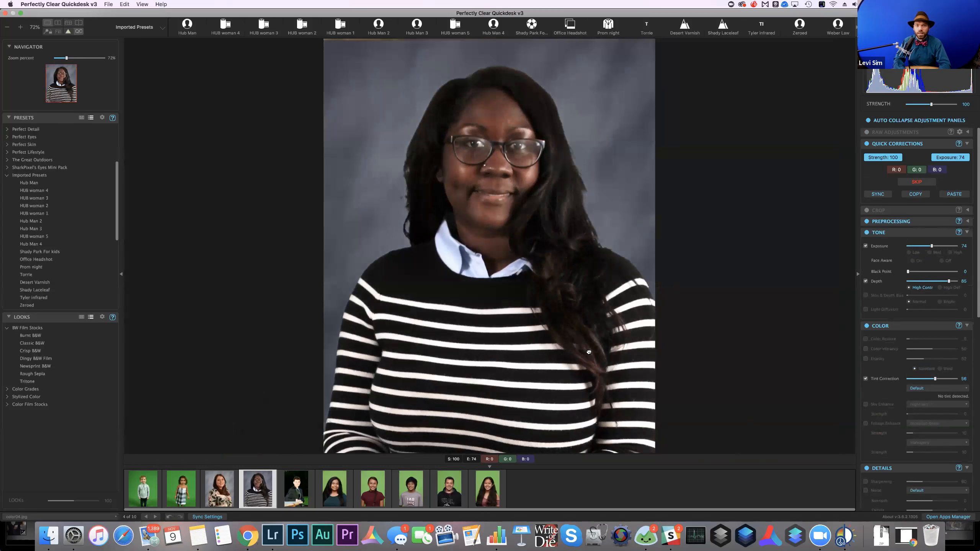
- Turn on Sharpening for the portrait of the woman with glasses, set it to 110, and compare the photo with the original
key("super+equal")
key("super+equal")
key("super+equal")
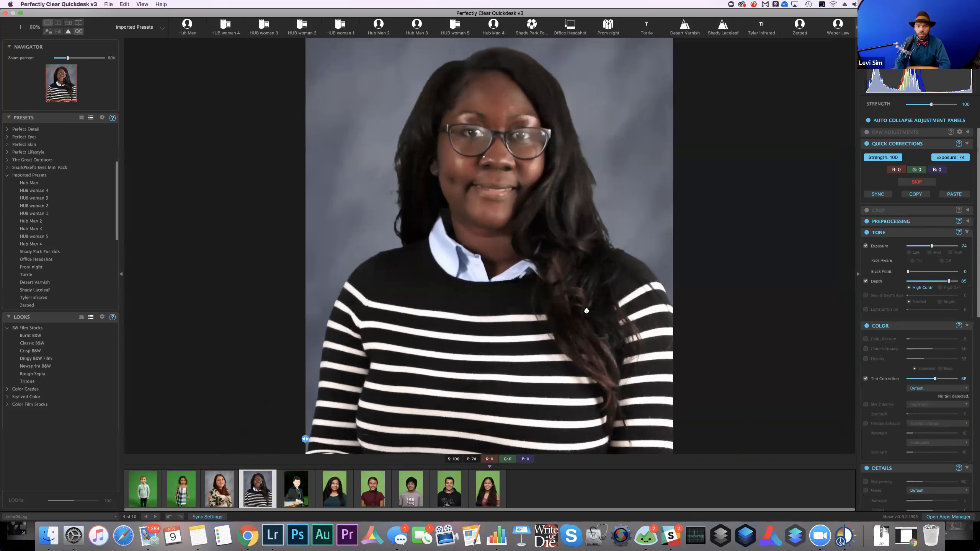
key("super+equal")
key("super+equal")
key("super+equal")
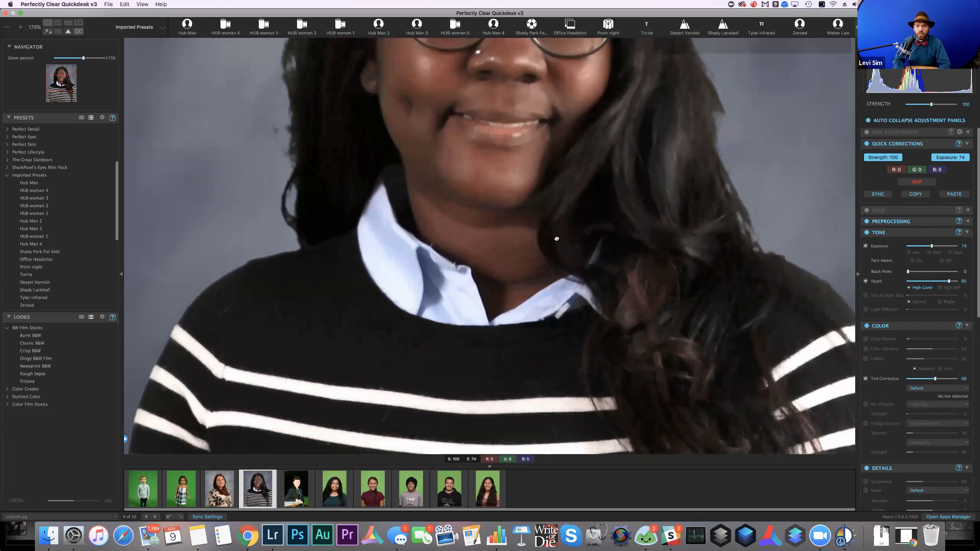
scroll(559, 261, "up", 5)
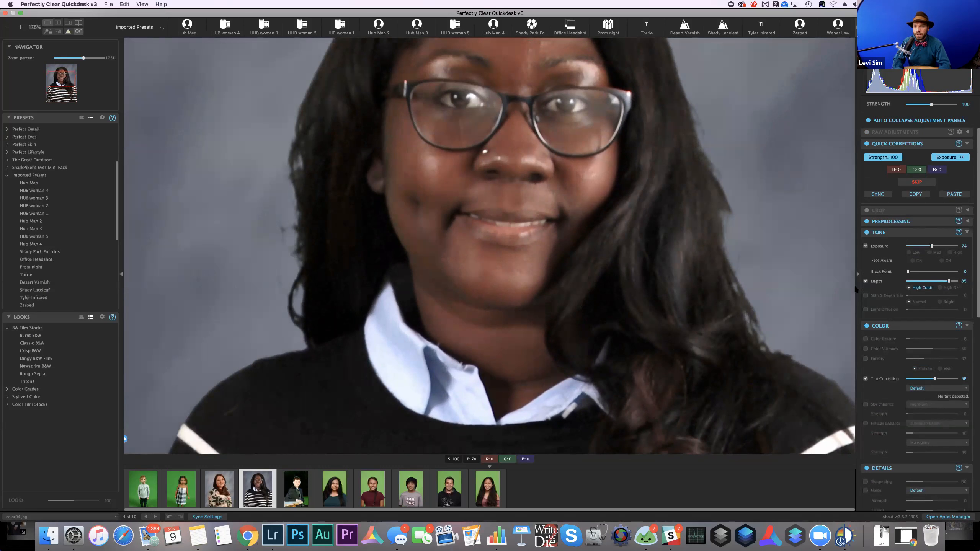
left_click(967, 233)
left_click(967, 243)
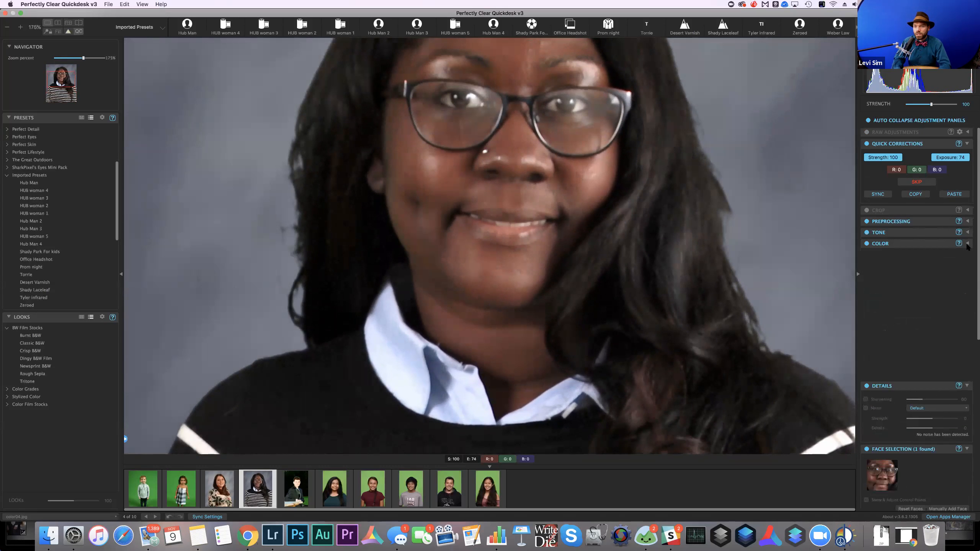
left_click(865, 267)
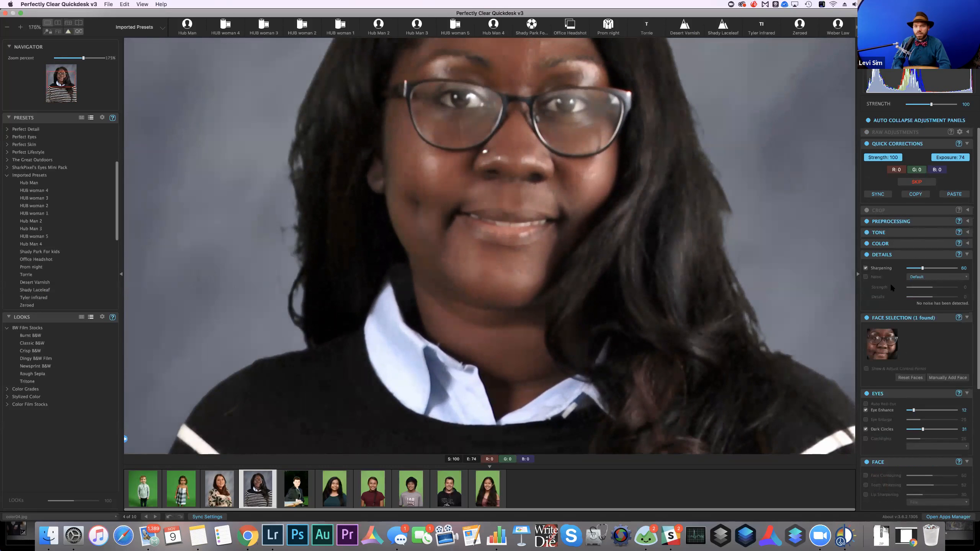
left_click(924, 276)
left_click(925, 283)
left_click_drag(929, 269, 934, 269)
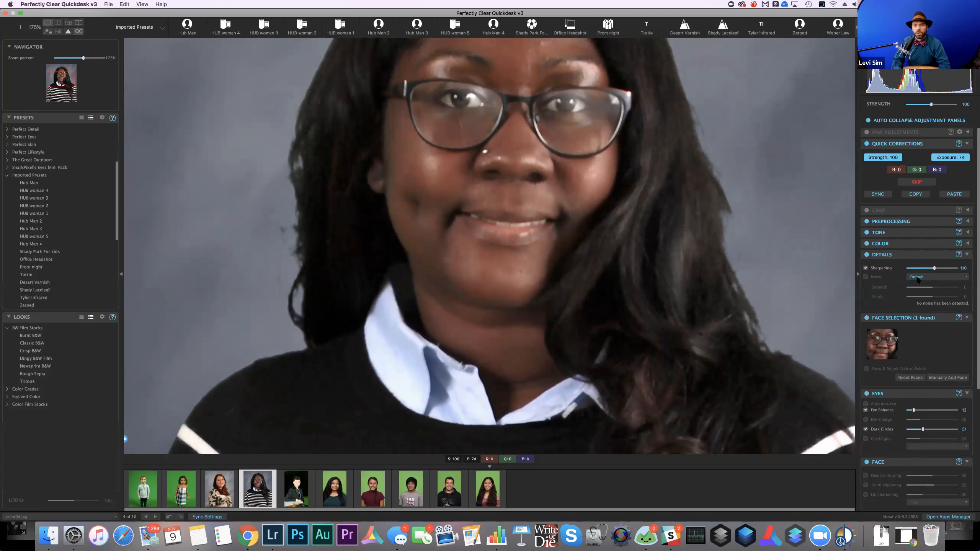
double_click(700, 271)
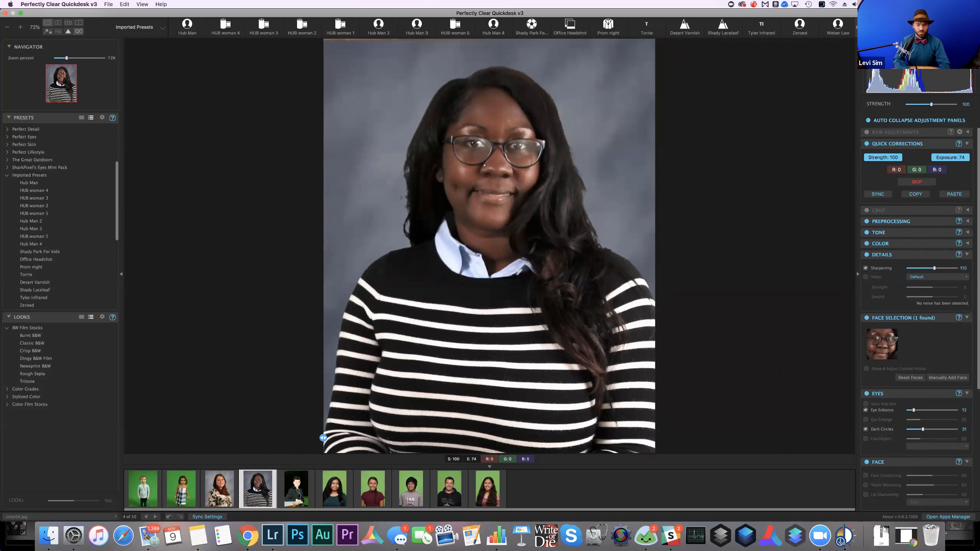
left_click_drag(324, 438, 449, 438)
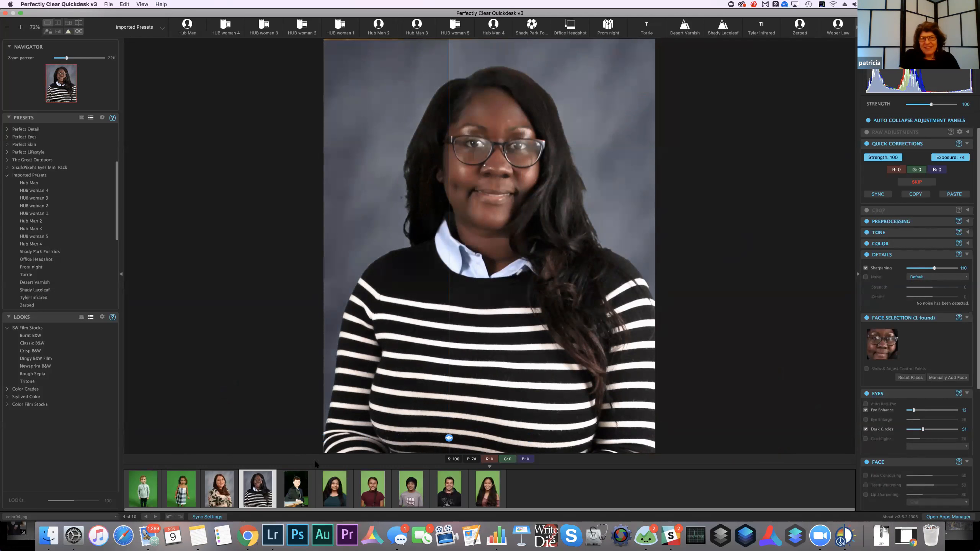
- Select the portrait of the girl in the teal top and apply the Beautify preset from Perfectly Clear Essentials
left_click(334, 488)
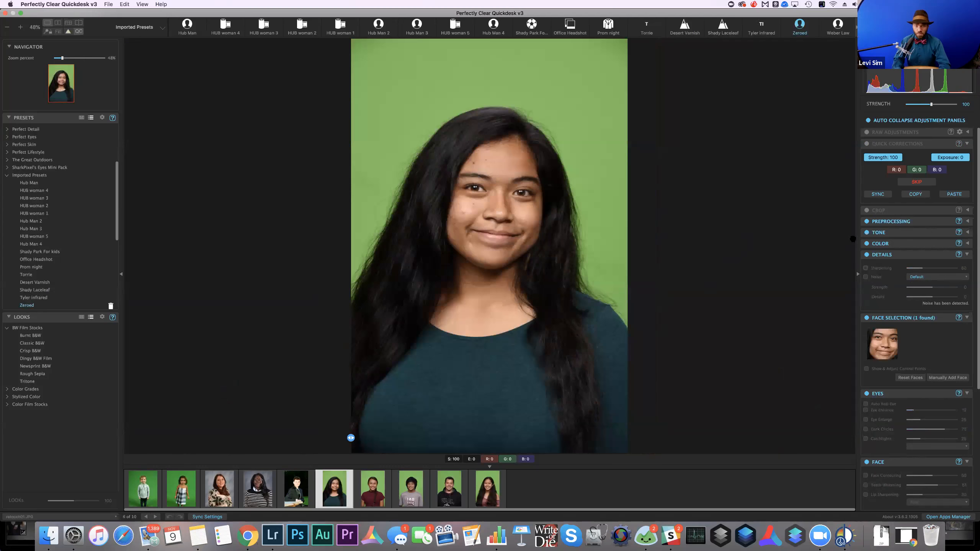
left_click(162, 27)
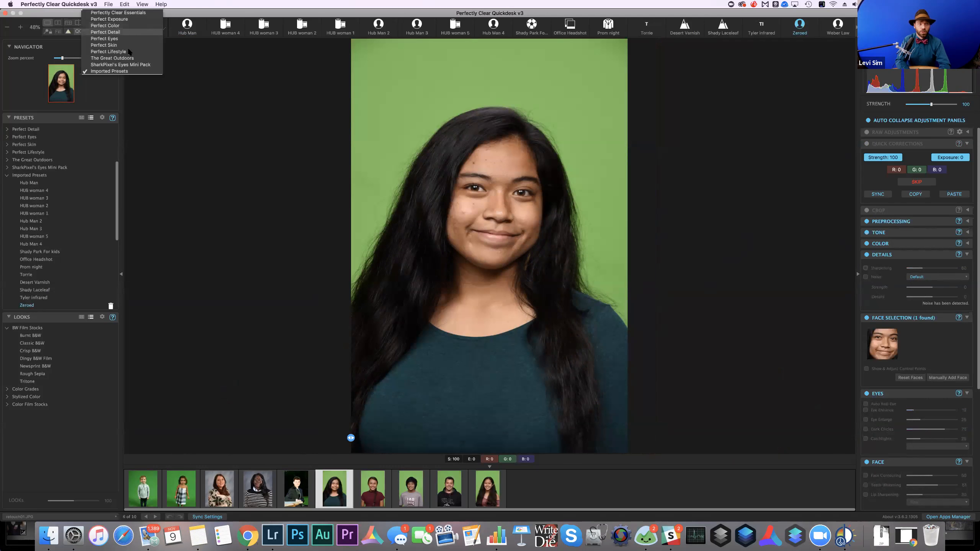
left_click(132, 14)
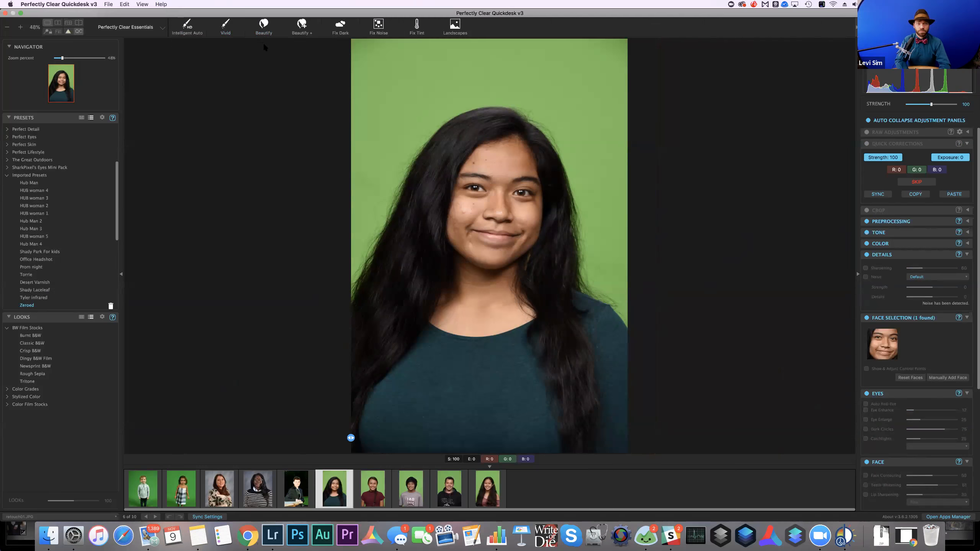
left_click(264, 26)
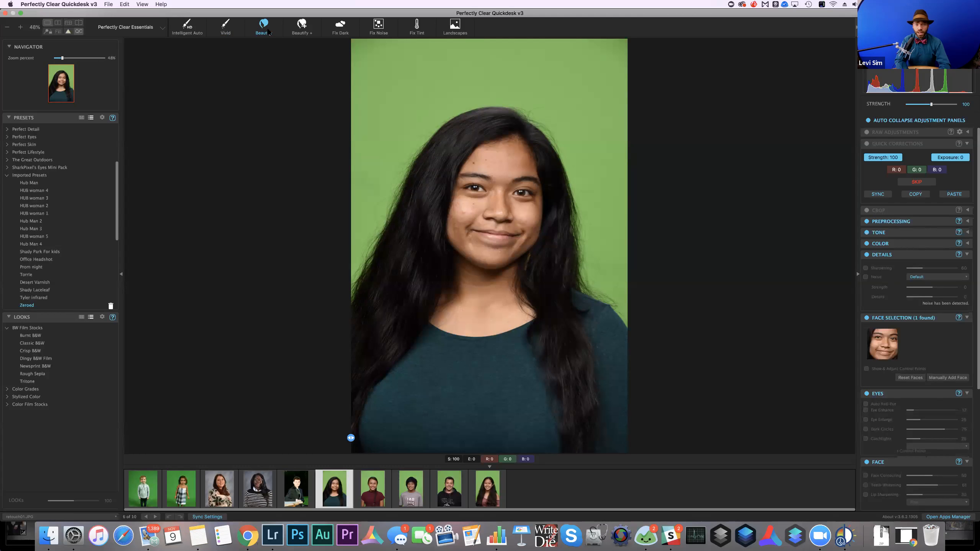
- Set Dark Circles to 51 on the girl in the teal top and try Face Contouring on and off
key("super+plus")
key("super+plus")
key("super+plus")
key("super+plus")
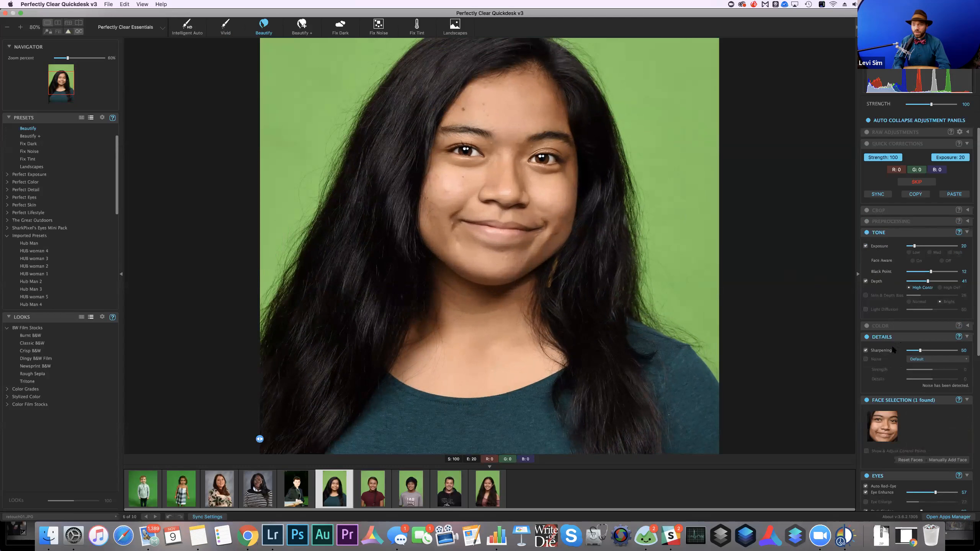
scroll(894, 345, "down", 10)
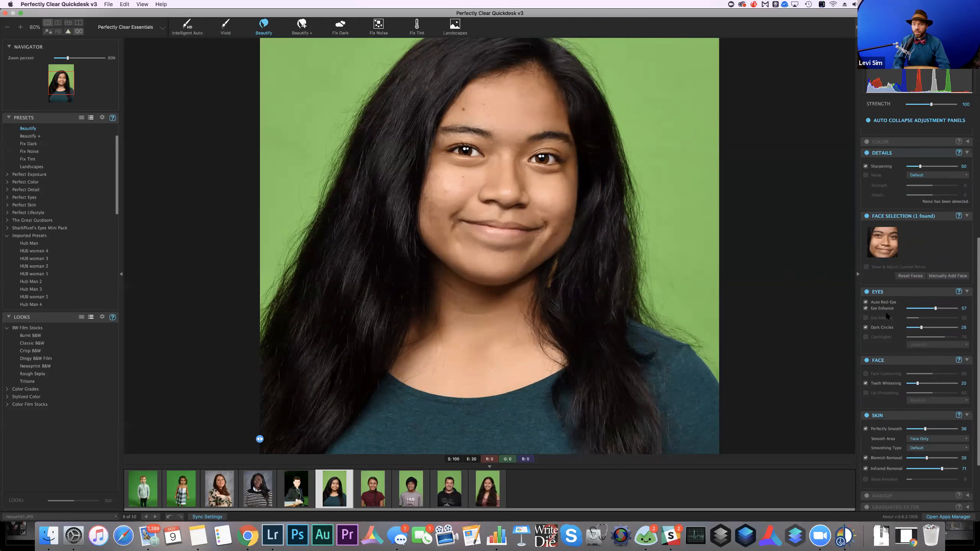
scroll(888, 309, "down", 2)
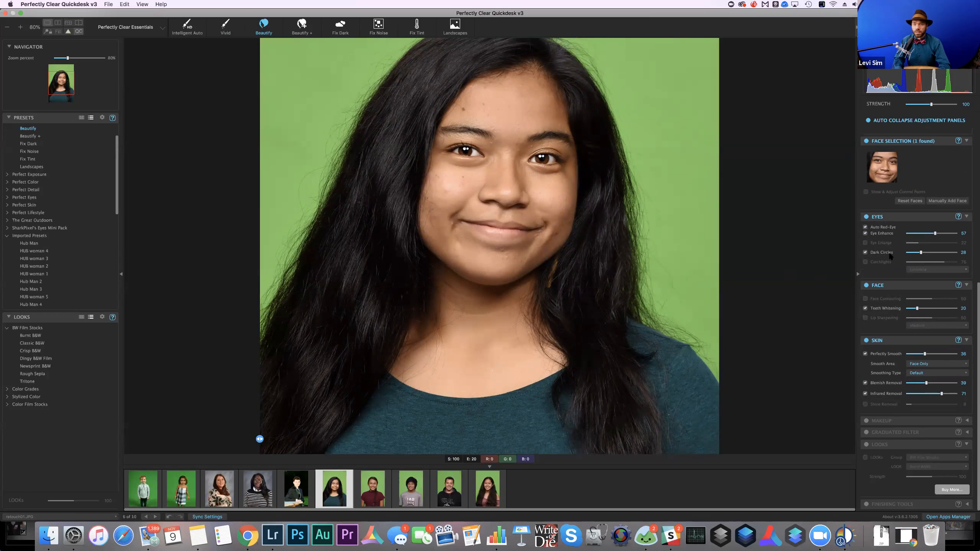
left_click(933, 252)
left_click(865, 299)
left_click(866, 299)
- Show the face control points, move both onto the centres of the girl's eyes, and set Dark Circles to 56
left_click(865, 192)
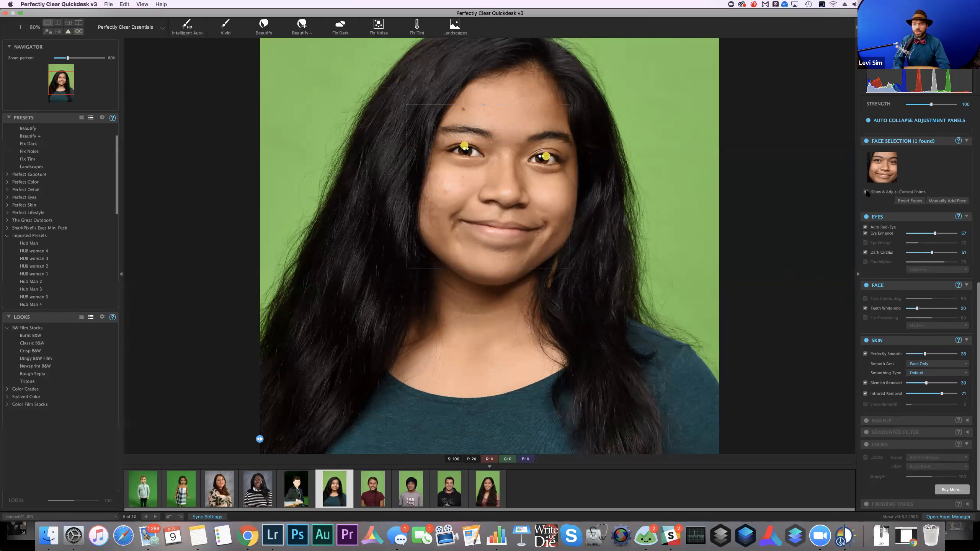
left_click_drag(467, 145, 470, 148)
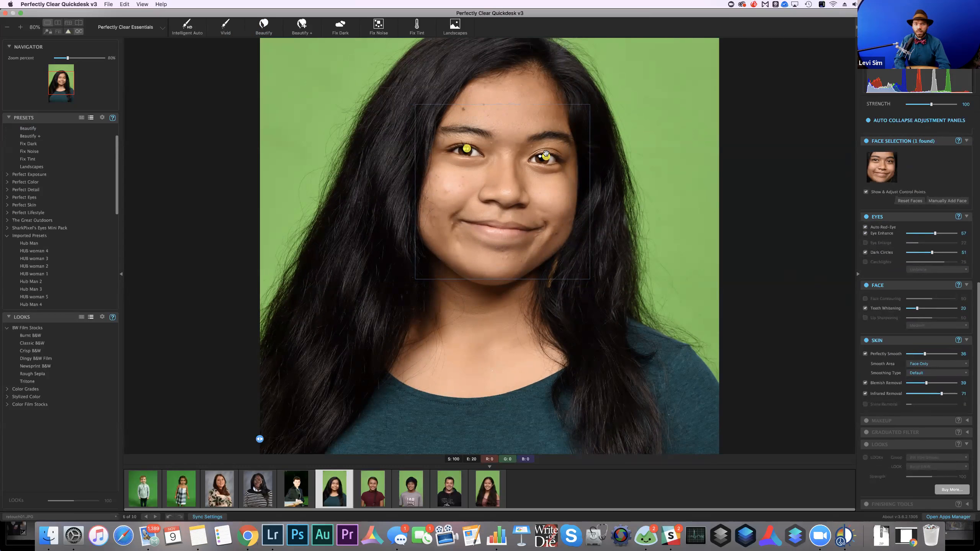
left_click_drag(544, 153, 544, 154)
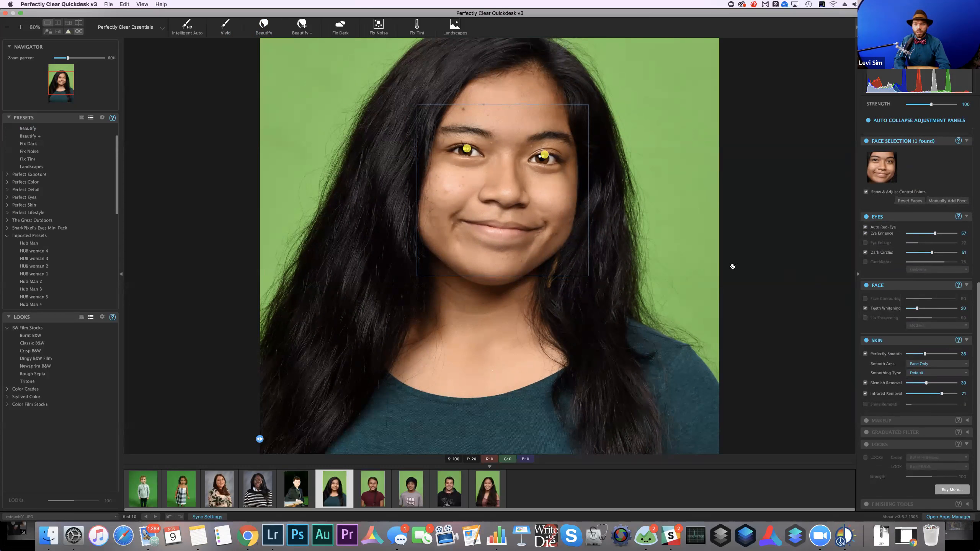
left_click(939, 254)
left_click(936, 252)
- Compare the face with and without Face Contouring, try different strengths for it, and leave it off
left_click(865, 299)
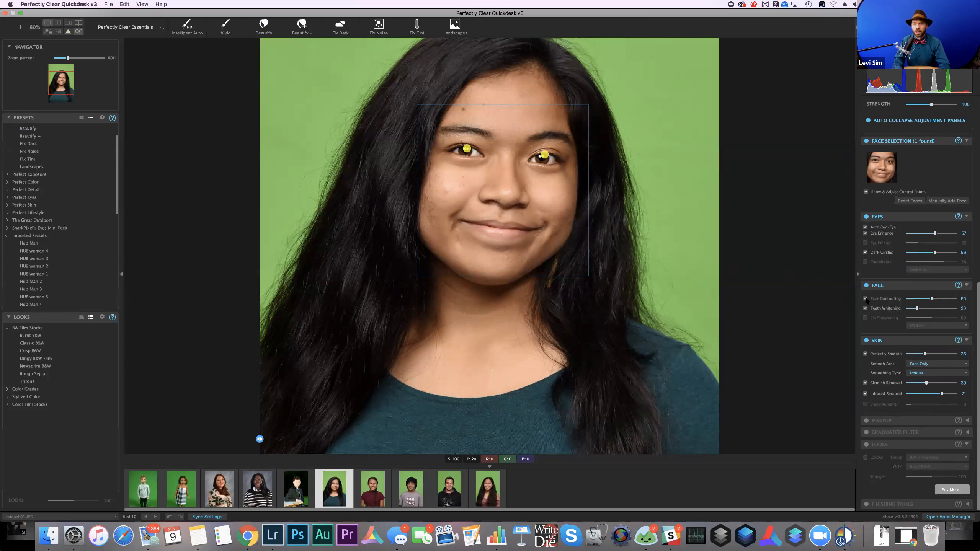
left_click(866, 300)
left_click(865, 300)
left_click(866, 299)
left_click(895, 301)
left_click(948, 299)
left_click_drag(936, 299, 930, 301)
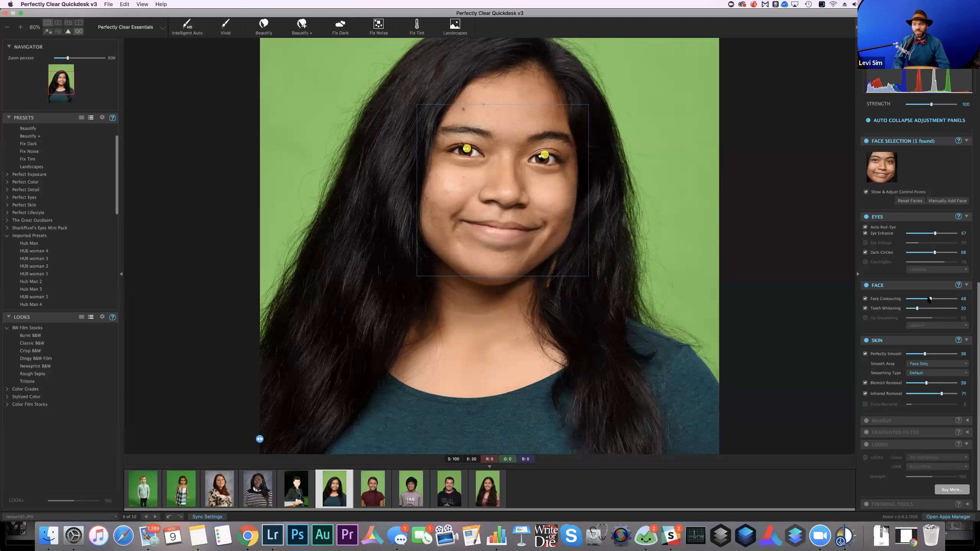
left_click(866, 299)
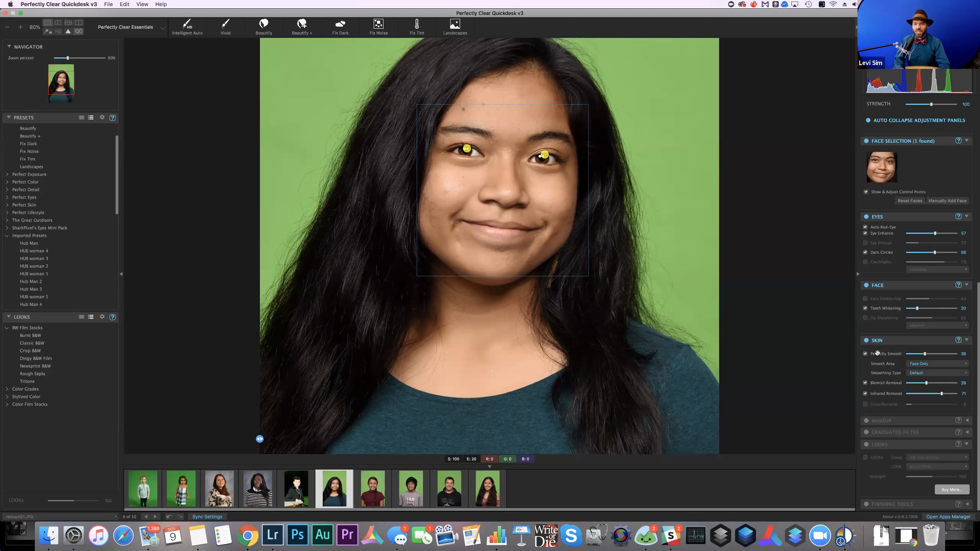
- Hide the control points and refine the skin with Infrared Removal off, Blemish Removal at 63 and Perfectly Smooth at 29
left_click(867, 192)
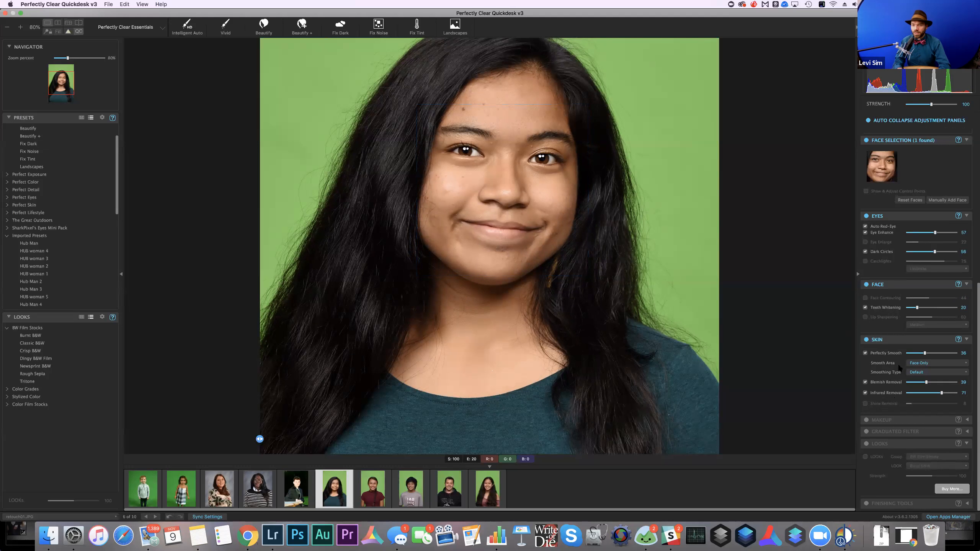
left_click(934, 385)
left_click(866, 396)
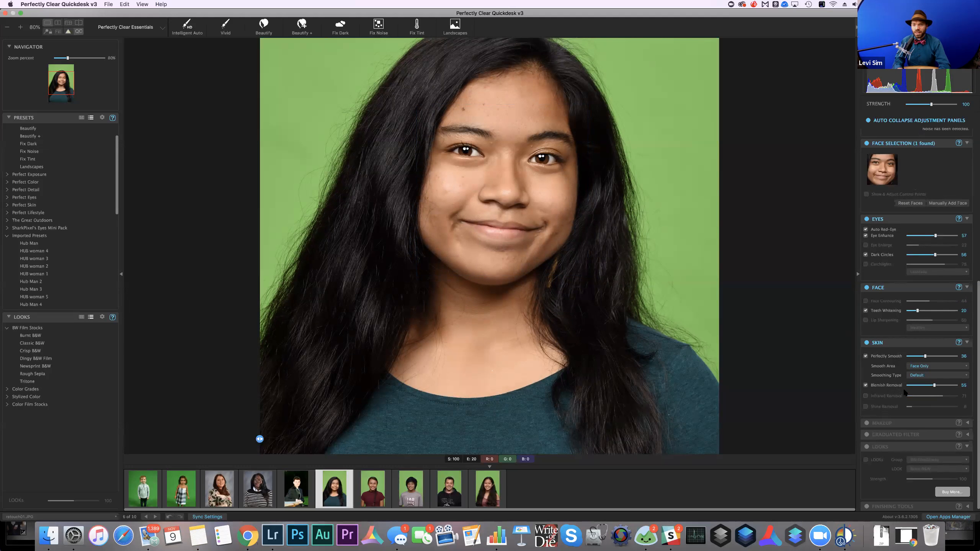
left_click(866, 385)
left_click(866, 385)
left_click(865, 385)
left_click(866, 385)
left_click_drag(934, 384, 938, 385)
left_click(923, 355)
- Compare the corrected portrait of the girl in the teal top against the original
left_click_drag(260, 440, 378, 413)
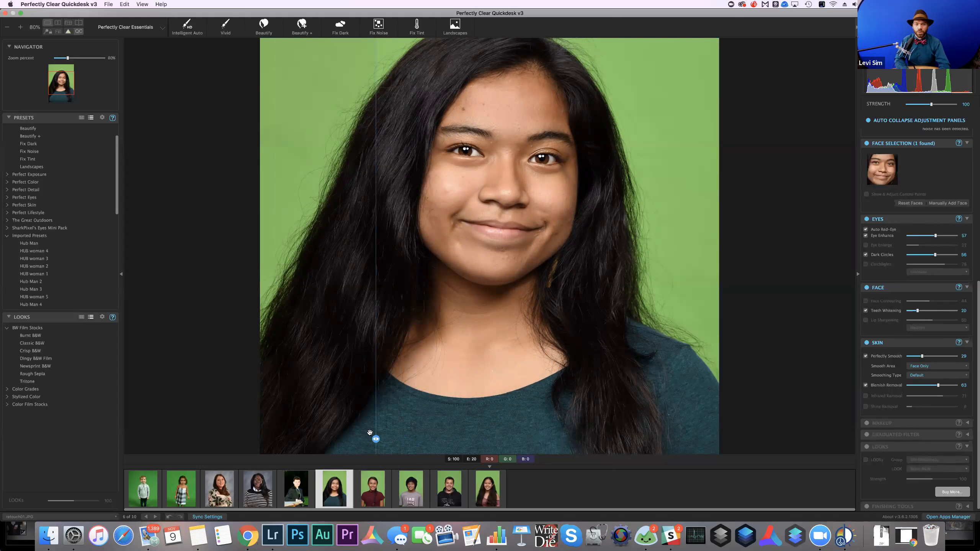
left_click_drag(360, 441, 360, 440)
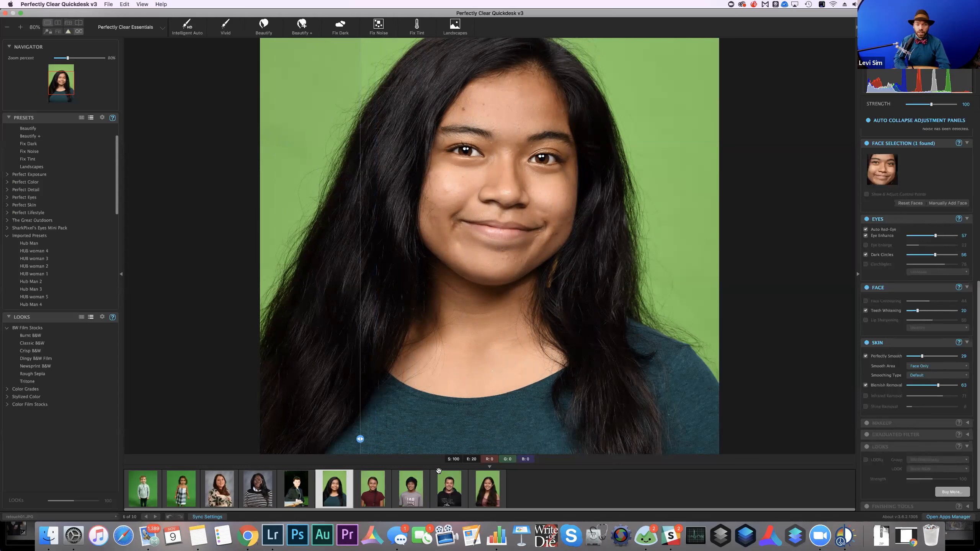
left_click_drag(360, 441, 223, 435)
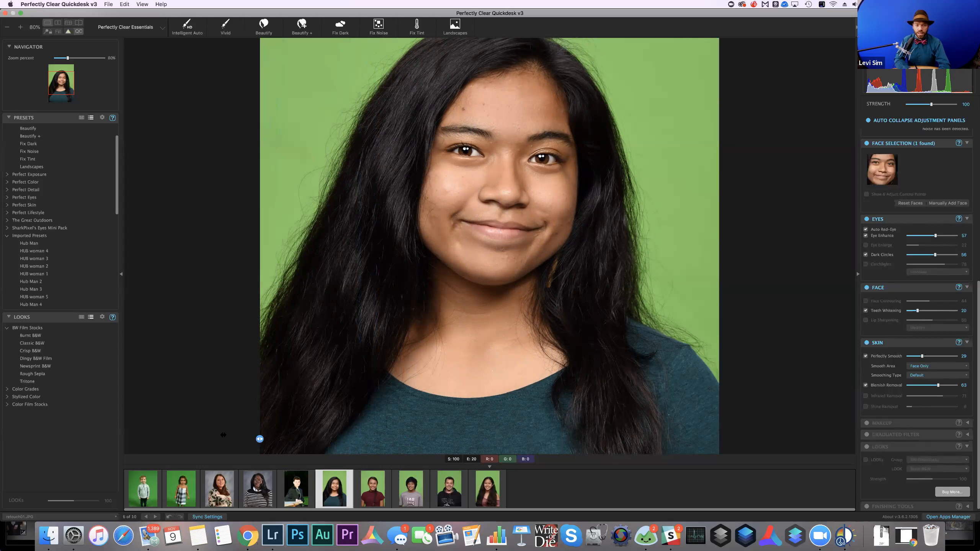
- Copy the corrections from the portrait of the girl in teal and paste them onto the girl in the maroon top
left_click(373, 491)
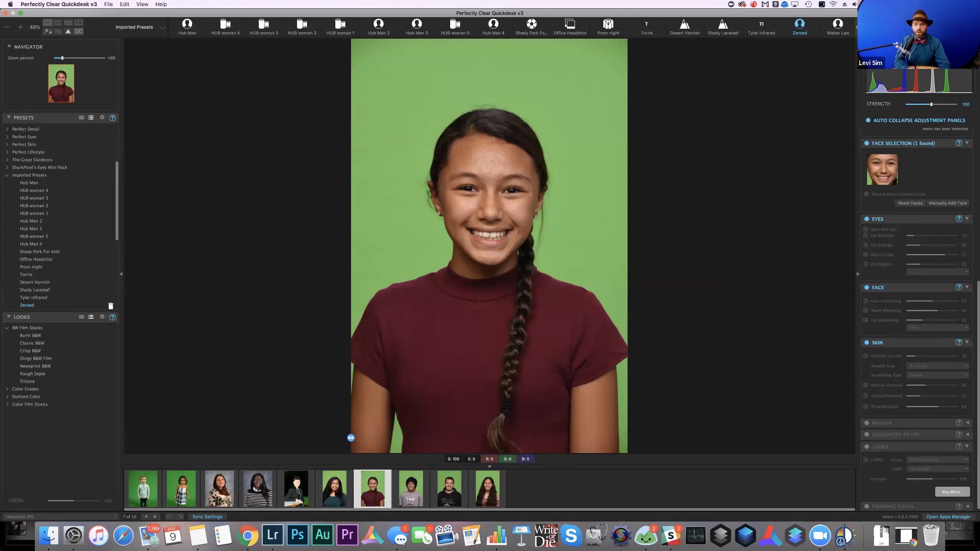
left_click(335, 491)
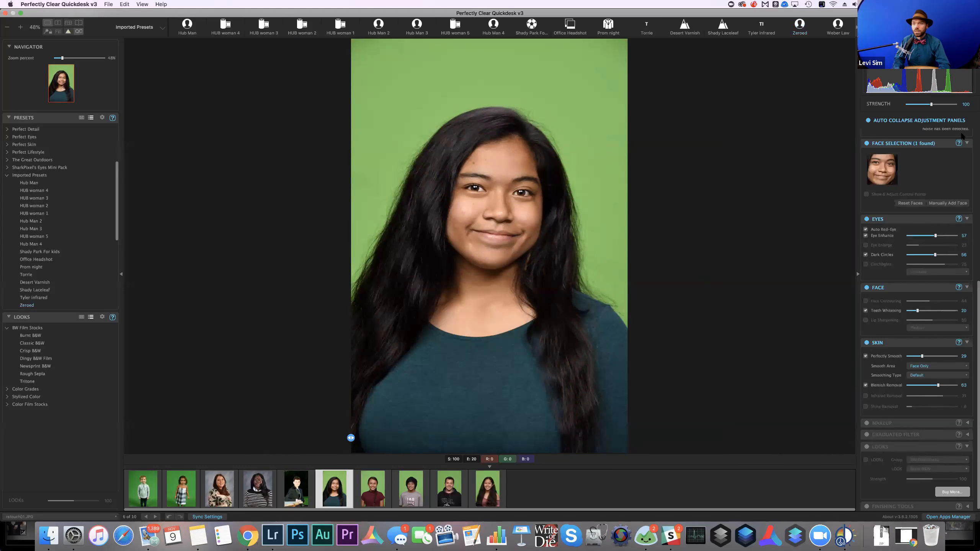
scroll(959, 181, "up", 10)
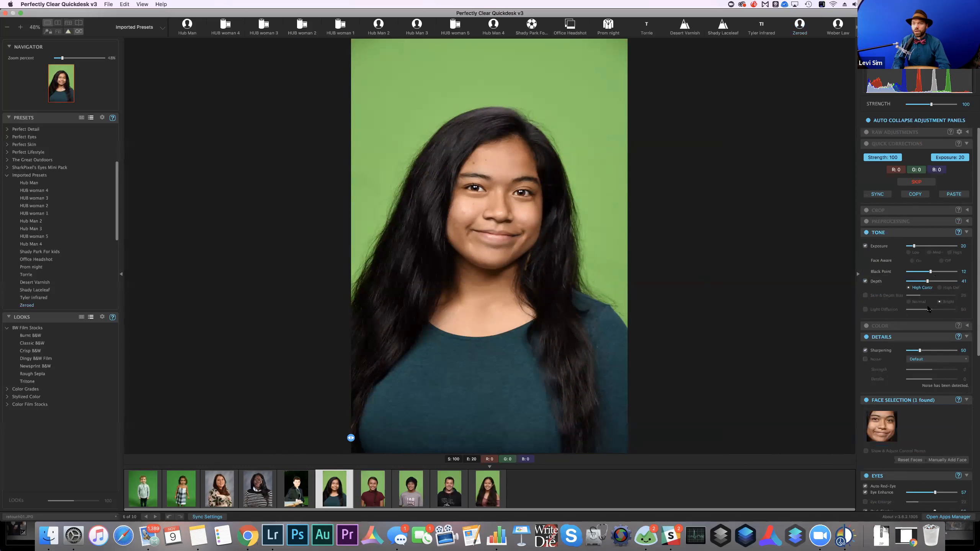
left_click(915, 194)
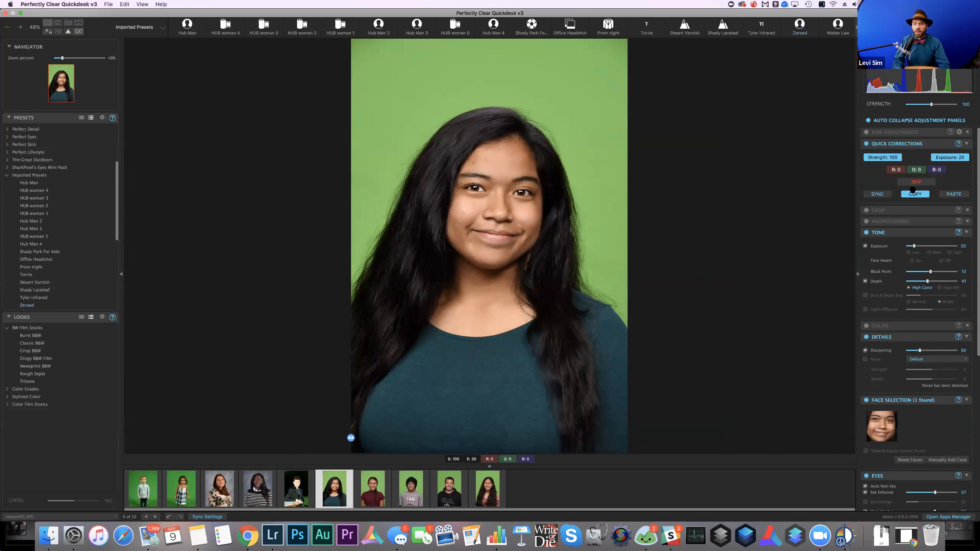
left_click(373, 487)
left_click(953, 194)
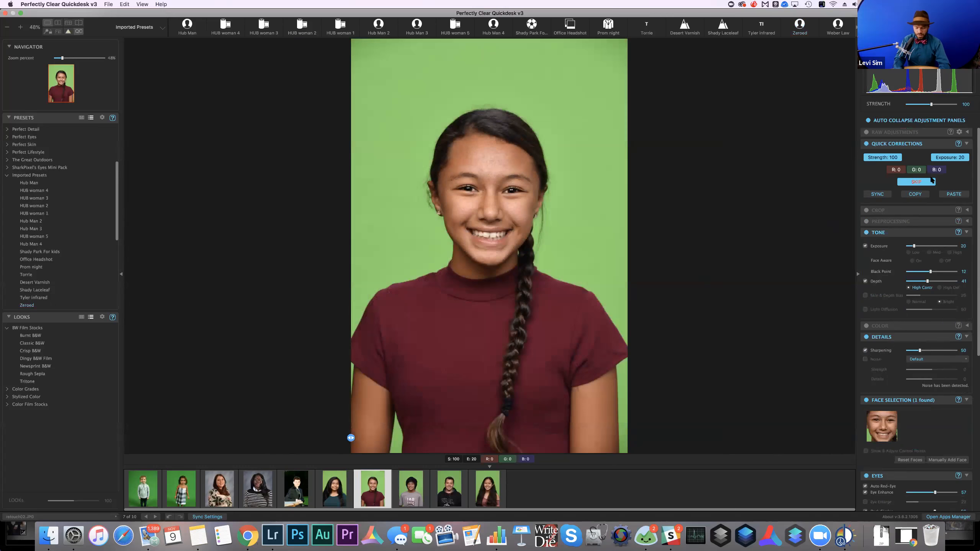
- Examine the face of the girl in the maroon top up close and review the pasted detail, eye and skin corrections
key("super+equal")
key("super+equal")
key("super+equal")
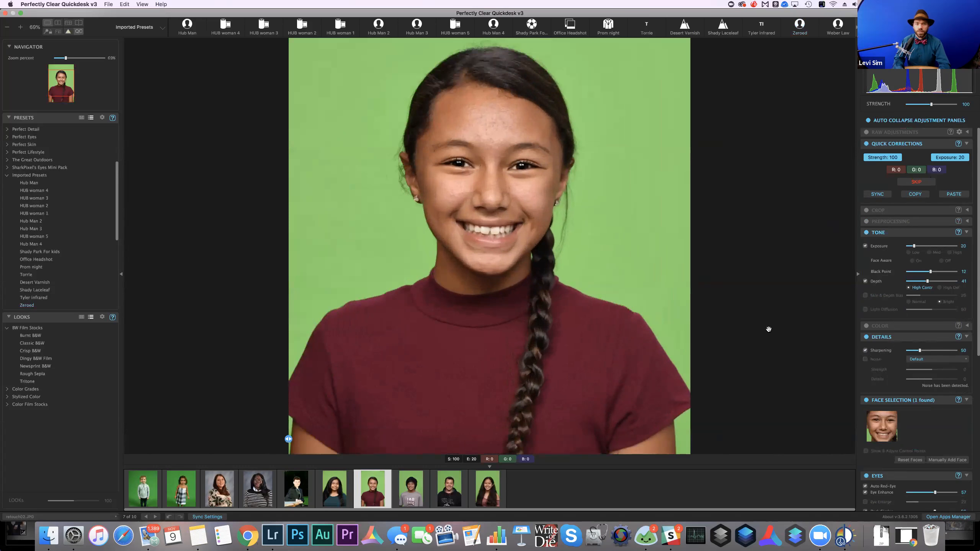
left_click(914, 359)
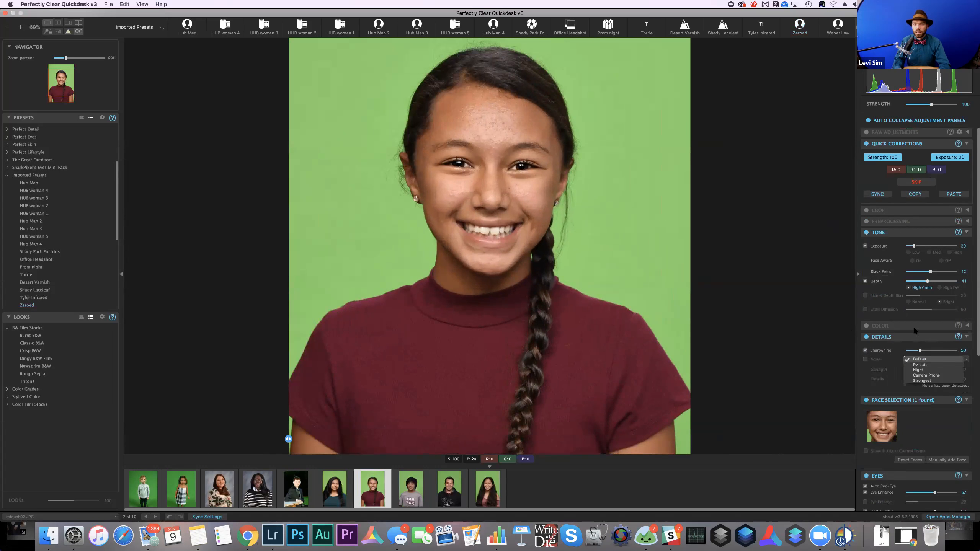
left_click(911, 278)
left_click(882, 427)
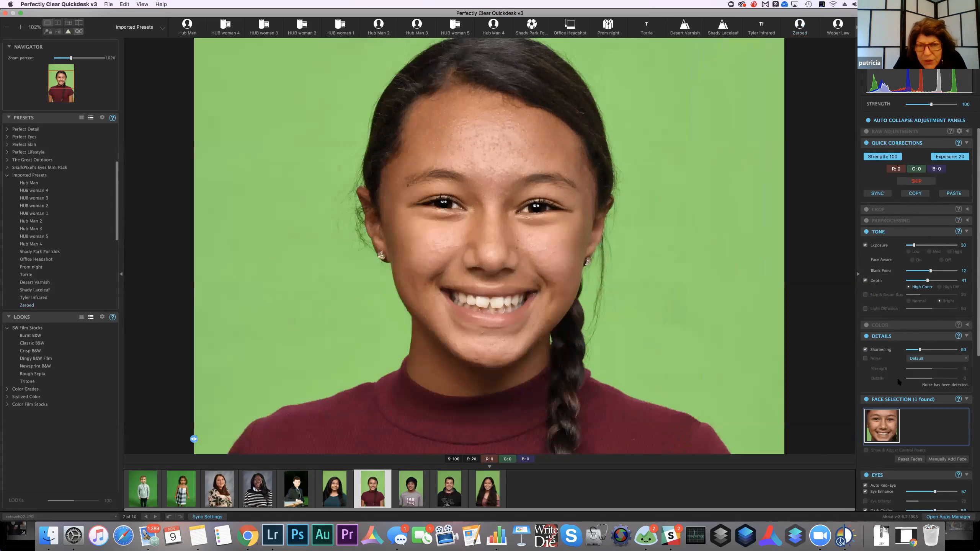
scroll(892, 285, "down", 2)
scroll(891, 285, "down", 5)
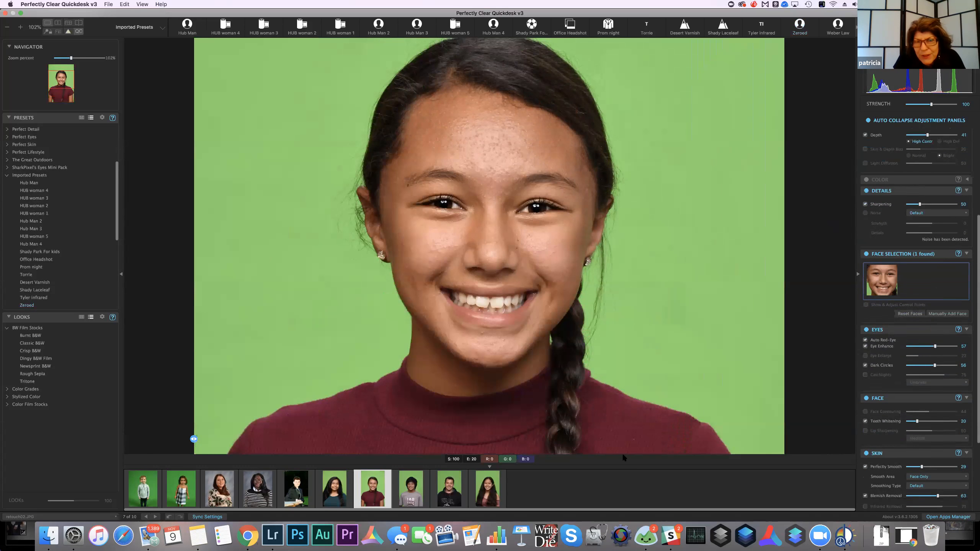
- Paste the copied corrections onto the portrait of the long-haired girl in the pink off-shoulder top
left_click(486, 494)
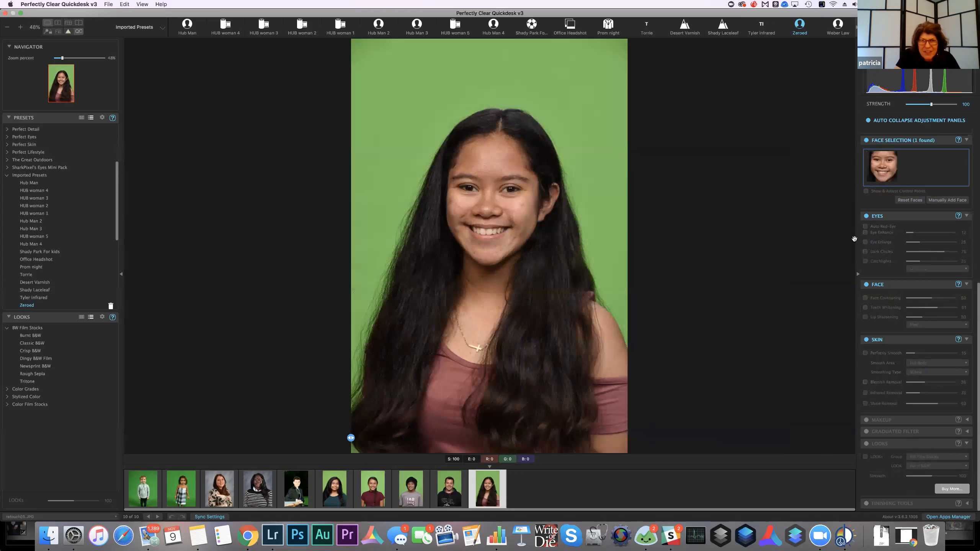
scroll(945, 195, "up", 6)
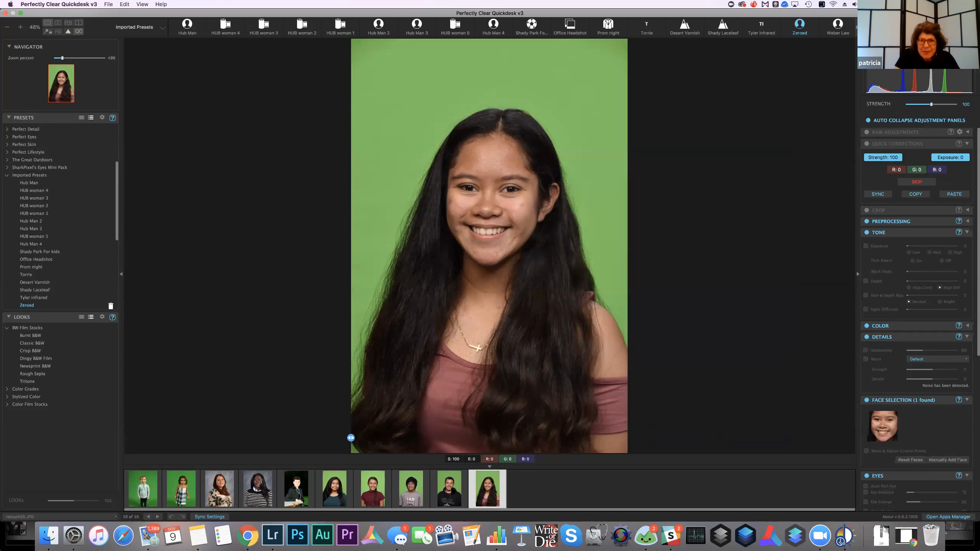
left_click(453, 493)
key("Right")
left_click(954, 194)
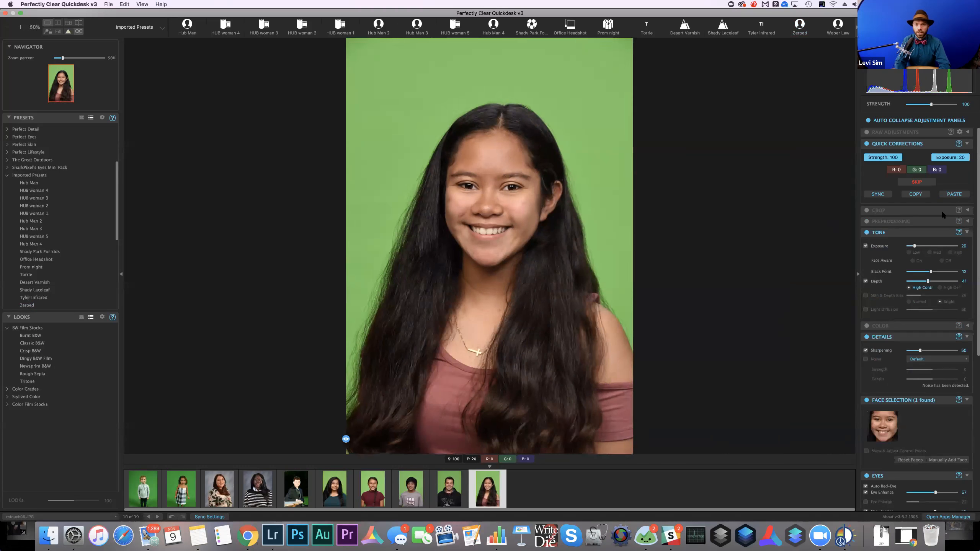
- Examine the face of the girl in the pink top up close with and without the Exposure correction
key("super+equal")
key("super+equal")
key("super+equal")
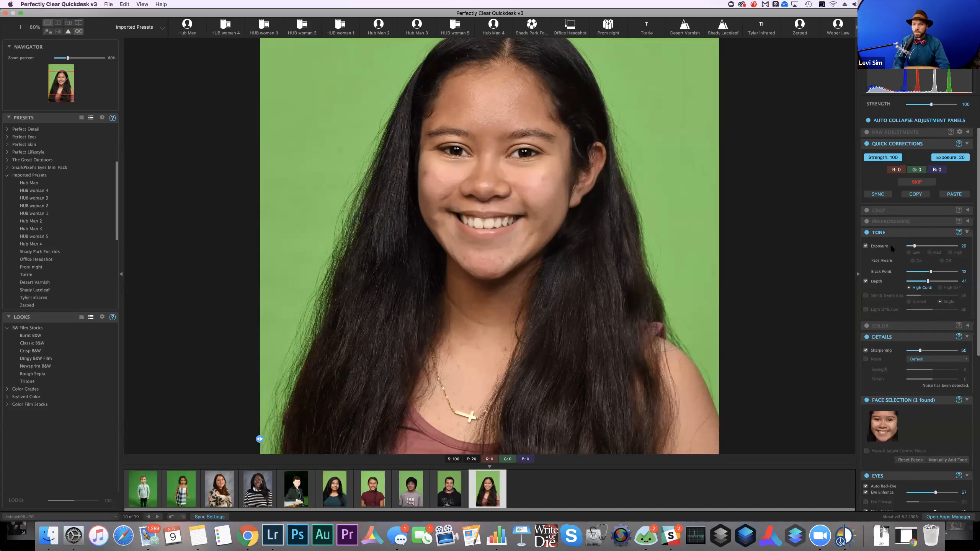
left_click(865, 246)
left_click(865, 246)
- Show the face control points, move both eye points closer to the pupils, and set Dark Circles to 52
scroll(930, 266, "down", 10)
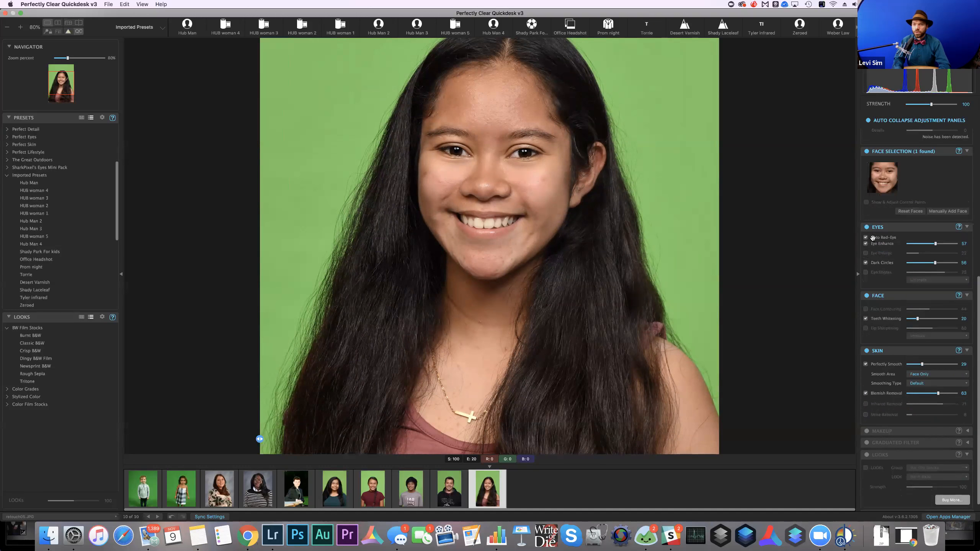
left_click(867, 191)
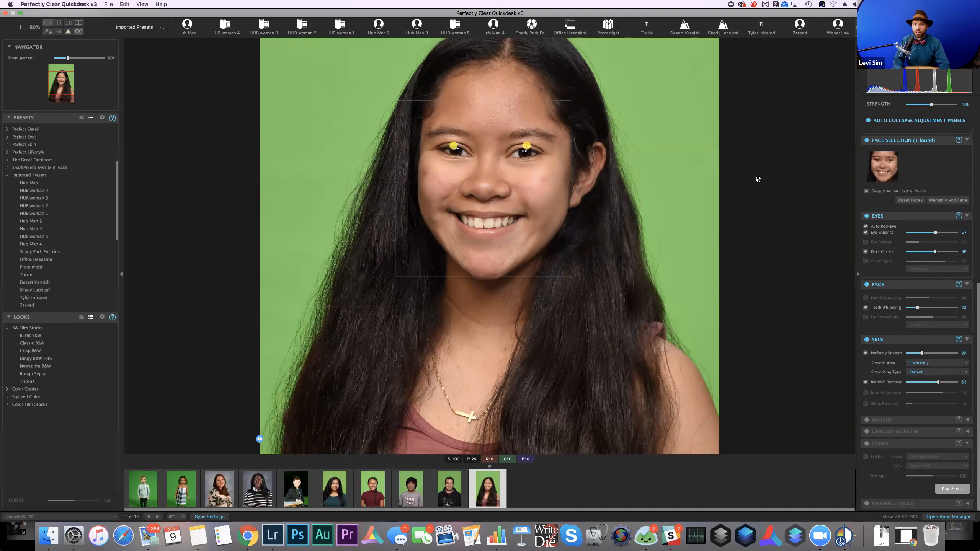
left_click_drag(525, 145, 523, 147)
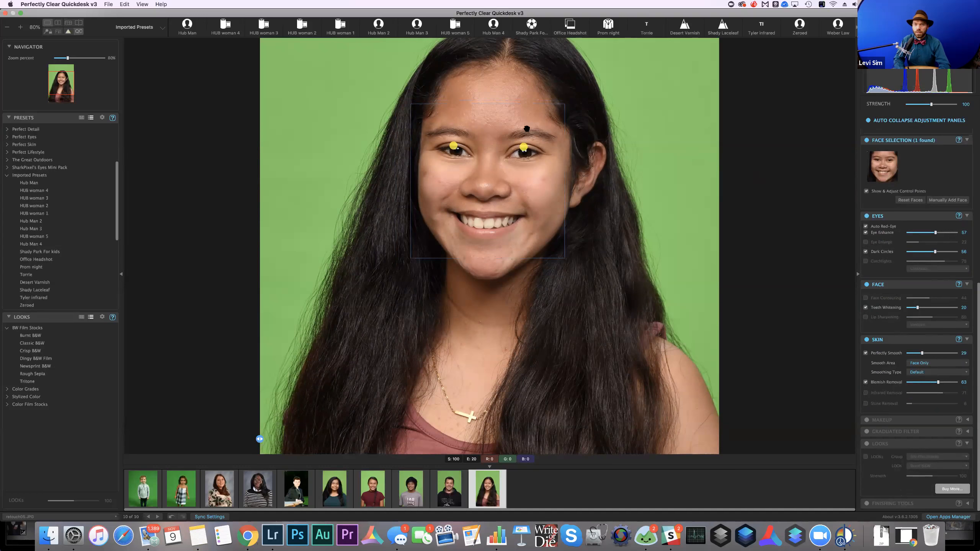
left_click_drag(454, 145, 457, 145)
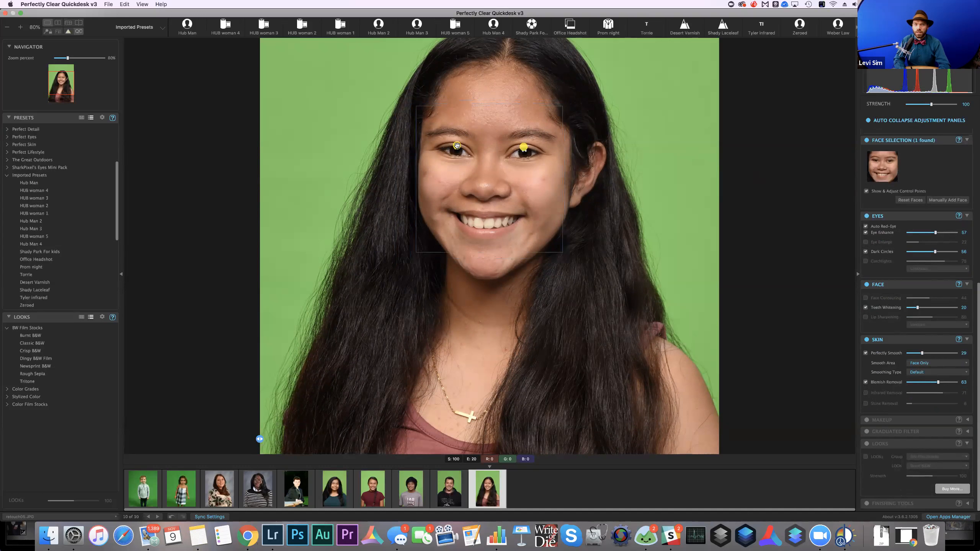
left_click(942, 252)
left_click(933, 252)
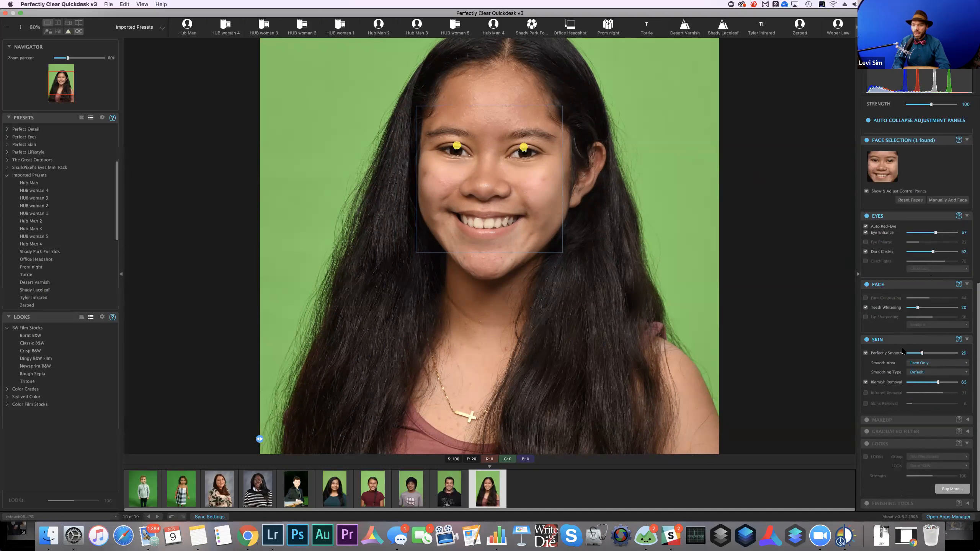
- Check the effect of Blemish Removal, set Perfectly Smooth to 23, and hide the control points
left_click(865, 382)
left_click(866, 382)
left_click_drag(922, 353, 919, 353)
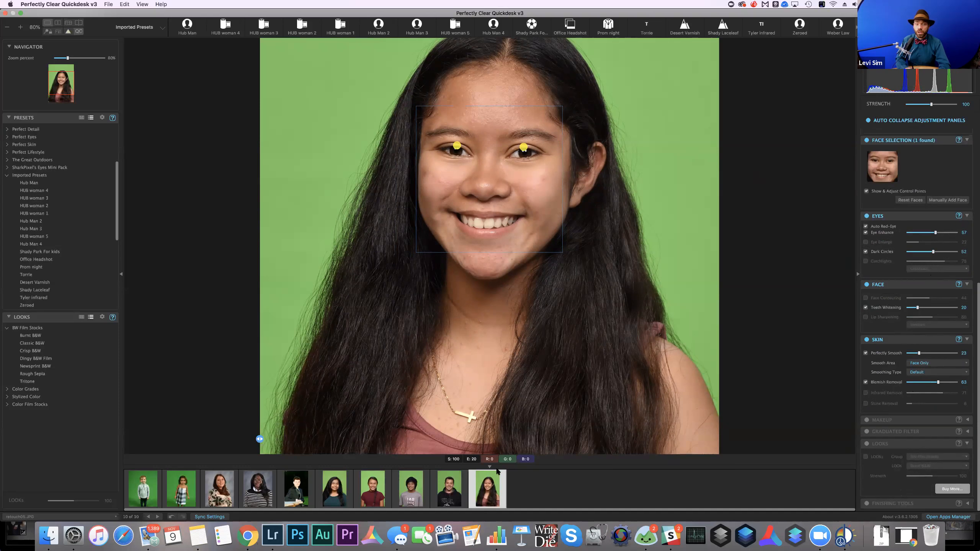
left_click(867, 191)
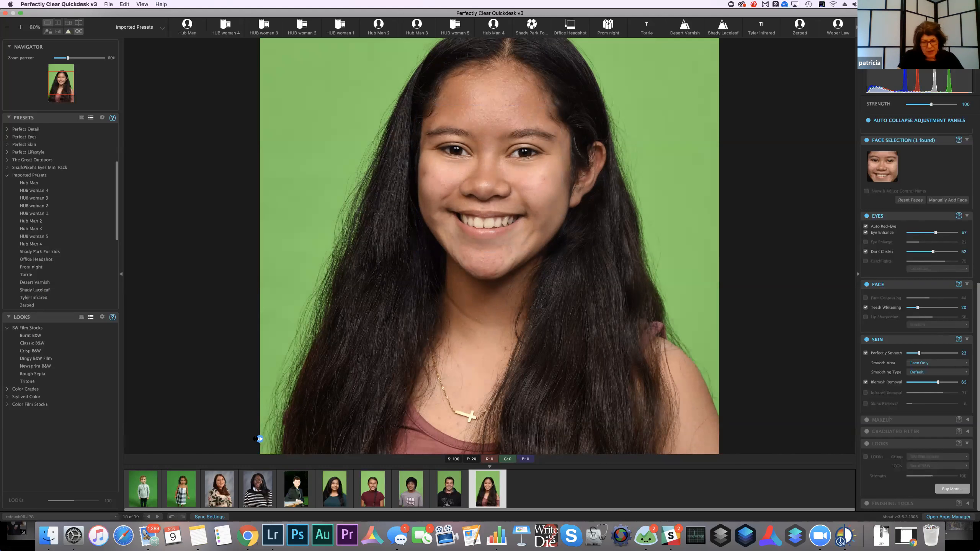
- Enable Shine Removal at 51 on the girl in the pink top and compare her skin with and without it
left_click_drag(258, 439, 369, 424)
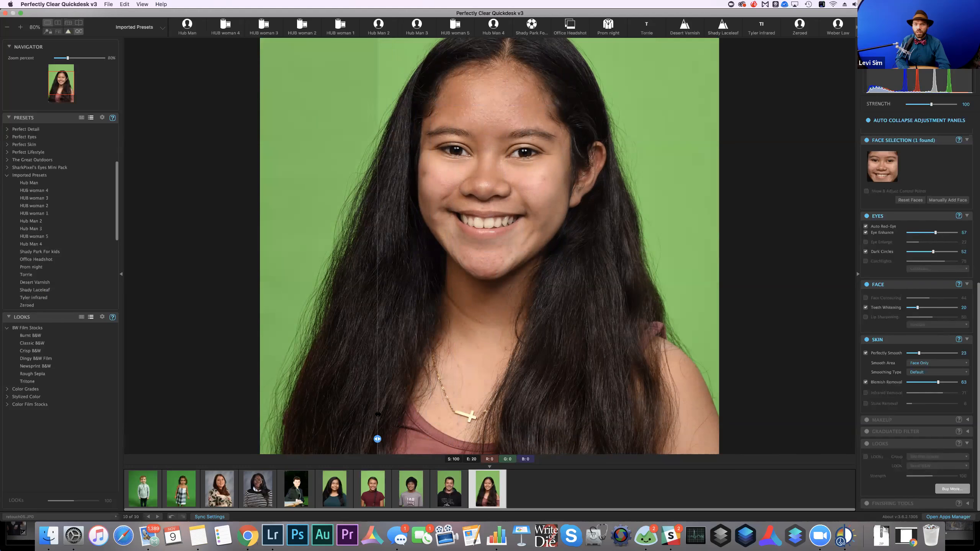
left_click(866, 404)
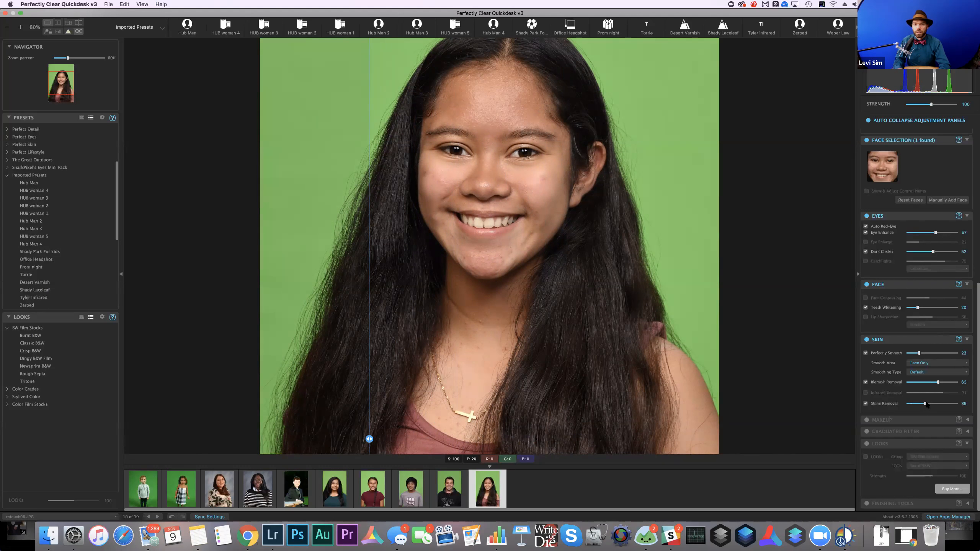
left_click_drag(948, 408, 968, 411)
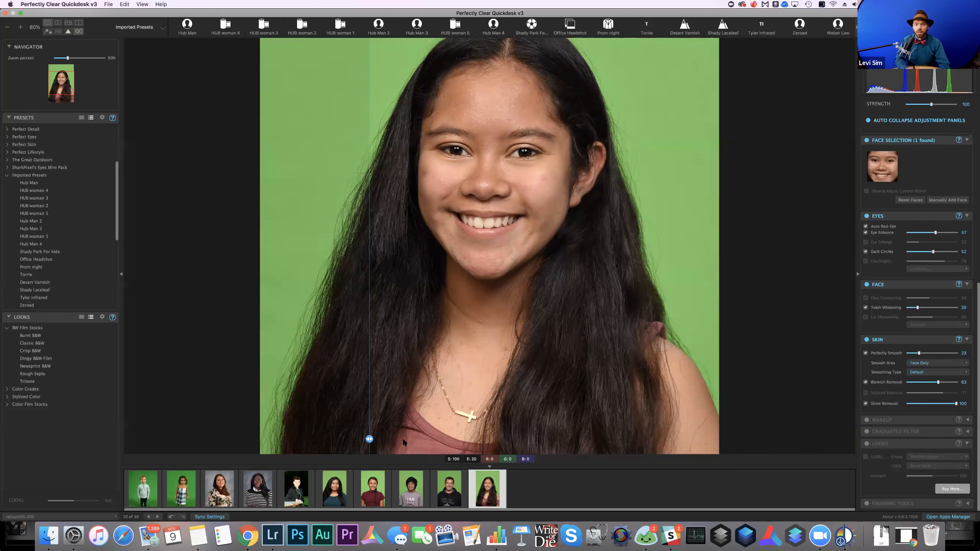
left_click_drag(248, 435, 182, 443)
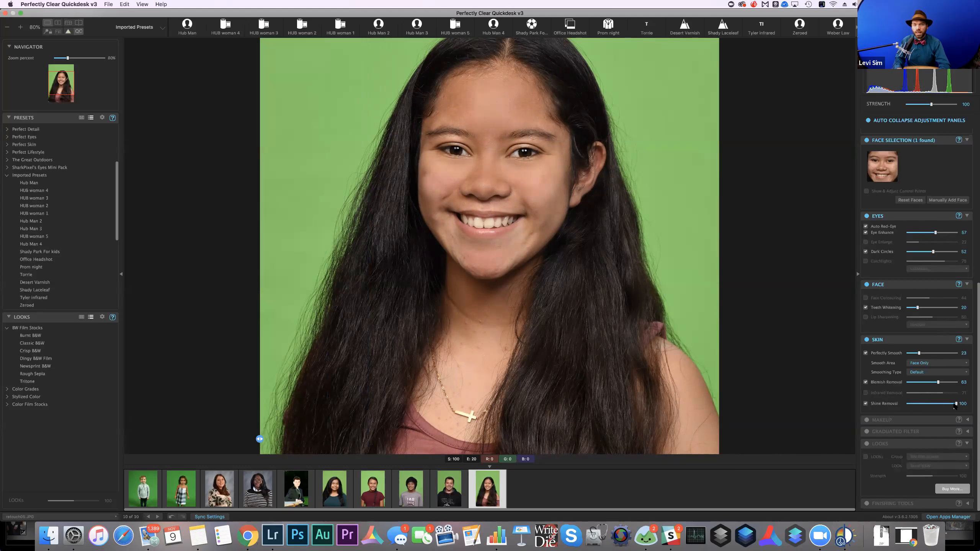
left_click_drag(948, 404, 940, 404)
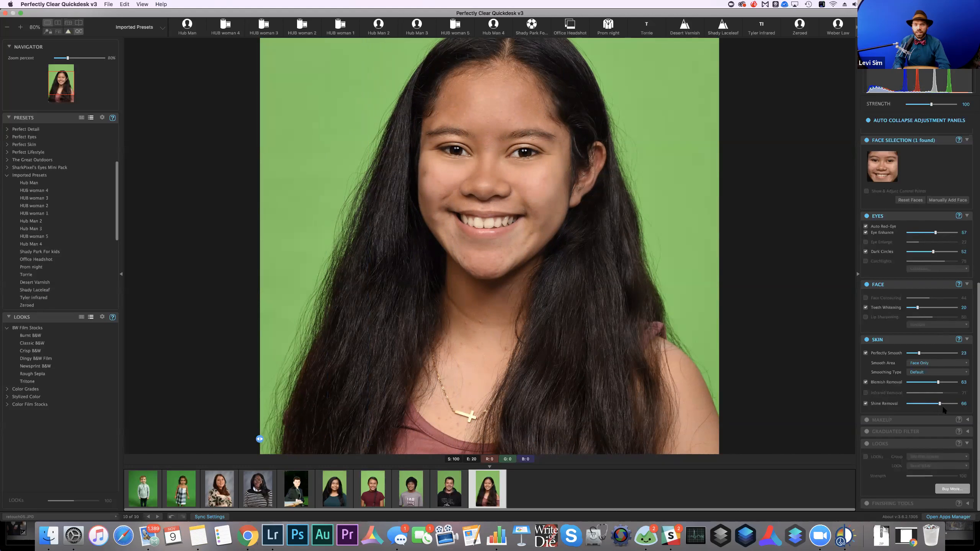
left_click_drag(939, 405, 938, 404)
left_click(866, 404)
left_click(866, 404)
left_click(866, 404)
left_click(866, 404)
- Set the exposure strength to Low, Depth to 57 and Dark Circles to 38, and compare the whole portrait with the original
scroll(926, 193, "up", 10)
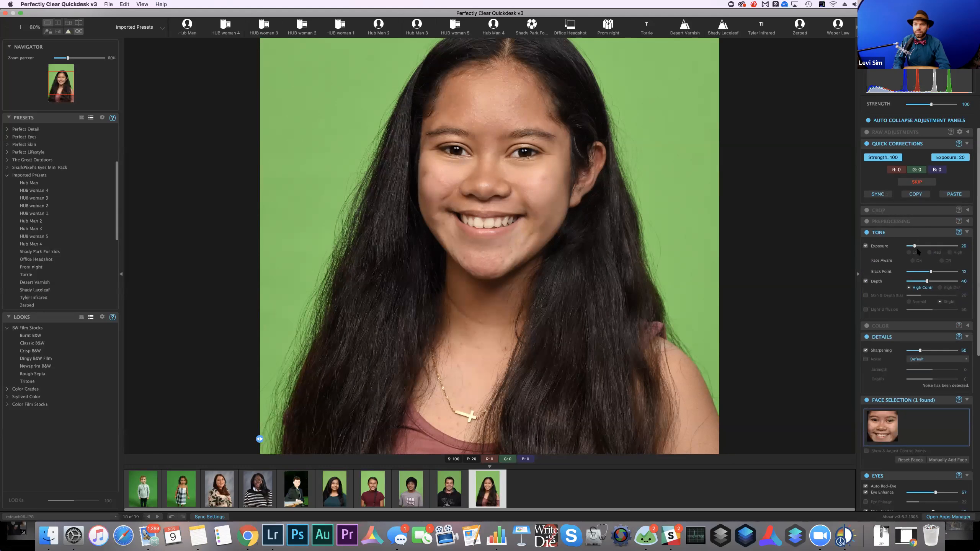
left_click(911, 254)
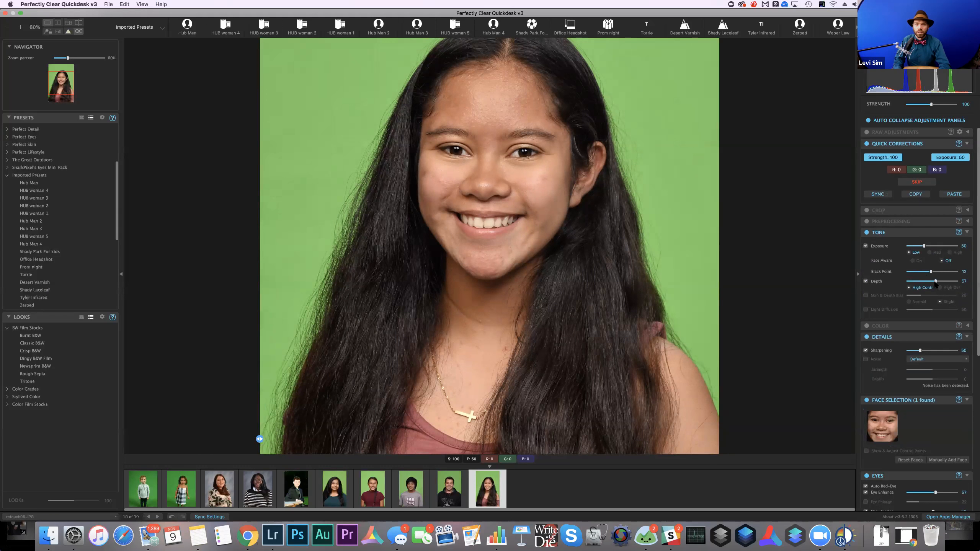
scroll(915, 333, "down", 5)
scroll(902, 378, "down", 3)
left_click_drag(932, 309, 921, 311)
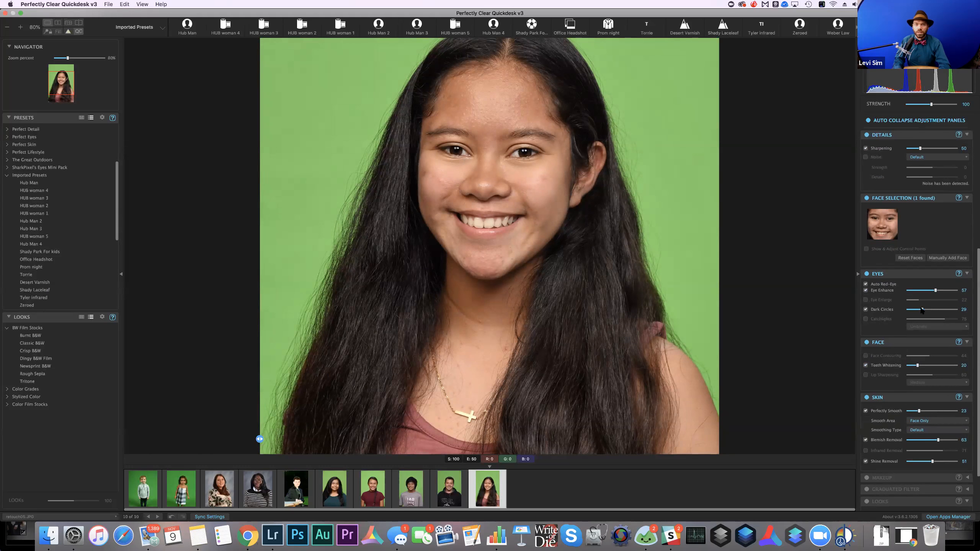
left_click(927, 310)
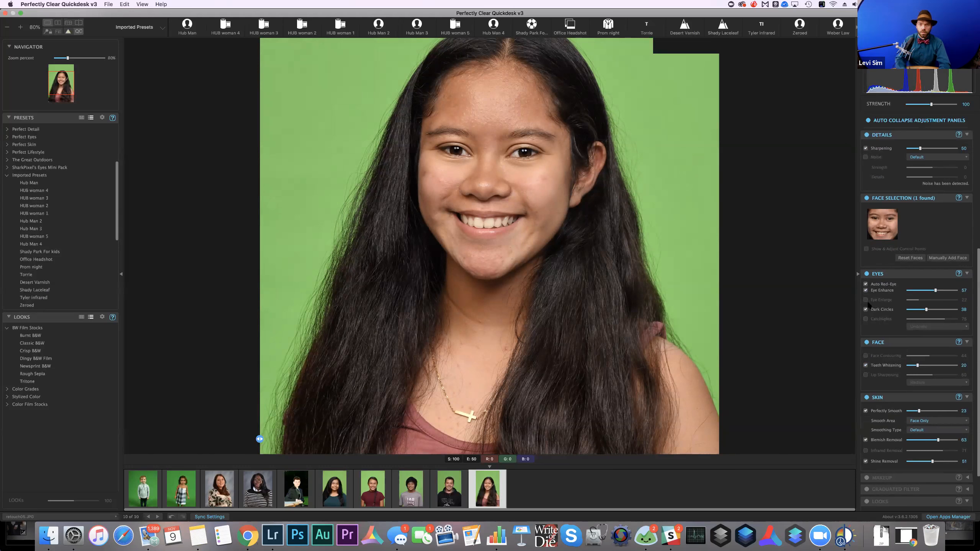
key("super+0")
left_click_drag(350, 438, 404, 444)
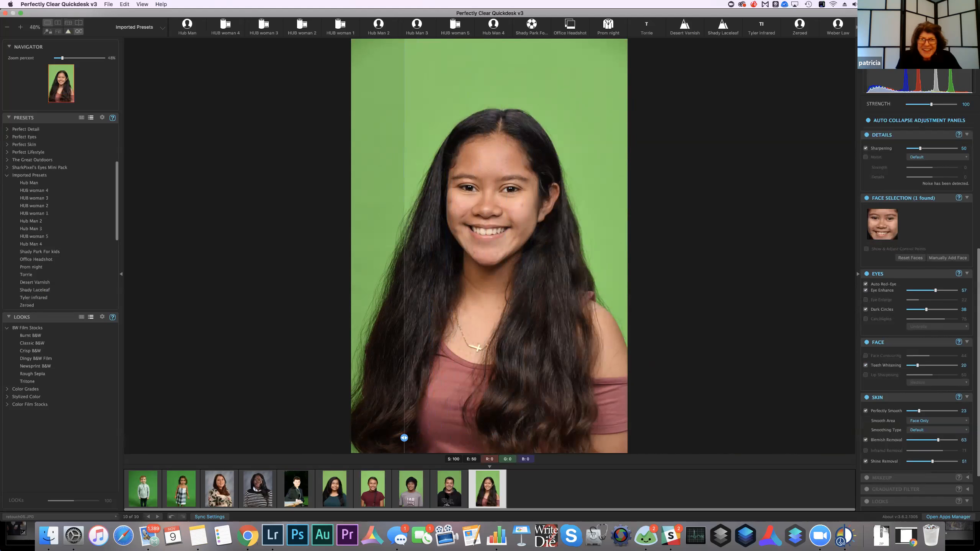
- On the portrait of the boy in the gray T-shirt, enable Exposure at the Med strength and High Def Depth at 25
key("Left")
key("Left")
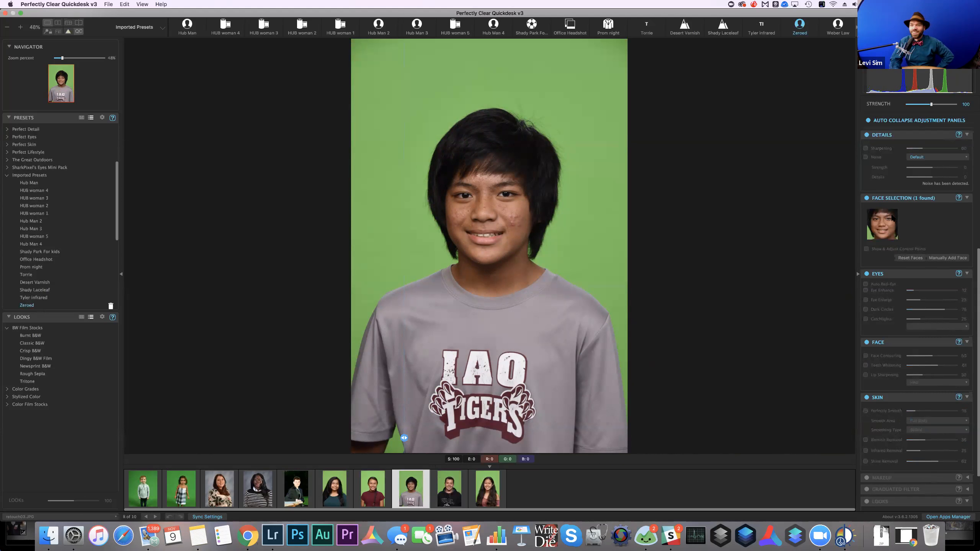
scroll(892, 199, "up", 10)
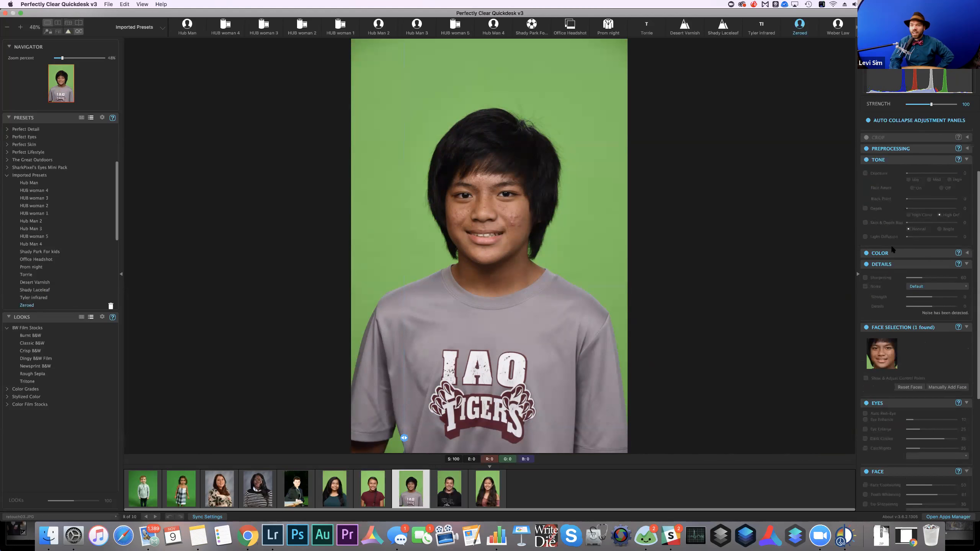
left_click(865, 246)
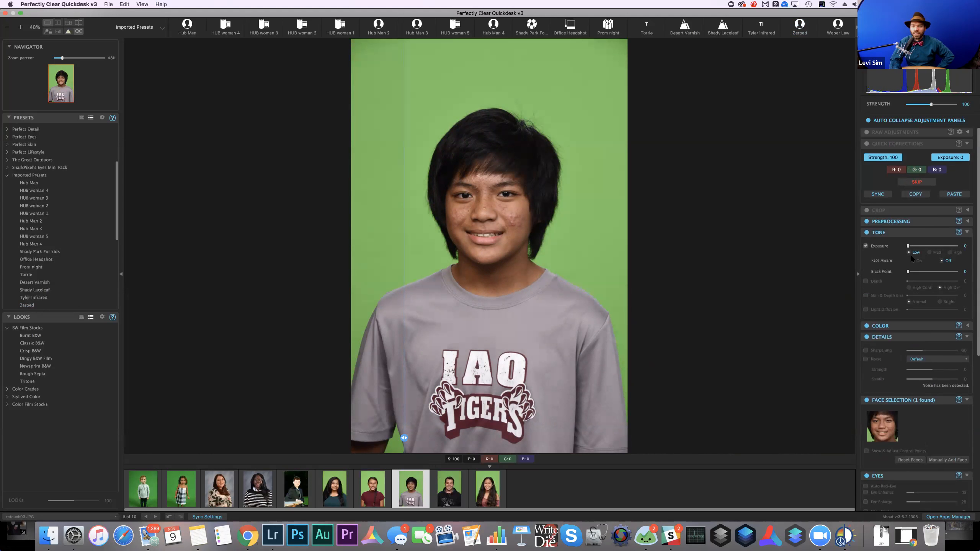
left_click(929, 253)
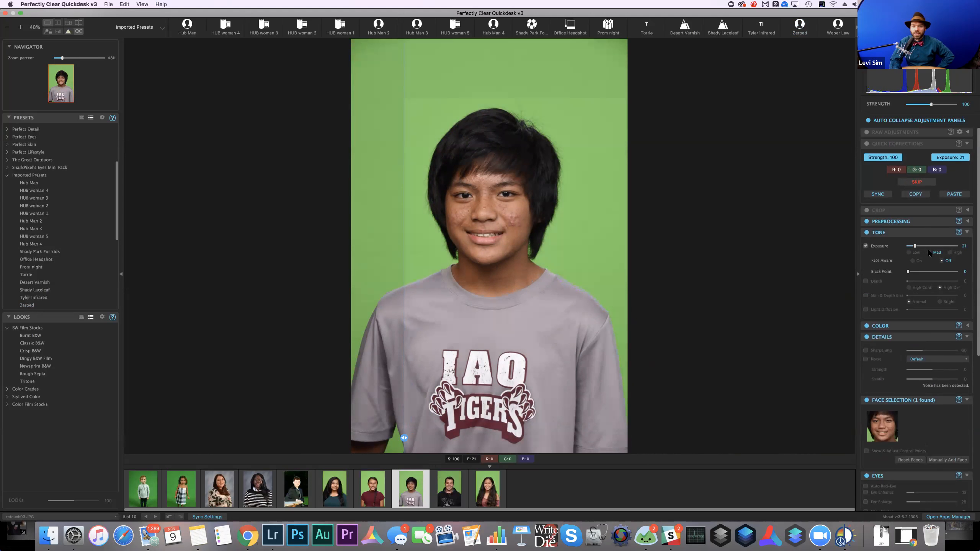
left_click(866, 281)
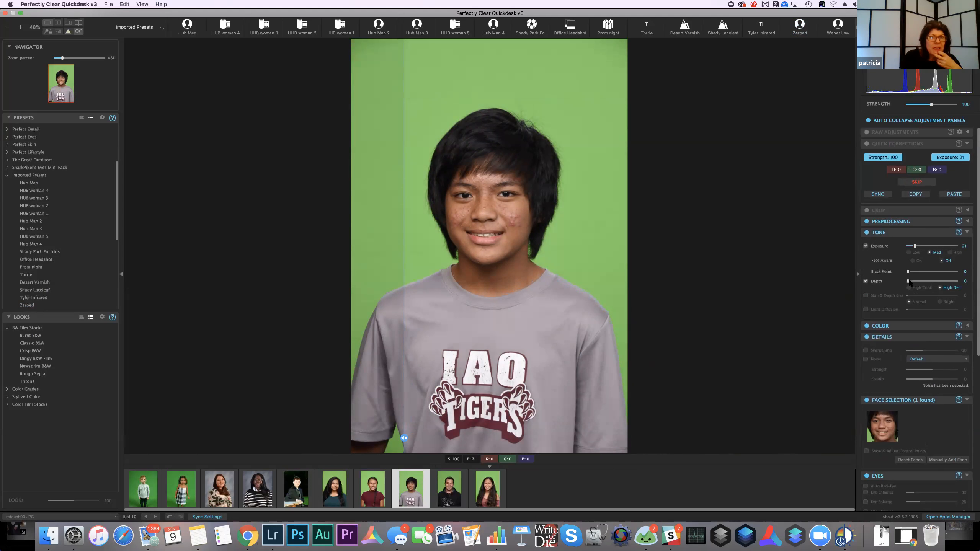
left_click(920, 282)
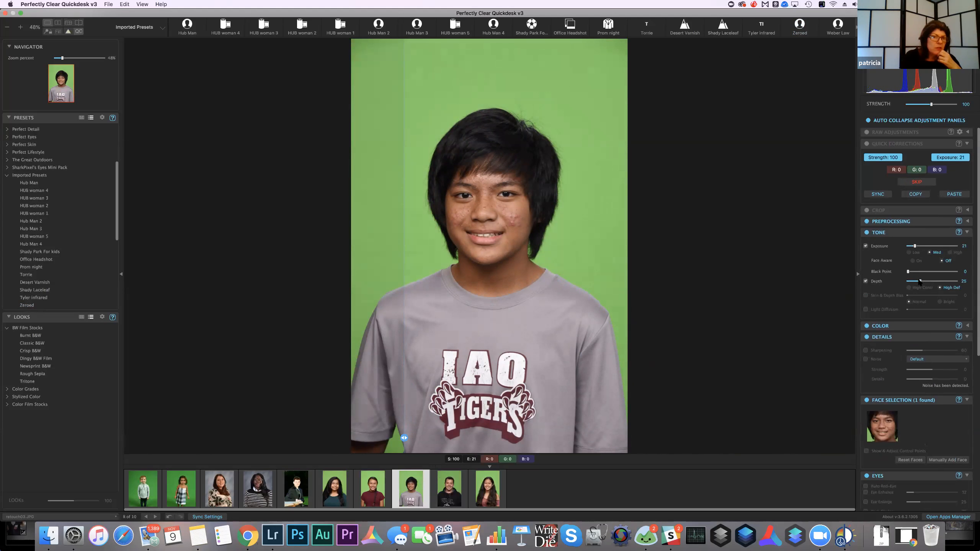
left_click(125, 4)
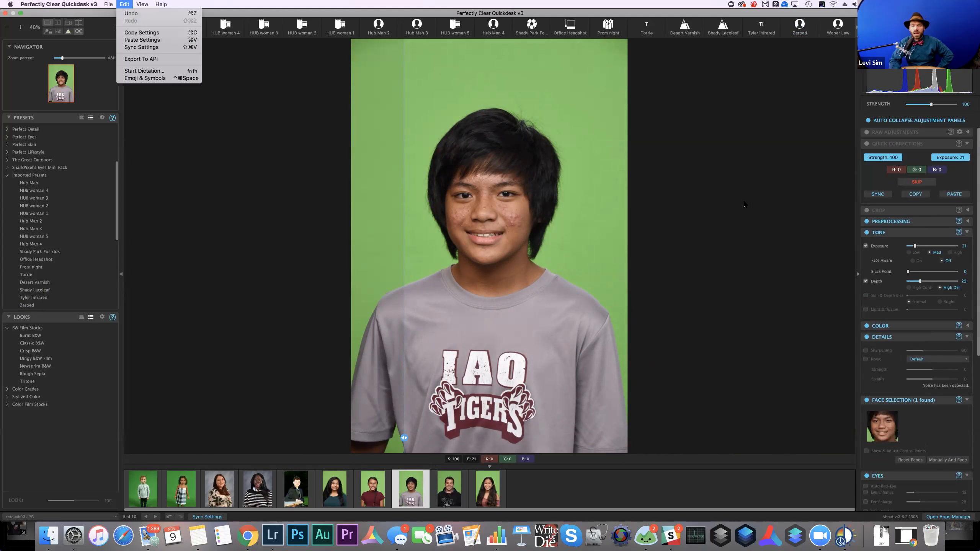
left_click(757, 218)
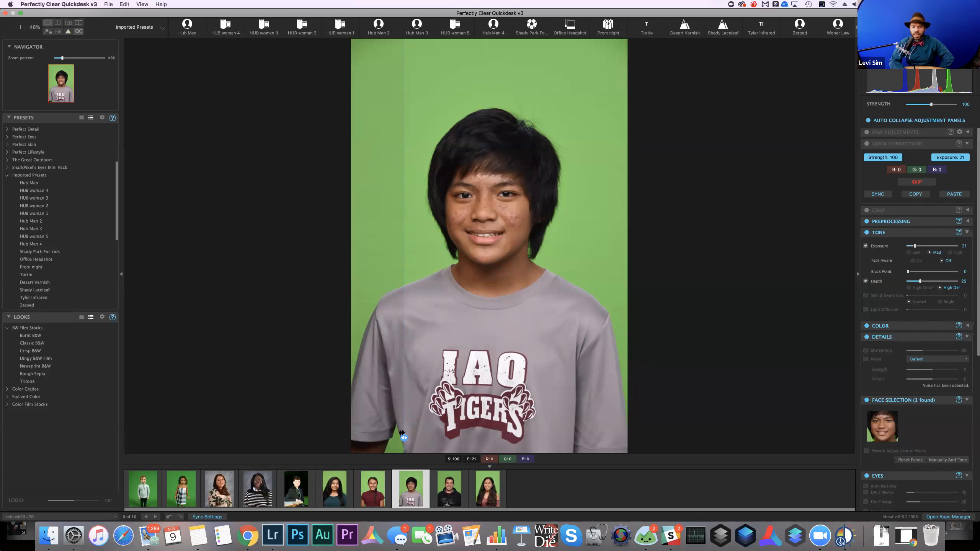
- Compare the corrected portrait of the boy in the gray T-shirt against the original
left_click_drag(404, 438, 516, 438)
left_click_drag(416, 418, 349, 429)
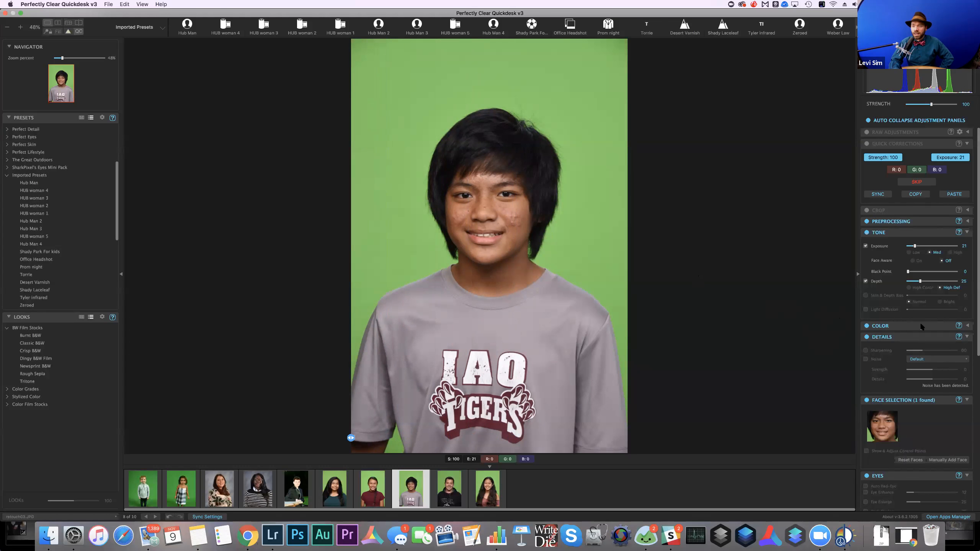
- Enable Skin & Depth Bias and Sharpening at 60 for the boy's portrait, and check his eye control points
scroll(932, 267, "down", 5)
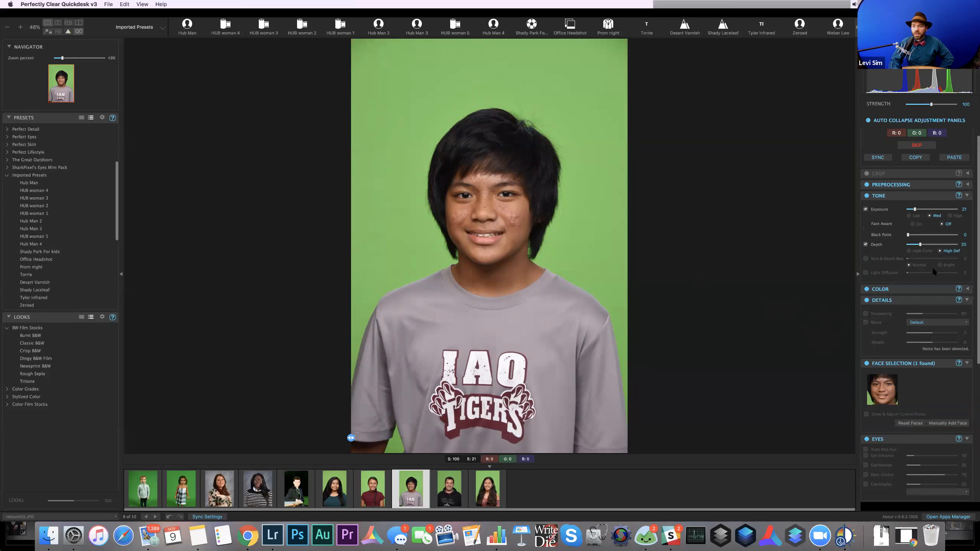
left_click(914, 274)
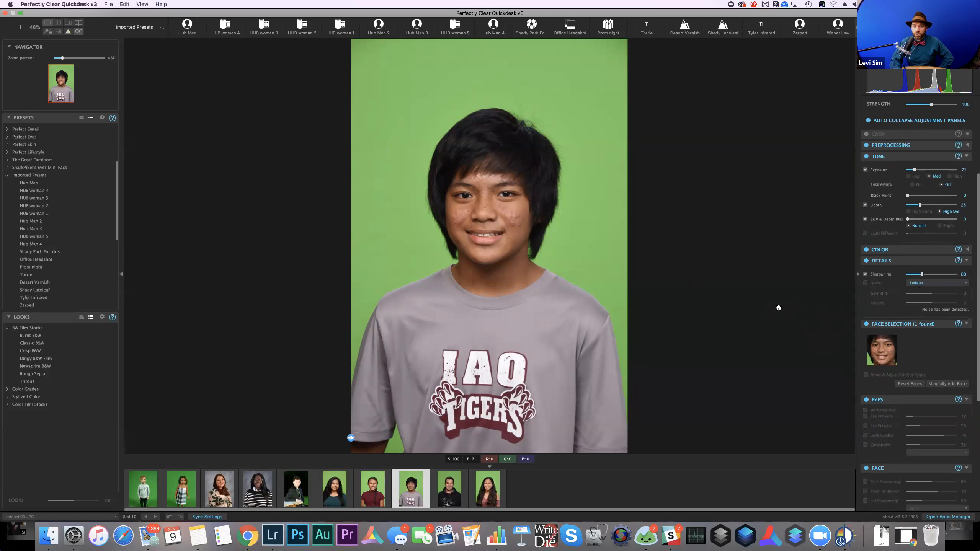
scroll(929, 351, "down", 4)
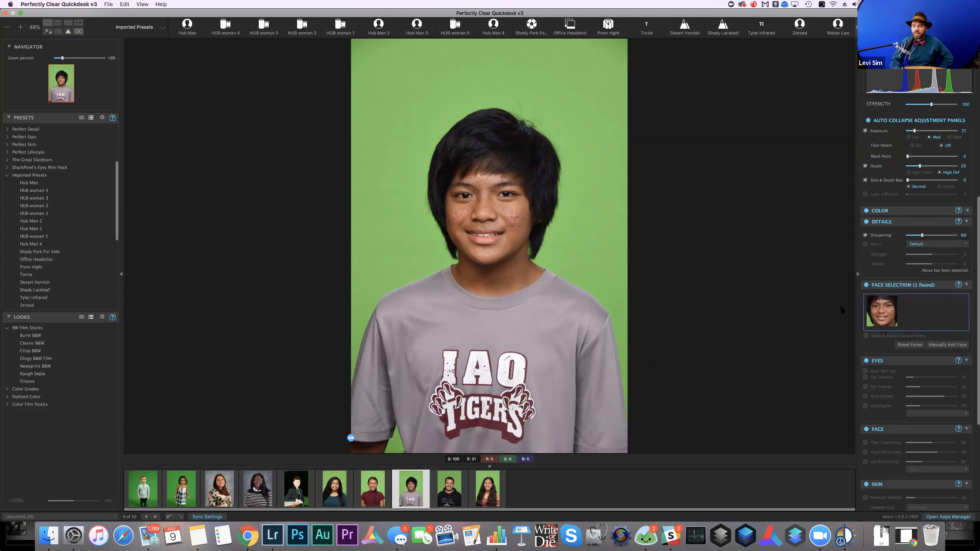
left_click(866, 305)
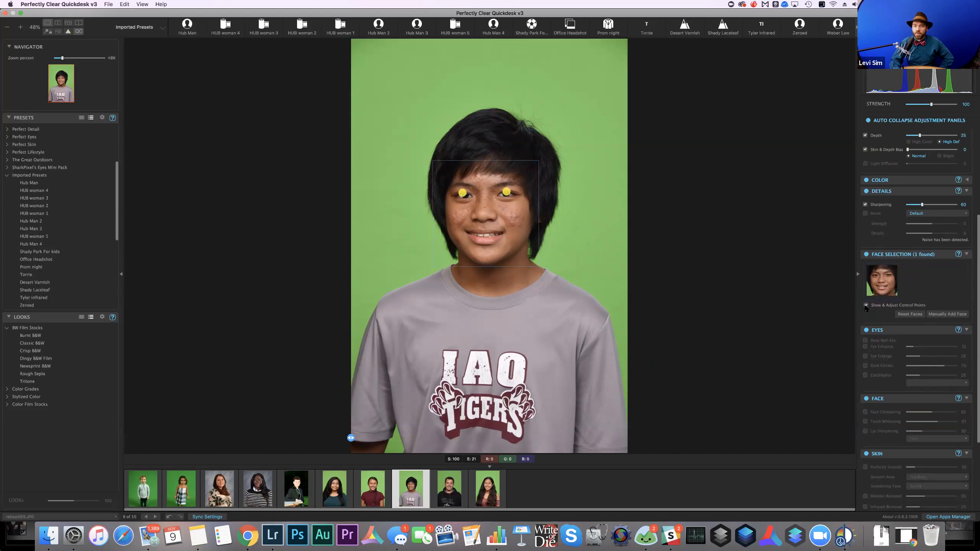
left_click(865, 306)
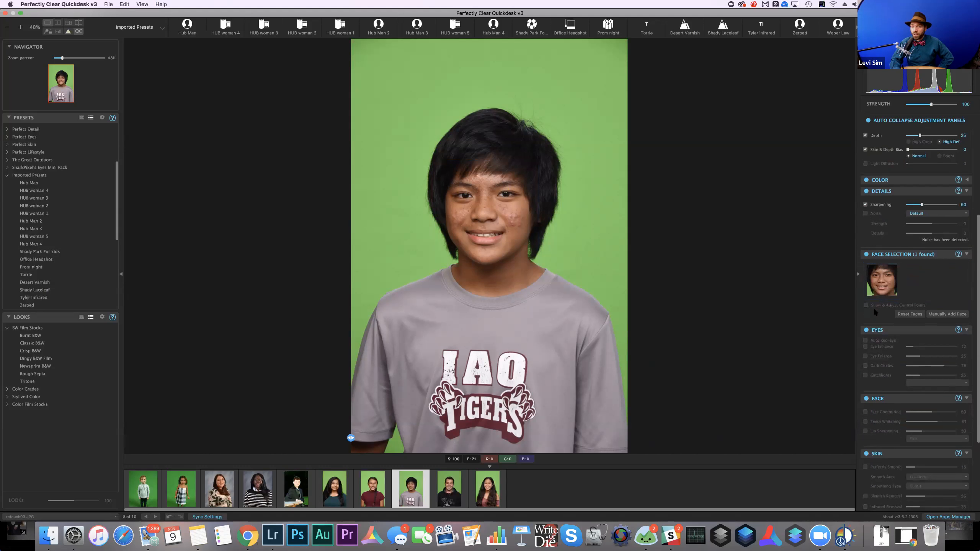
- Enable Dark Circles at 75 and Eye Enhance at 12 for the boy in the gray T-shirt
left_click(934, 281)
scroll(930, 270, "down", 3)
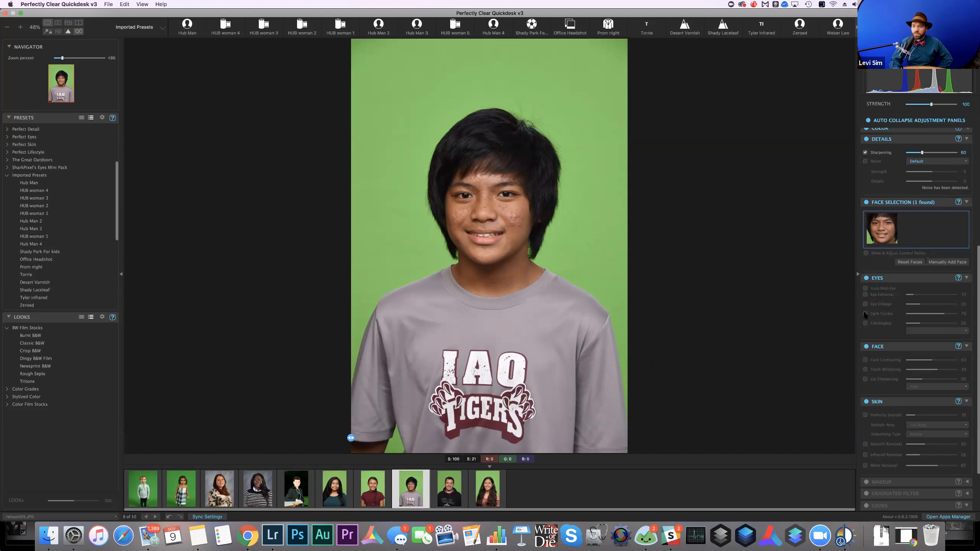
left_click(865, 313)
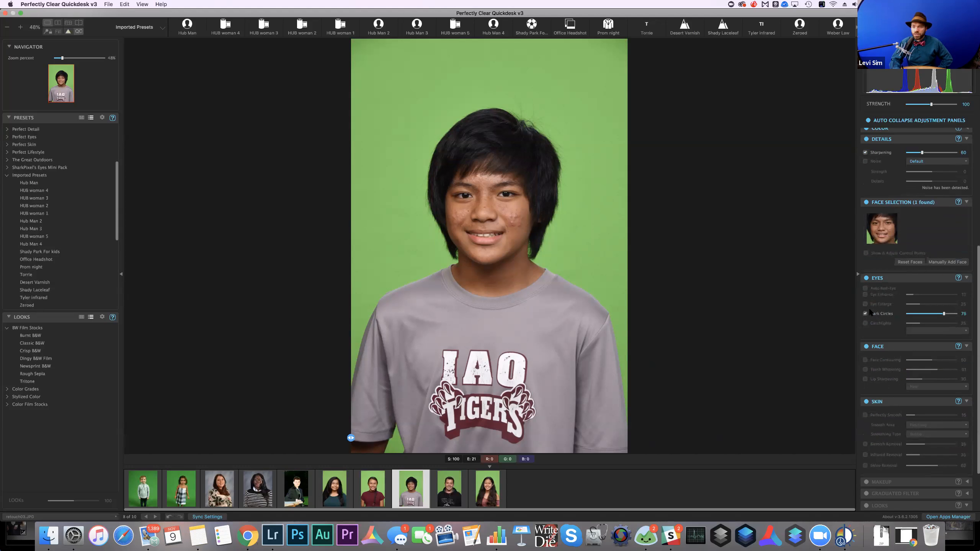
left_click(865, 296)
- Enable Face Contouring at 50 and Teeth Whitening at 55 on the boy's portrait
left_click(891, 363)
left_click(865, 370)
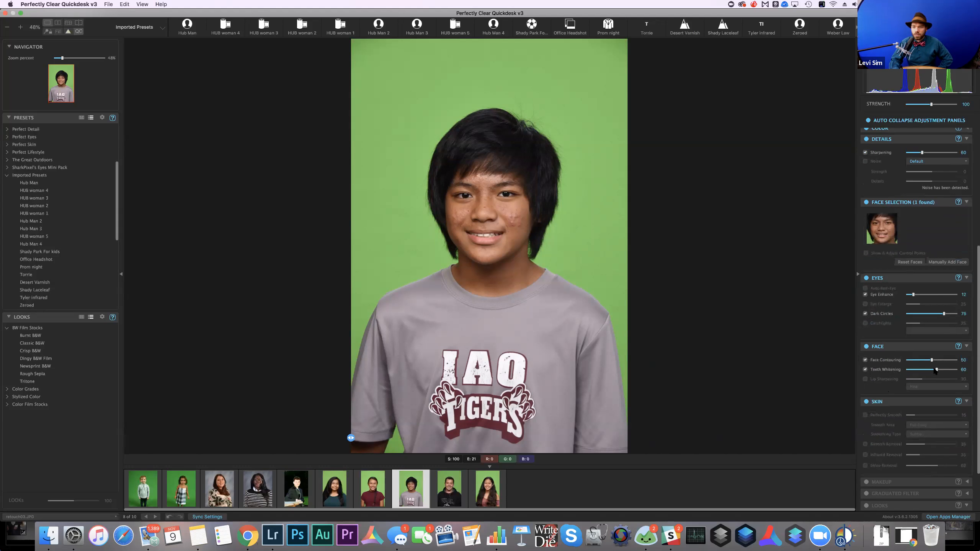
left_click_drag(934, 371, 934, 371)
- Enable Blemish Removal at 71 in the boy's skin corrections, with Perfectly Smooth turned off
scroll(875, 392, "down", 3)
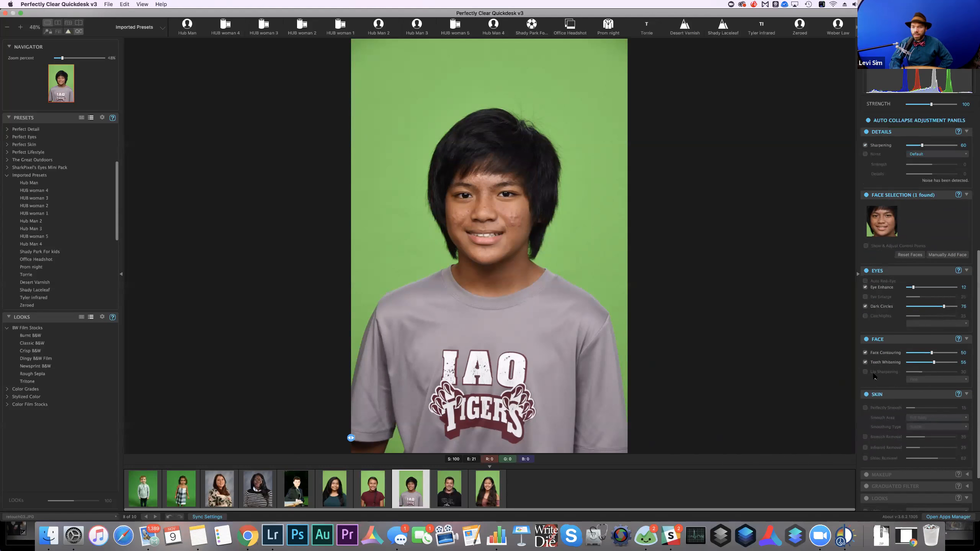
scroll(871, 358, "down", 3)
left_click(865, 351)
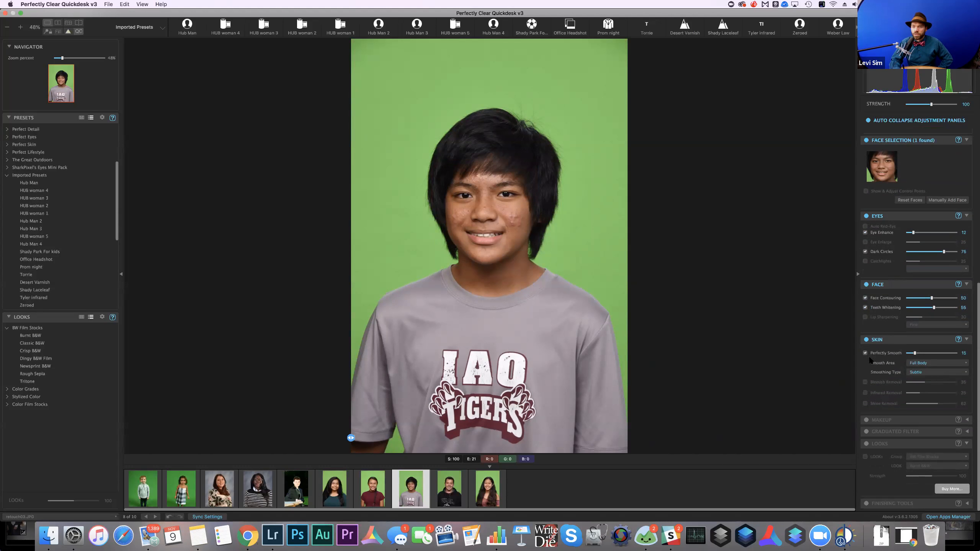
left_click(866, 382)
left_click(866, 353)
left_click_drag(941, 384, 942, 383)
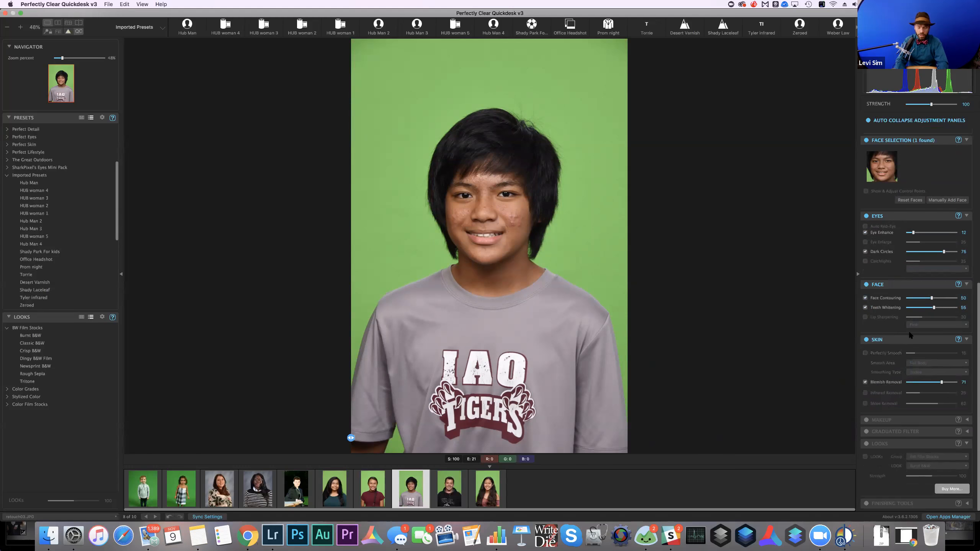
- Examine the boy's face close up, comparing Blemish Removal at 14 and 71 and with the correction off and on
key("super+equal")
key("super+equal")
key("super+equal")
key("super+equal")
key("super+equal")
key("super+equal")
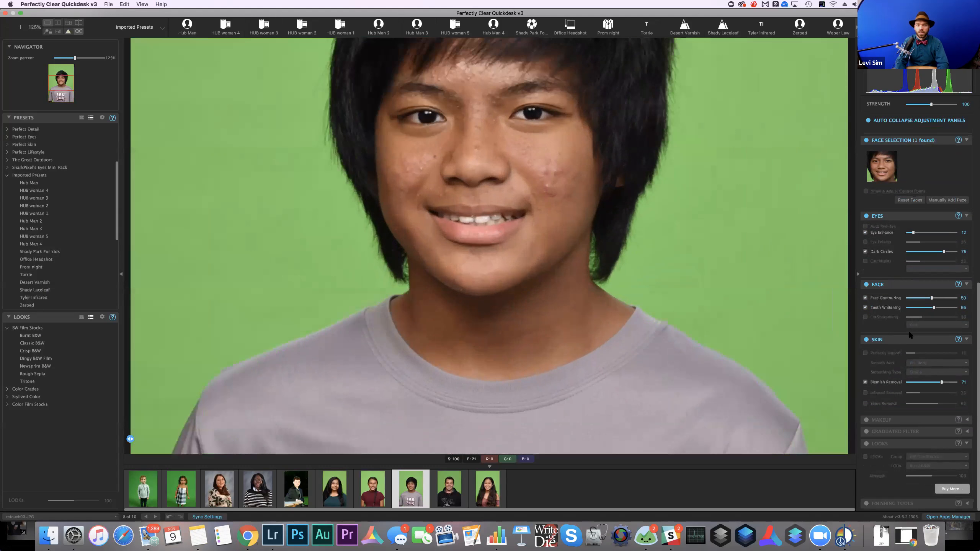
left_click_drag(656, 234, 651, 276)
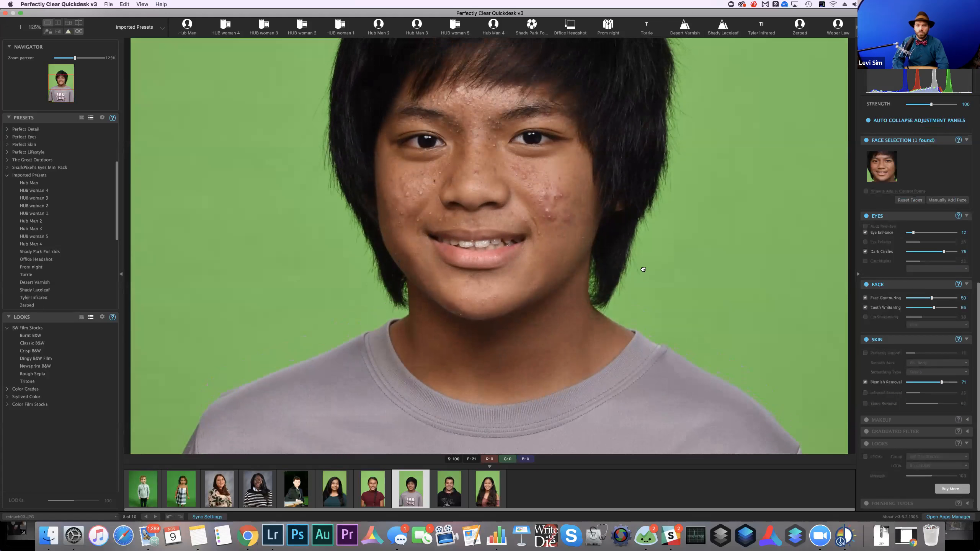
key("super+equal")
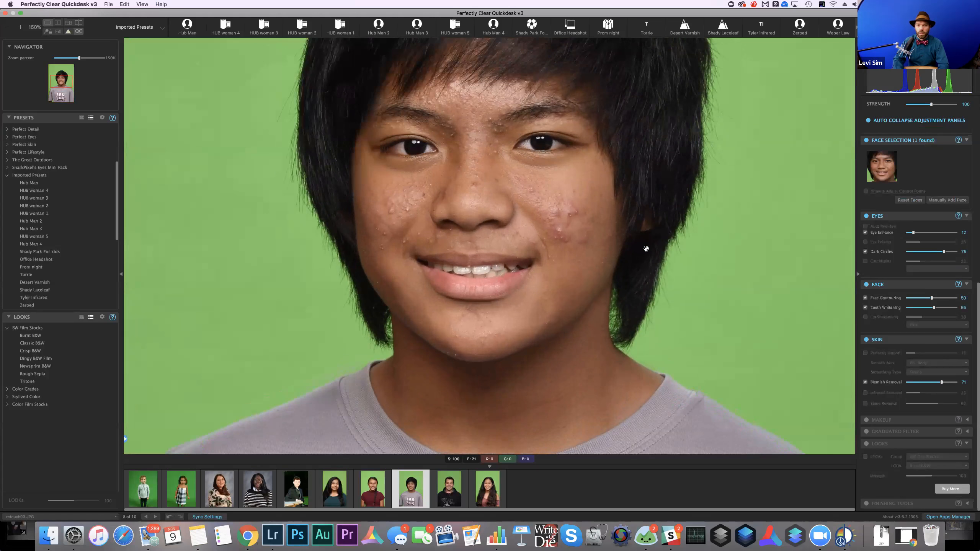
left_click_drag(937, 384, 915, 381)
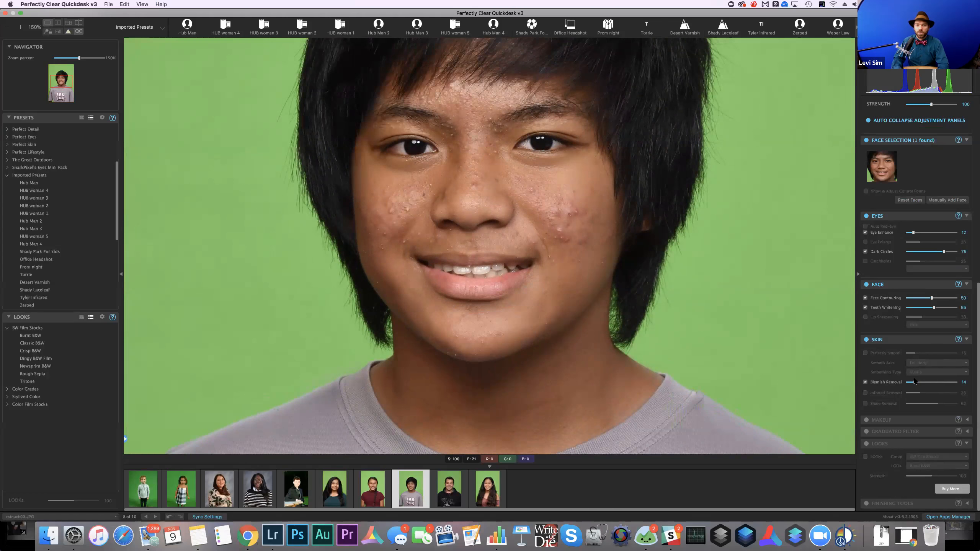
left_click(938, 382)
scroll(874, 384, "down", 1)
left_click(865, 382)
left_click(865, 382)
left_click(865, 382)
left_click(865, 382)
- Enable Perfectly Smooth at 15 and Shine Removal at 62, and compare the boy's face with the original
left_click(866, 353)
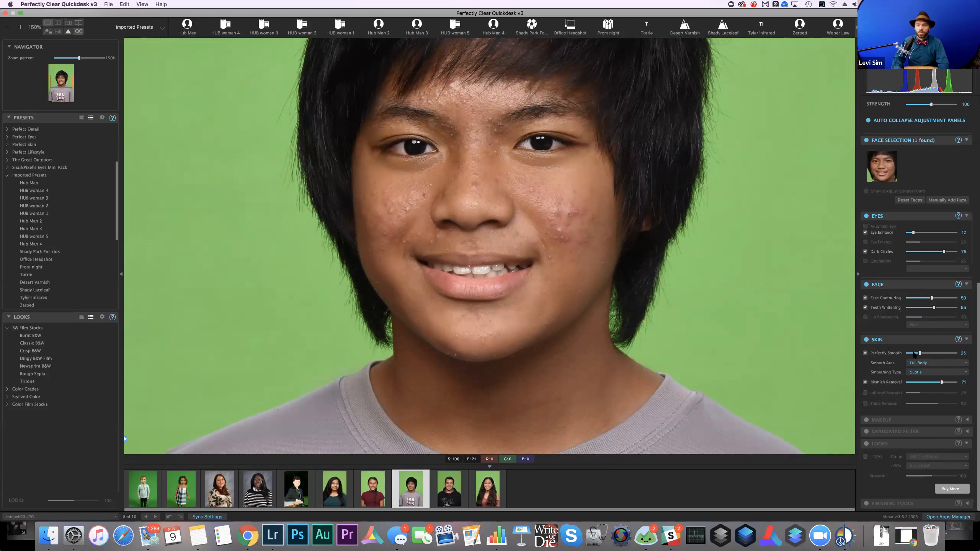
left_click(915, 353)
left_click(865, 404)
left_click_drag(126, 441, 527, 439)
left_click_drag(463, 405, 115, 390)
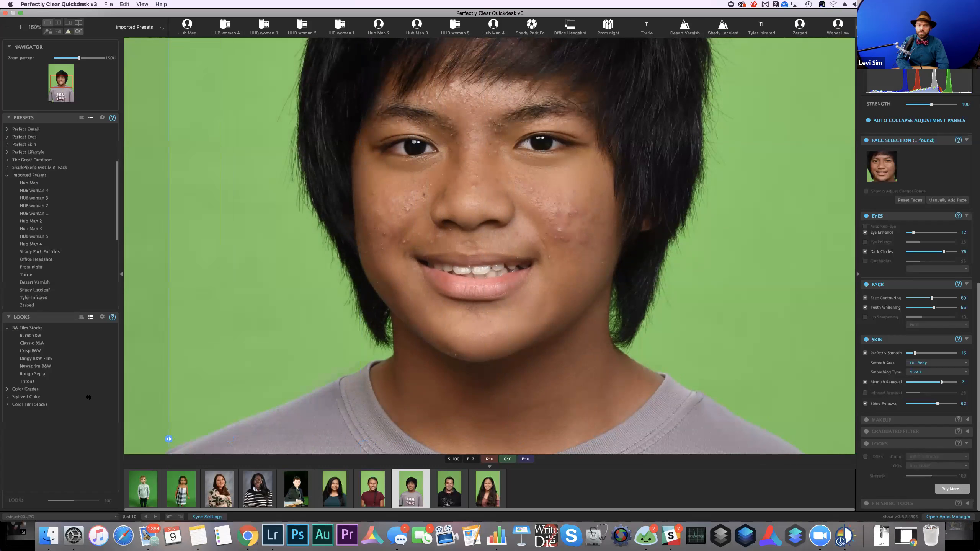
- Enable Infrared Removal, compare its effect on the skin at 90, and set it to 42
left_click(865, 393)
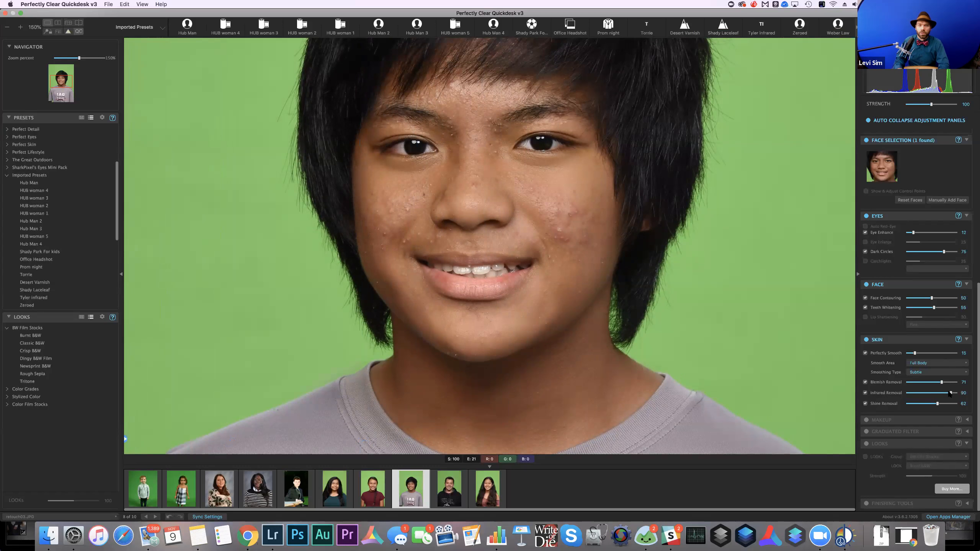
left_click(866, 393)
left_click(866, 393)
left_click(866, 393)
left_click(866, 393)
left_click(929, 394)
left_click(866, 394)
left_click(866, 394)
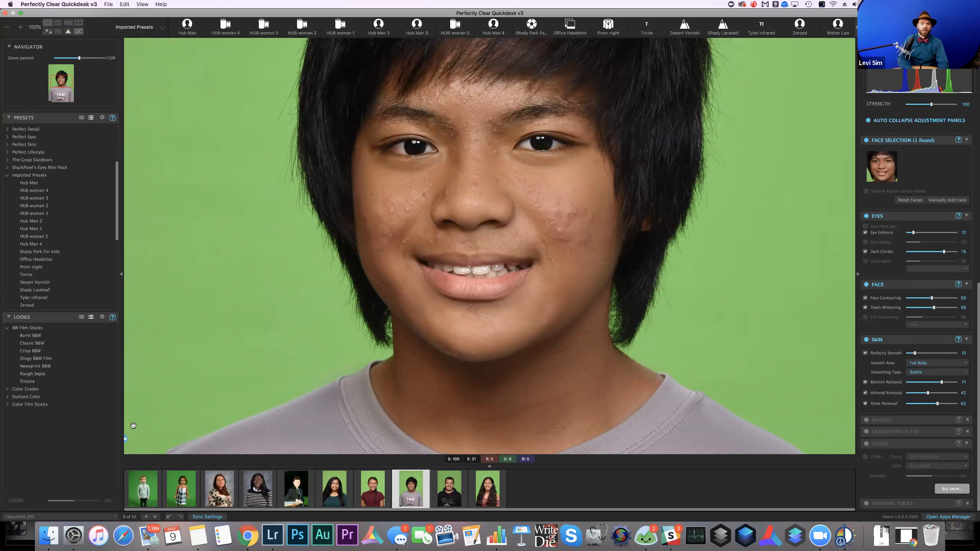
- Compare the boy's fully corrected face against the original across the whole close-up
left_click_drag(125, 439, 343, 411)
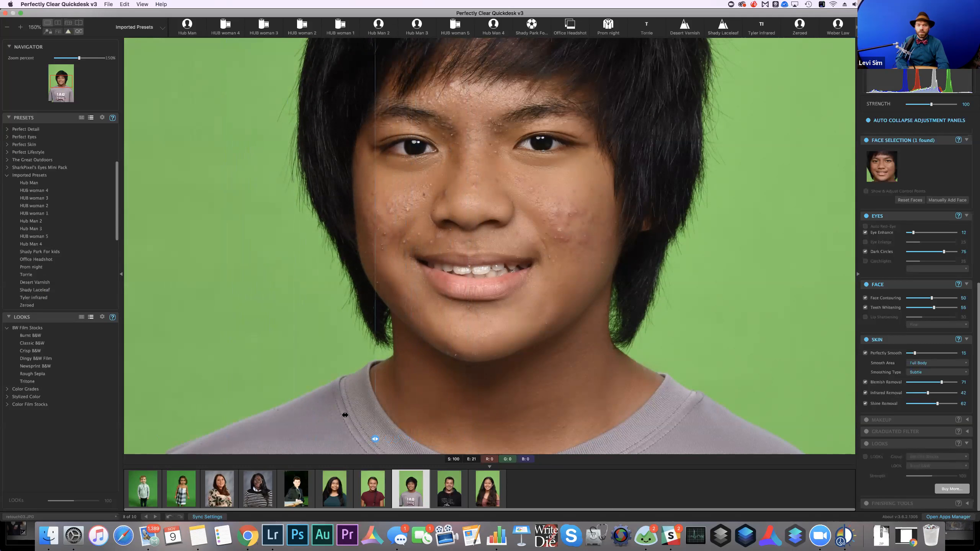
left_click_drag(432, 420, 643, 411)
left_click_drag(550, 394, 58, 447)
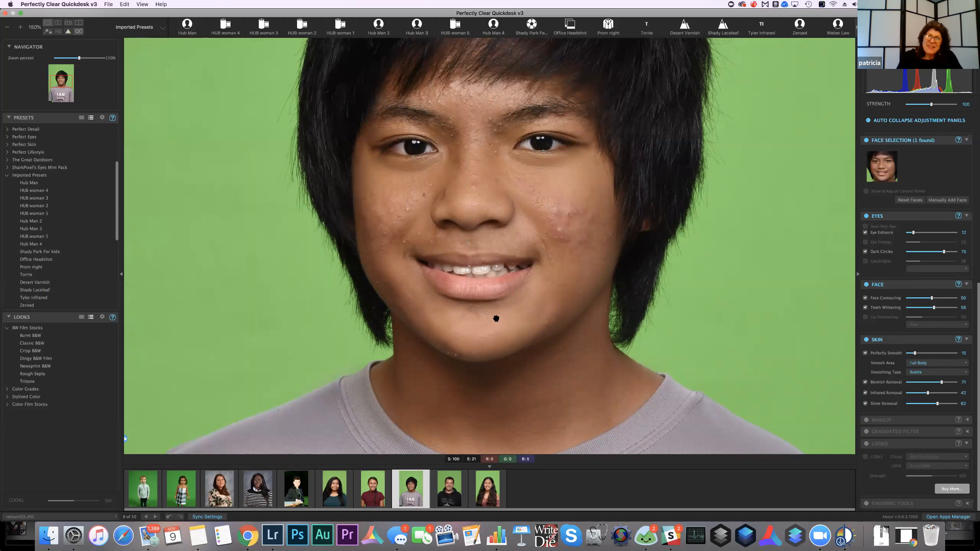